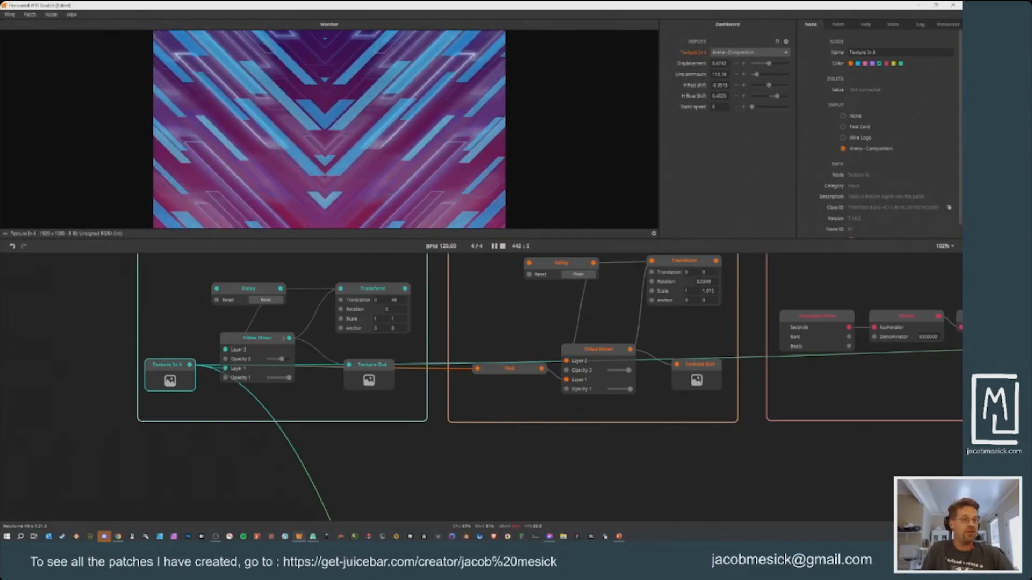
Step: Switch to Resolume Arena and quit it without saving
key(alt+Tab)
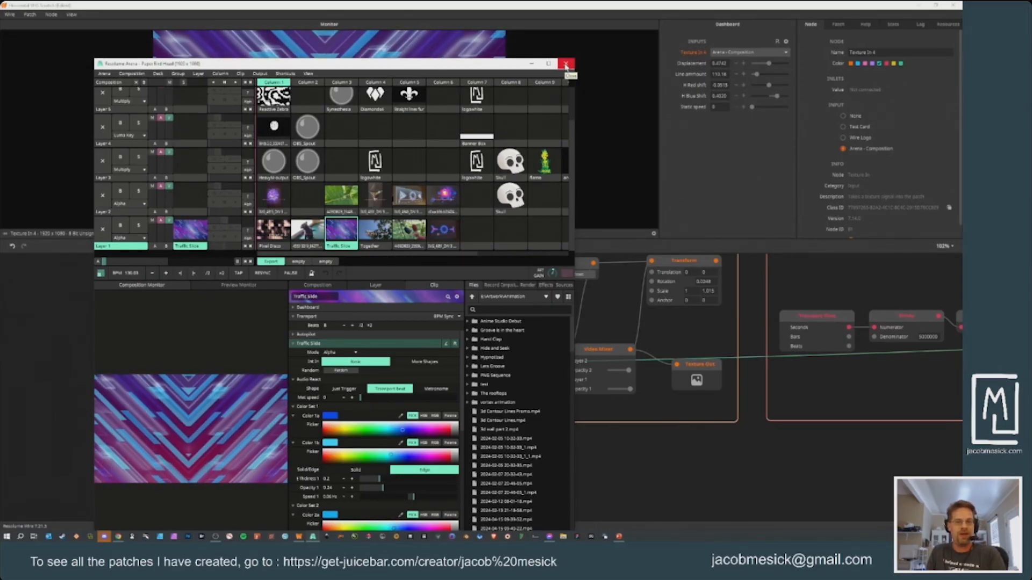
click(565, 65)
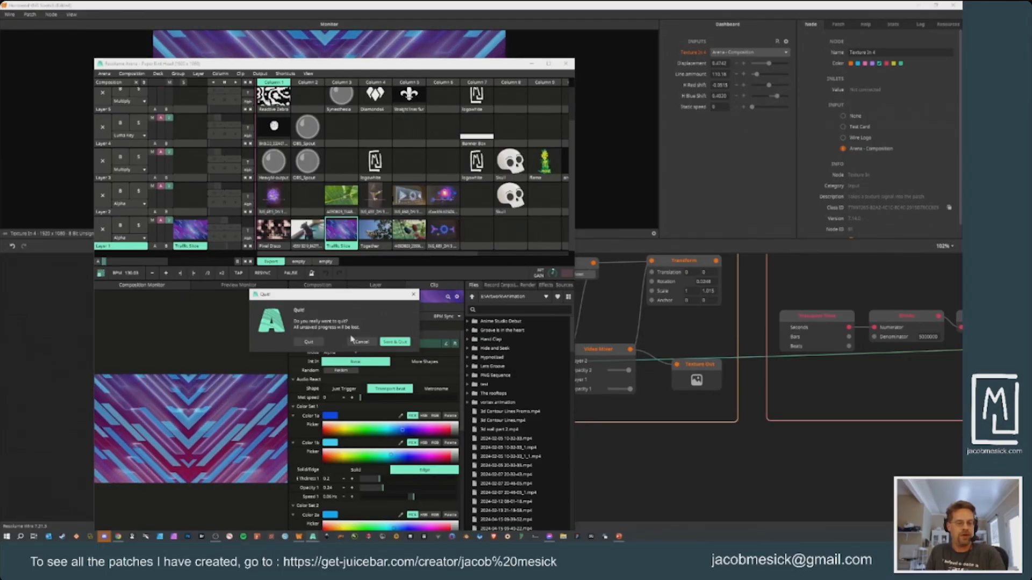
click(310, 343)
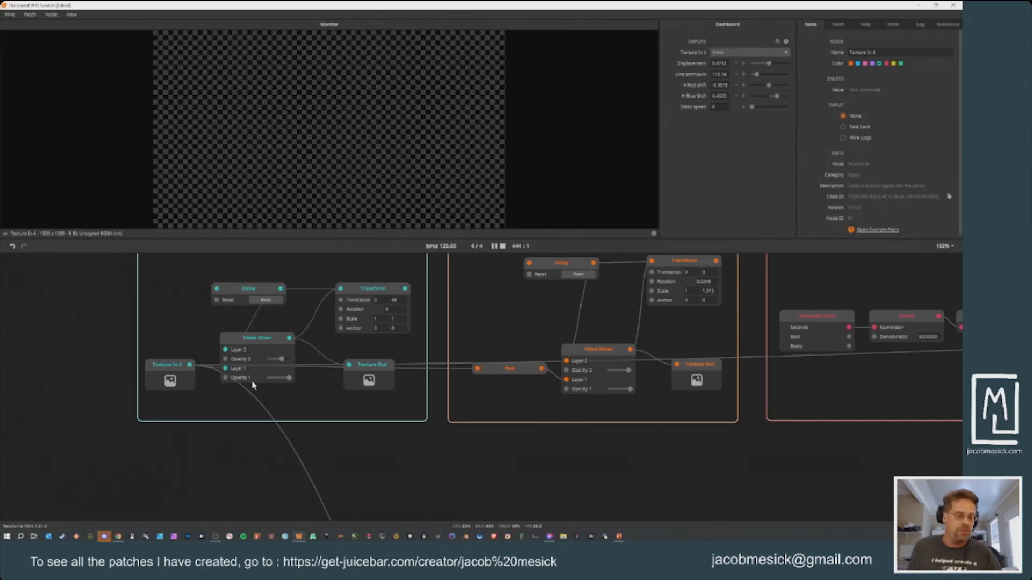
Step: Inspect the first group's Texture In 4 and Texture Out nodes and the patch's category options
click(161, 364)
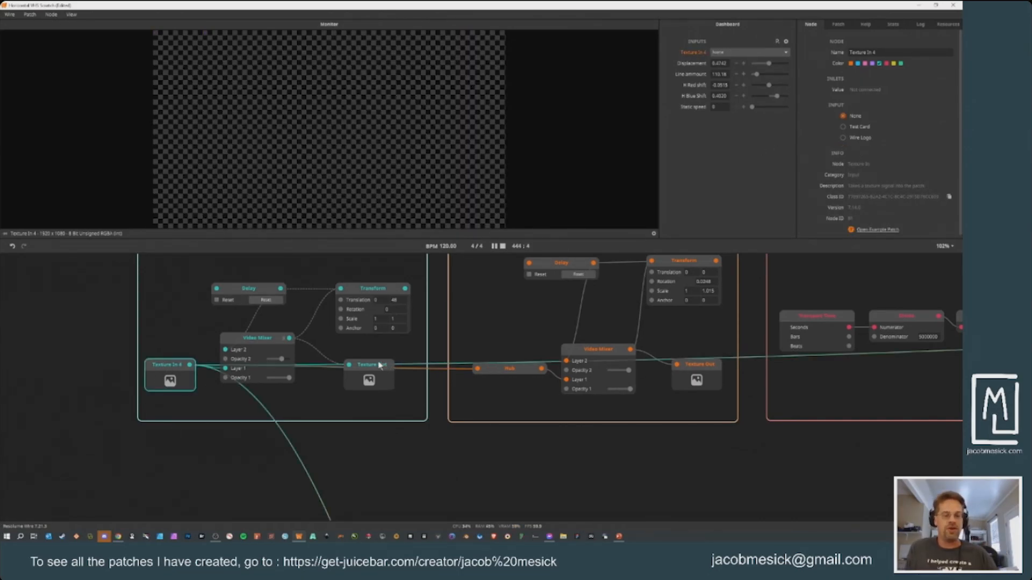
click(373, 423)
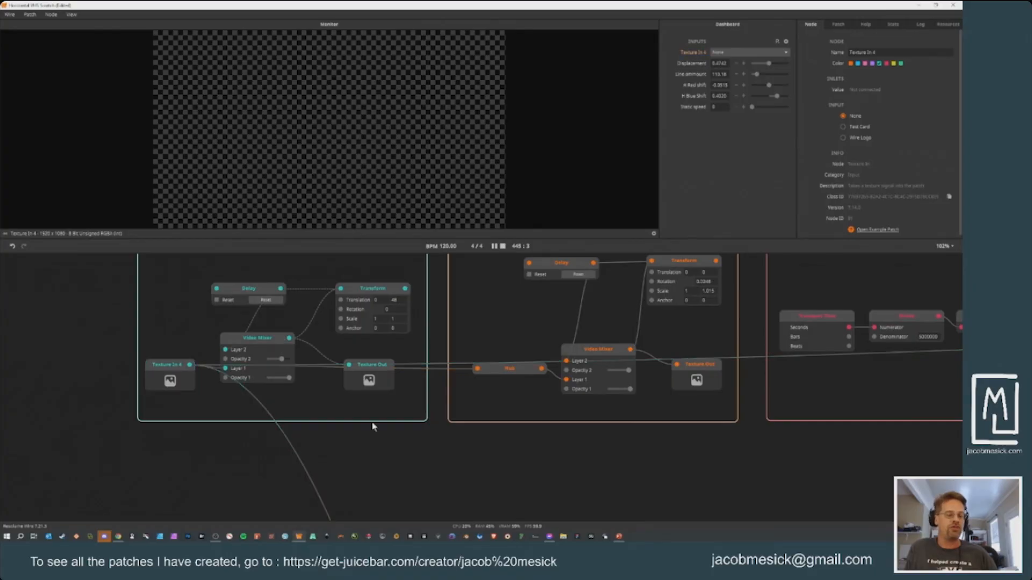
click(376, 376)
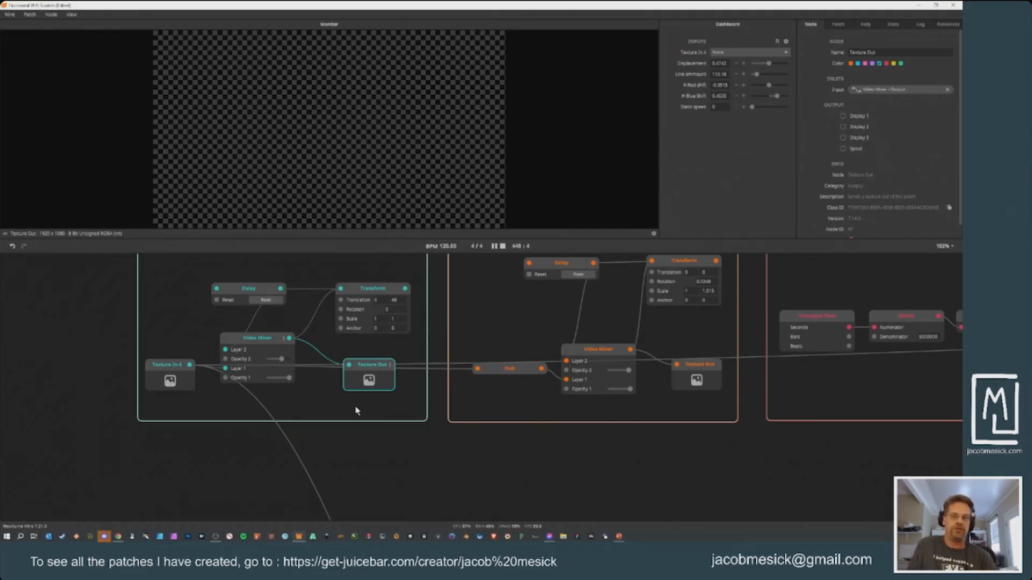
click(838, 27)
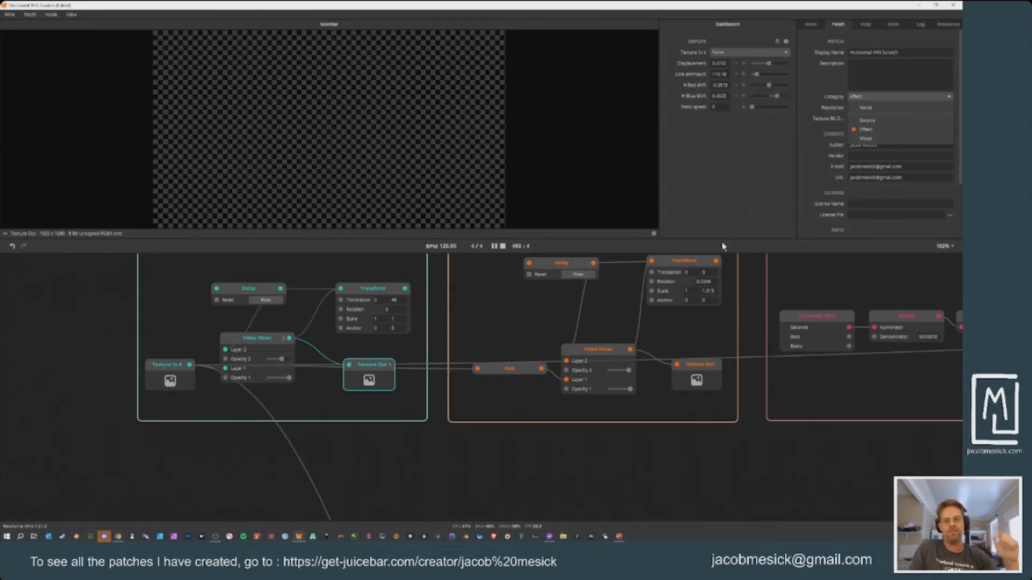
Step: Preview the Texture Out node at the end of the Horizontal VHS Scratch group
drag(781, 476, 573, 403)
scroll(574, 403, down, 5)
drag(712, 442, 535, 397)
drag(774, 427, 441, 325)
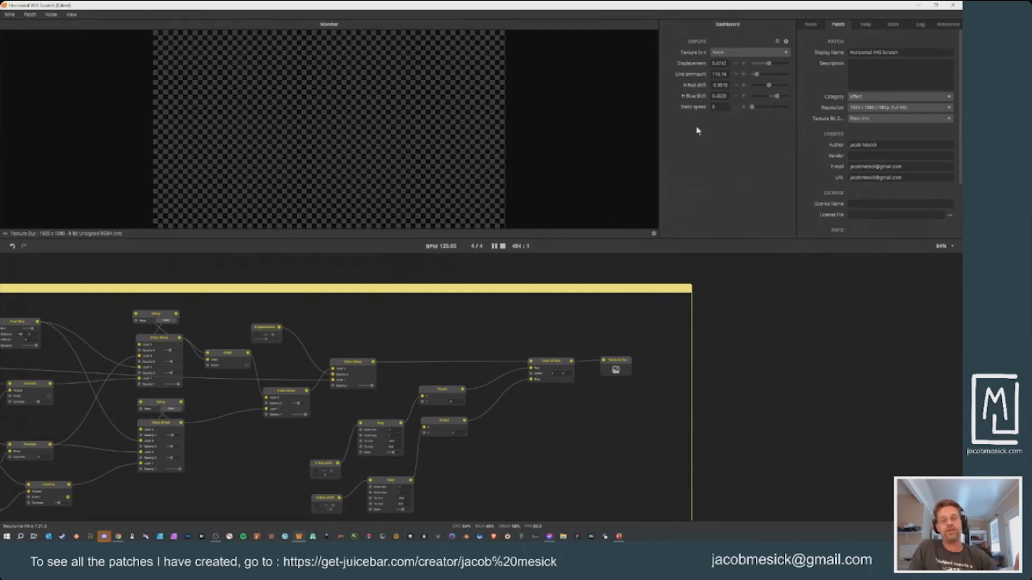
click(613, 367)
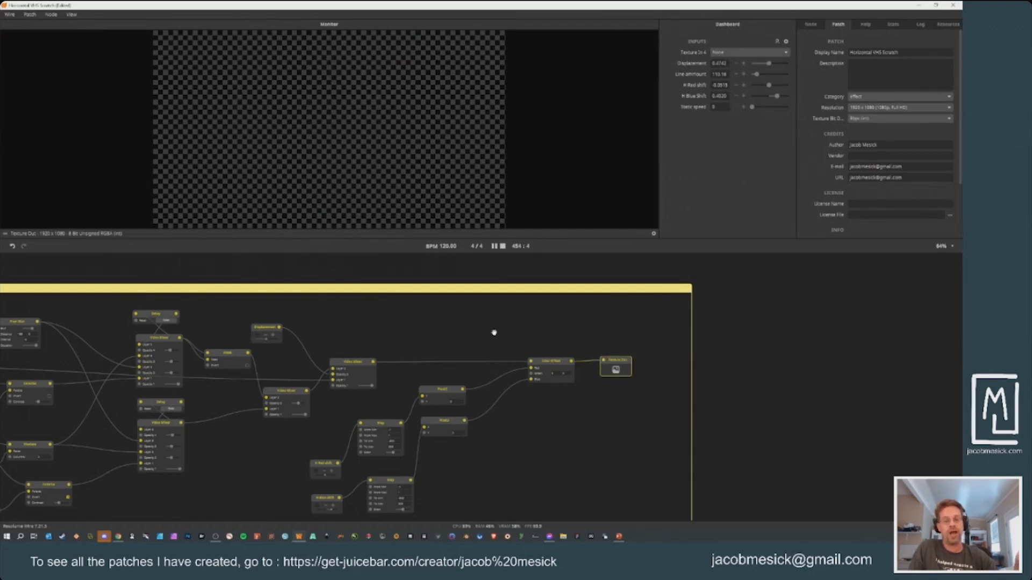
Step: Set the source of Texture In 4 to Wire Logo
drag(483, 317, 782, 351)
drag(418, 384, 723, 302)
drag(348, 340, 474, 507)
click(341, 273)
click(729, 53)
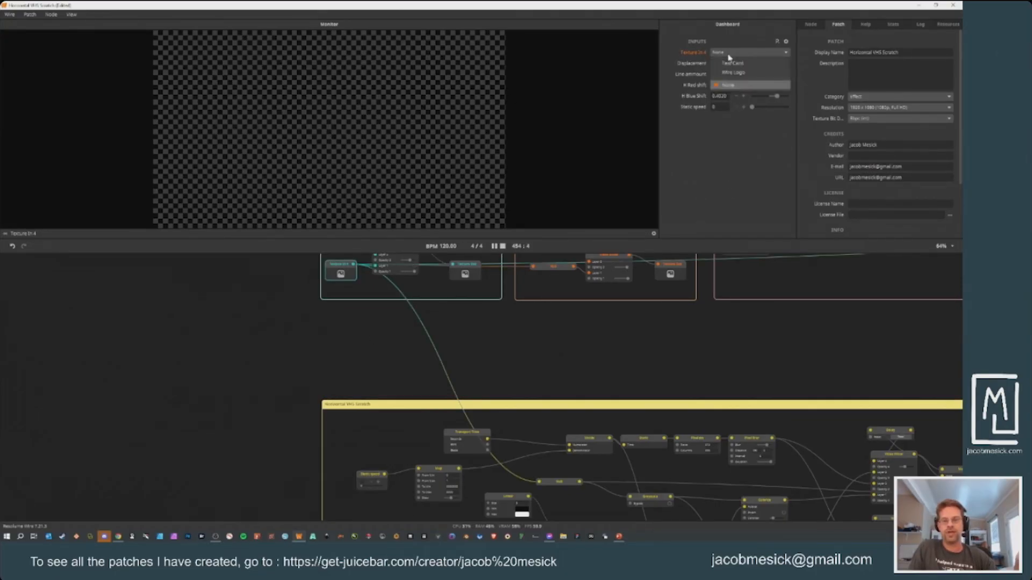
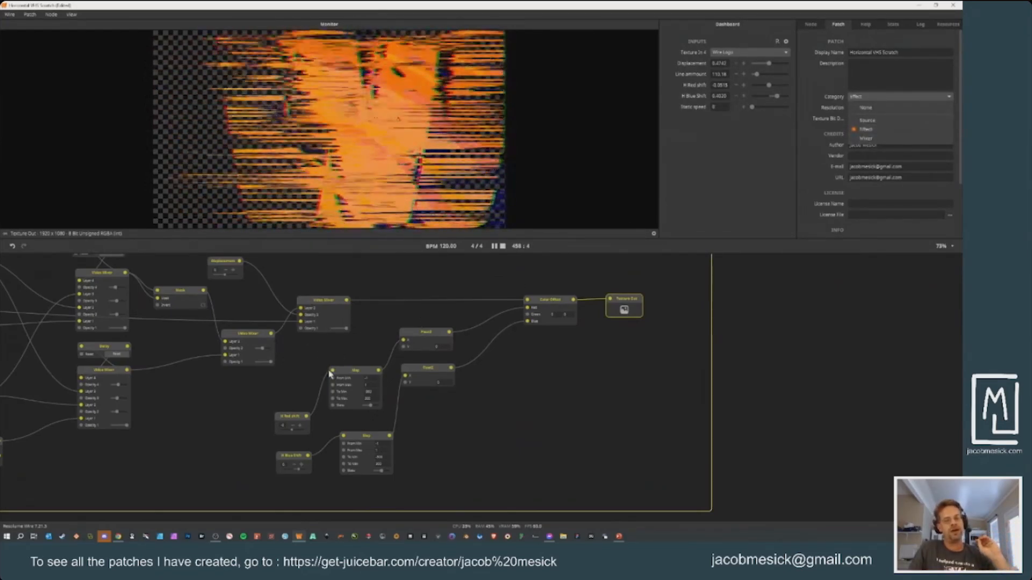
Step: Preview Texture In 4 and the Video Mixer in The Basics Delays group and examine their node properties
drag(312, 359, 518, 469)
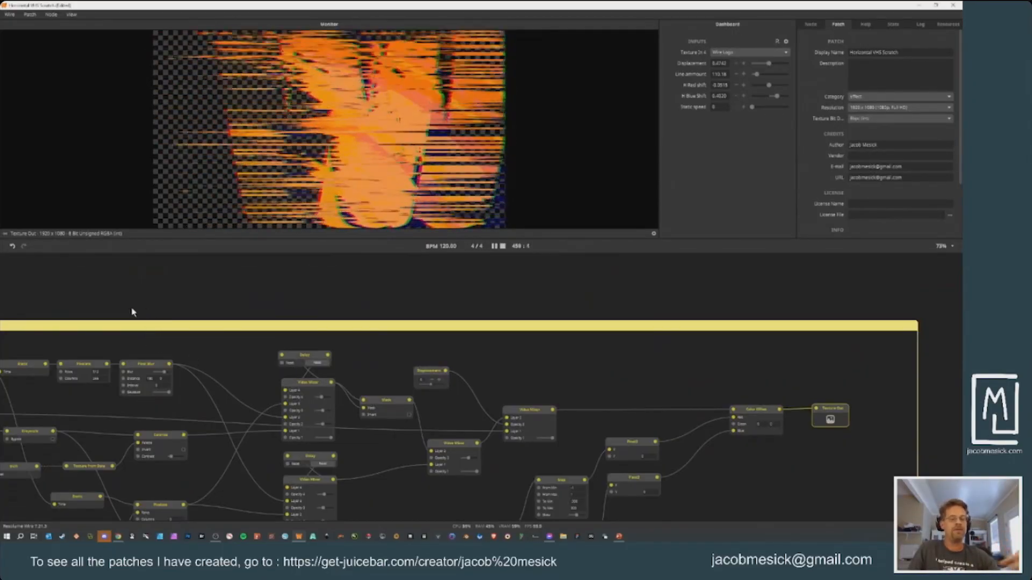
drag(93, 308, 223, 366)
drag(53, 377, 383, 434)
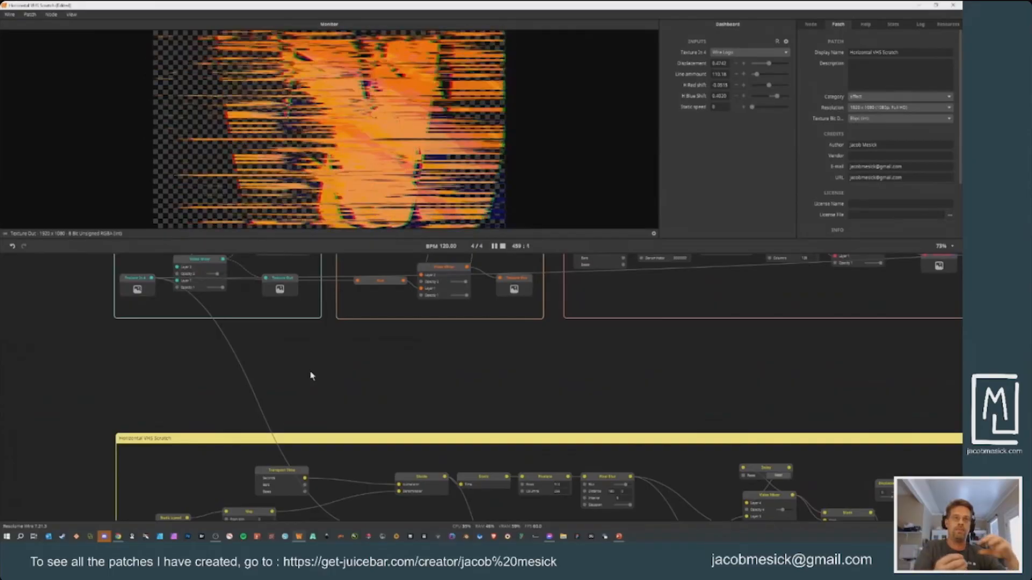
drag(286, 324, 437, 446)
click(270, 402)
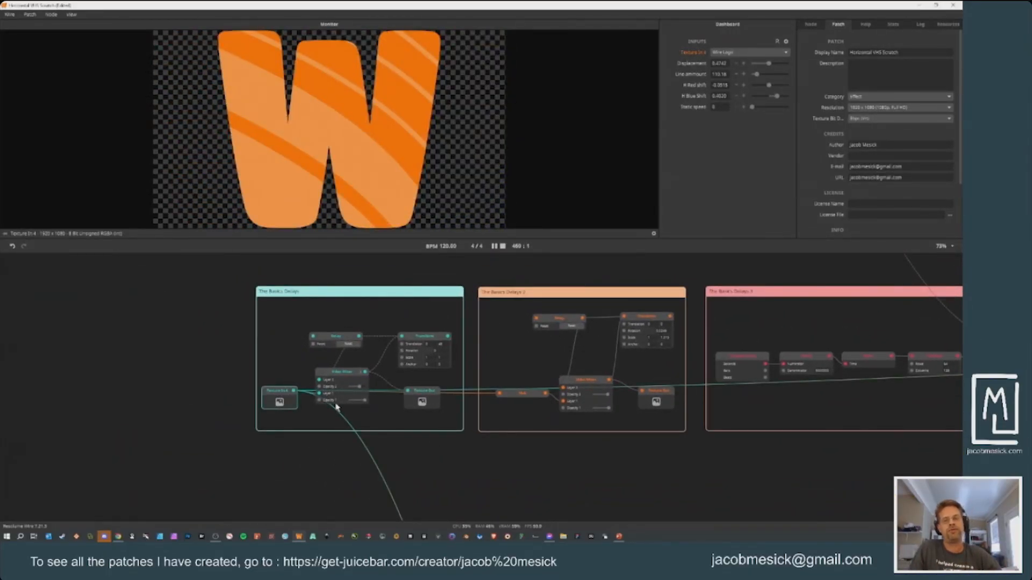
scroll(304, 371, up, 3)
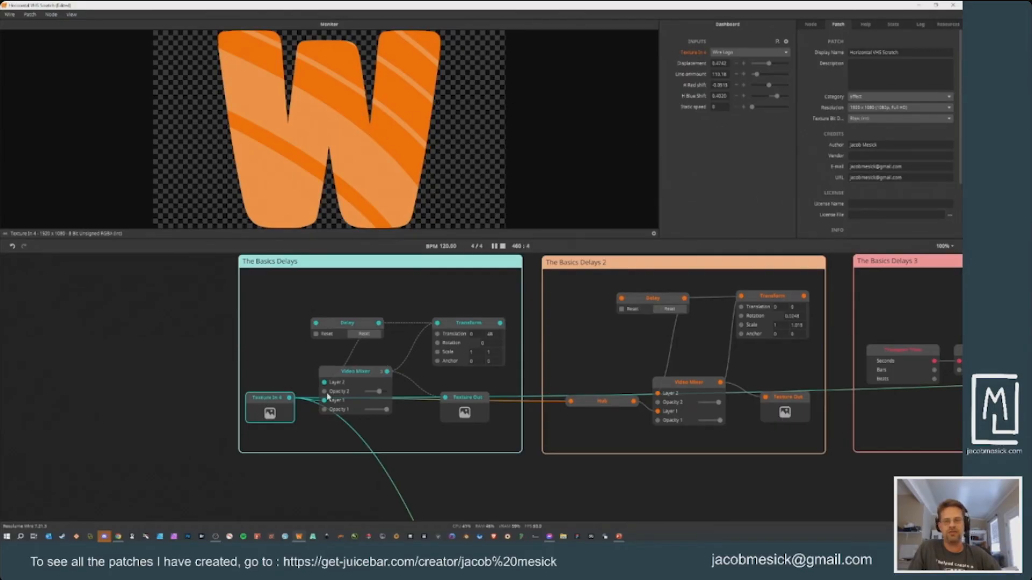
click(811, 24)
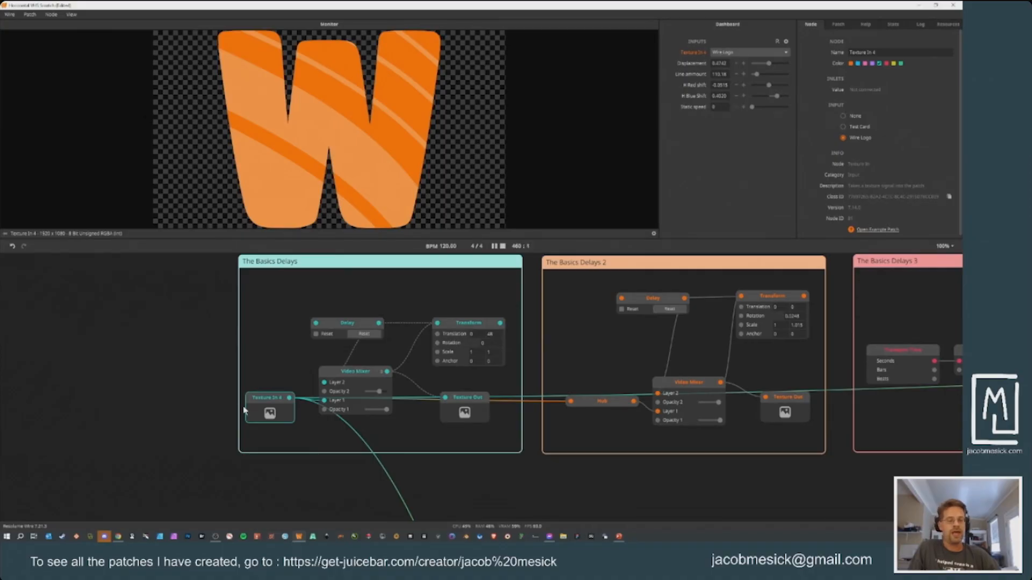
click(362, 377)
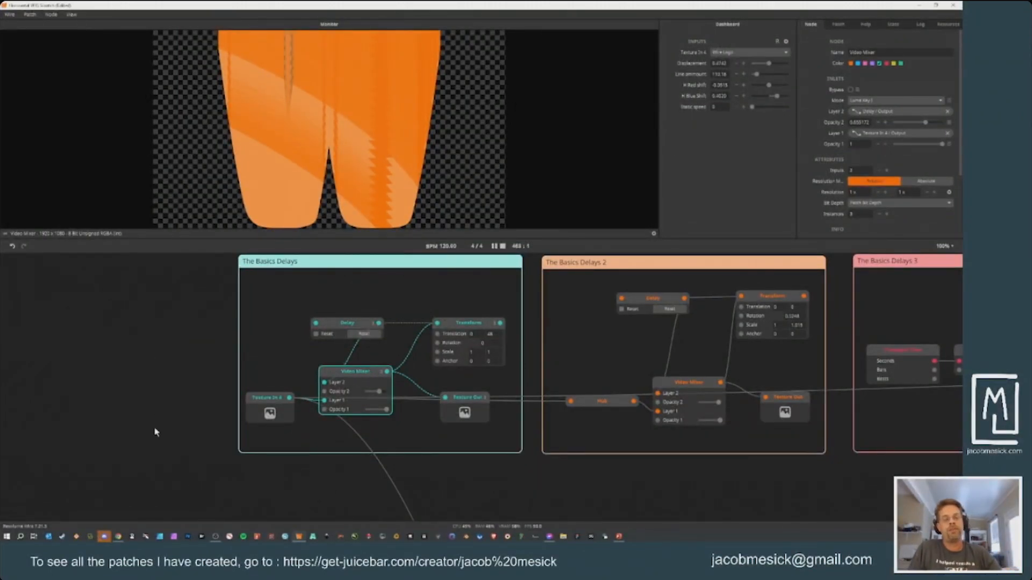
click(268, 407)
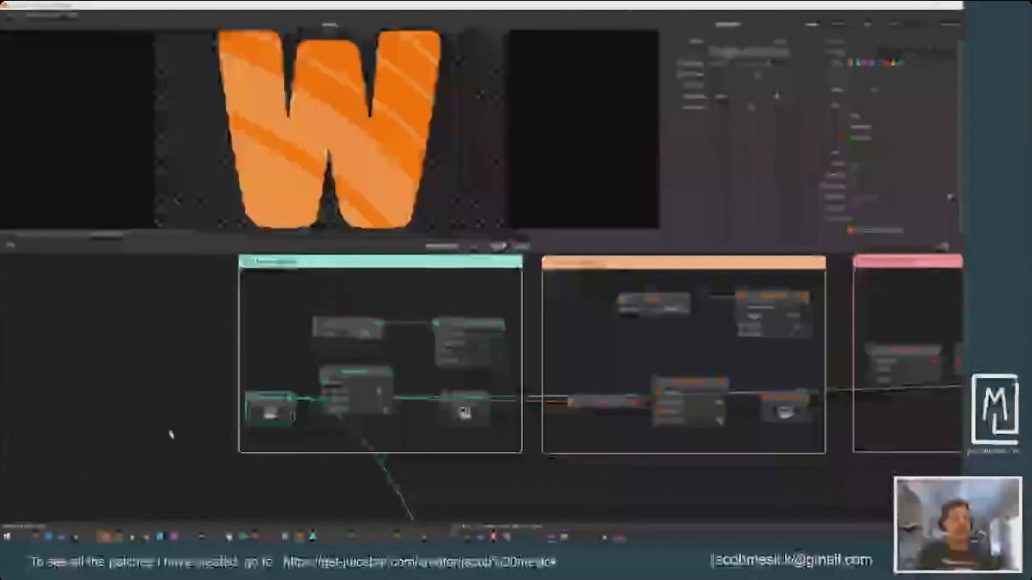
Step: Set the number of inputs on the Video Mixer in The Basics Delays group to 3
click(345, 372)
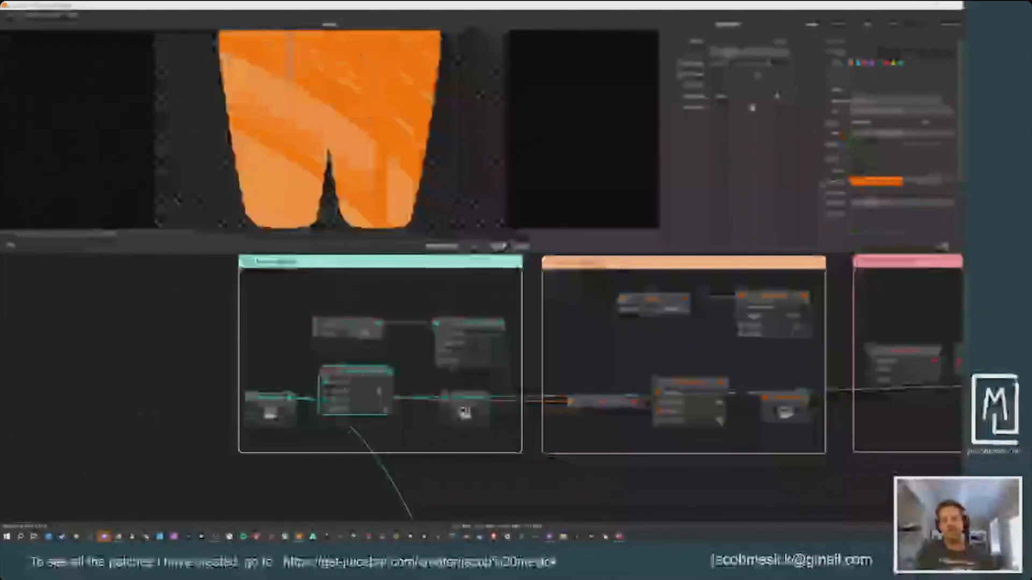
click(851, 25)
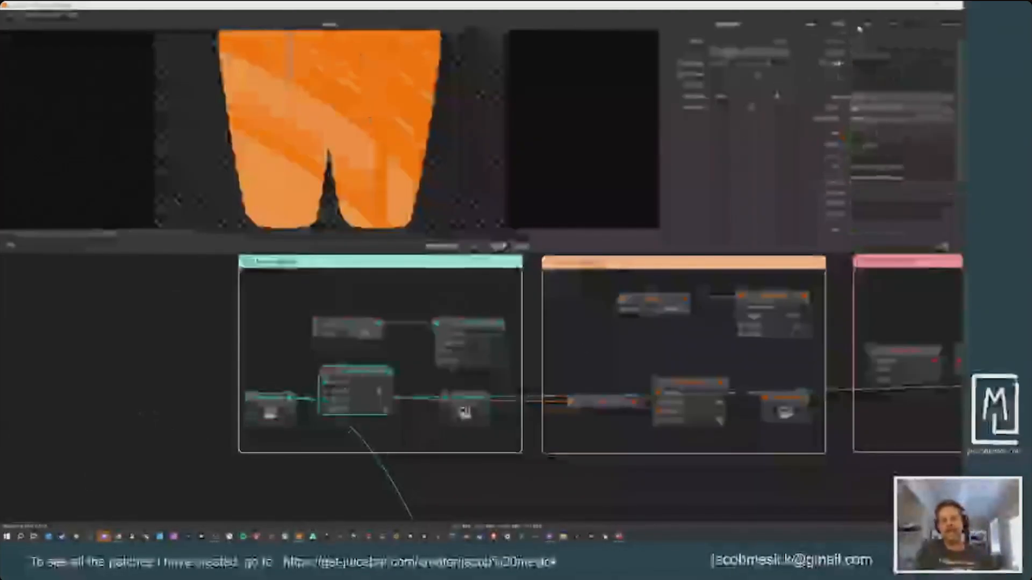
click(817, 34)
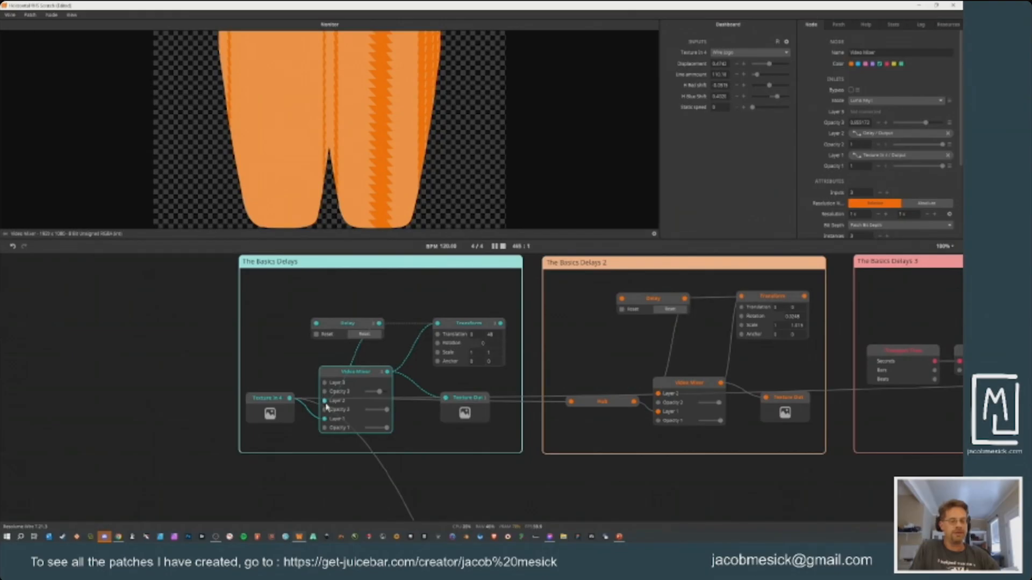
Step: Lower Texture In 4, move the Delay node to the left of the Video Mixer and disconnect it from Layer 2
scroll(325, 407, up, 2)
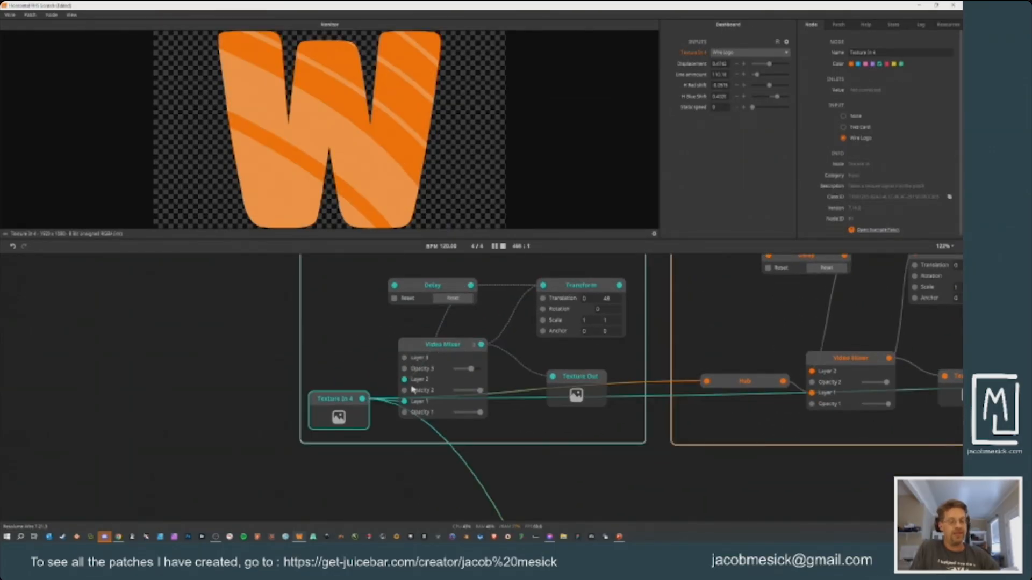
drag(331, 405, 323, 430)
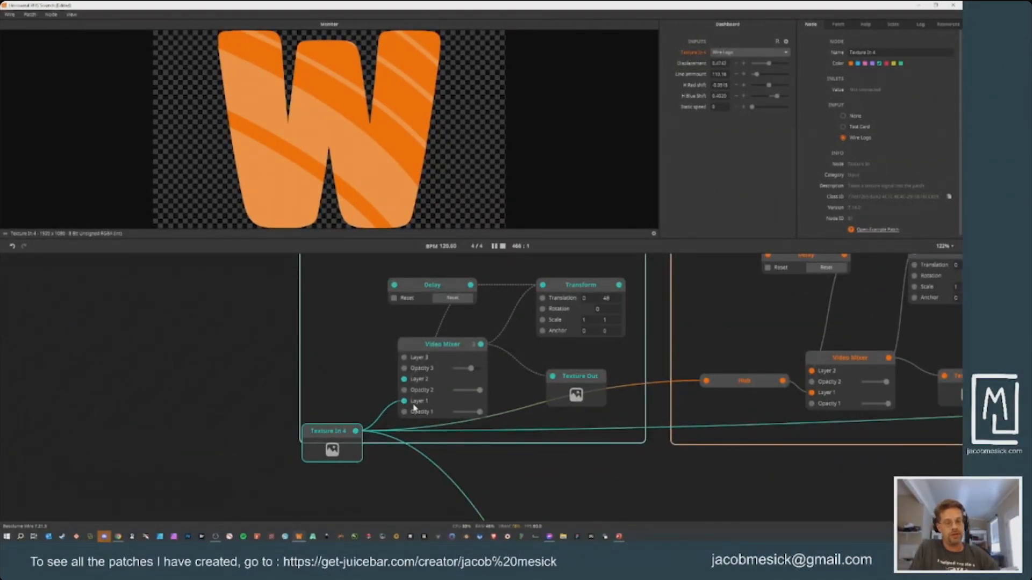
click(409, 291)
drag(408, 291, 299, 293)
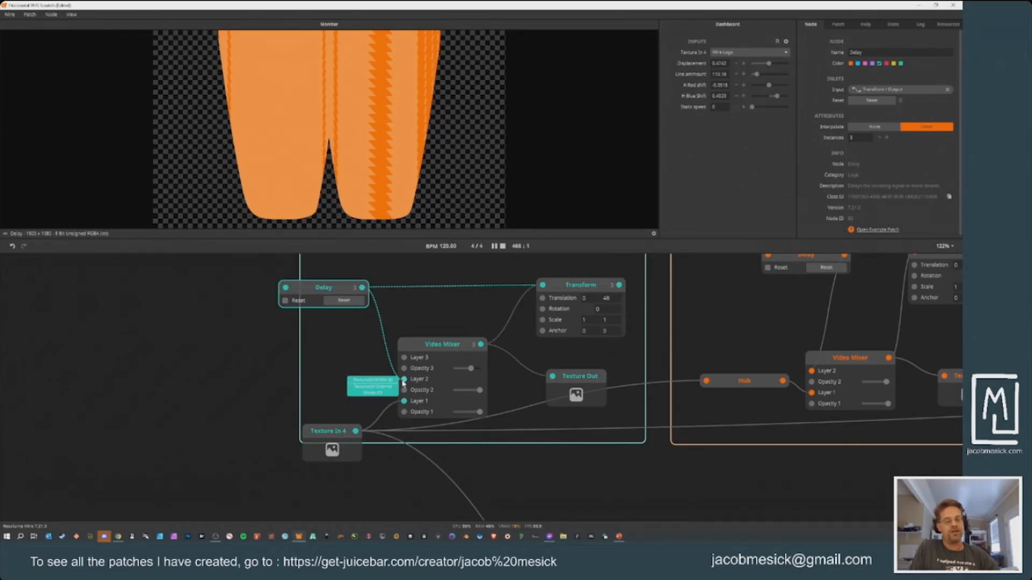
drag(404, 380, 401, 309)
Step: Move Texture In 4 left outside the group frame and reroute its mixer connection from Layer 1 to Layer 2
click(198, 341)
drag(329, 431, 266, 430)
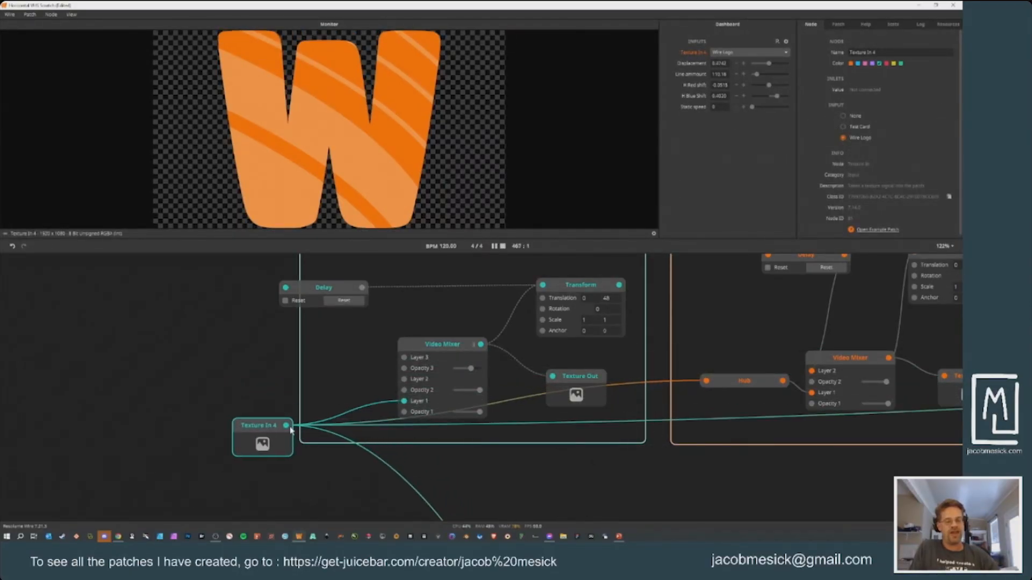
drag(405, 401, 404, 379)
double_click(218, 340)
text(scal)
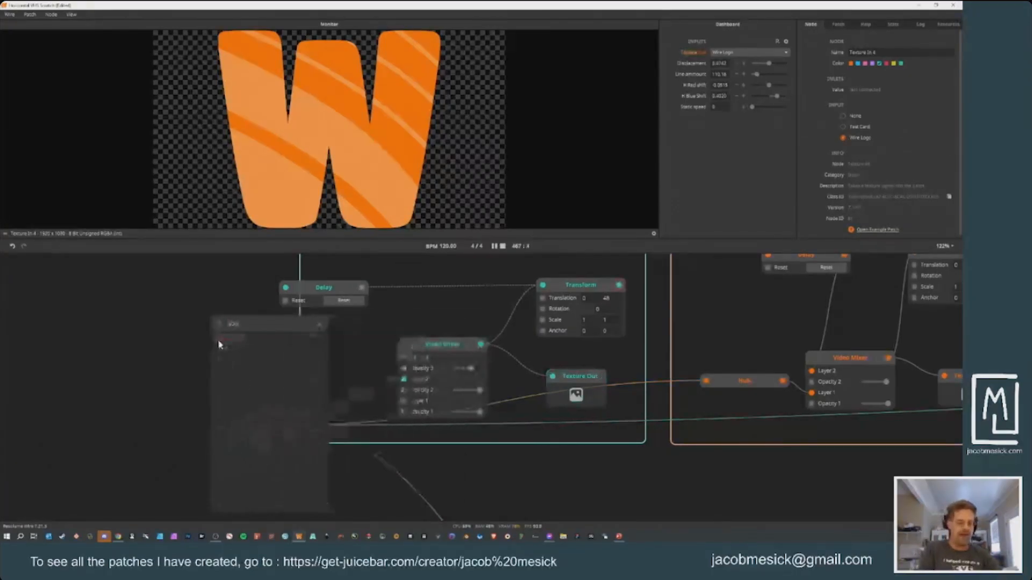
key(BackSpace)
key(BackSpace)
key(BackSpace)
key(BackSpace)
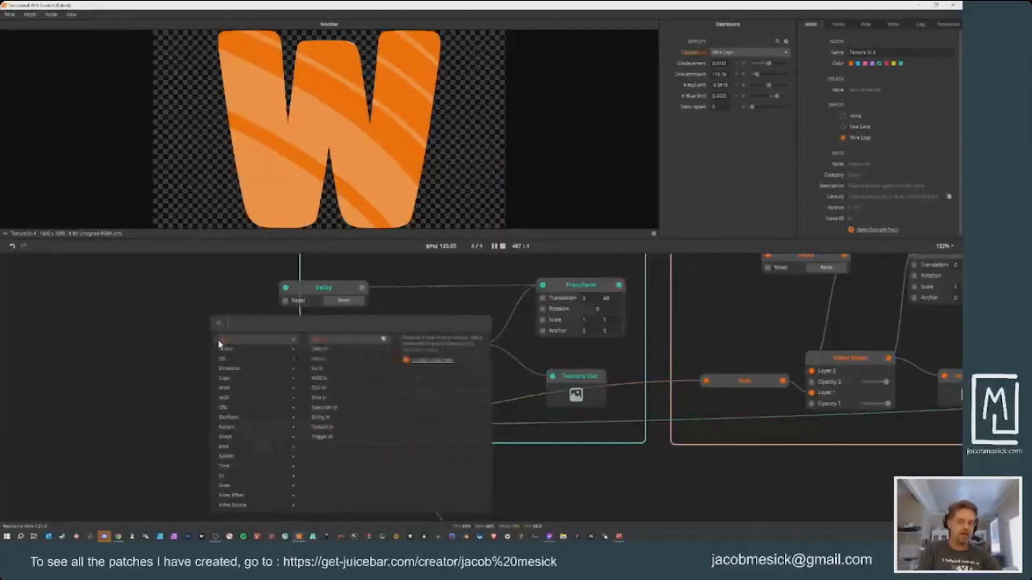
click(162, 354)
double_click(163, 355)
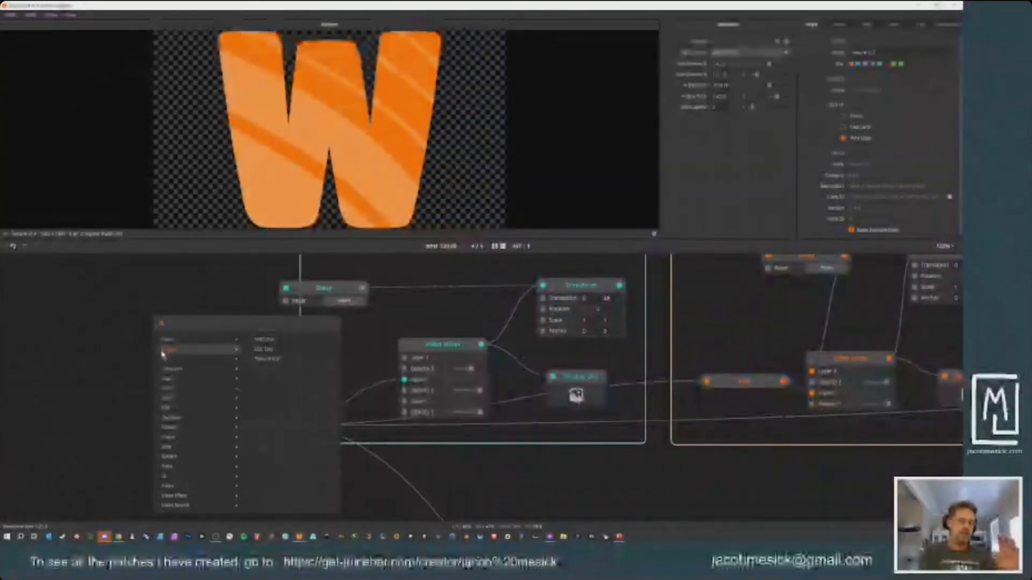
click(33, 283)
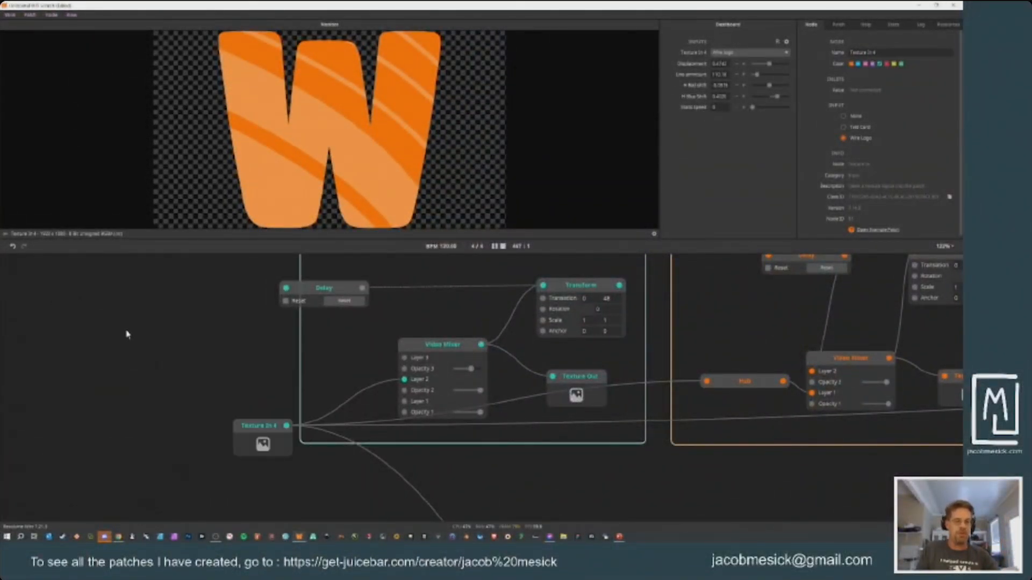
Step: Add a Solid Color node in the empty area left of The Basics Delays group
double_click(128, 333)
text(sca)
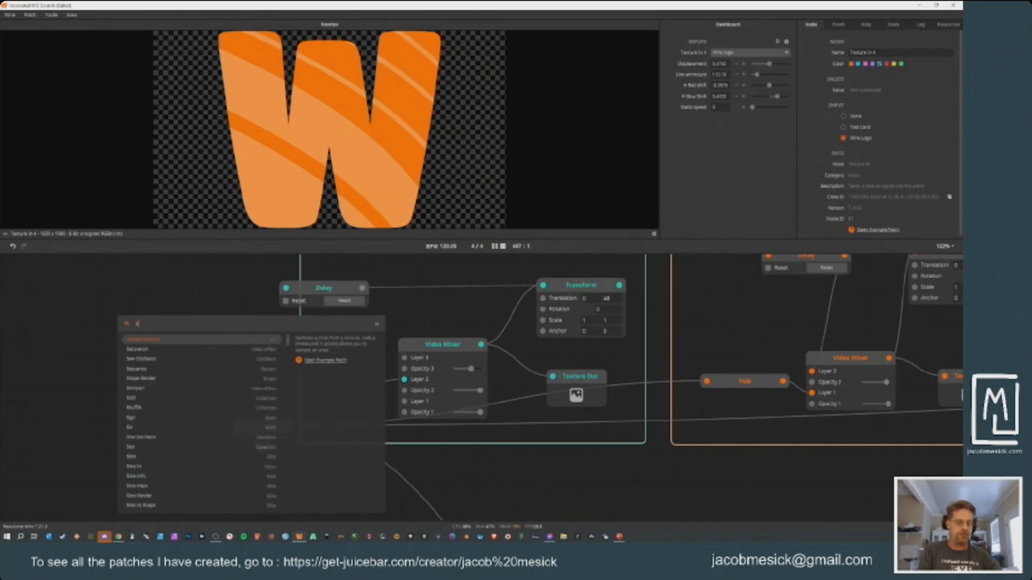
key(BackSpace)
key(BackSpace)
text(oli)
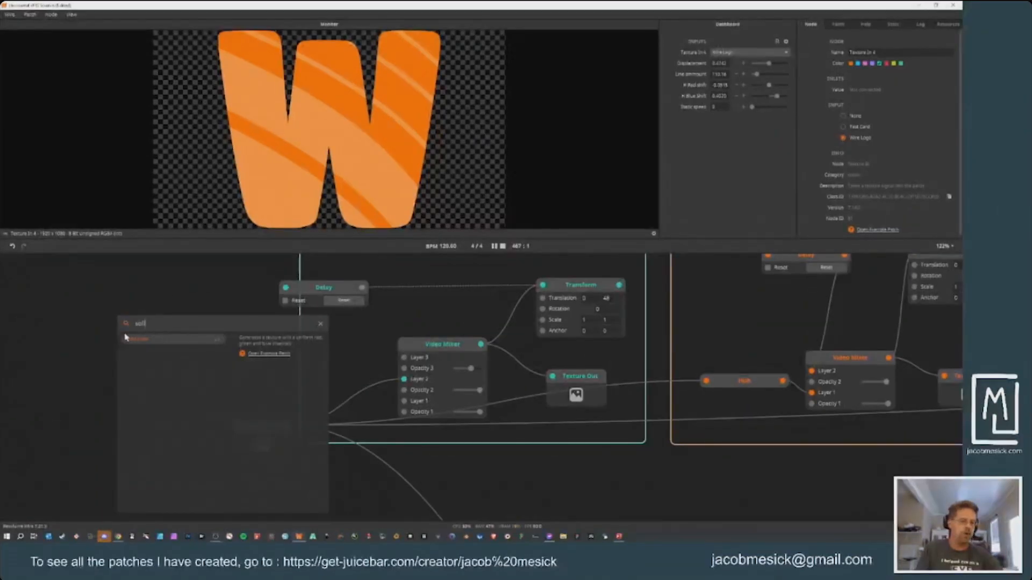
click(138, 339)
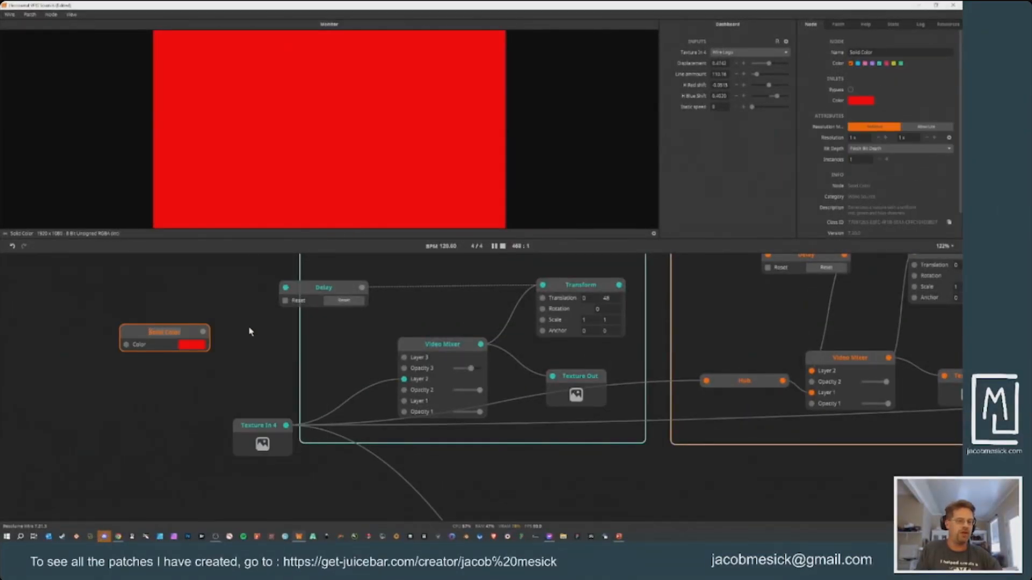
Step: Make the Solid Color grey with saturation 0 and brightness 50, place it above Texture In 4 and connect it to the Video Mixer's Layer 1
click(189, 346)
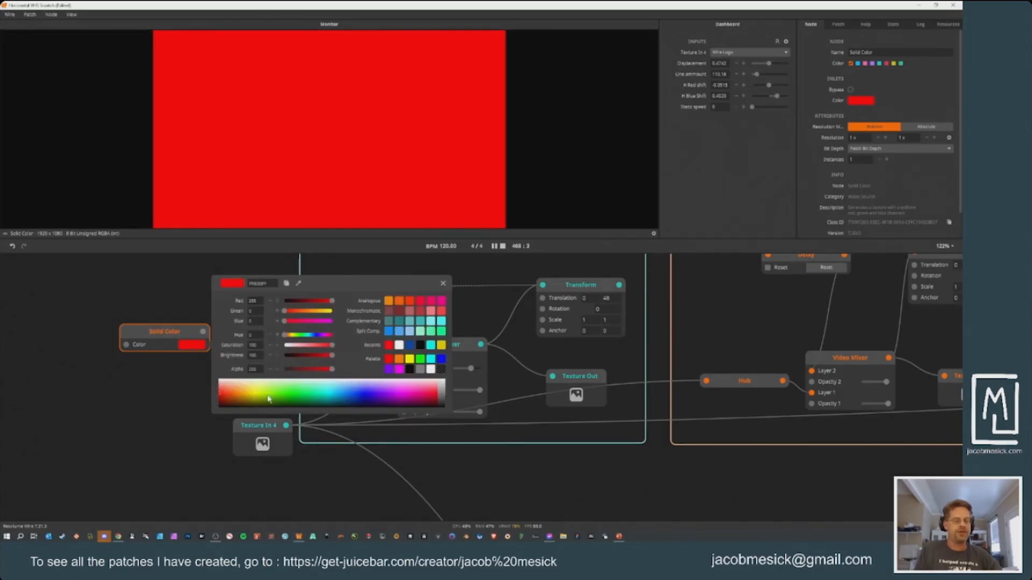
drag(333, 349, 267, 349)
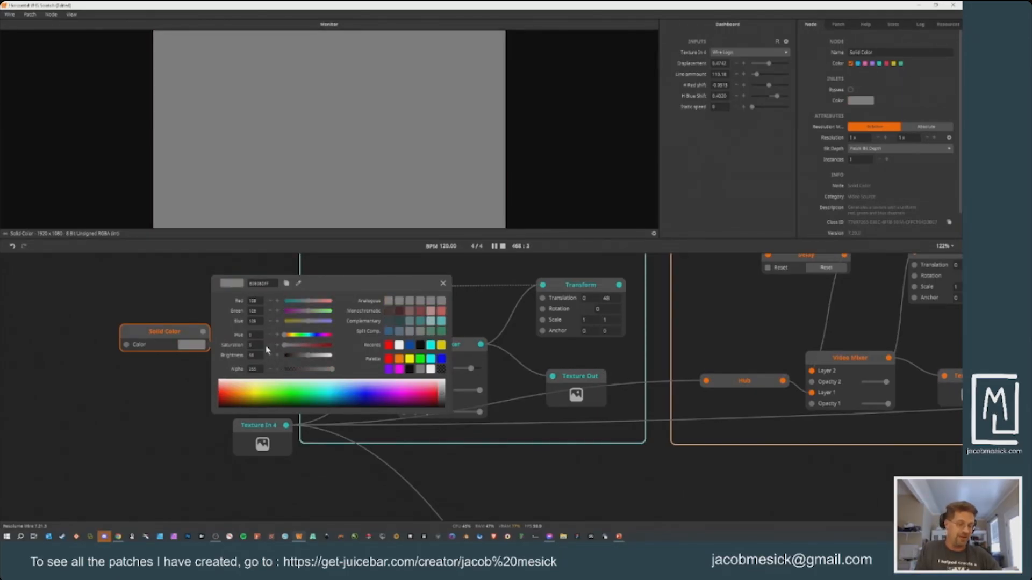
click(100, 299)
drag(189, 336, 405, 404)
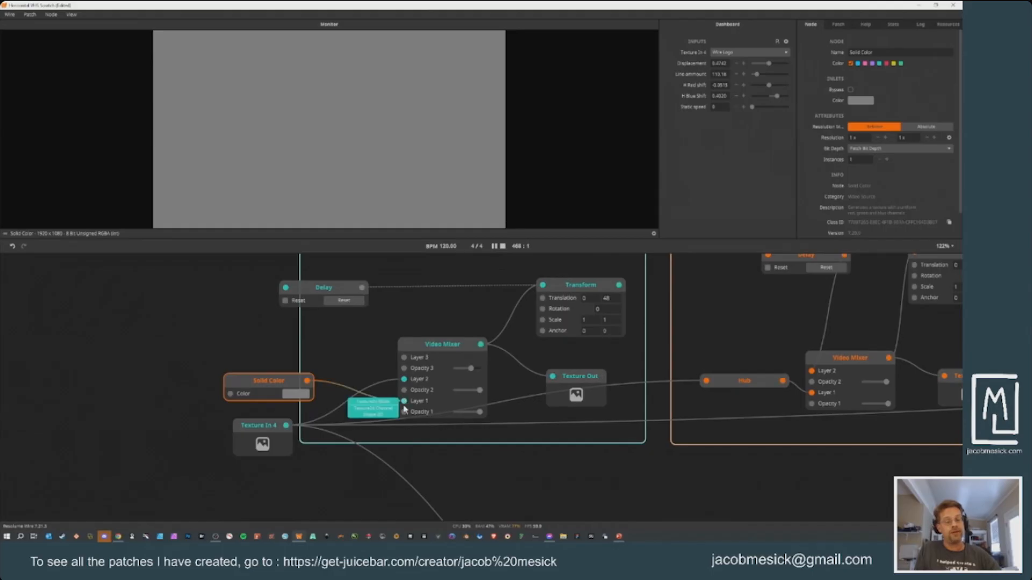
Step: Preview the Video Mixer and swap the two source nodes so Texture In 4 sits above Solid Color
click(426, 344)
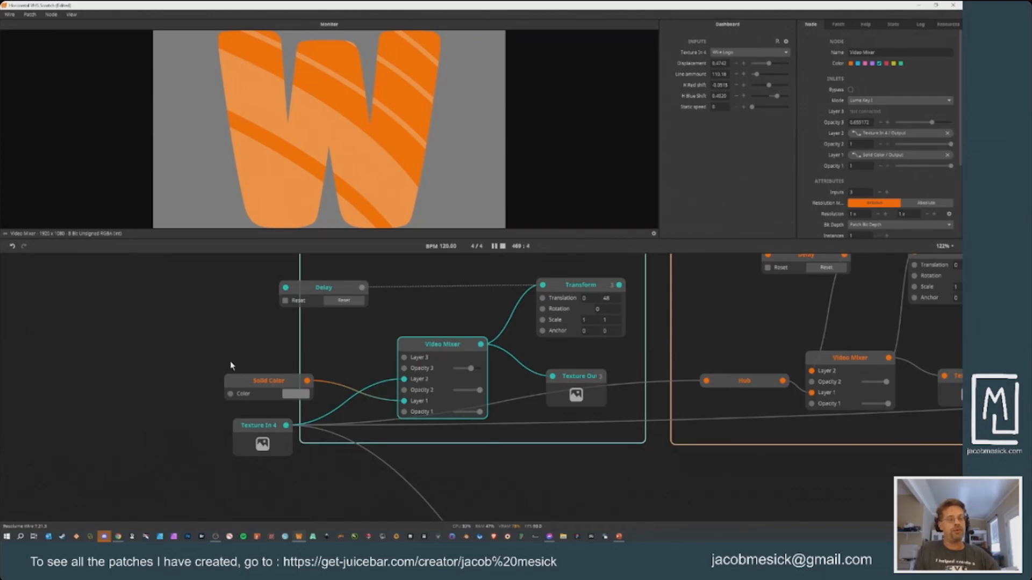
drag(248, 388, 239, 490)
drag(252, 456, 238, 414)
drag(258, 487, 238, 439)
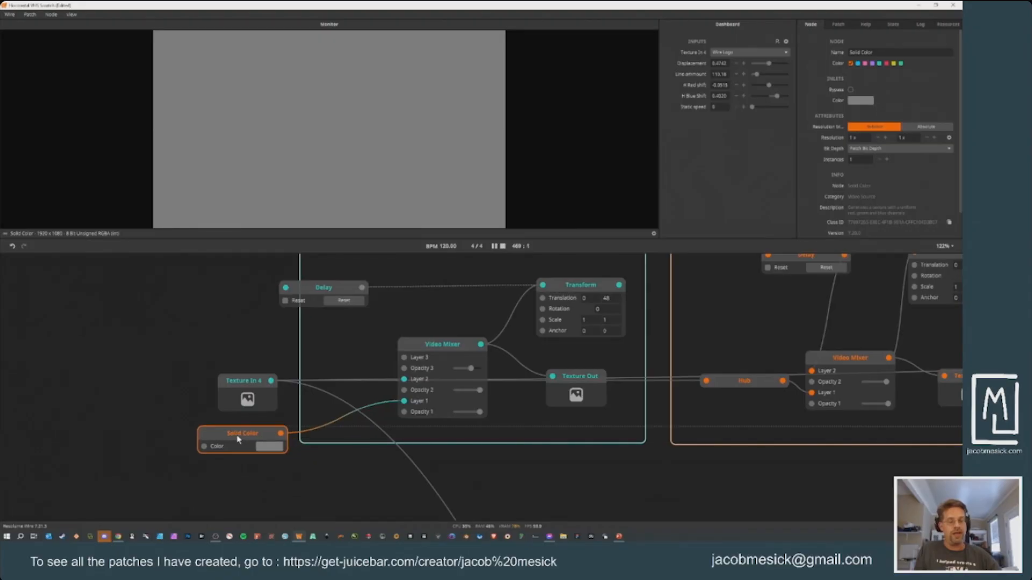
Step: Switch Texture In 4 to the Test Card and preview the result in the Video Mixer
click(236, 386)
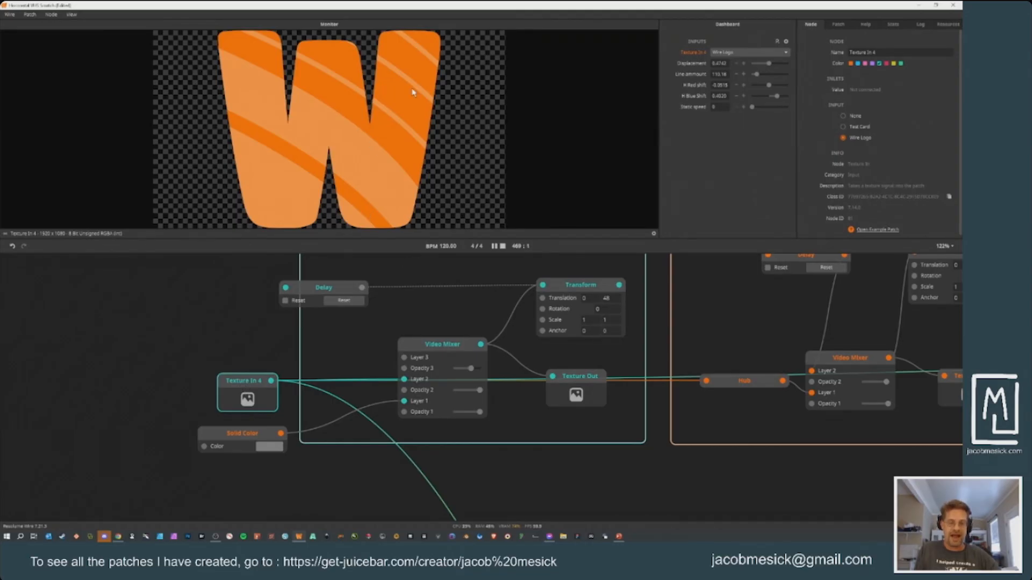
click(842, 128)
click(452, 352)
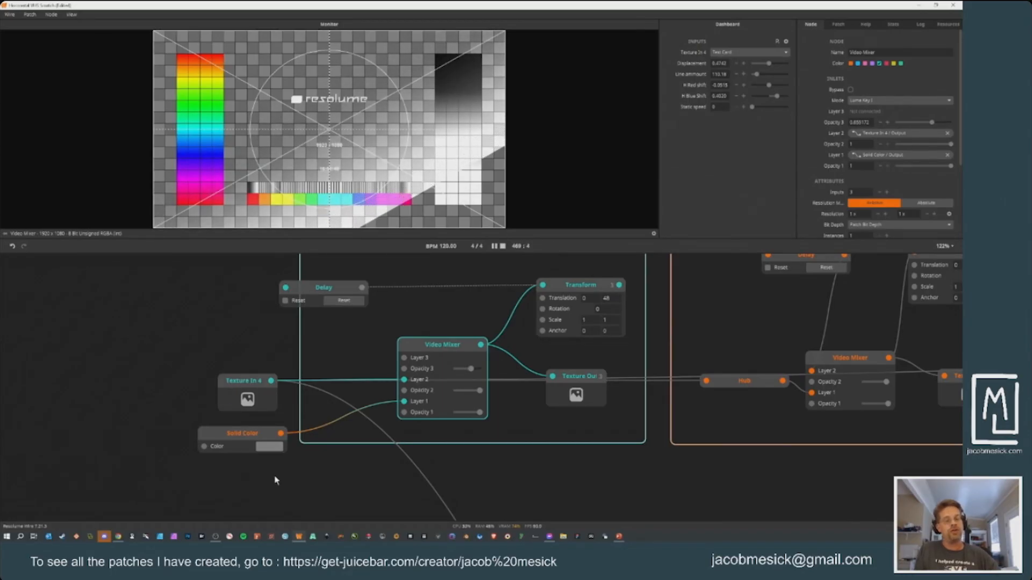
Step: Try a dark red Solid Color, change it to bright orange-red, and preview the Video Mixer
click(269, 446)
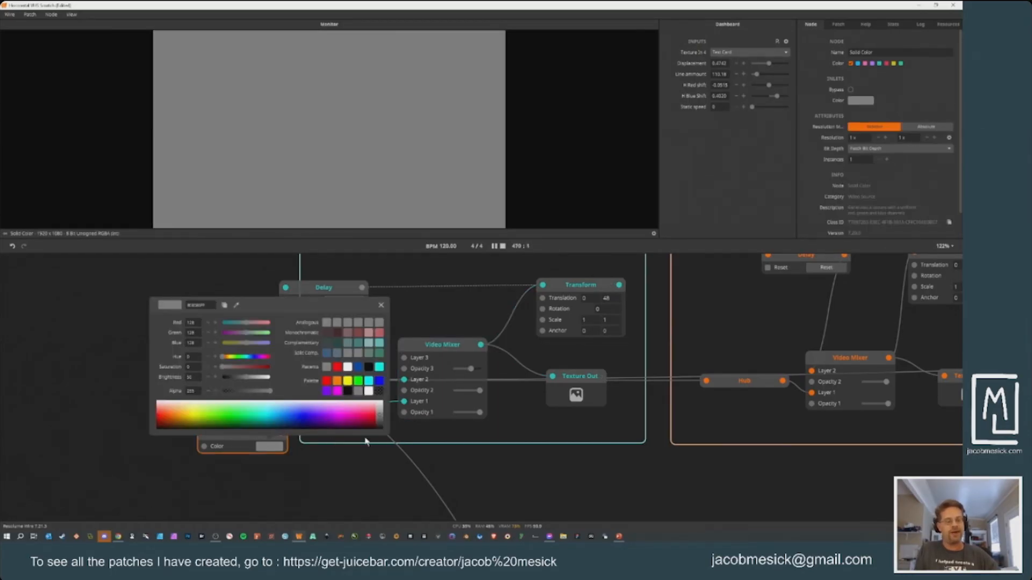
click(367, 421)
click(394, 411)
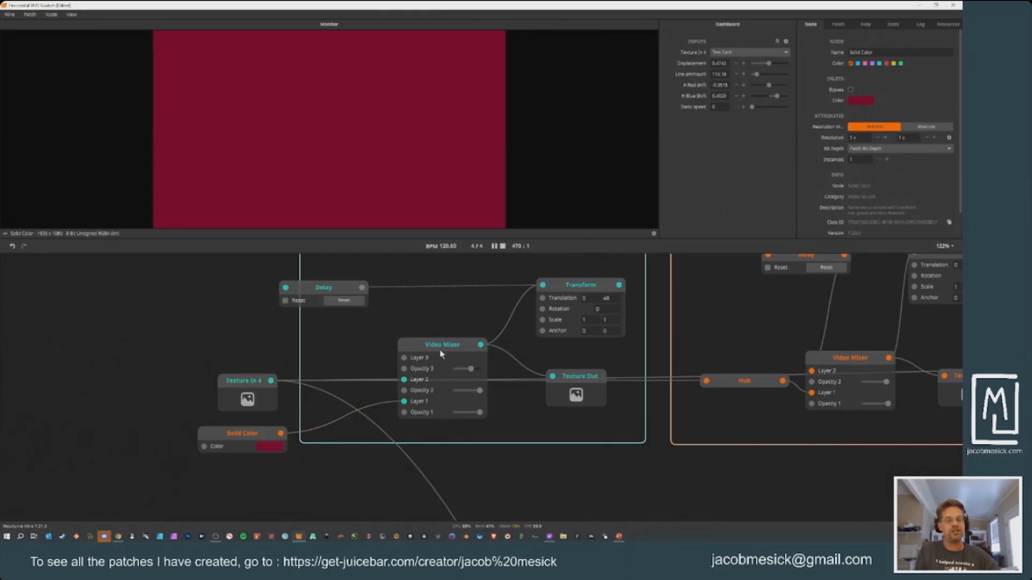
click(271, 447)
click(167, 416)
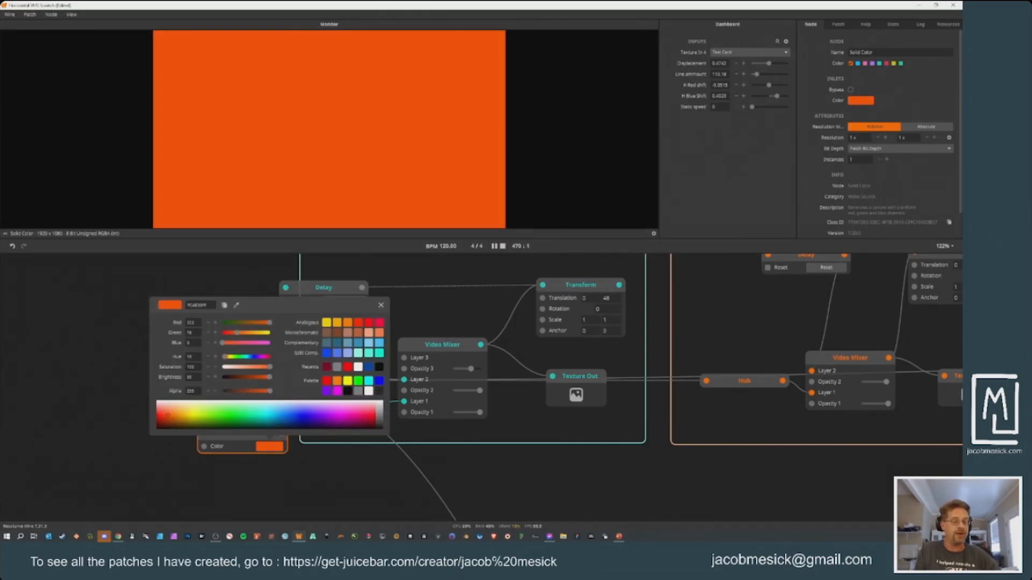
click(88, 396)
click(449, 347)
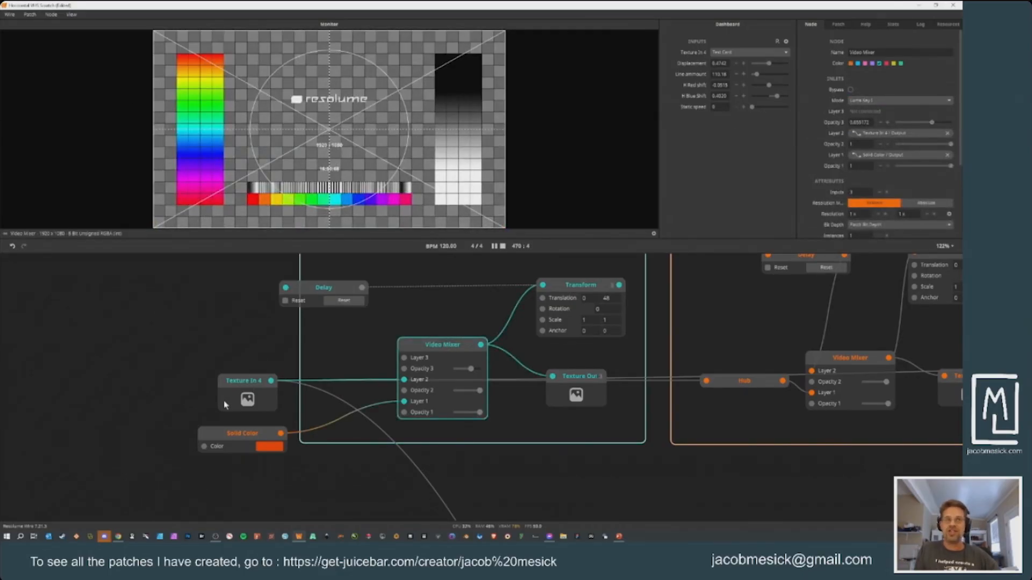
Step: Set Texture In 4 back to the Wire Logo and preview the Video Mixer
click(238, 381)
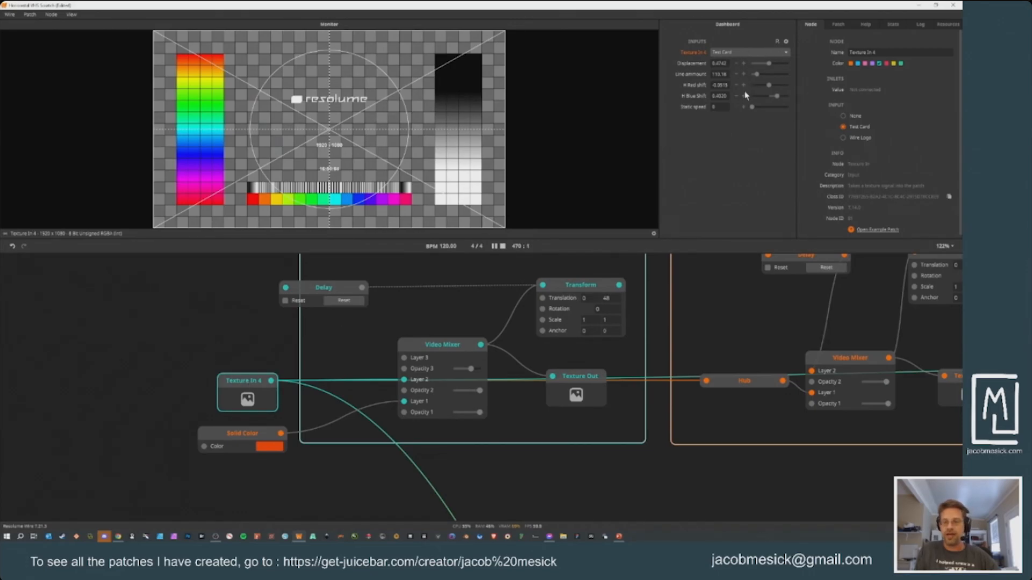
click(775, 50)
click(736, 80)
click(121, 374)
click(429, 347)
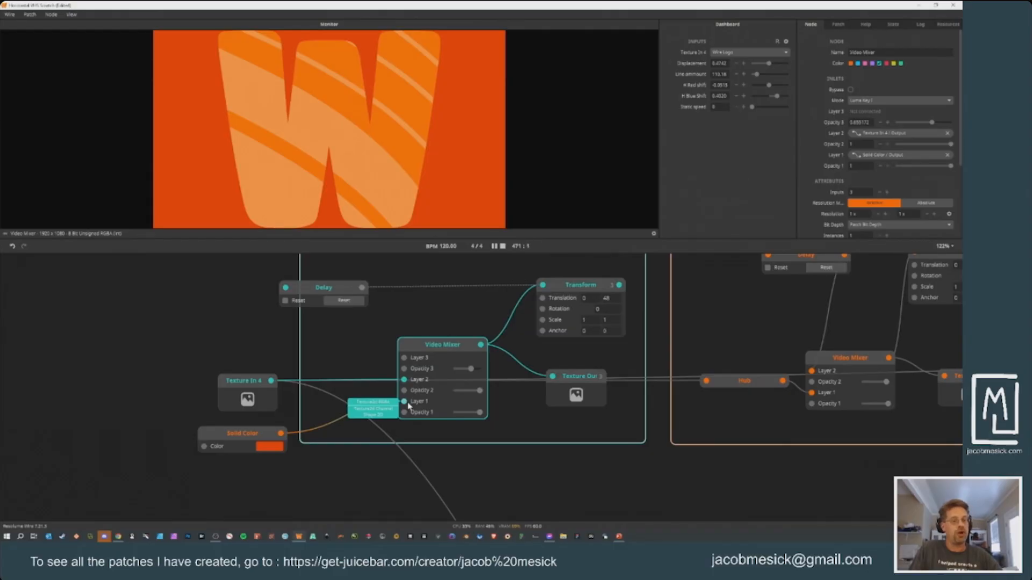
Step: Disconnect Solid Color from the Video Mixer's Layer 1 and delete the node
drag(404, 403, 332, 507)
click(239, 435)
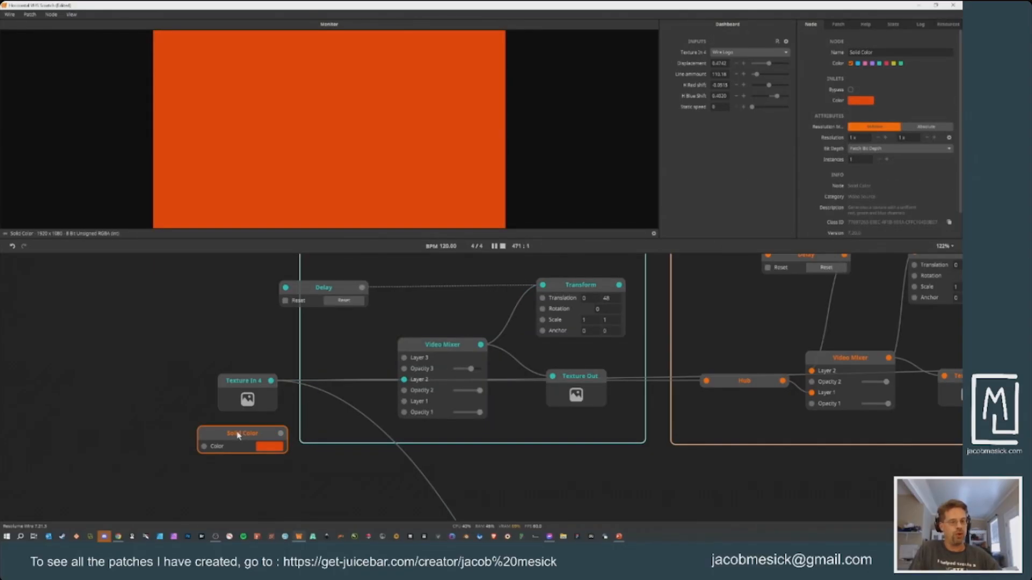
key(Delete)
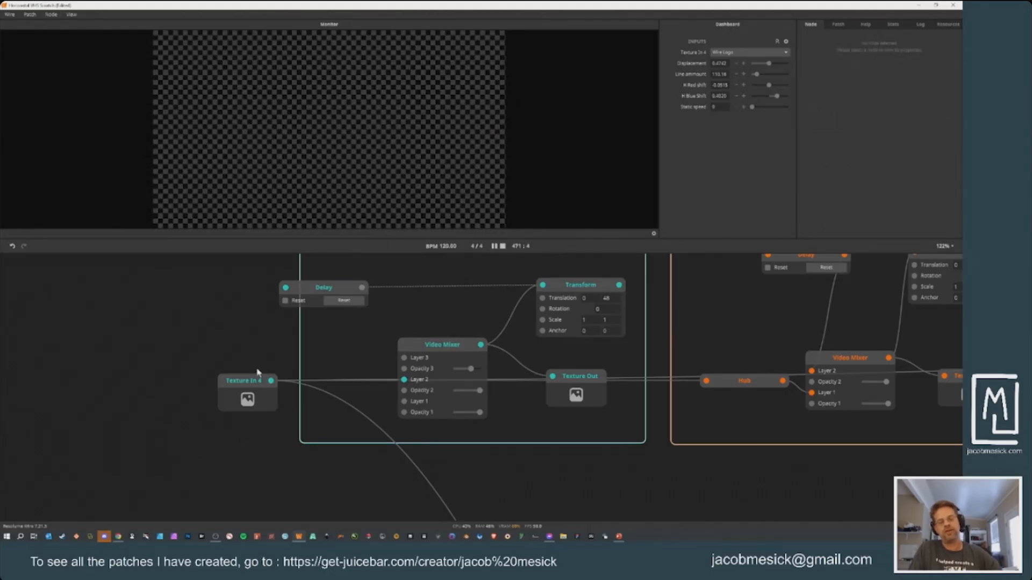
Step: Move Texture In 4 to the group frame's lower-left corner and reroute its mixer connection from Layer 2 to Layer 1
drag(251, 390, 313, 469)
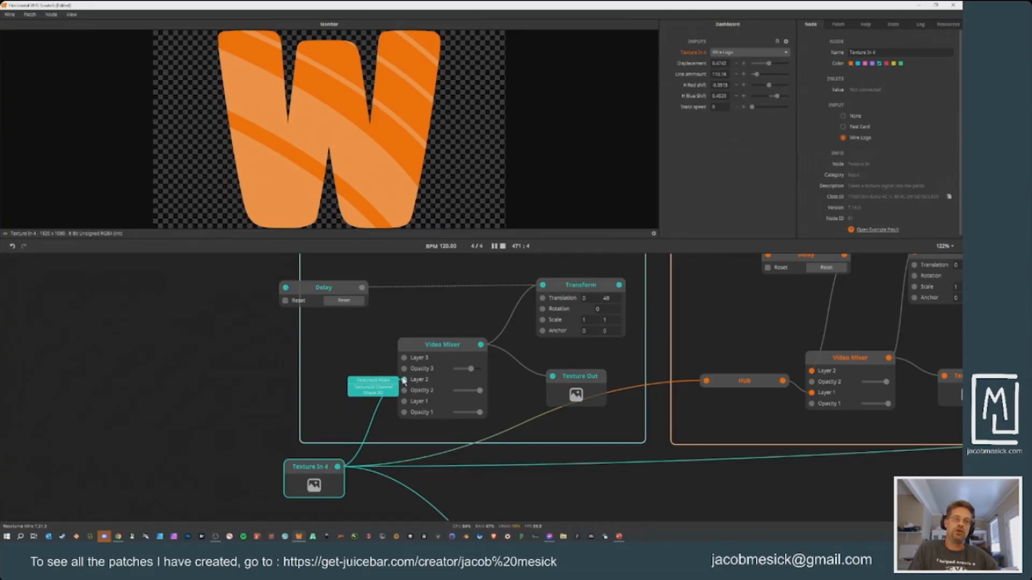
drag(404, 380, 404, 402)
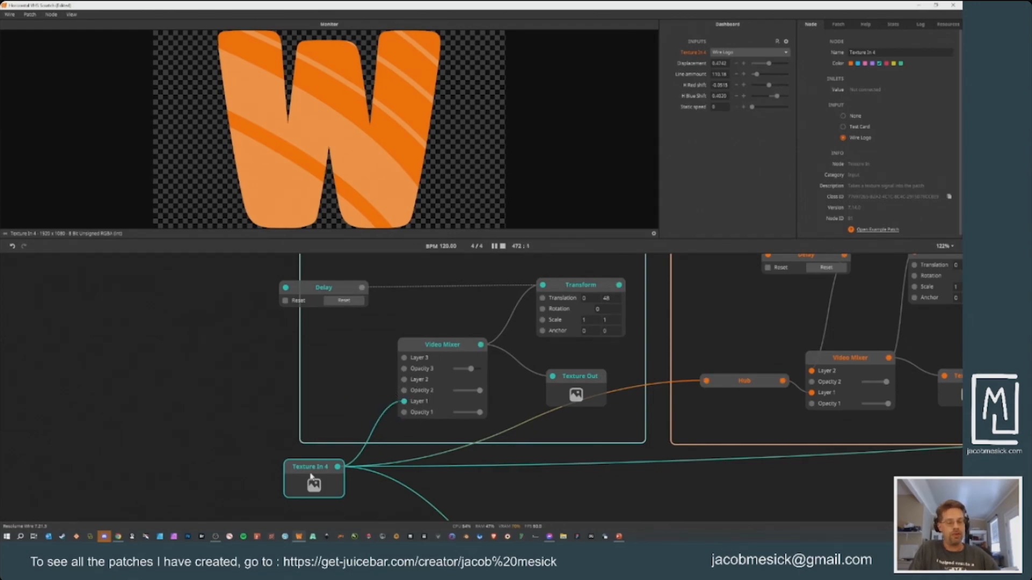
drag(309, 470, 284, 443)
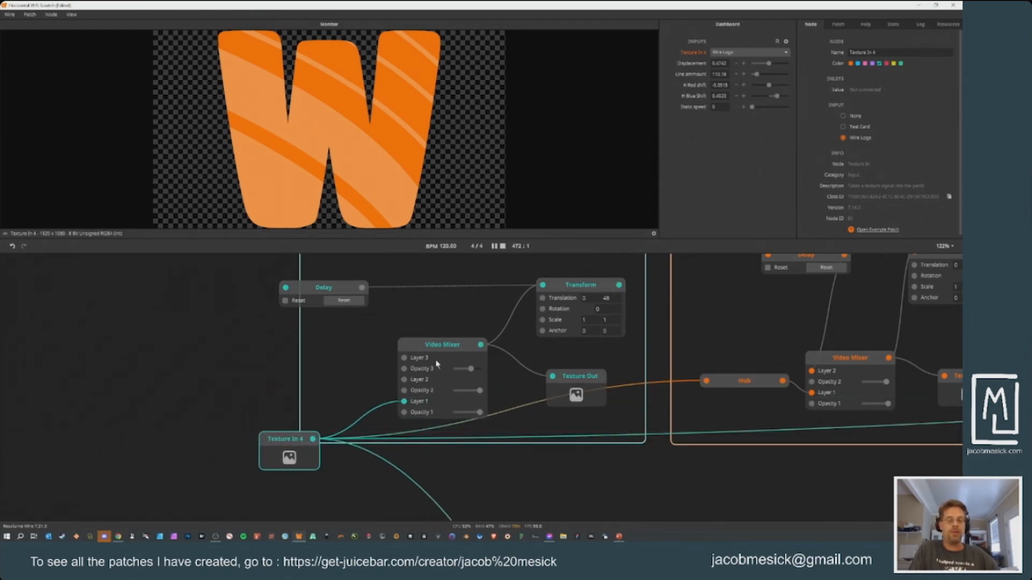
click(411, 430)
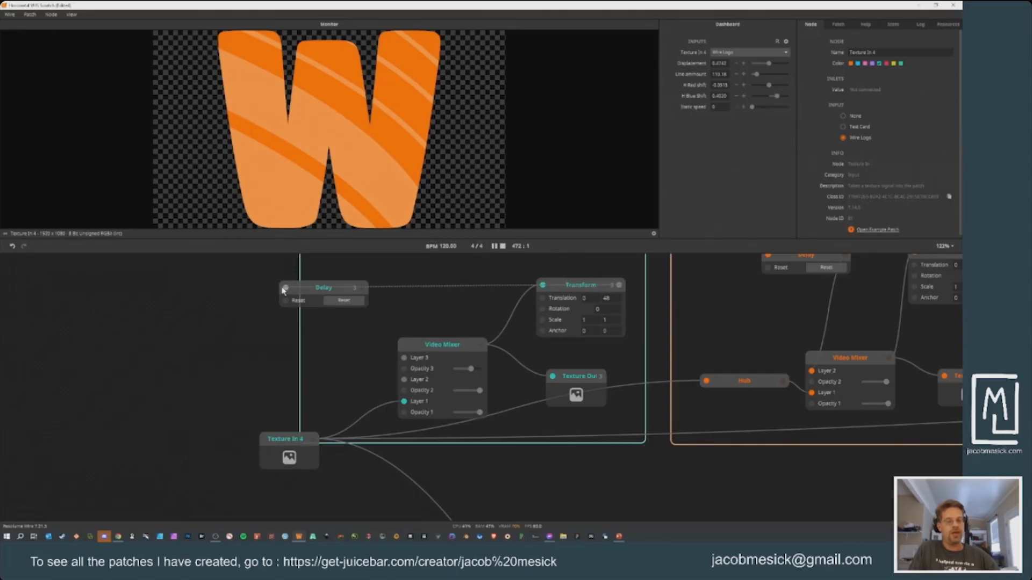
Step: Connect the Delay output to the Video Mixer's Layer 2 and reduce the mixer to 2 inputs
drag(362, 288, 404, 379)
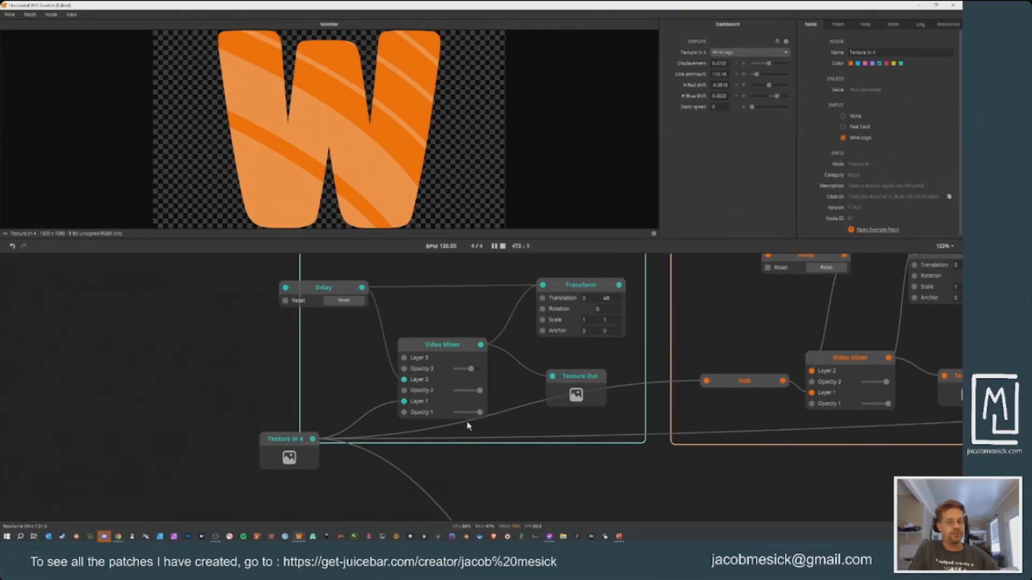
click(436, 353)
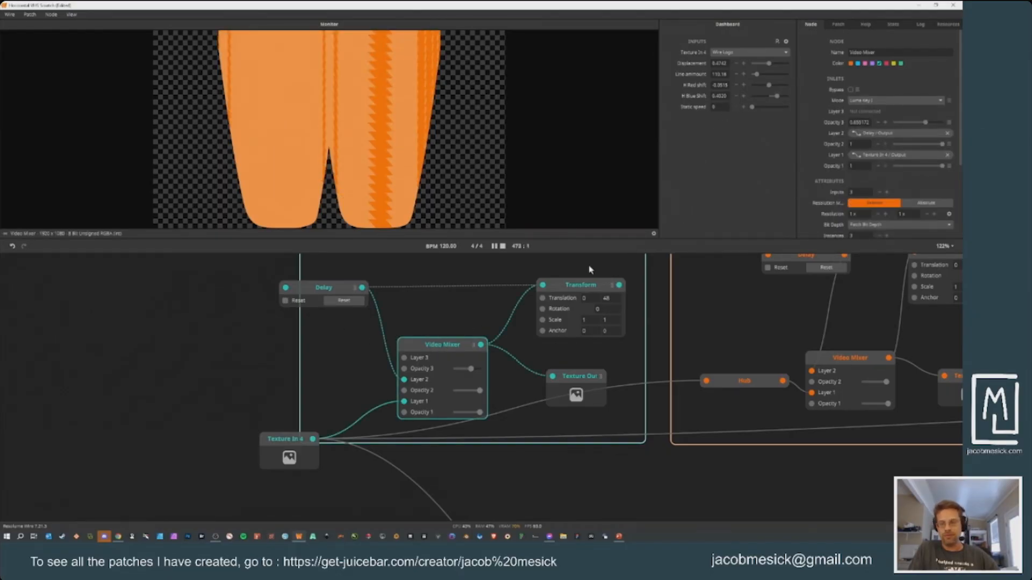
click(879, 193)
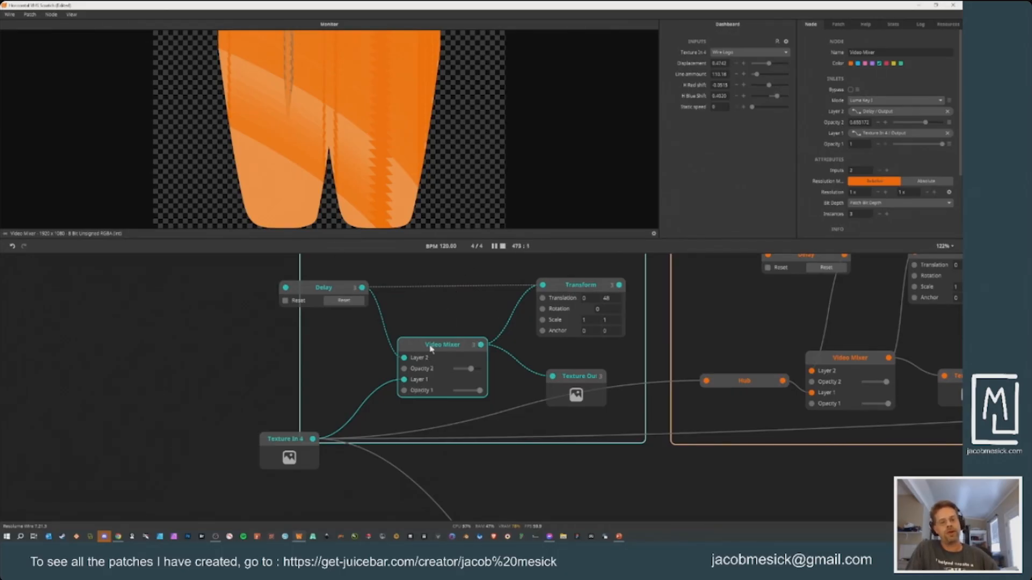
Step: Compare the feedback through the Transform with the mixer's Opacity 2 at 0 and at full, and leave it somewhat below full
drag(471, 369, 445, 371)
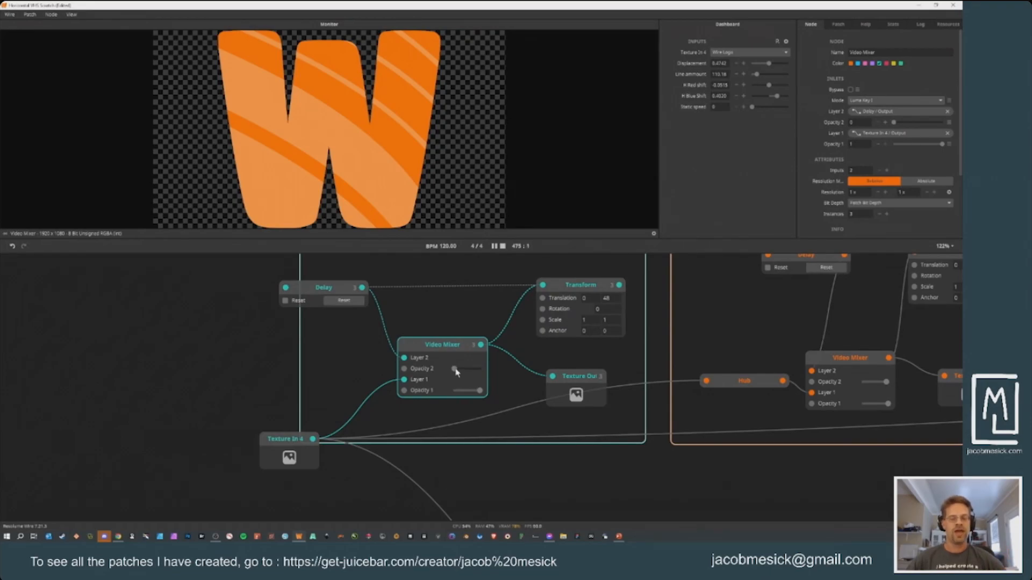
click(570, 287)
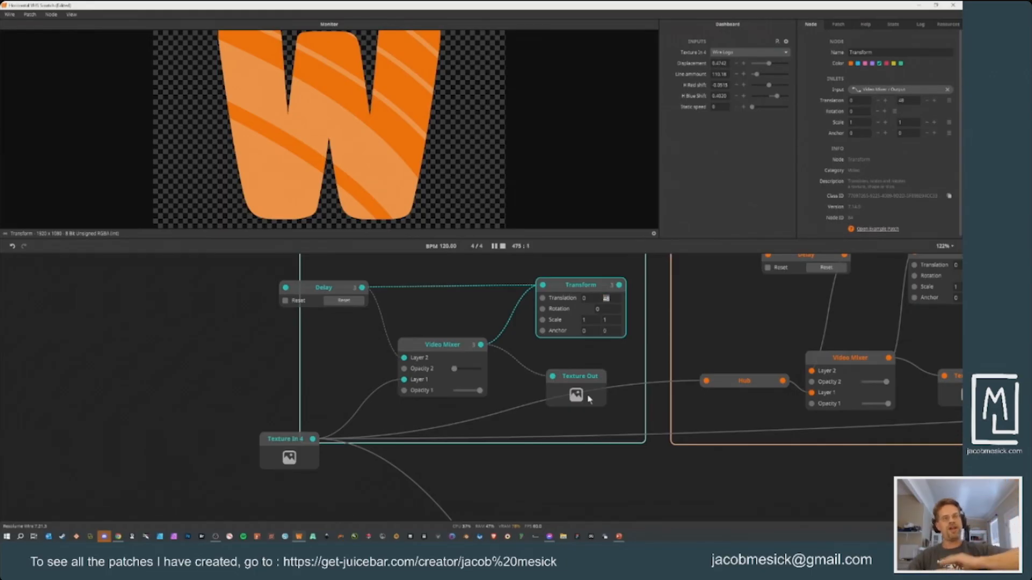
drag(454, 369, 493, 369)
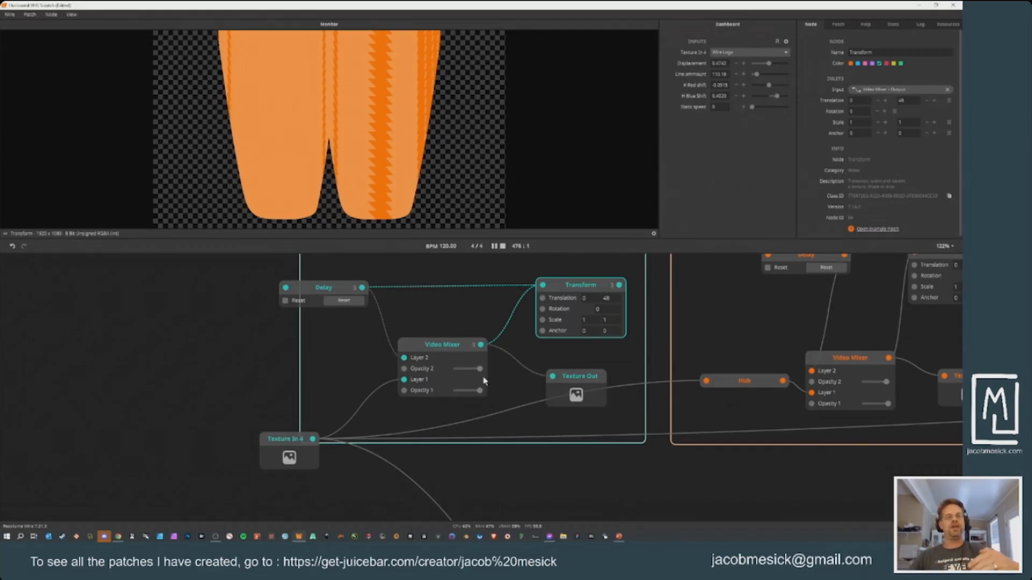
mouse_move(479, 370)
mouse_down()
mouse_move(462, 368)
mouse_move(472, 369)
mouse_up()
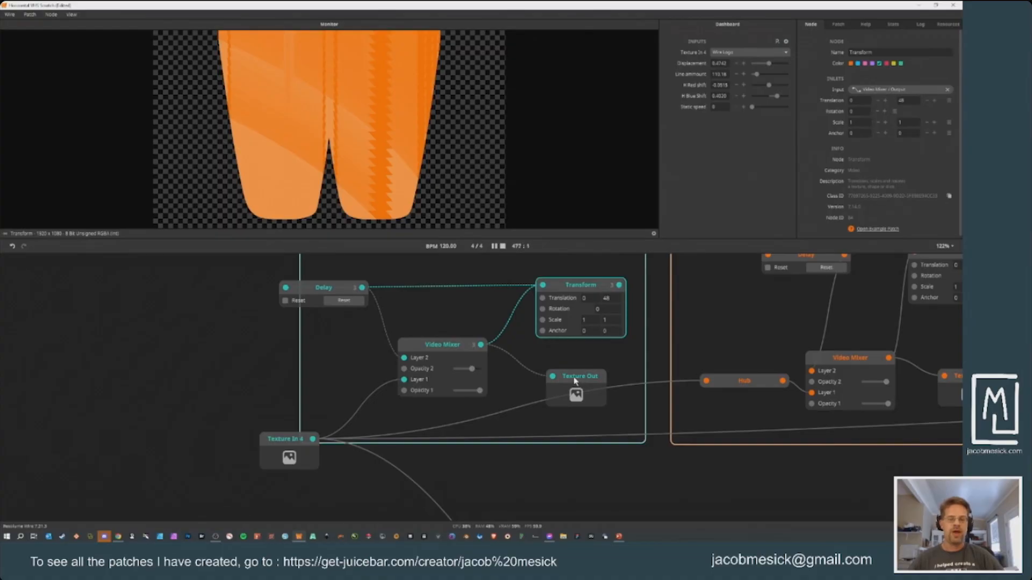
Step: Raise Texture Out slightly, move Texture In 4 inside The Basics Delays frame and shift Delay right, checking the patch settings
mouse_move(571, 379)
mouse_down()
mouse_move(587, 405)
mouse_move(587, 375)
mouse_up()
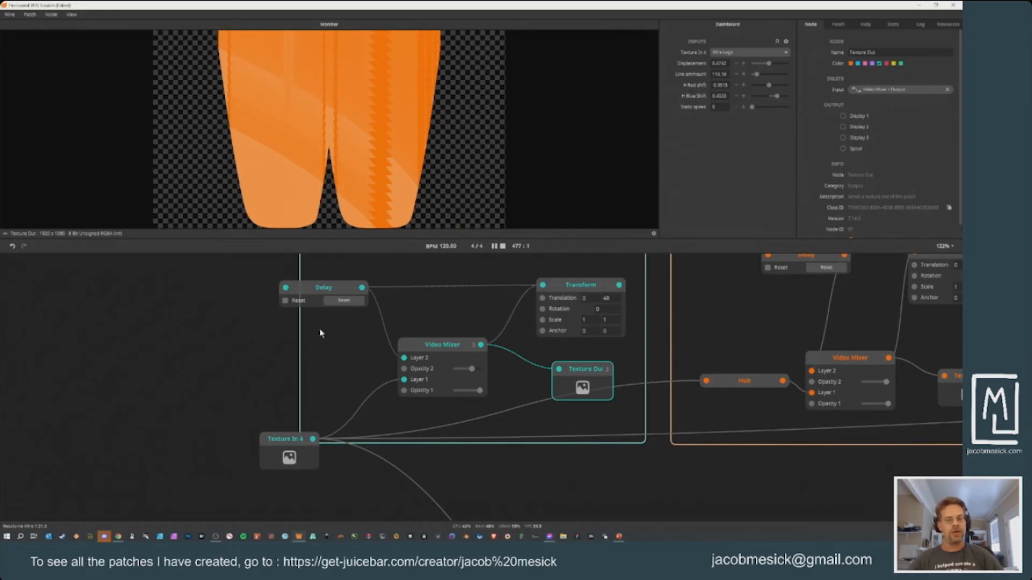
drag(284, 438, 328, 401)
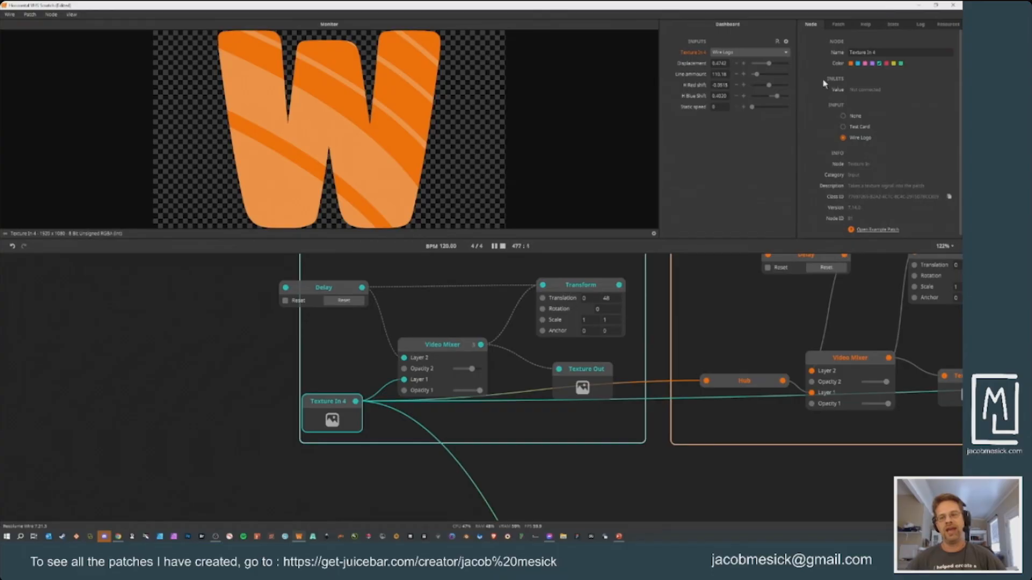
click(838, 25)
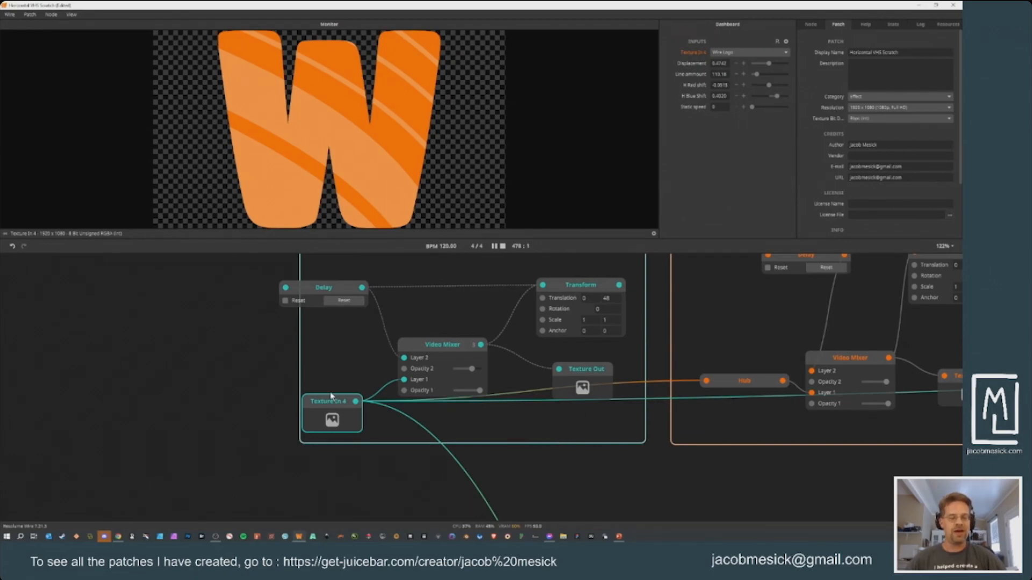
drag(322, 287, 351, 286)
Step: Nudge Texture In 4 slightly right and lower the Hub node in The Basics Delays 2 below its mixer's Layer 1
drag(582, 376, 259, 439)
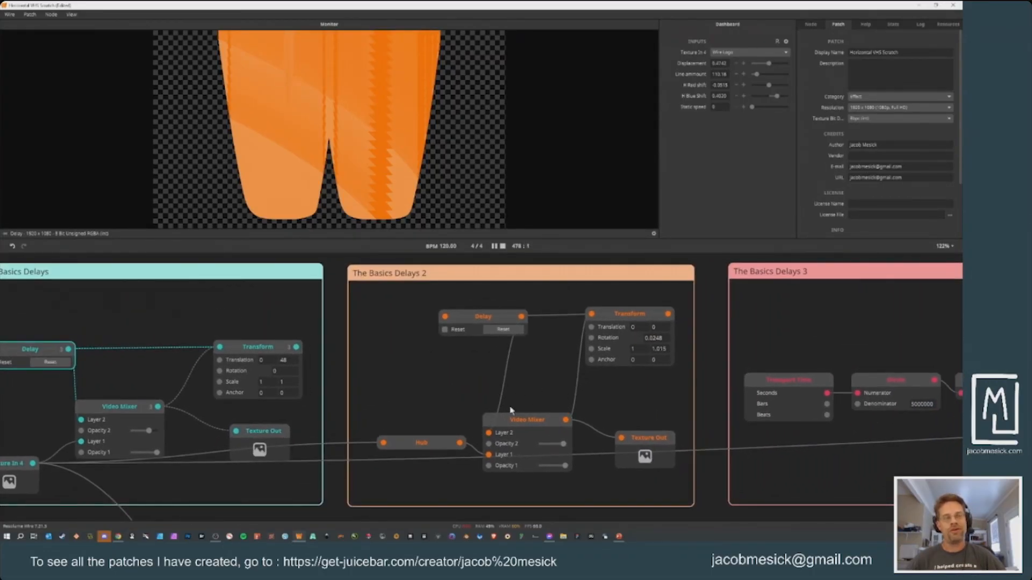
drag(430, 437, 622, 304)
drag(203, 334, 215, 330)
drag(558, 338, 351, 409)
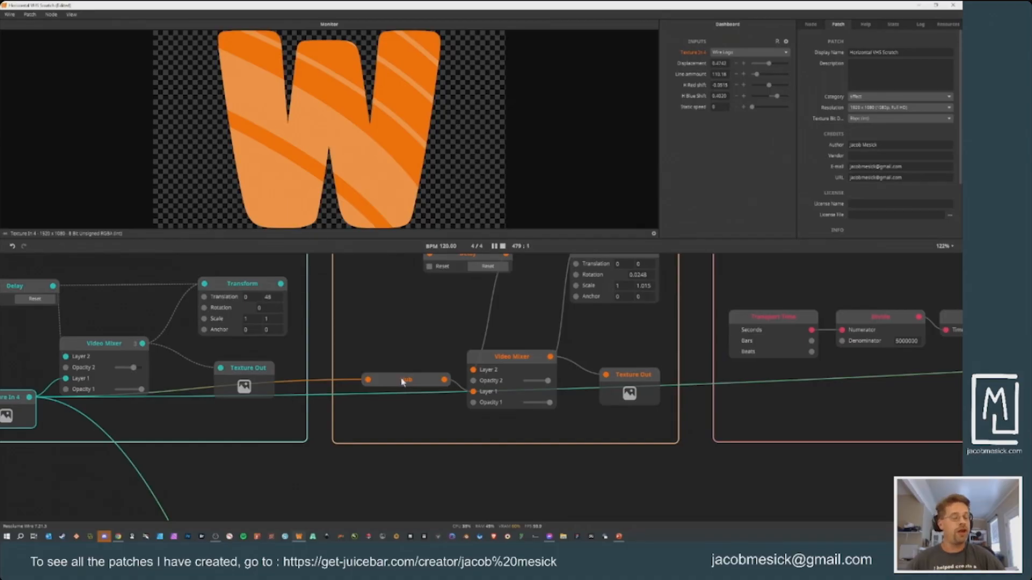
drag(399, 379, 388, 423)
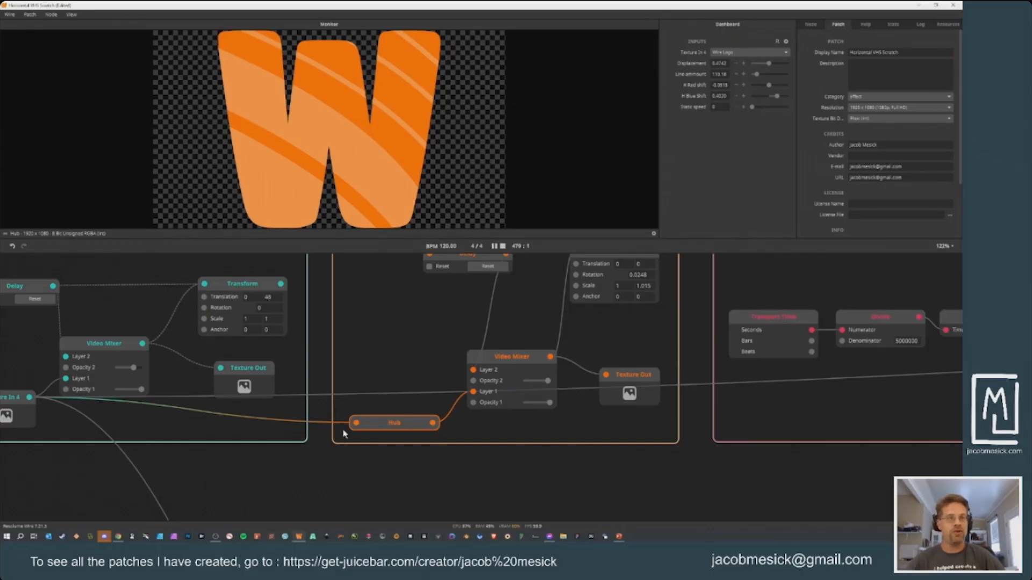
Step: Survey the remaining delay groups and select the Hub feeding the last one to trace its incoming texture connection
scroll(361, 432, down, 6)
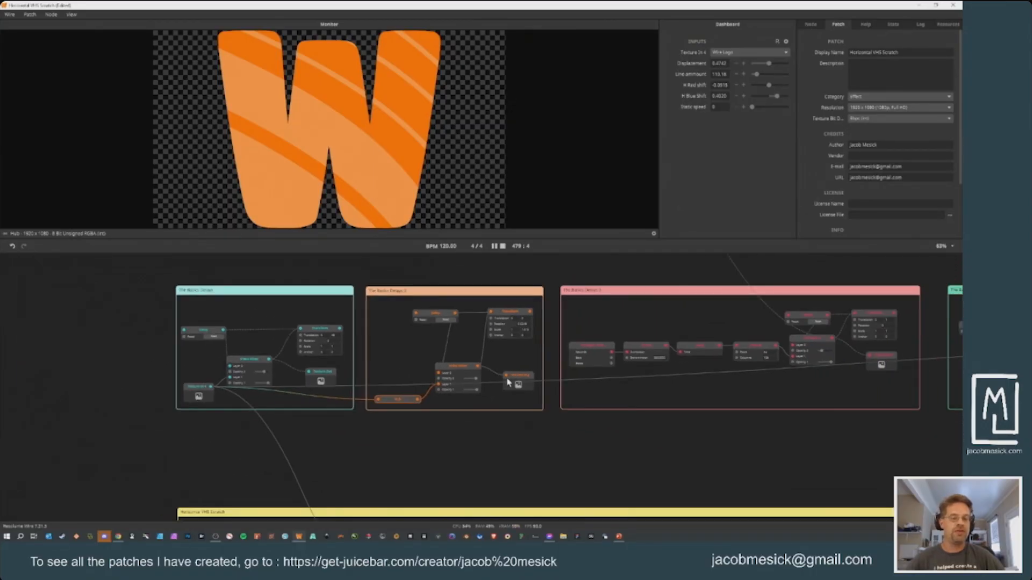
drag(333, 407, 330, 421)
scroll(786, 386, down, 2)
drag(688, 431, 119, 453)
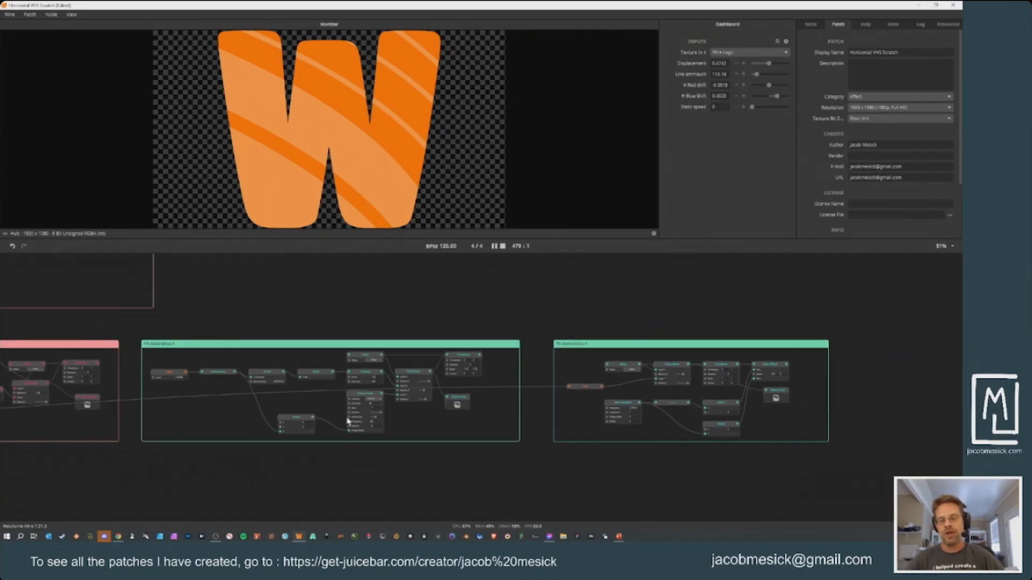
click(576, 388)
mouse_move(578, 390)
mouse_down()
mouse_move(566, 419)
mouse_move(581, 392)
mouse_up()
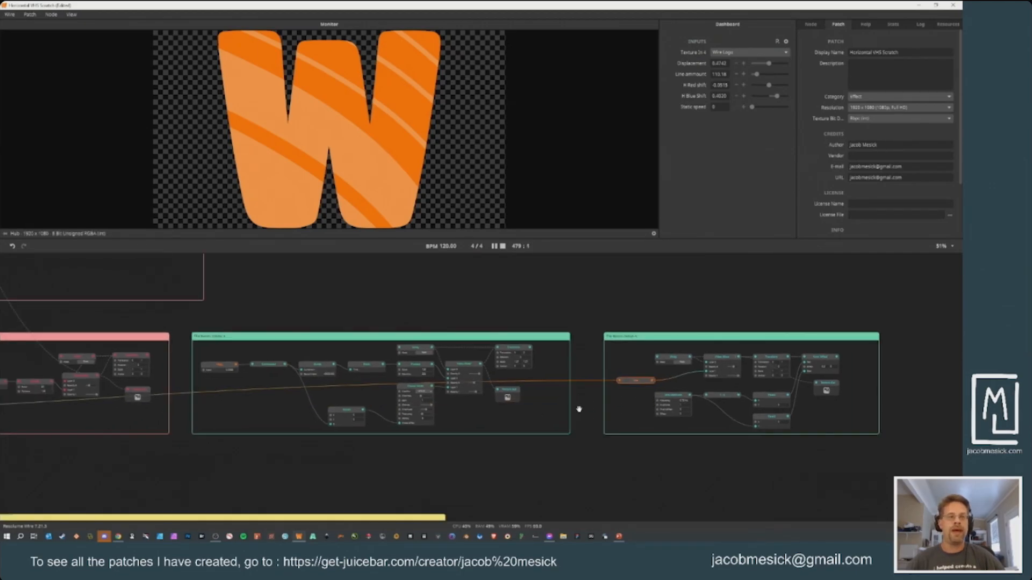
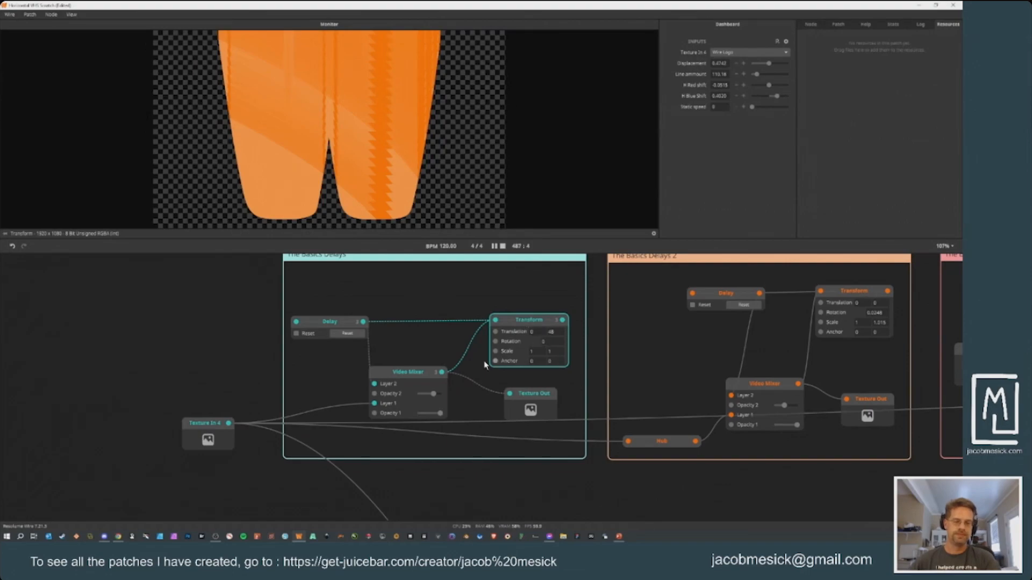
Step: Preview the Video Mixer in The Basics Delays and show the patch settings
click(417, 373)
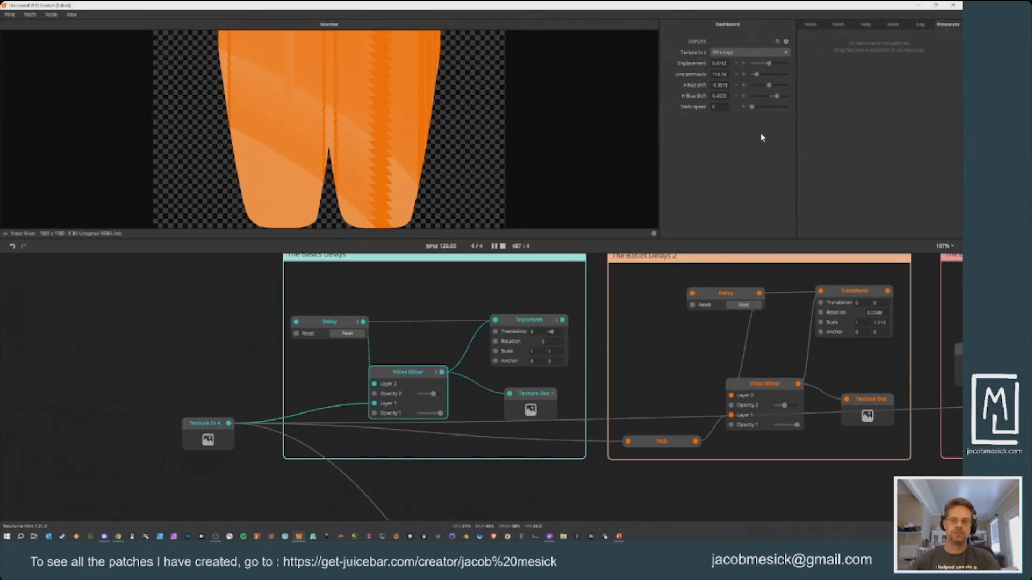
click(838, 24)
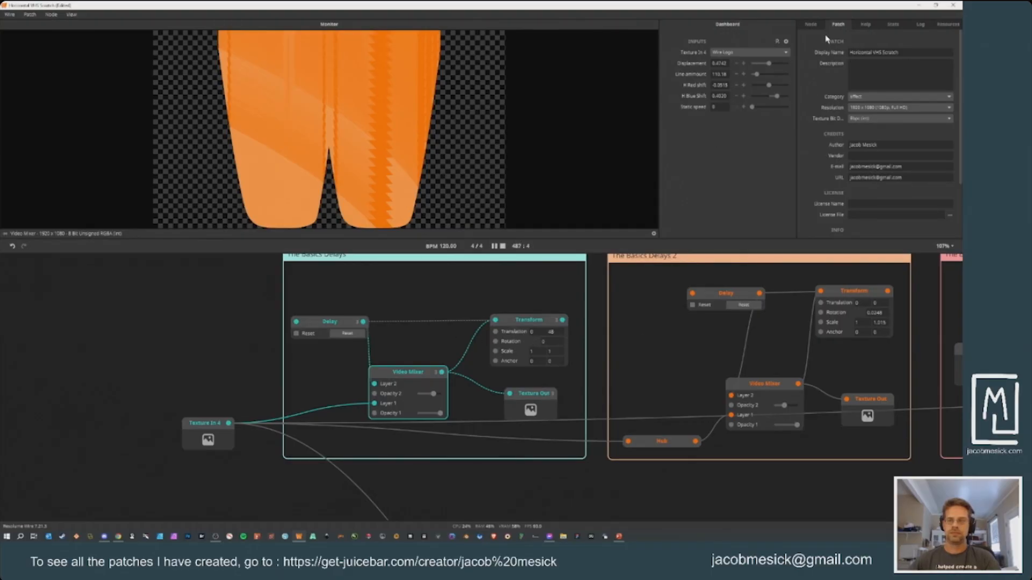
Step: Move Texture In 4 slightly up and right, and check the node settings of the Video Mixer and Transform in The Basics Delays
click(811, 25)
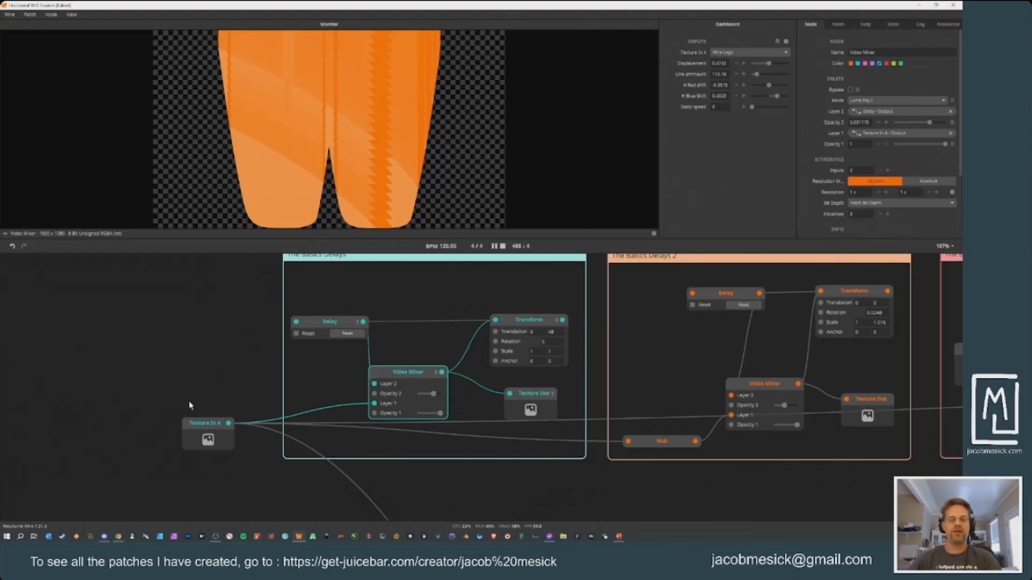
click(209, 423)
drag(210, 423, 219, 411)
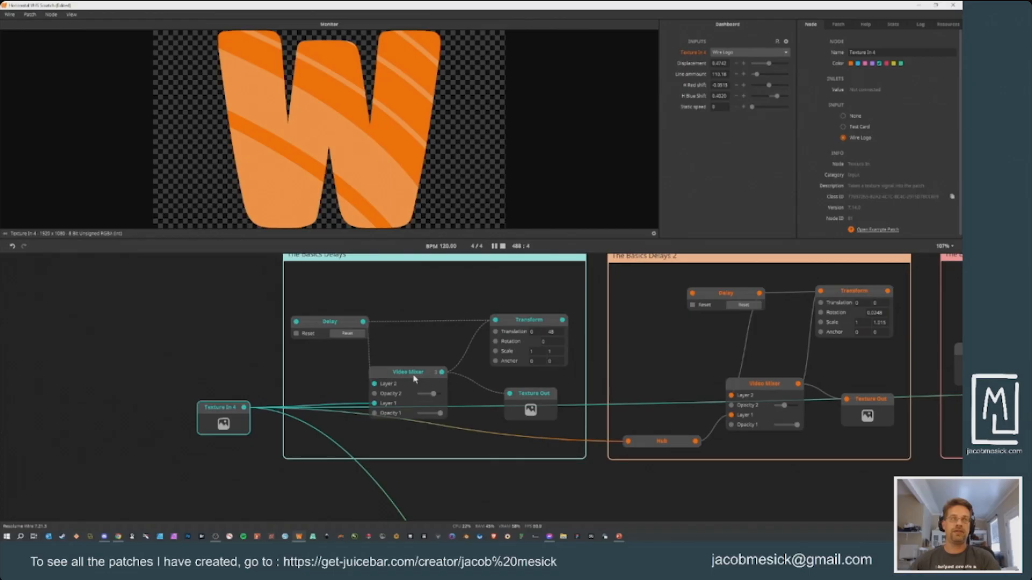
click(398, 377)
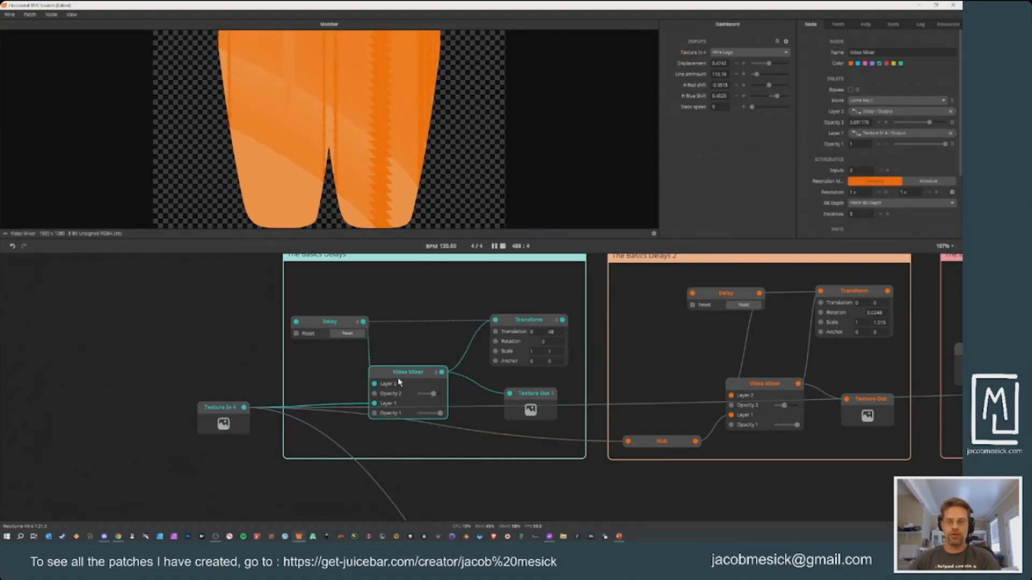
click(538, 322)
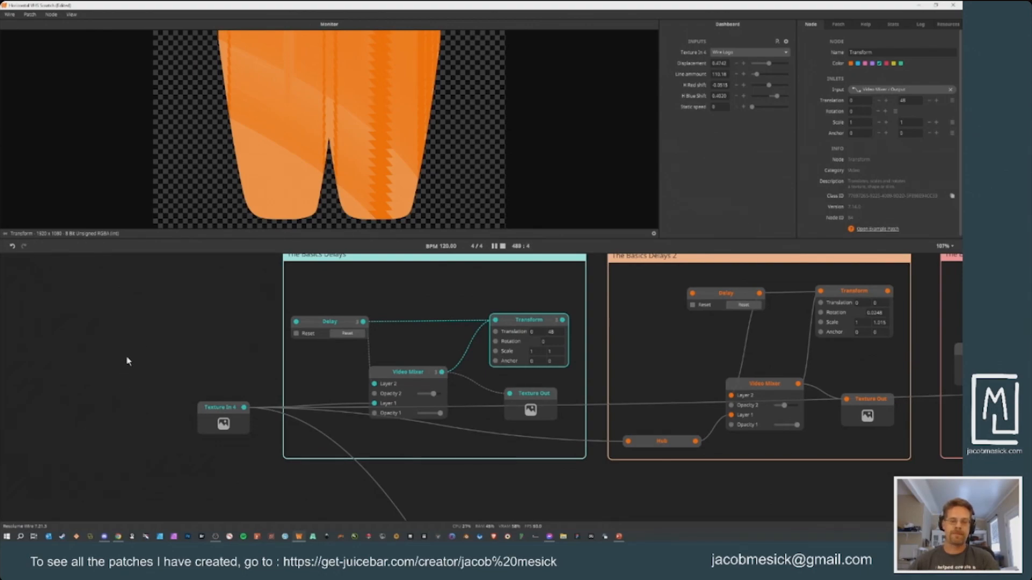
Step: Add a Circle shape node in the empty canvas area left of Texture In 4
drag(189, 324, 637, 322)
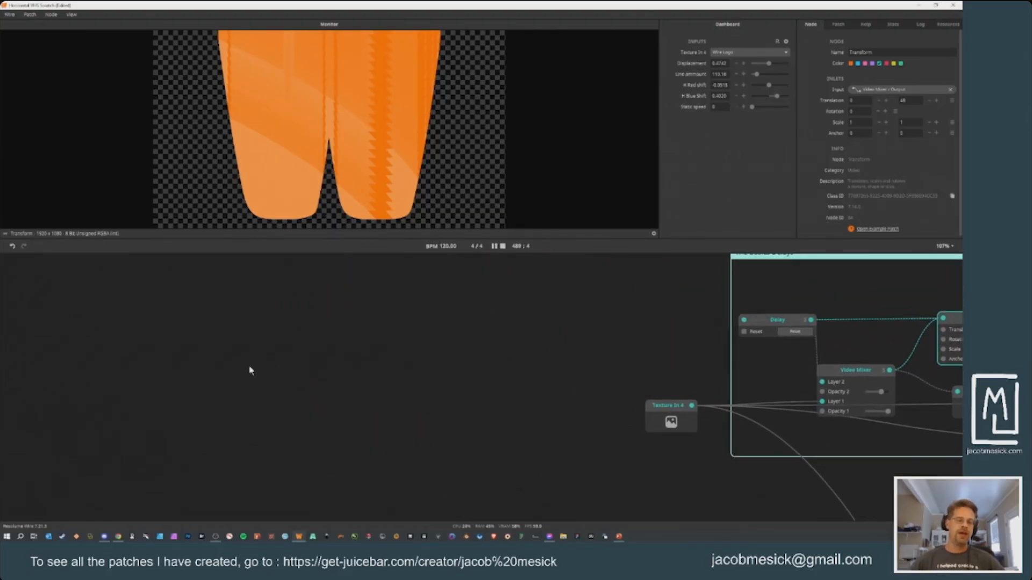
drag(248, 364, 364, 364)
double_click(325, 372)
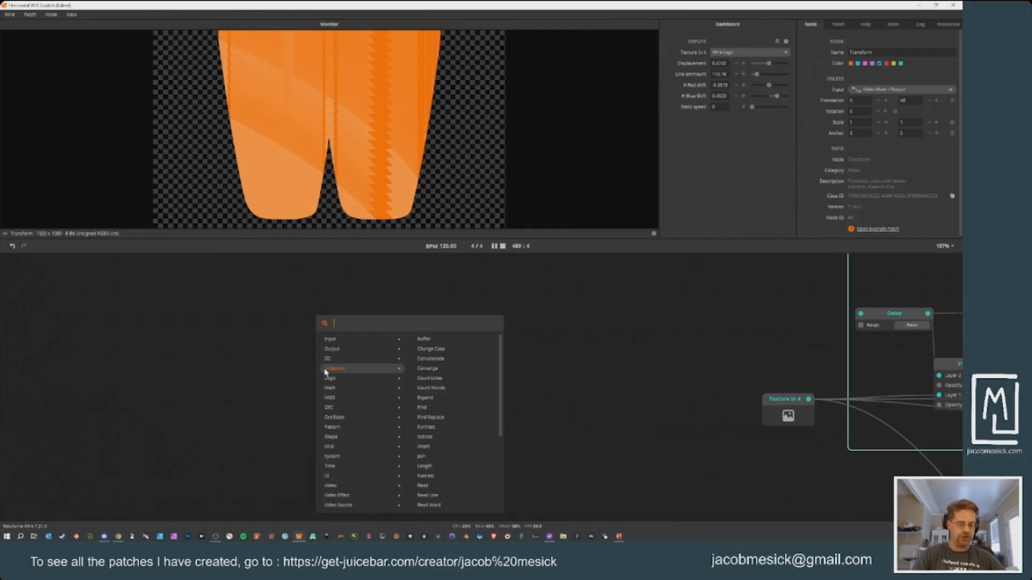
text(circle)
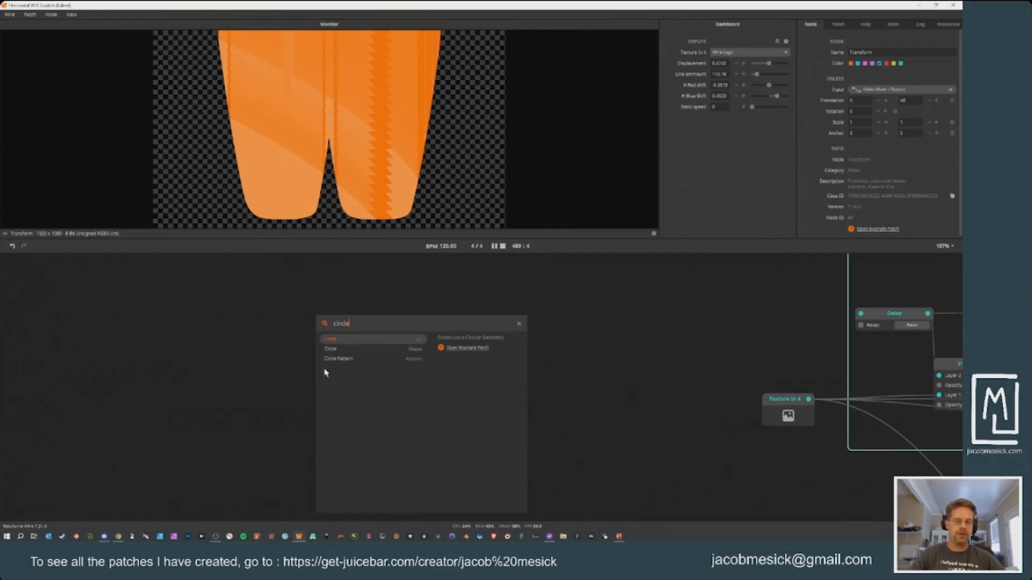
key(Down)
key(Return)
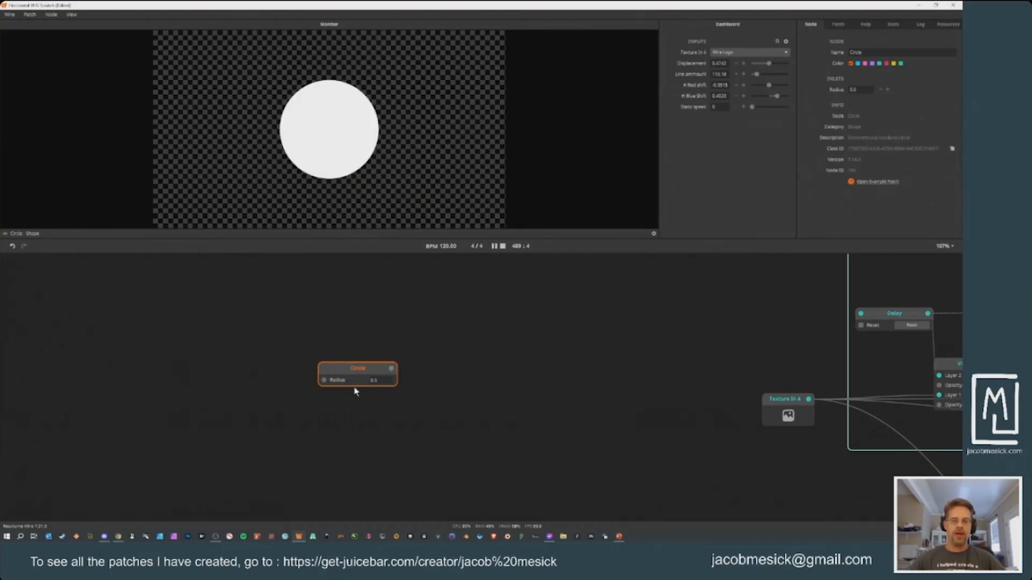
drag(348, 383, 284, 376)
click(839, 25)
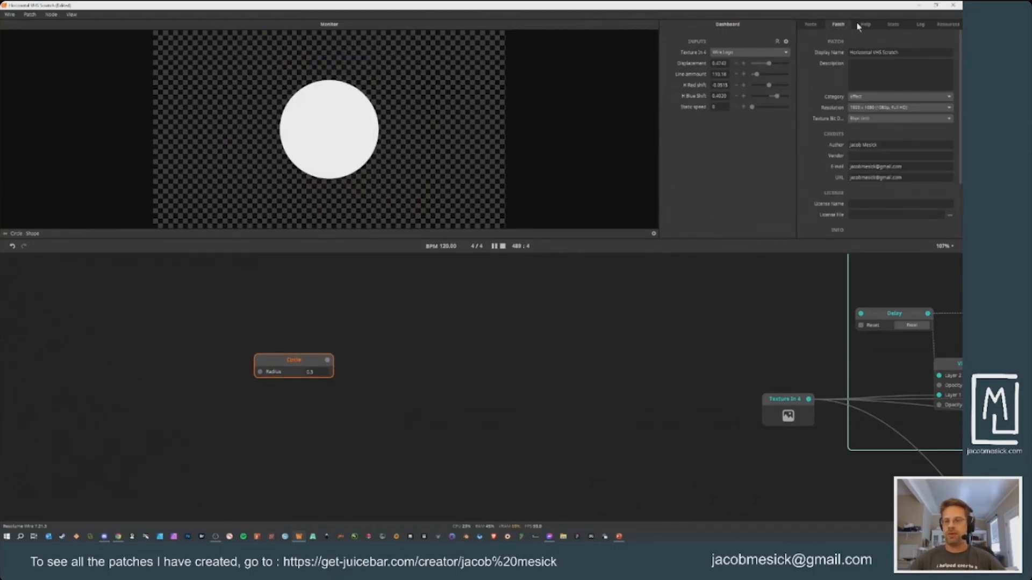
click(818, 25)
Step: Add a Transform node and place it just right of the Circle node
double_click(567, 412)
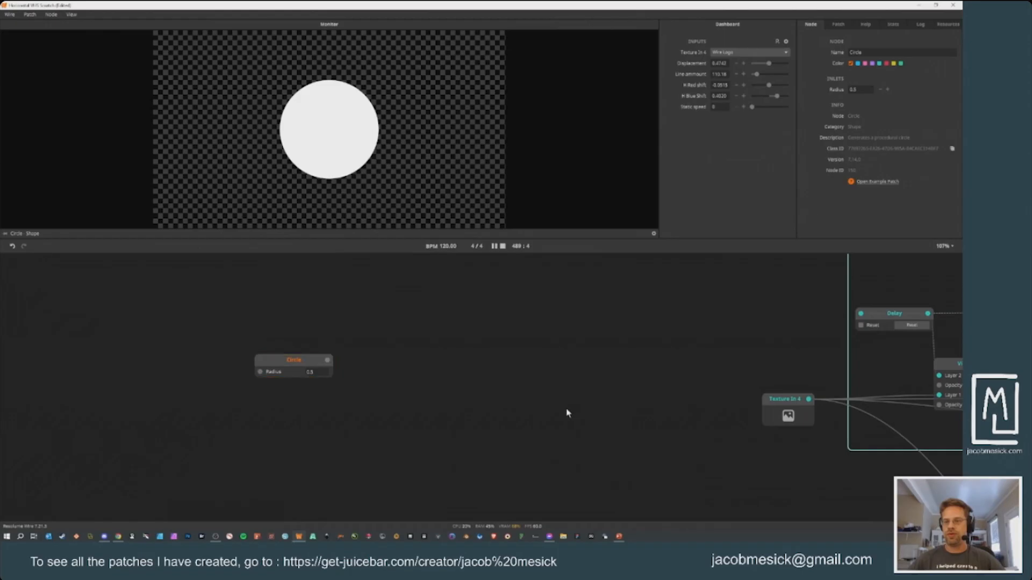
text(tra)
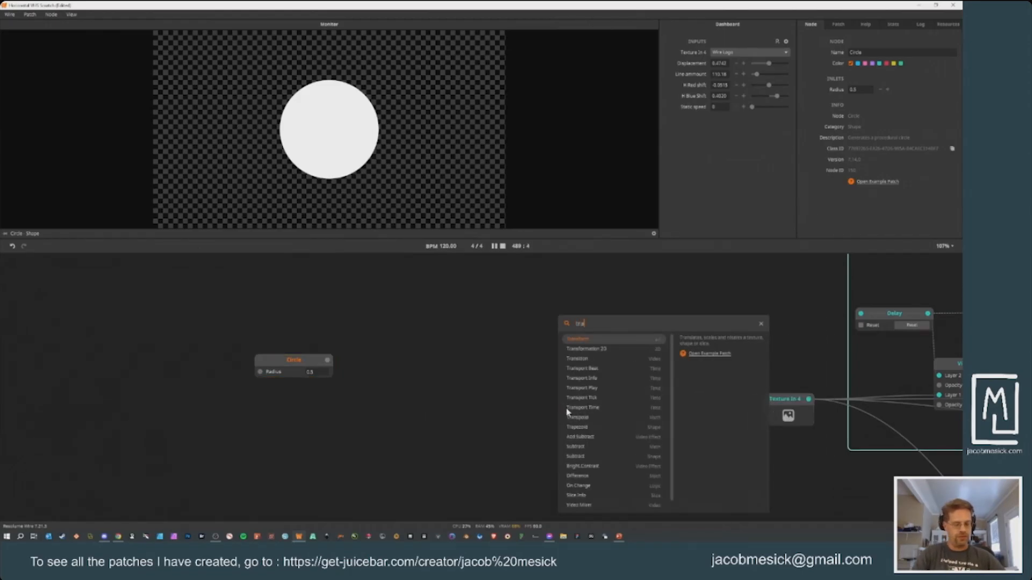
text(n)
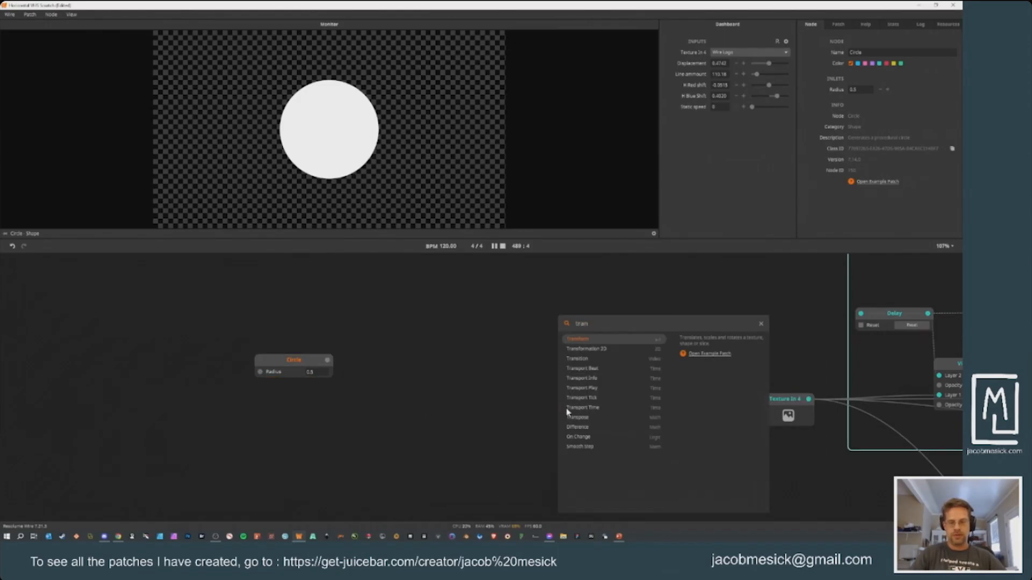
click(576, 339)
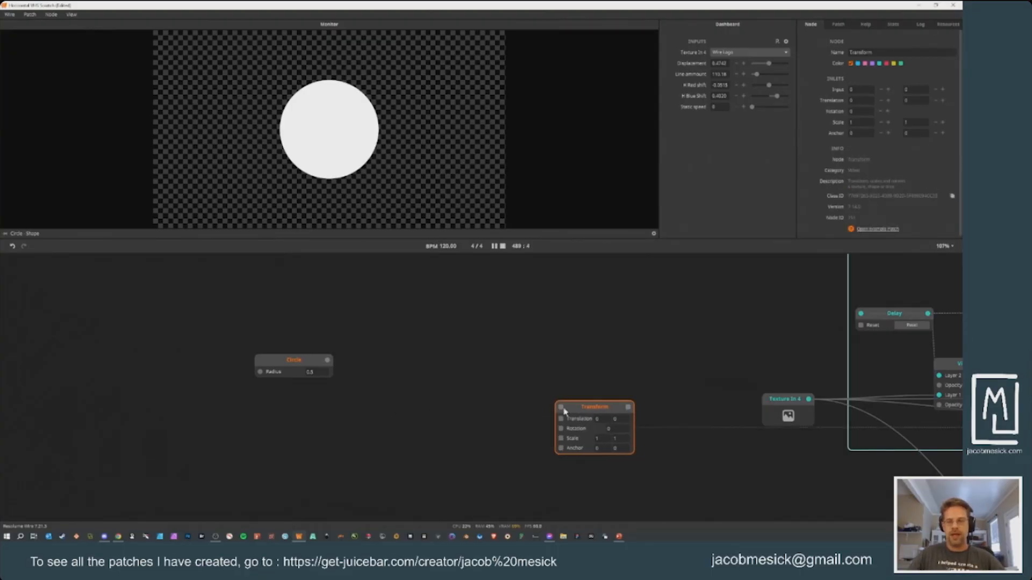
drag(582, 413, 388, 361)
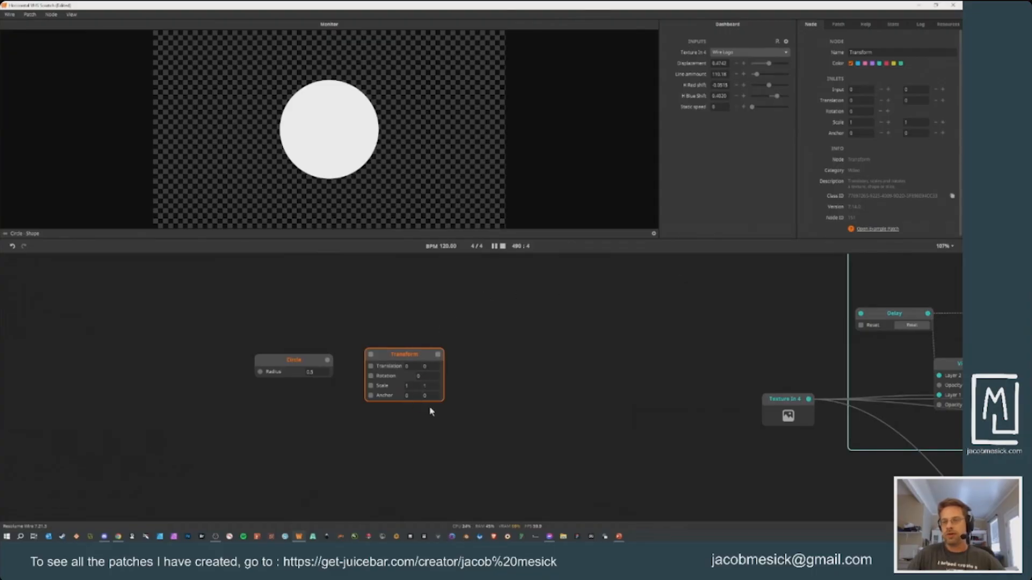
Step: Add a Grid Pattern node below the Circle and shift the Circle node left to open space before the new Transform
double_click(294, 445)
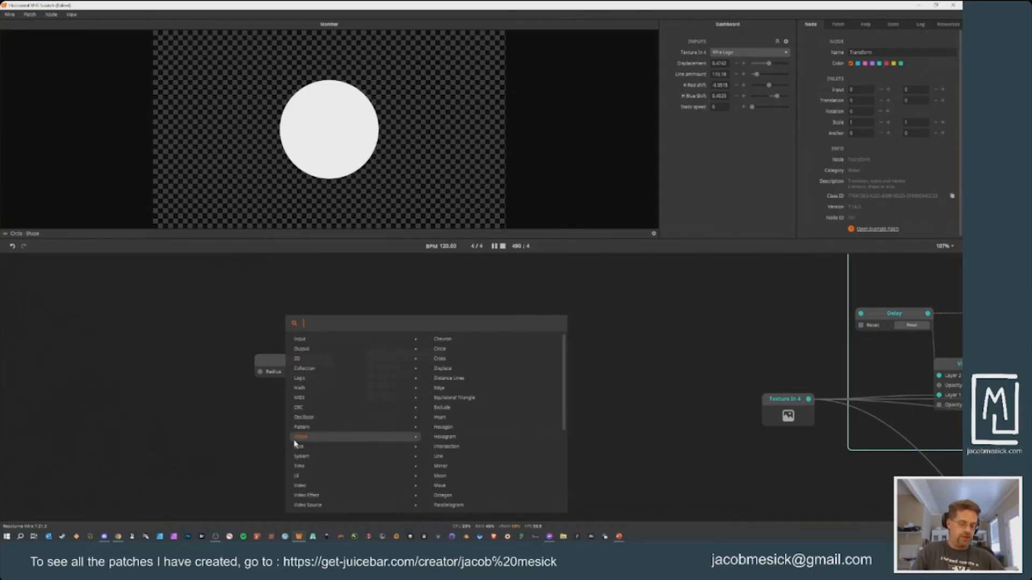
text(gridpa)
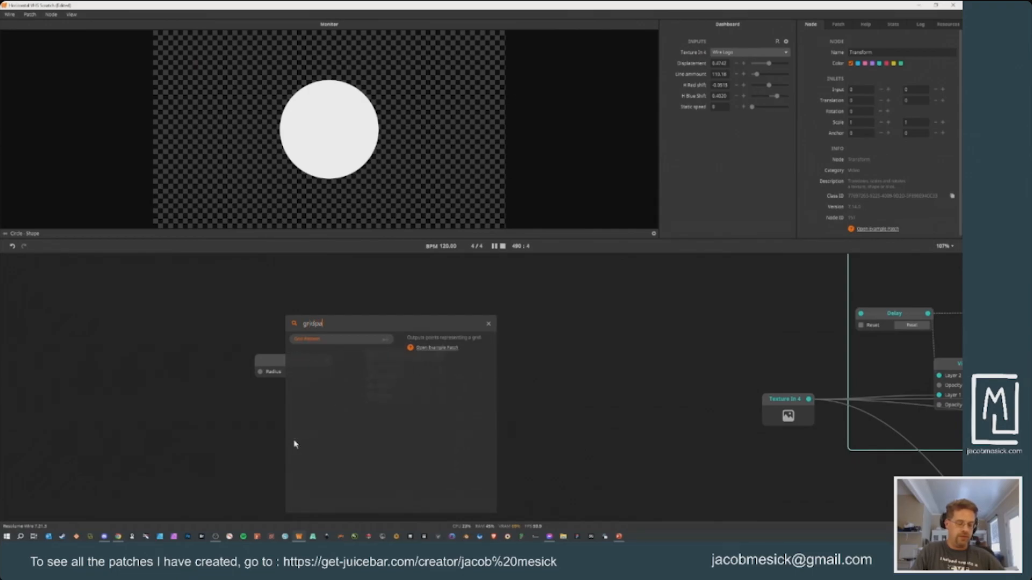
text(tter)
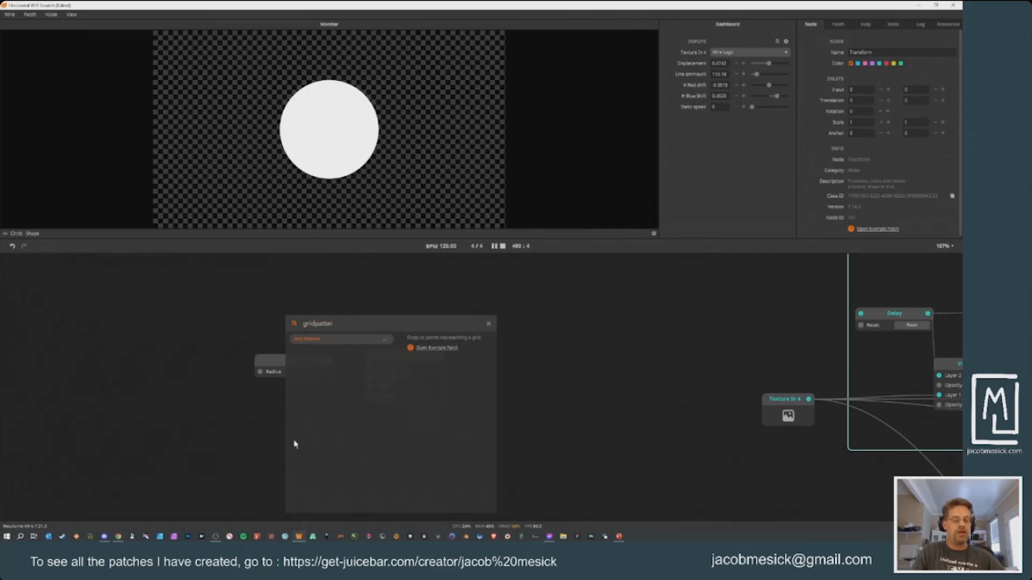
key(Return)
drag(323, 439, 264, 439)
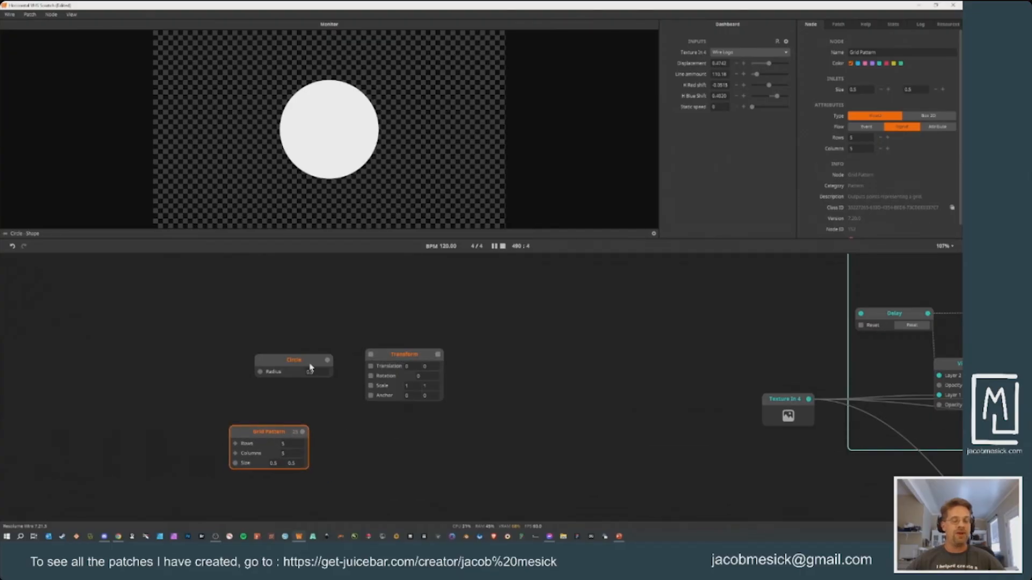
drag(310, 367, 258, 358)
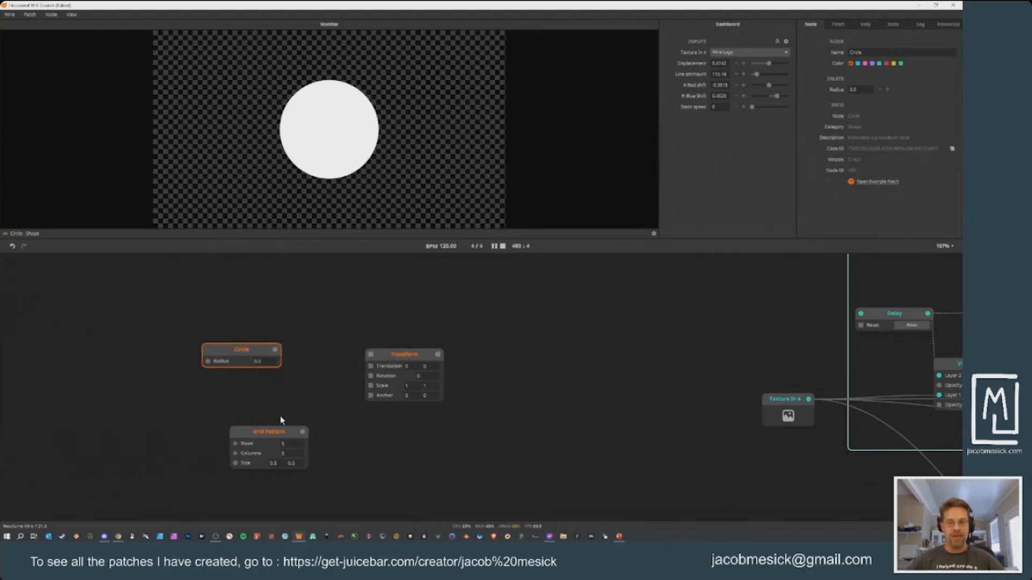
Step: Inspect the Transform, the Video Mixer's Opacity 1 values and the Delay settings in The Basics Delays, and reset the Delay
drag(754, 383, 261, 417)
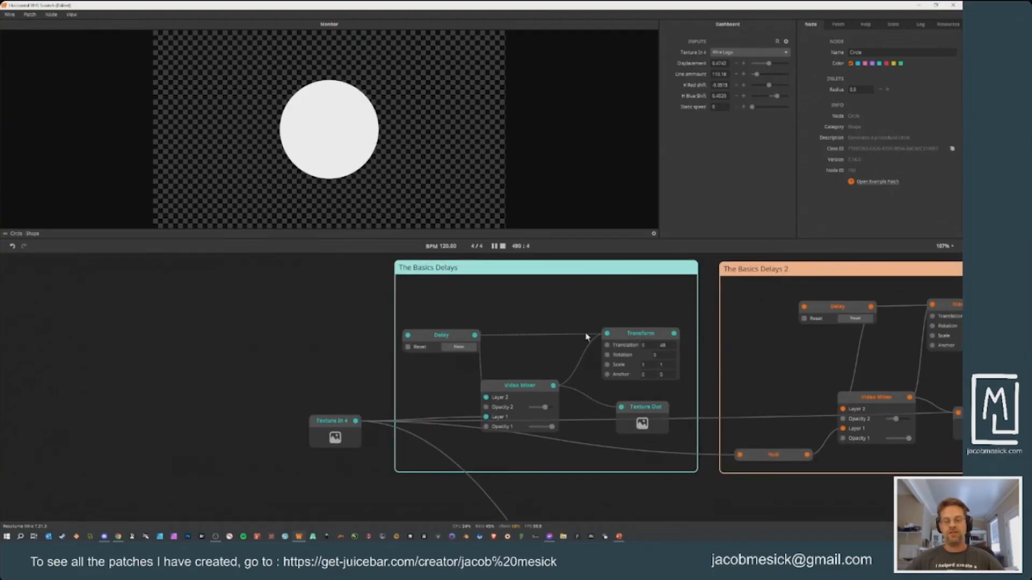
click(654, 334)
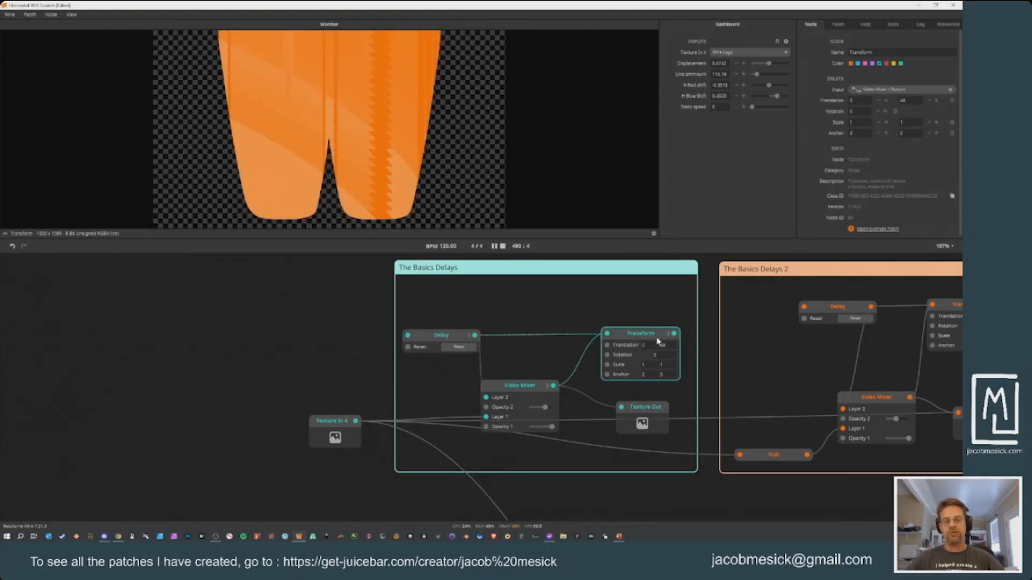
mouse_move(488, 428)
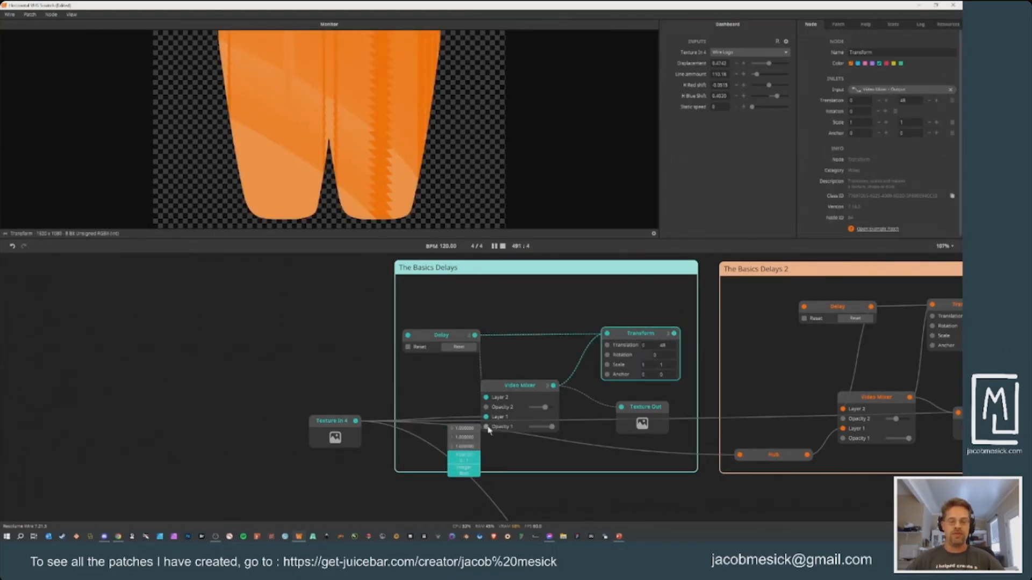
click(452, 336)
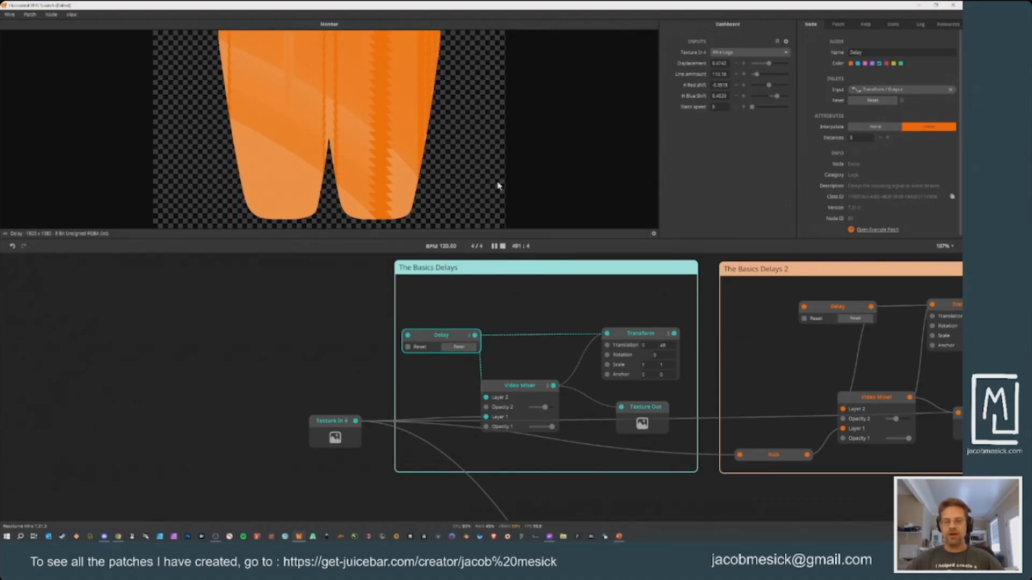
click(460, 345)
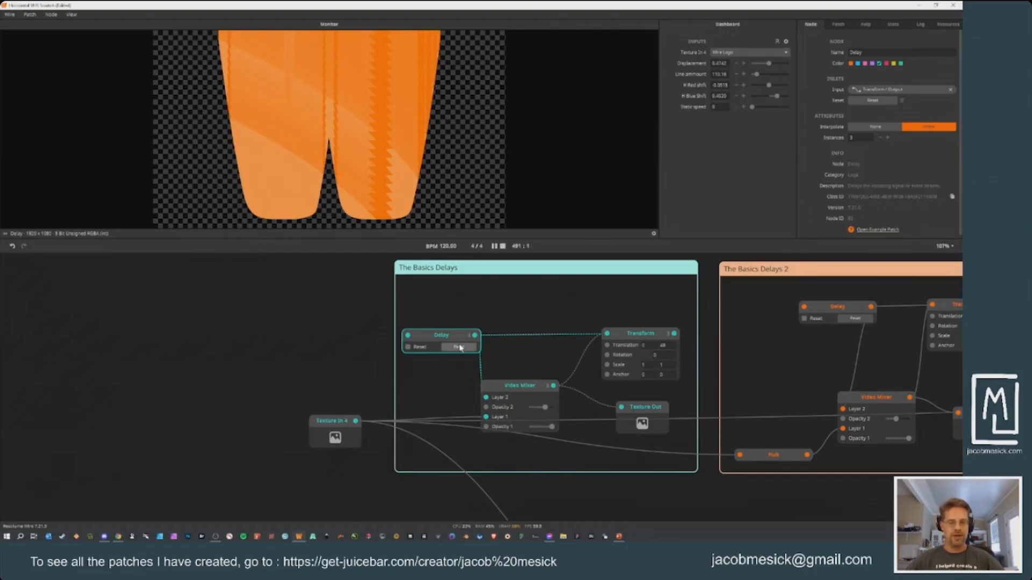
Step: Reduce the Delay's instances to 1, reconnect the Transform output to the Delay input, and raise Transform within The Basics Delays
click(879, 138)
click(879, 139)
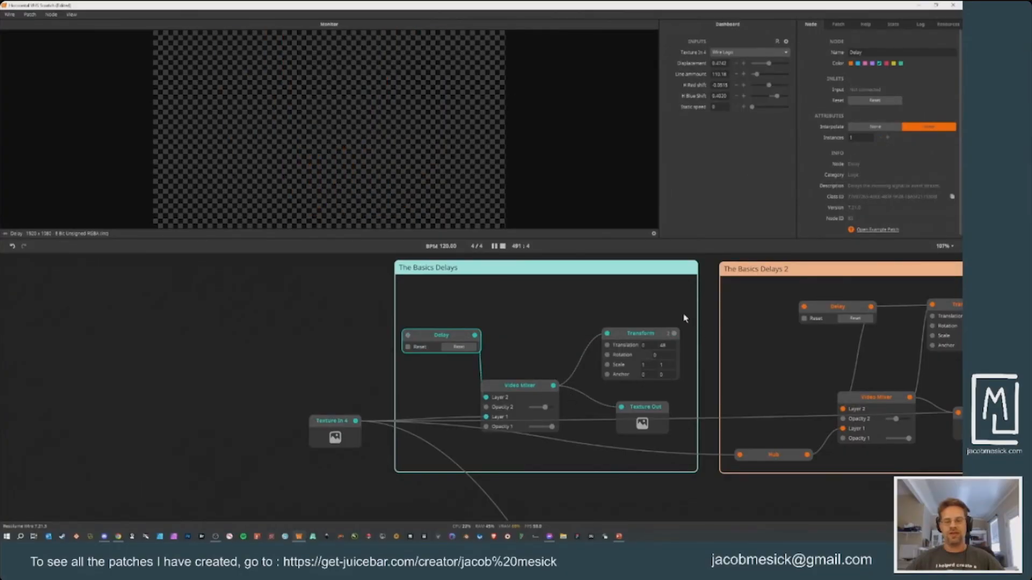
drag(674, 334, 407, 335)
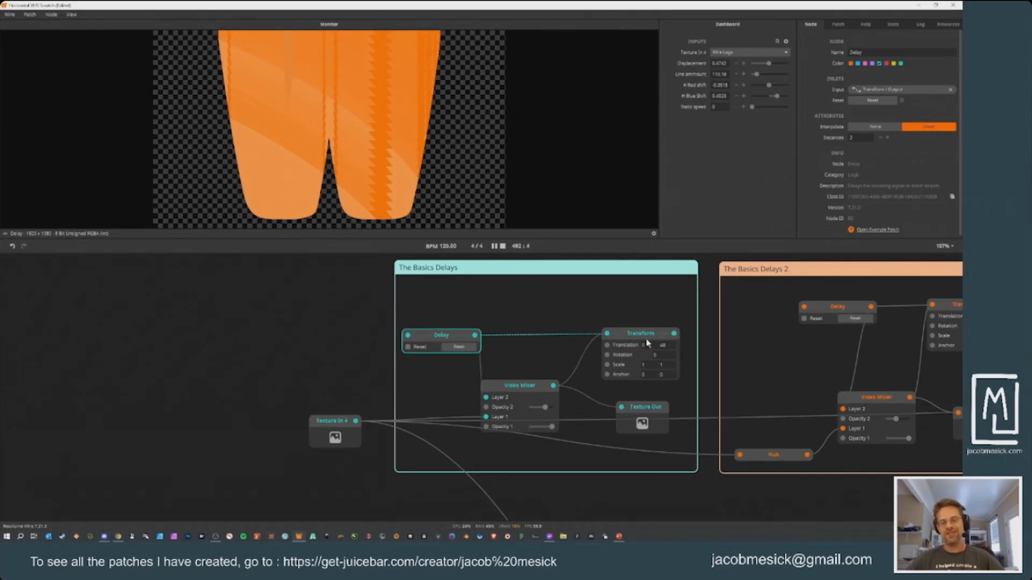
drag(649, 337, 655, 301)
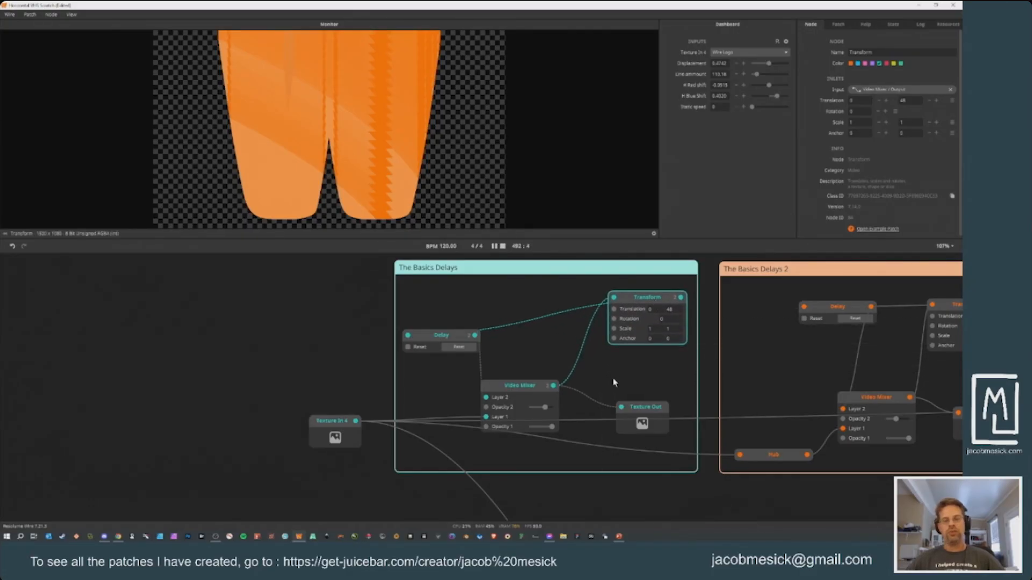
Step: Try feeding the Video Mixer's output into a new Merge node above Texture Out, and delete the Merge node
double_click(615, 383)
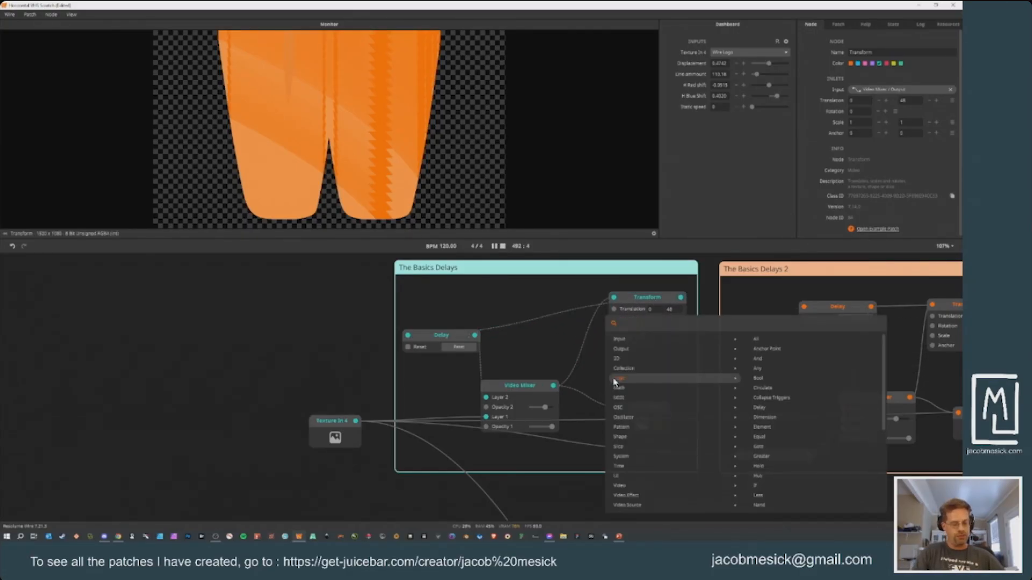
text(mege)
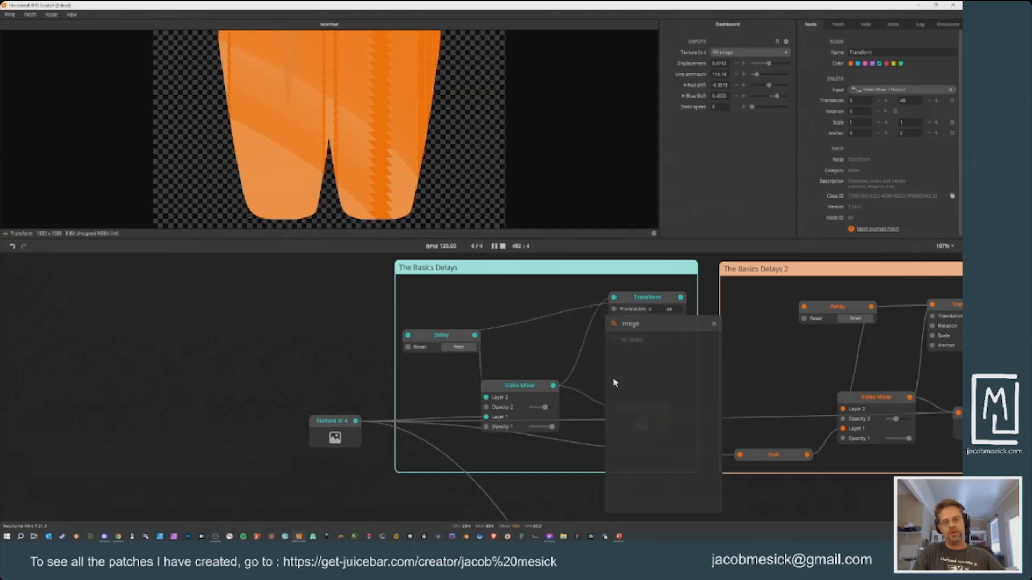
key(BackSpace)
text(rg)
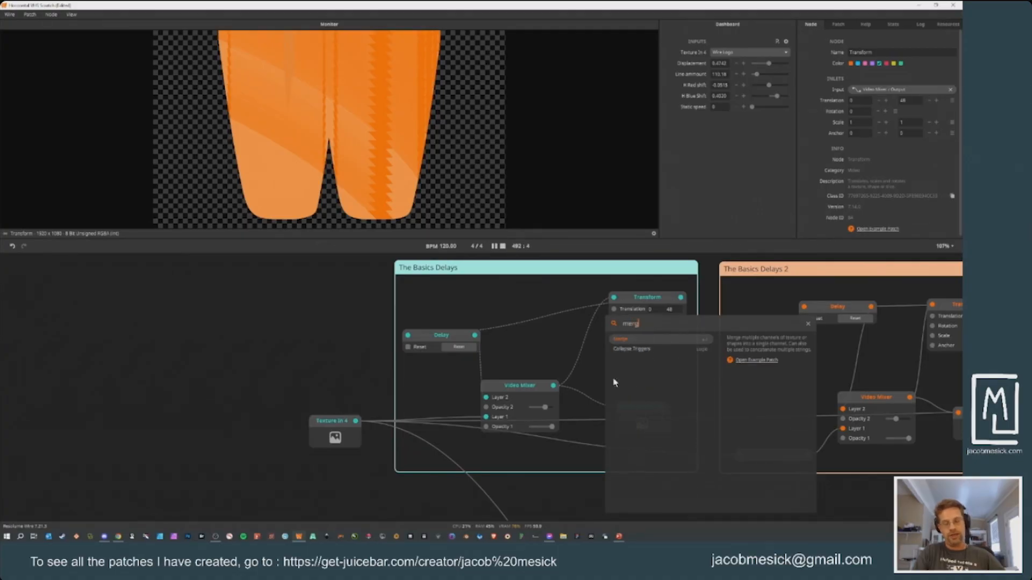
key(Return)
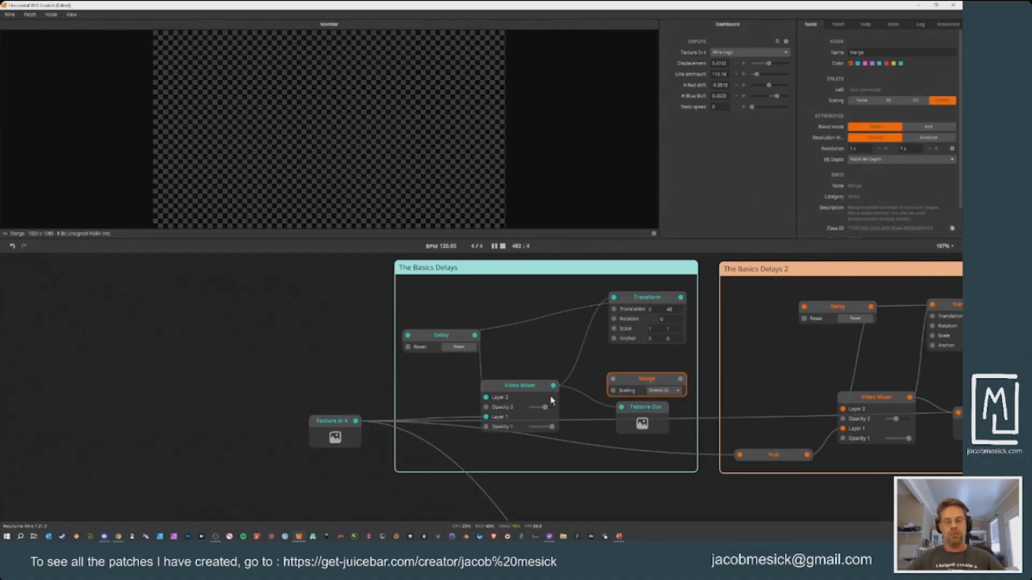
drag(553, 385, 636, 376)
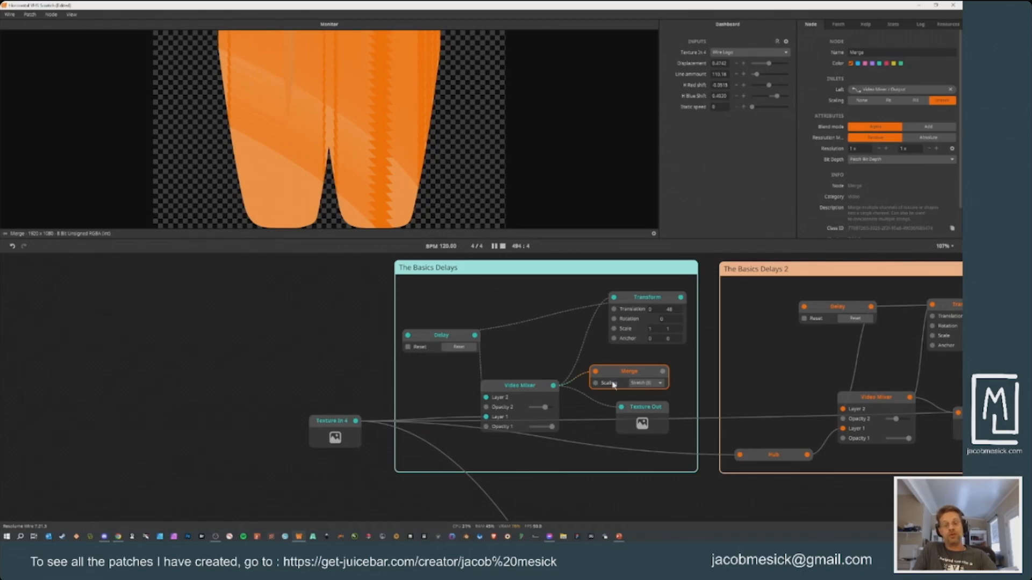
key(Delete)
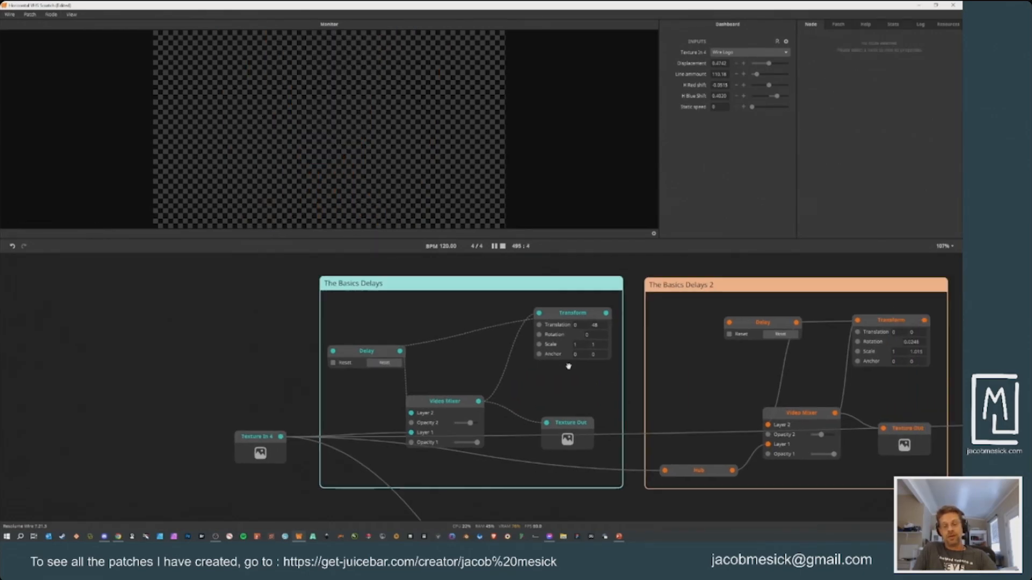
Step: Preview the Transform in The Basics Delays 2 and show its node settings
drag(569, 366, 225, 323)
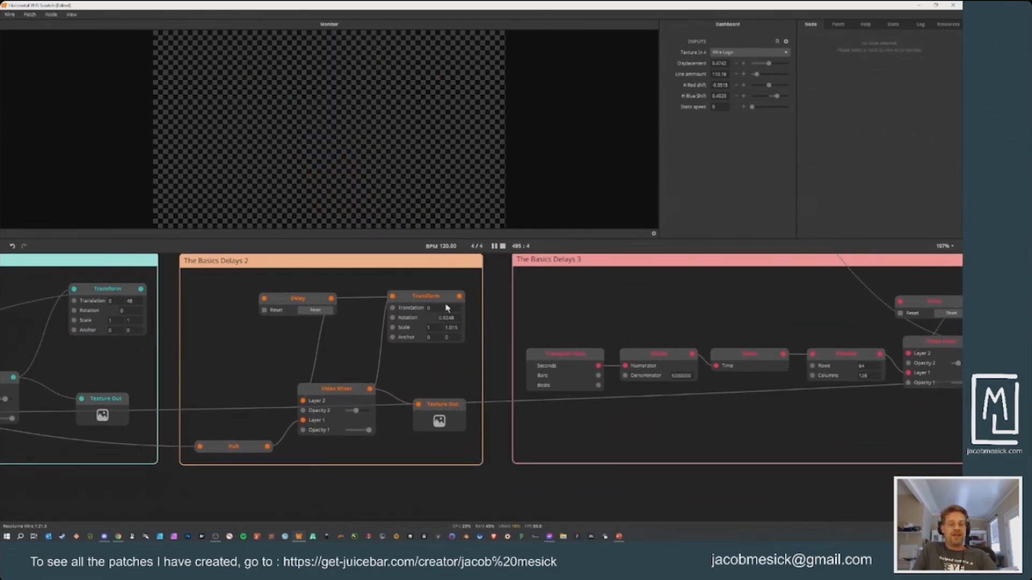
click(423, 311)
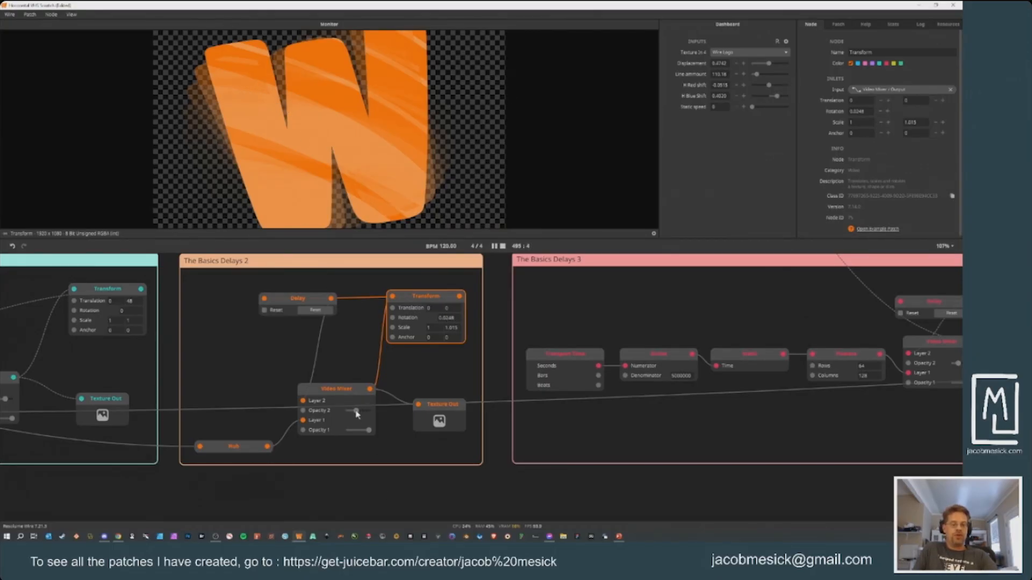
Step: Raise the Video Mixer's Opacity 2 in The Basics Delays 2 to full, and ease it back to just below full
mouse_move(358, 413)
mouse_down()
mouse_move(367, 413)
mouse_move(347, 412)
mouse_move(368, 413)
mouse_up()
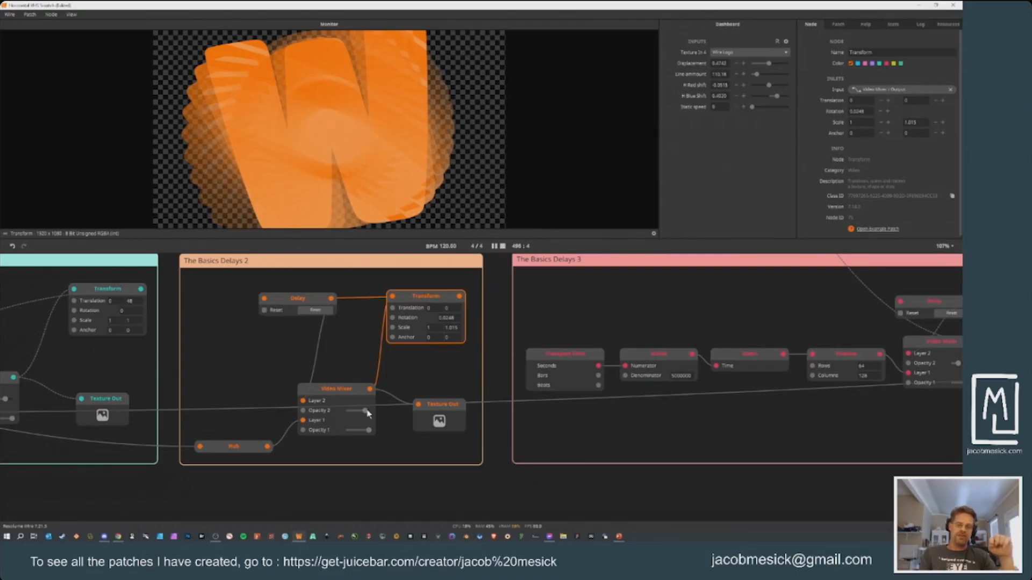
drag(366, 413, 371, 411)
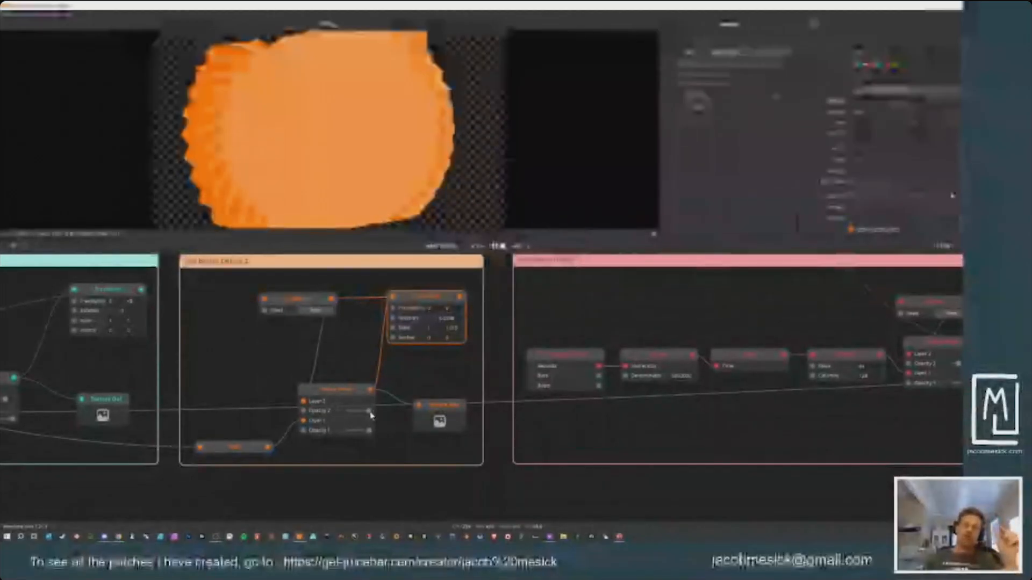
drag(369, 412, 368, 412)
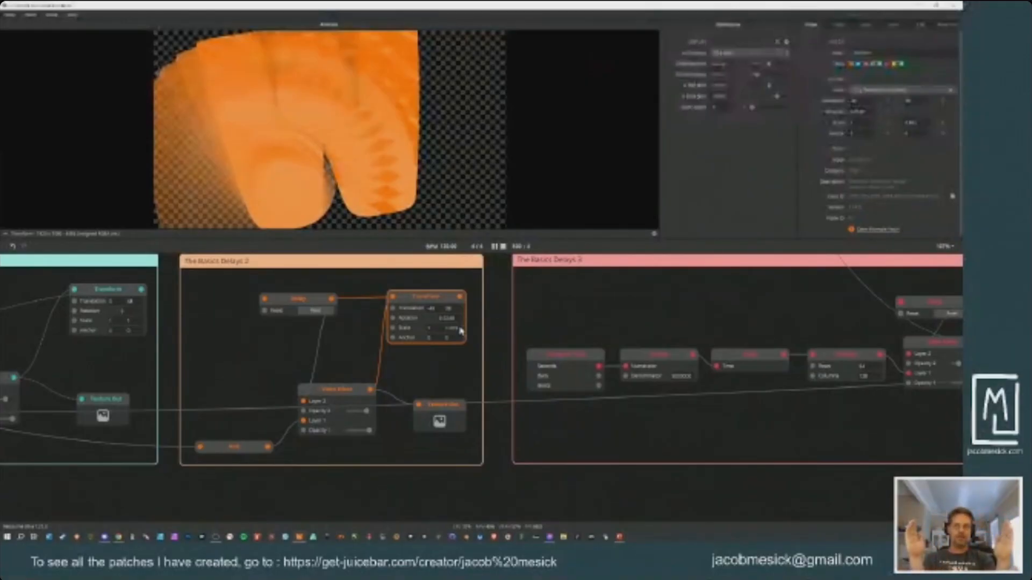
Step: Add a Float node in The Basics Delays 2, connect it to the Transform's Scale, and vary its value
right_click(239, 370)
text(float)
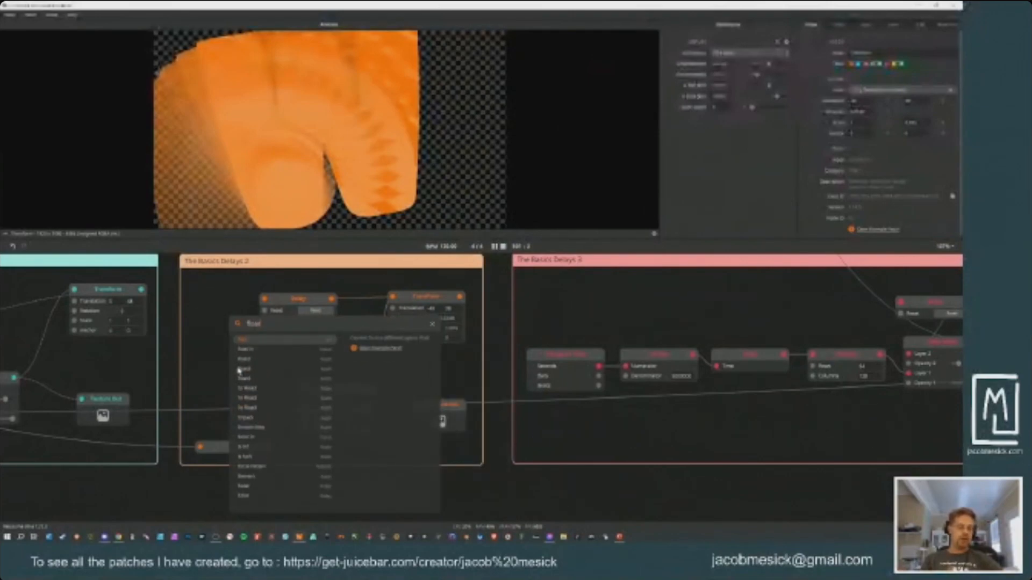
key(Return)
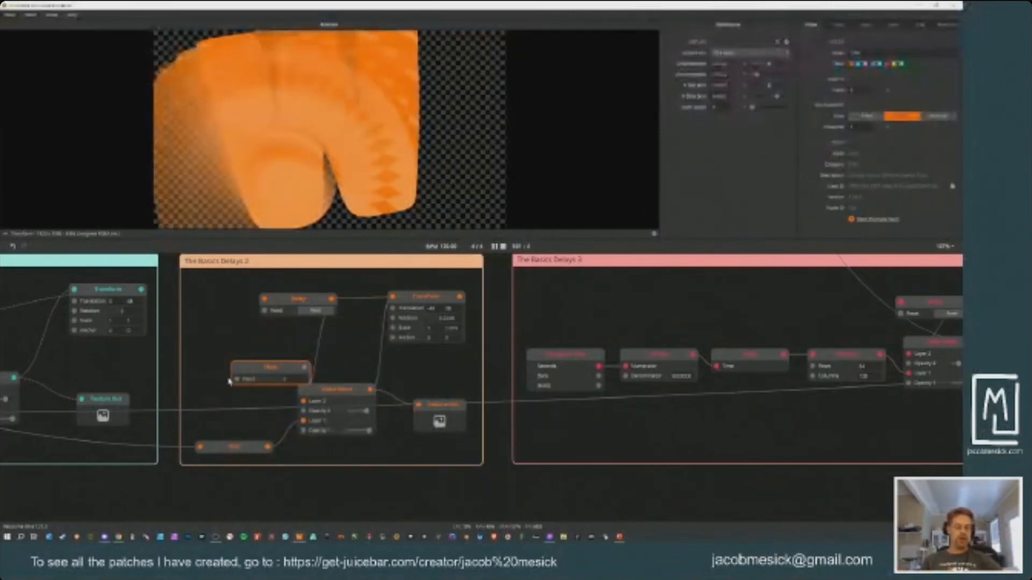
drag(258, 372, 392, 328)
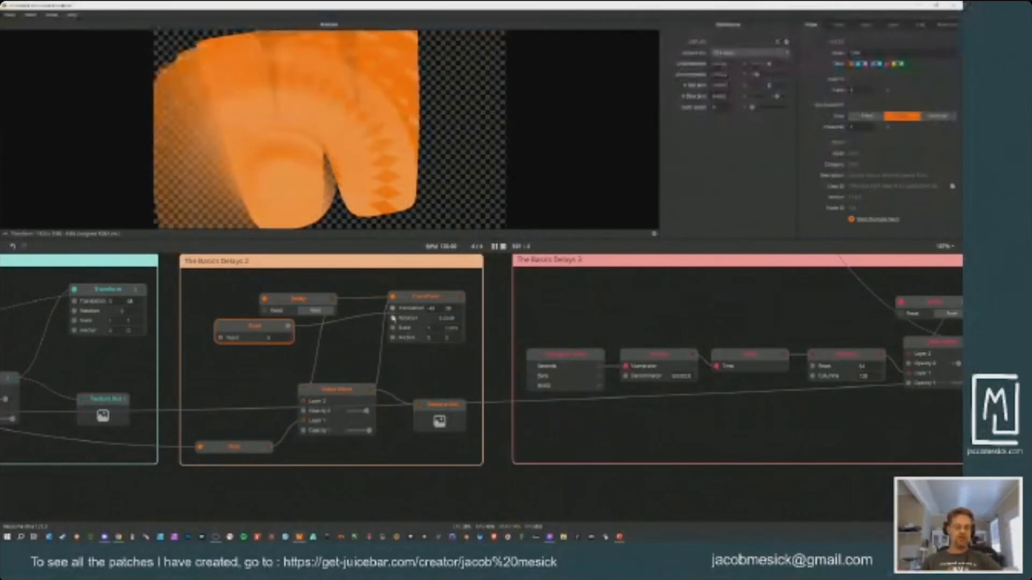
drag(262, 331, 295, 323)
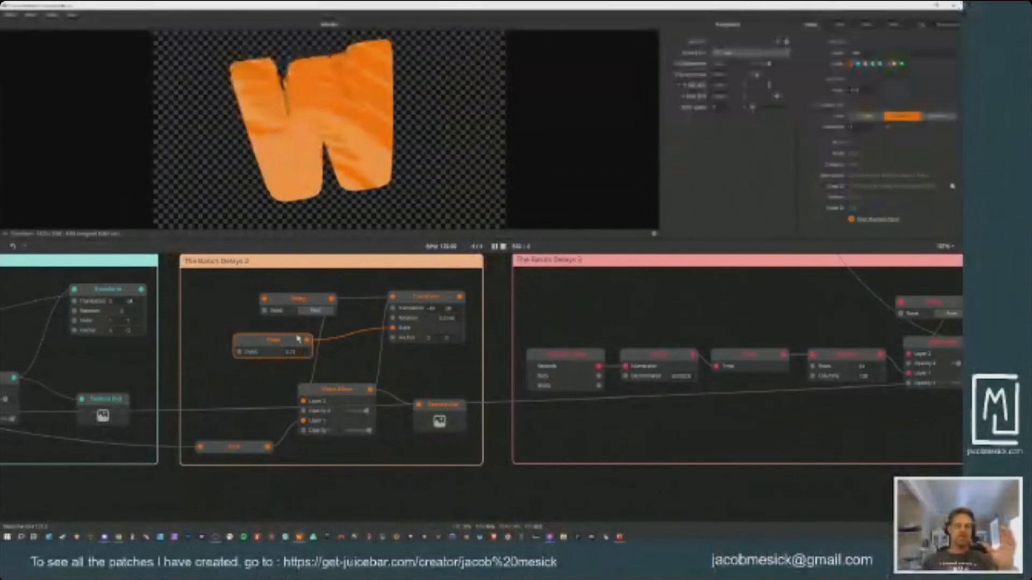
drag(290, 352, 269, 203)
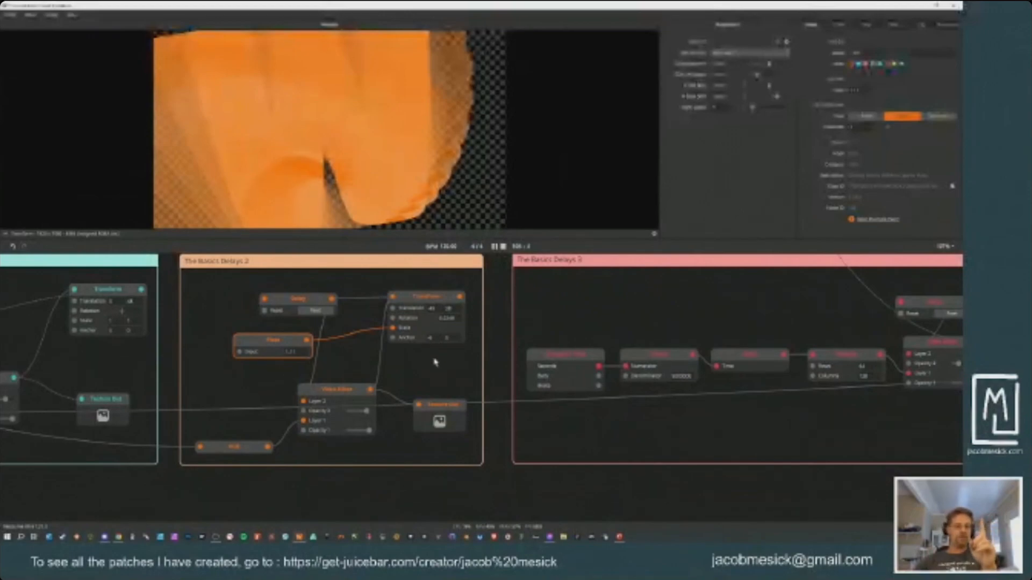
Step: Reset the Transform's Translation to 0 in The Basics Delays 2 and remove the Float node driving its Scale
click(434, 310)
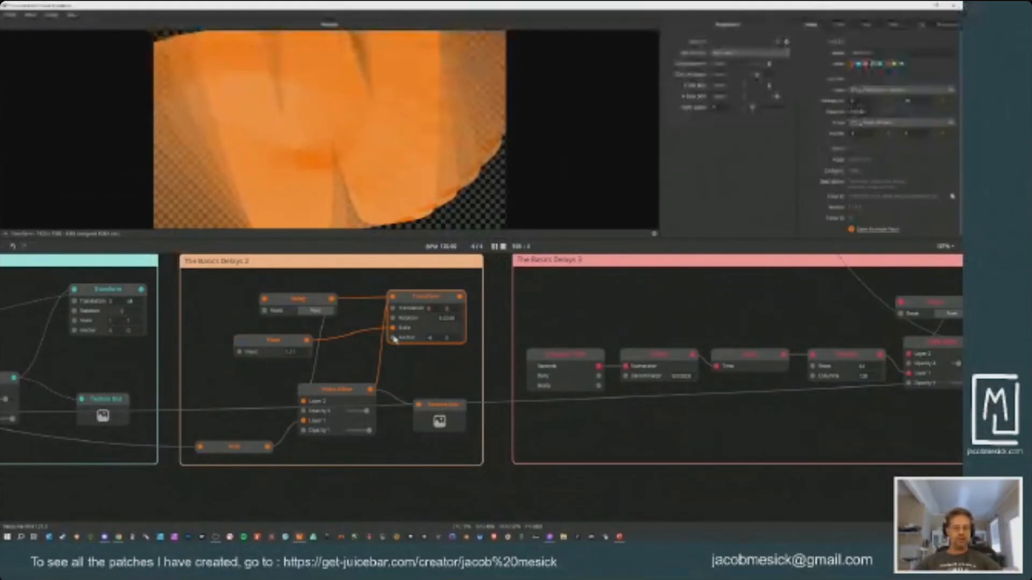
drag(392, 329, 362, 342)
click(290, 349)
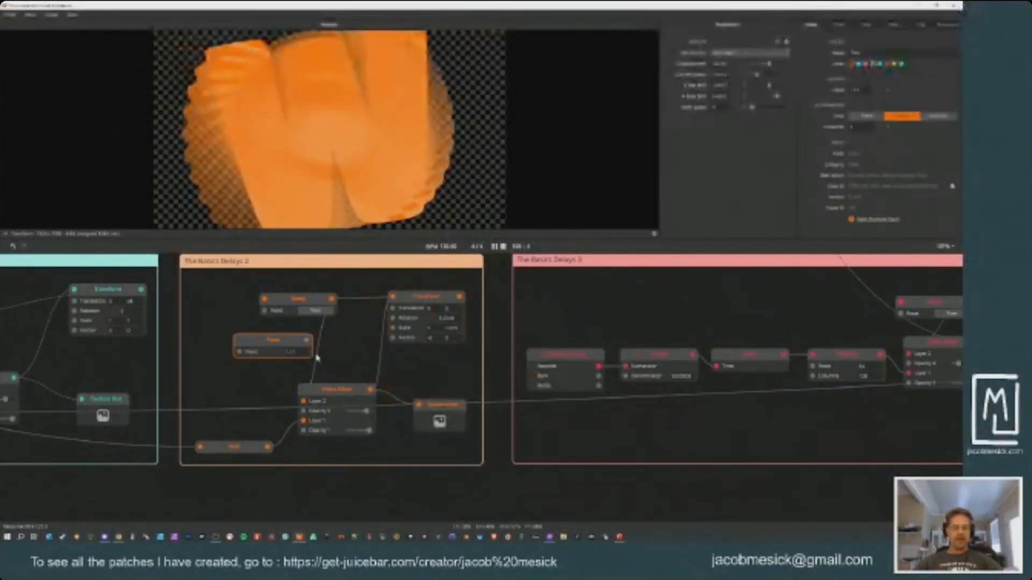
key(Delete)
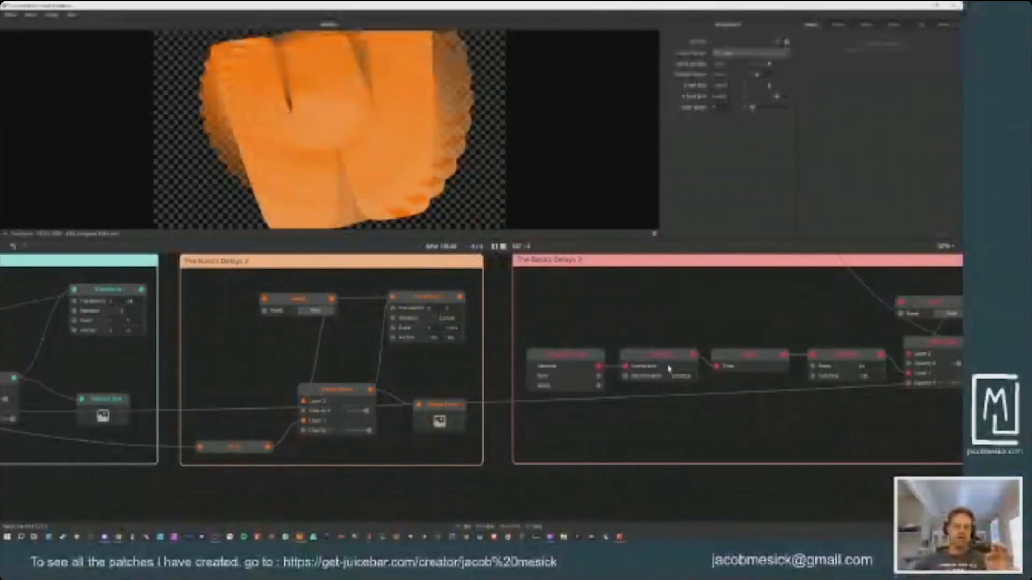
Step: Preview the Texture Out of The Basics Delays 3 in an enlarged monitor
drag(680, 345, 323, 371)
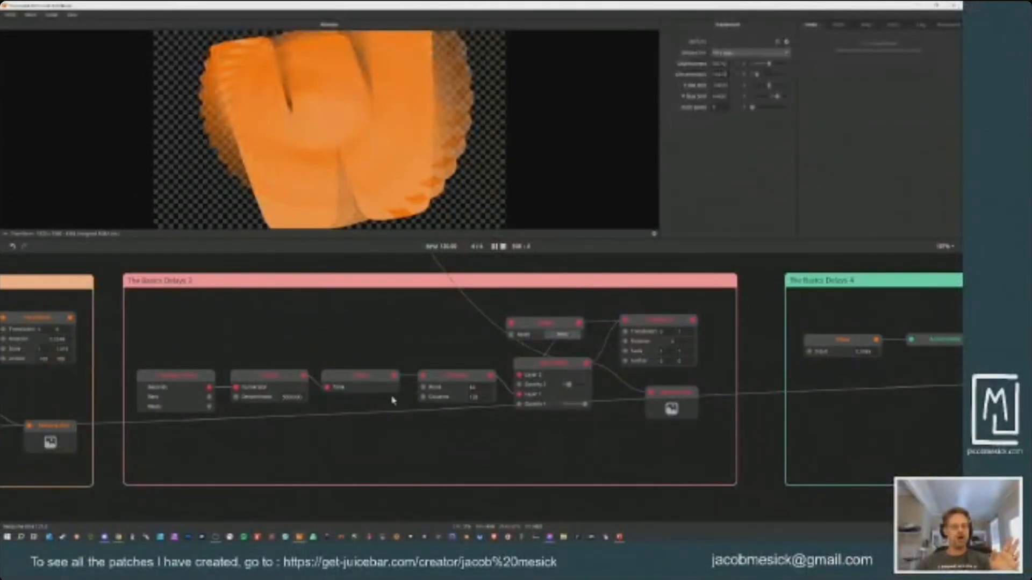
click(675, 395)
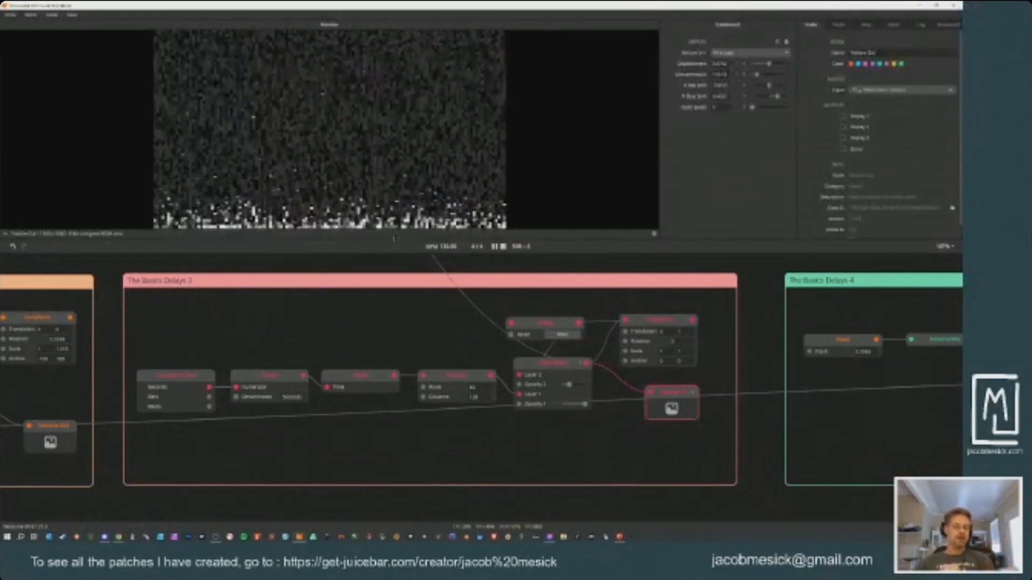
drag(394, 238, 402, 267)
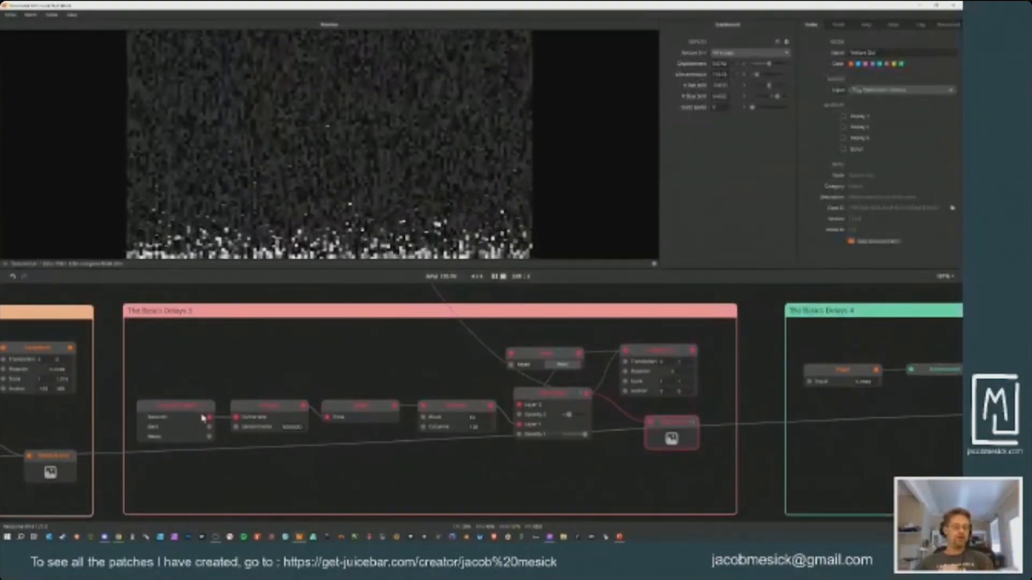
drag(254, 393, 313, 397)
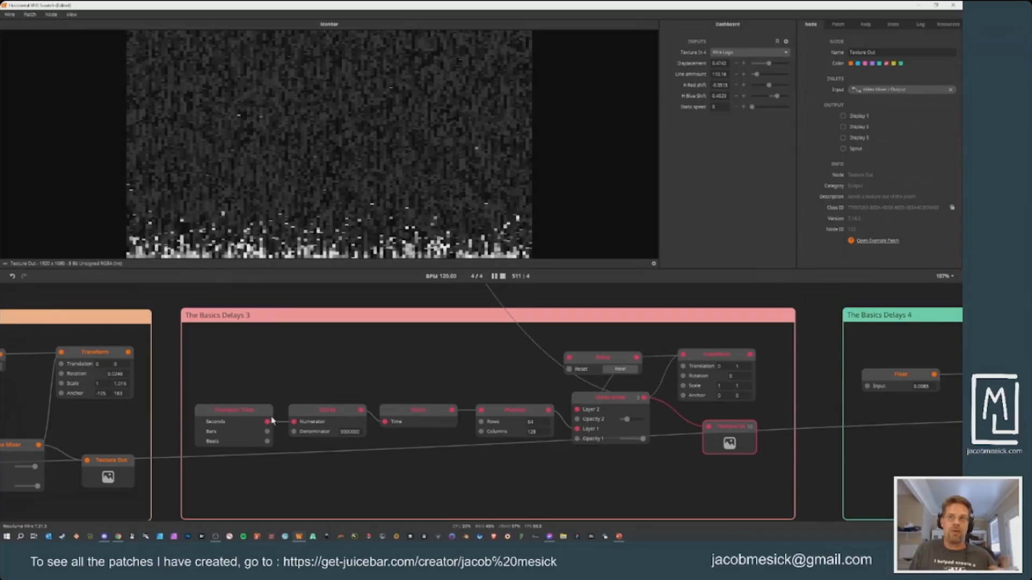
Step: Inspect the Transport Time, Divide and Static nodes in The Basics Delays 3
click(246, 415)
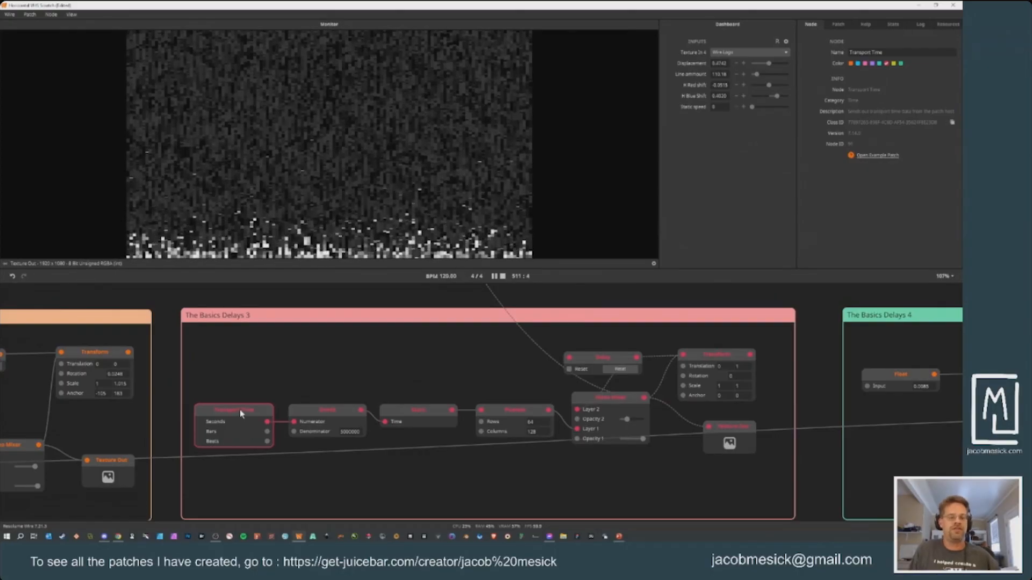
mouse_move(268, 424)
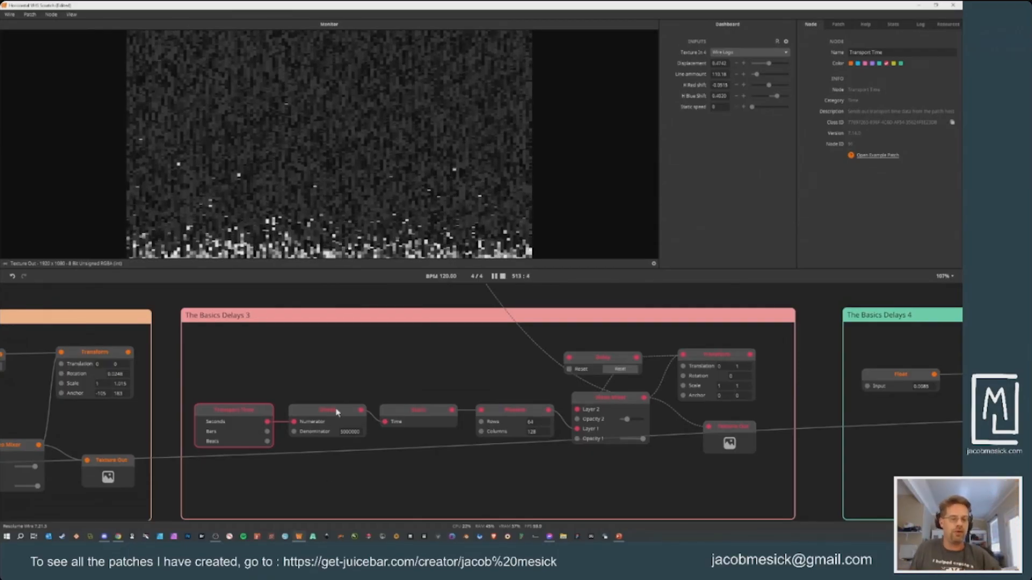
click(327, 422)
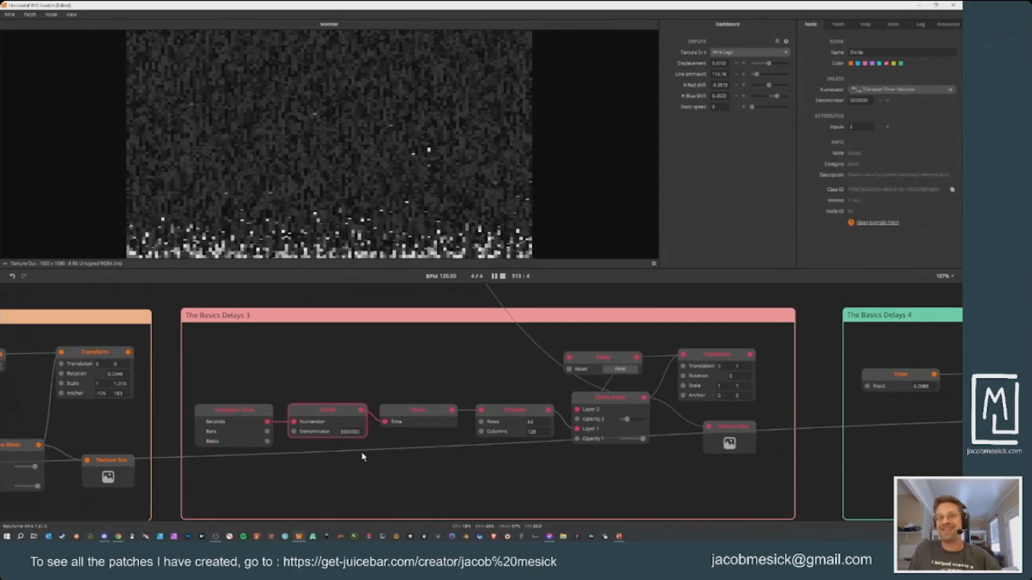
click(421, 414)
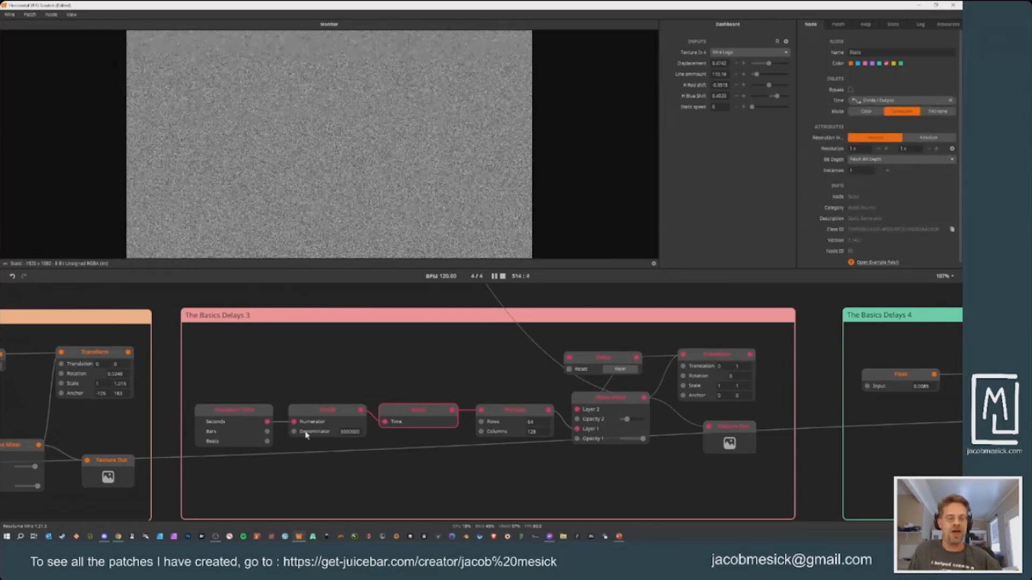
Step: Try driving the Static's Time directly from Transport Time's Seconds, and reconnect the Divide output to it
drag(267, 421, 386, 421)
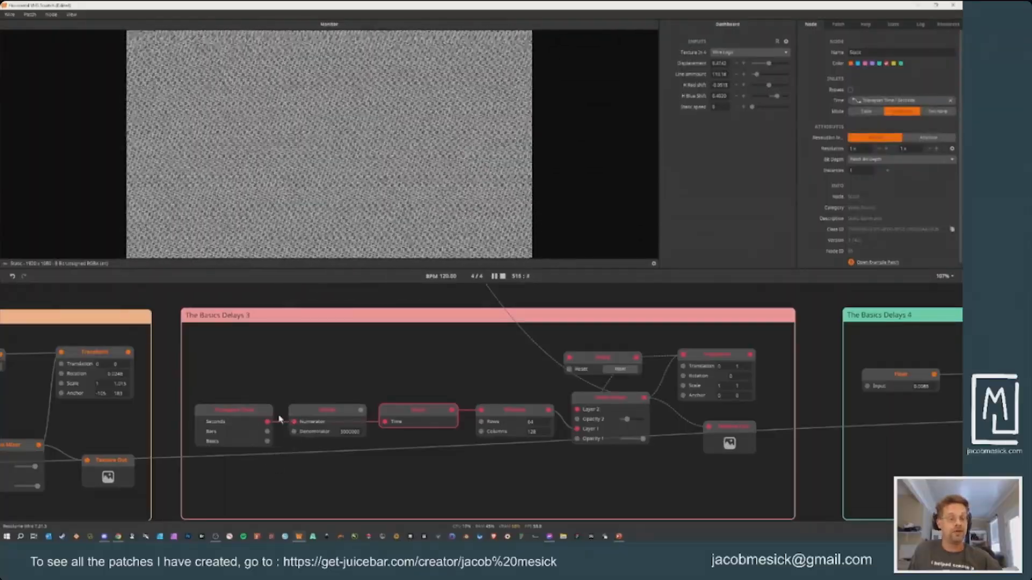
drag(267, 422, 296, 427)
click(245, 358)
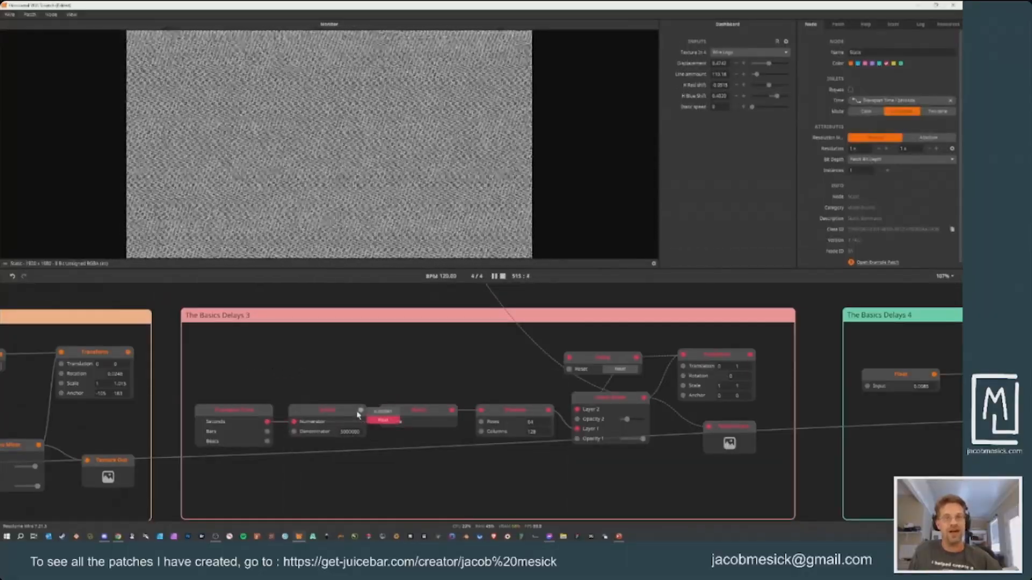
drag(360, 411, 385, 424)
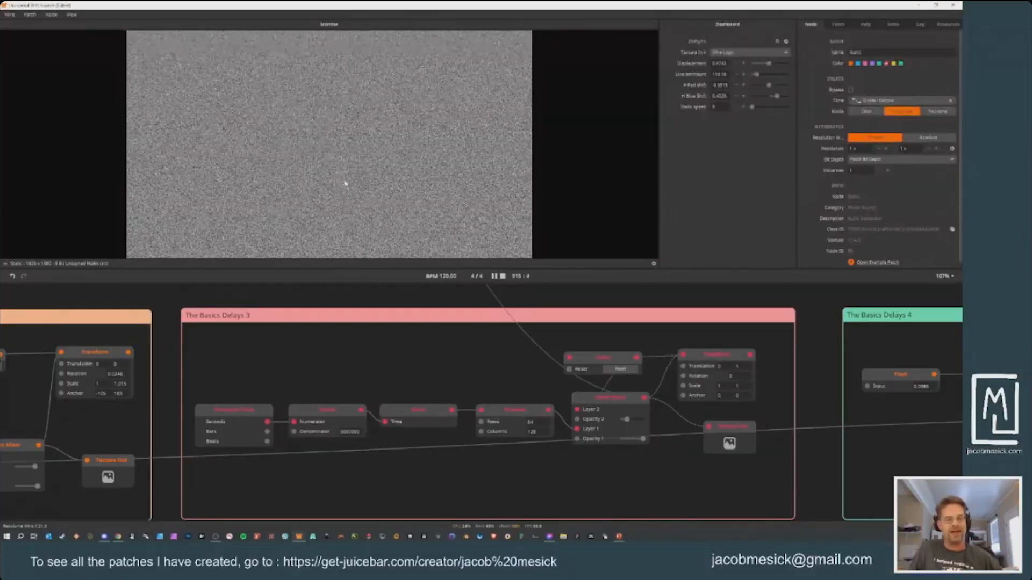
Step: Preview the Pixelate node in The Basics Delays 3 and try 32 rows and 64 columns
click(502, 414)
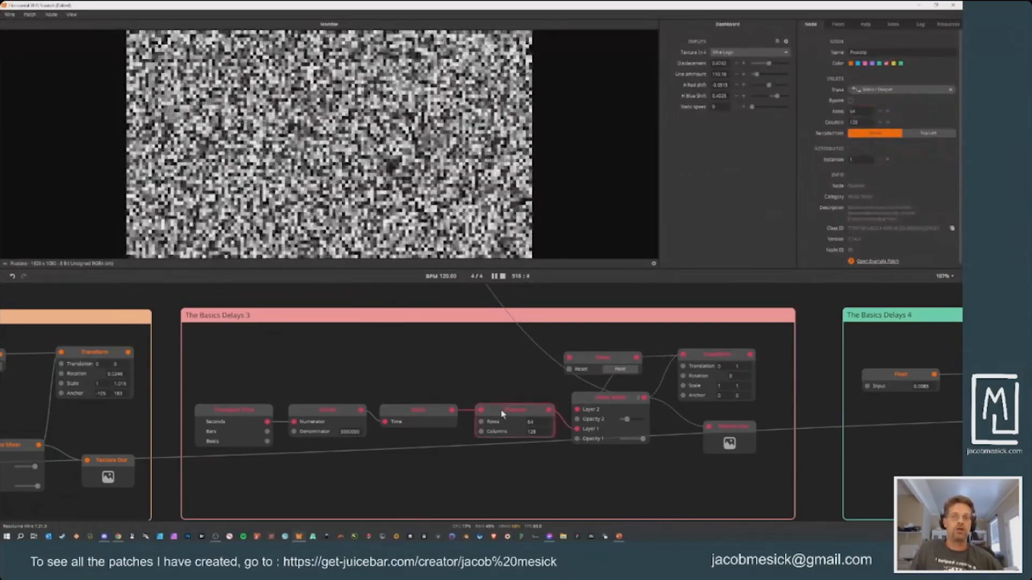
drag(509, 407, 348, 357)
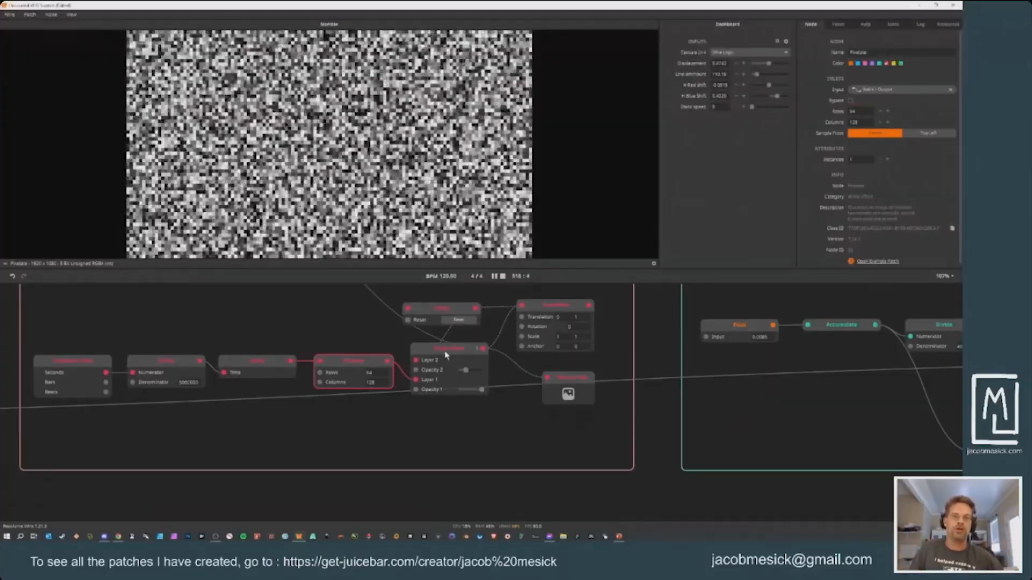
double_click(369, 373)
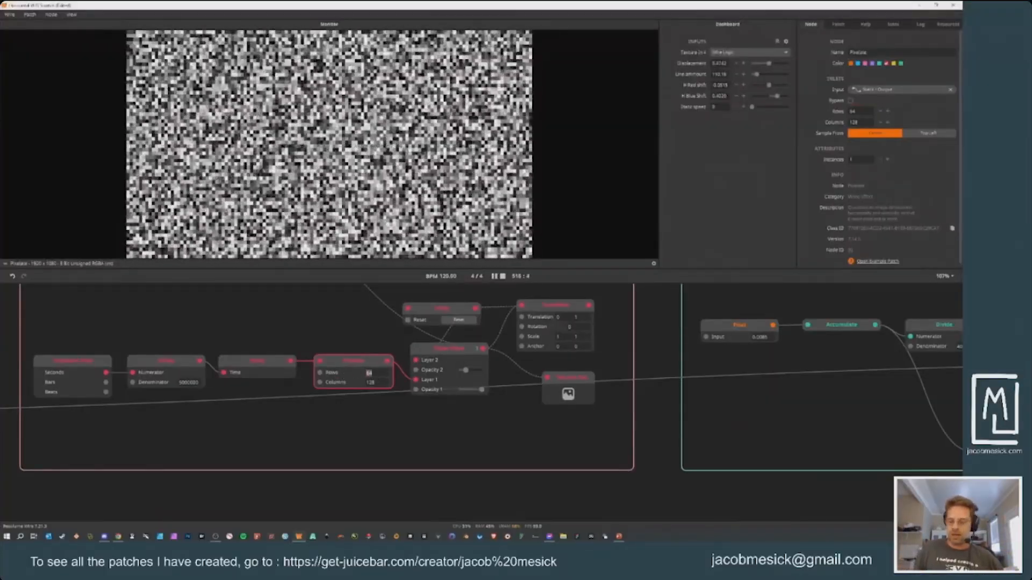
Step: Set the Pixelate node's Rows to 64 and Columns to 128
double_click(375, 378)
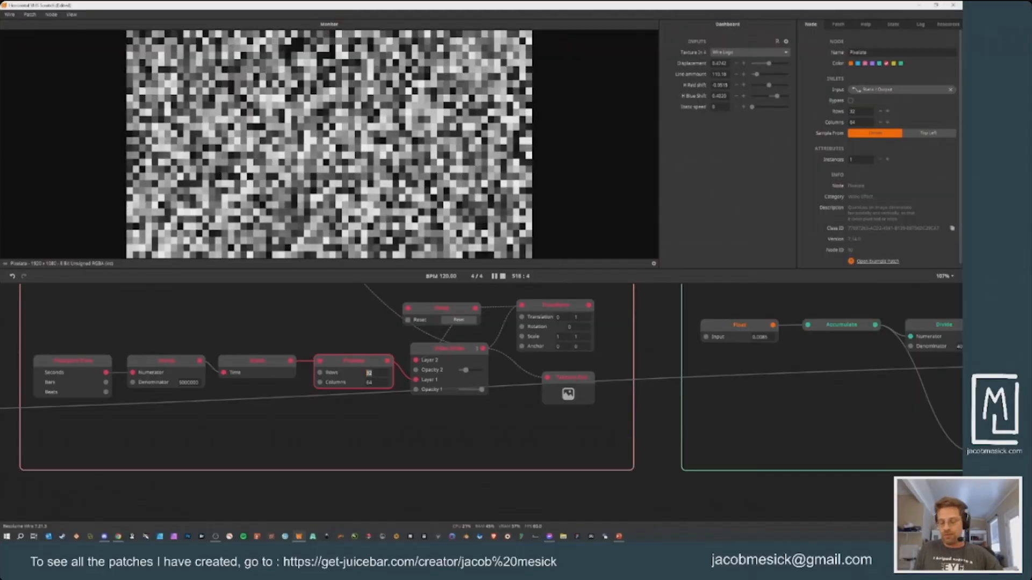
text(64)
key(Return)
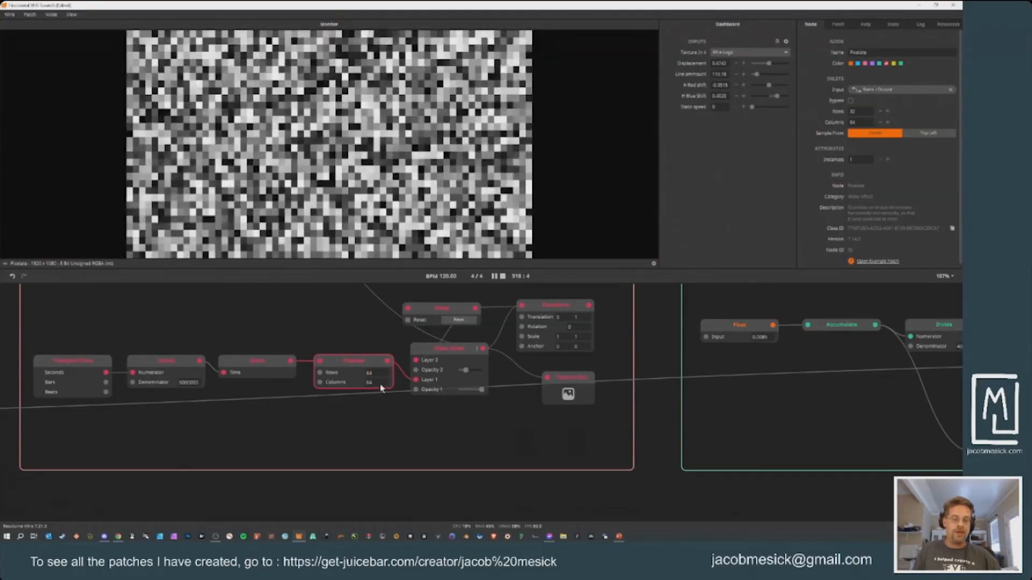
drag(381, 384, 382, 390)
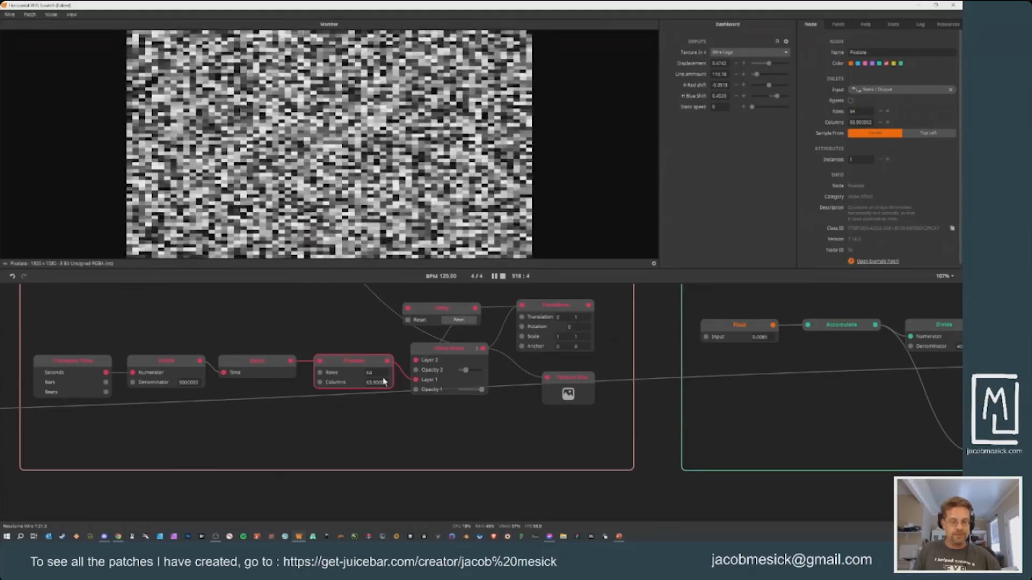
double_click(382, 382)
text(12)
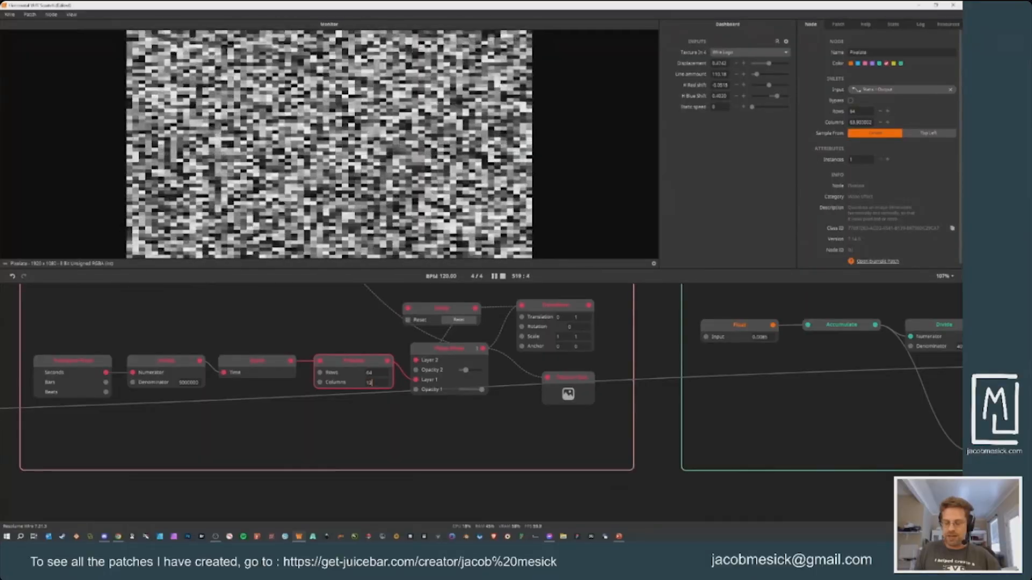
text(8)
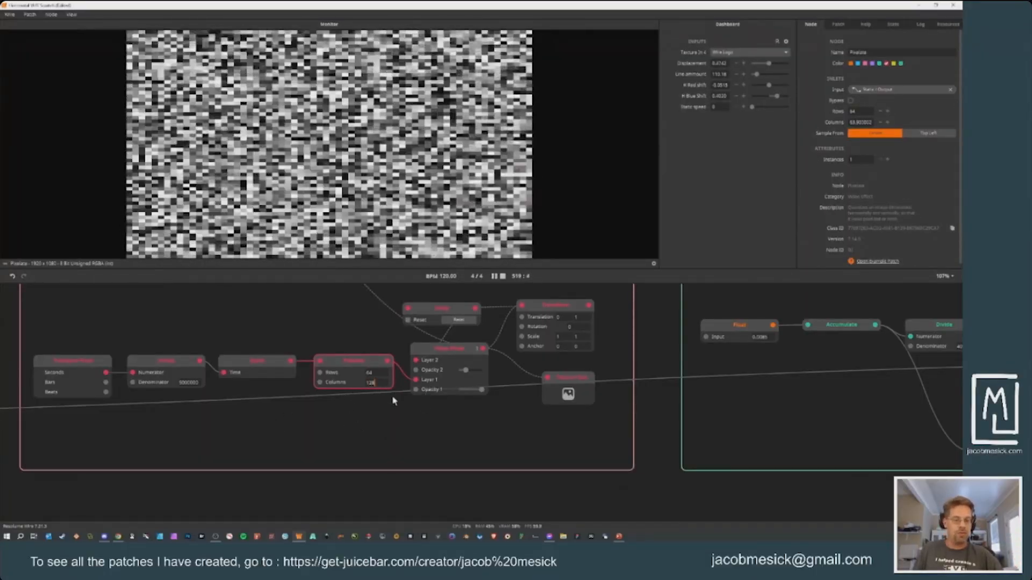
key(Return)
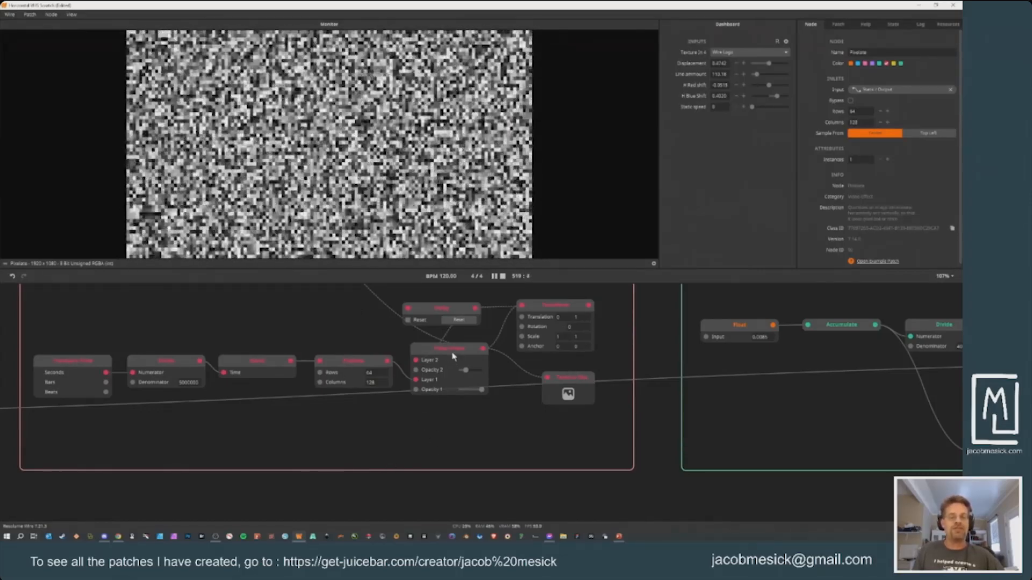
Step: Inspect the settings and output of the Video Mixer and the Transform in The Basics Delays 3
click(452, 357)
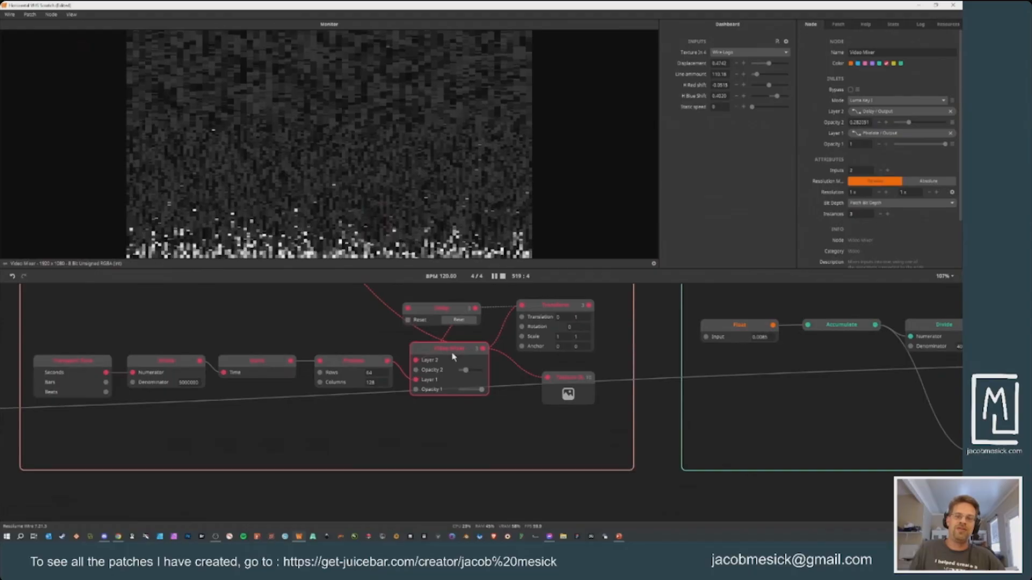
click(561, 309)
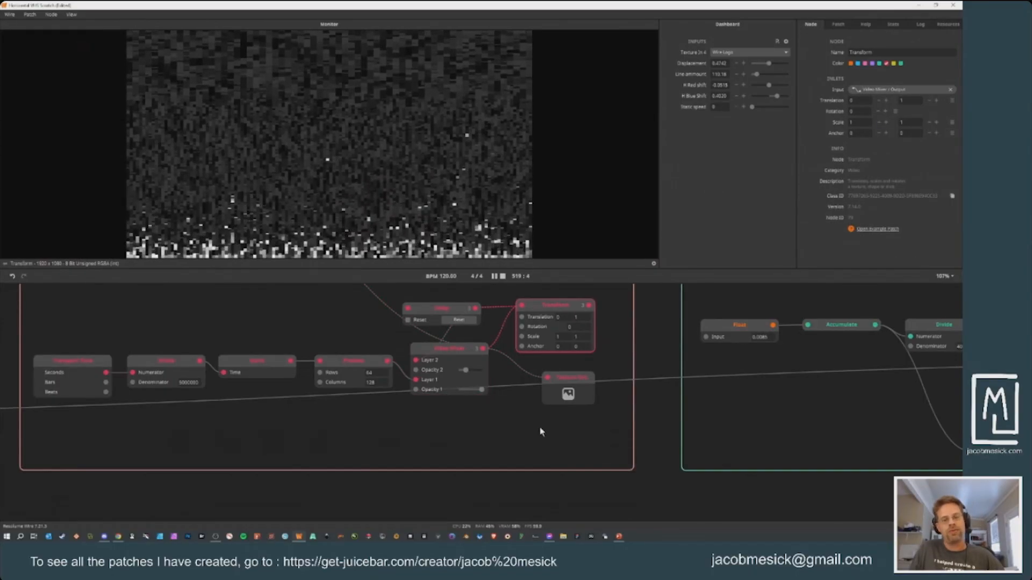
Step: Set the Delay node's Instances to 2 in The Basics Delays 3 and reconnect the Transform output to its input
click(418, 312)
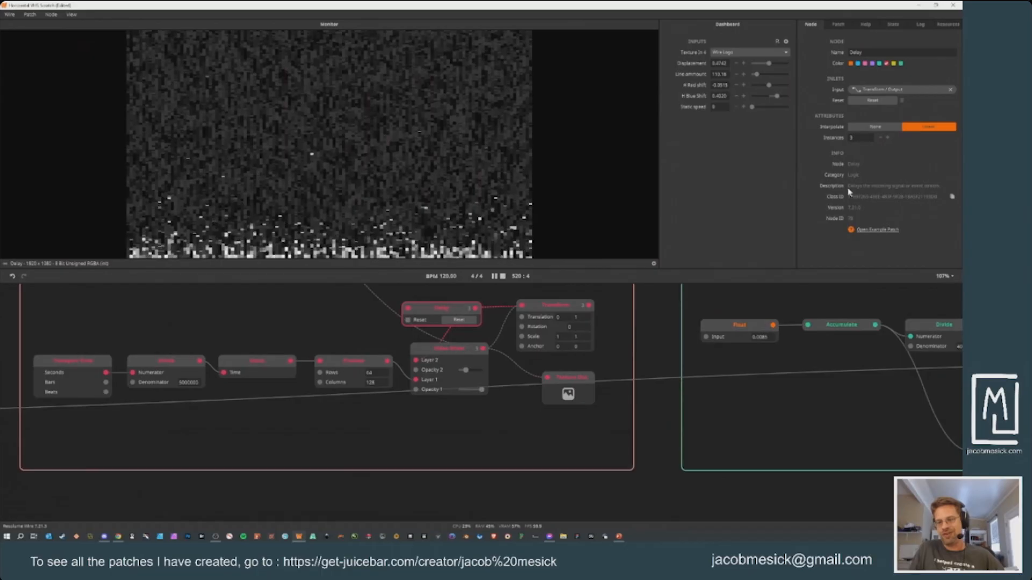
click(882, 139)
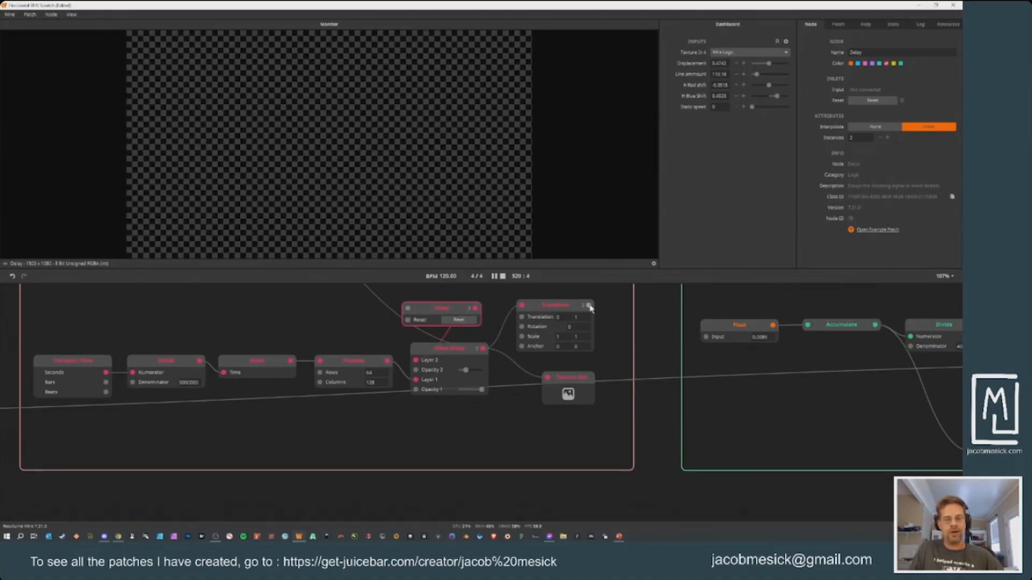
drag(590, 307, 412, 311)
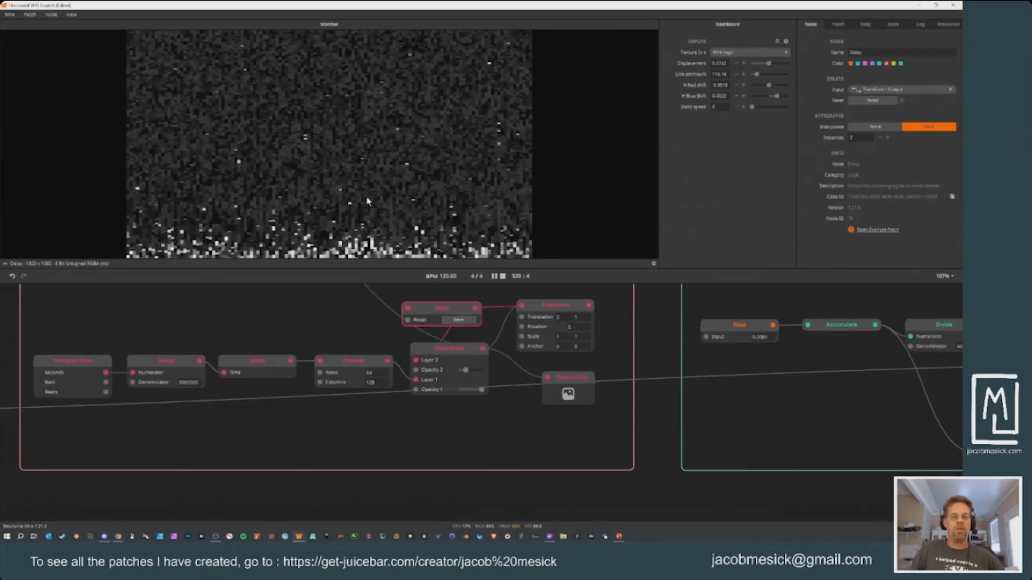
Step: Look through the Video Mixer's blend modes, try raising Opacity 2 to about 0.71, and preview the Texture Out
click(455, 355)
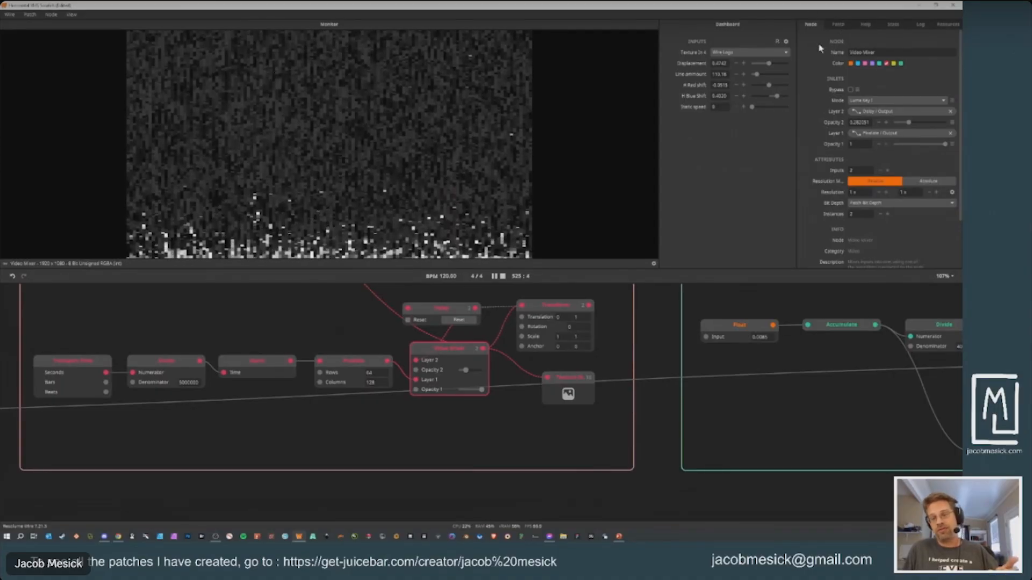
click(870, 101)
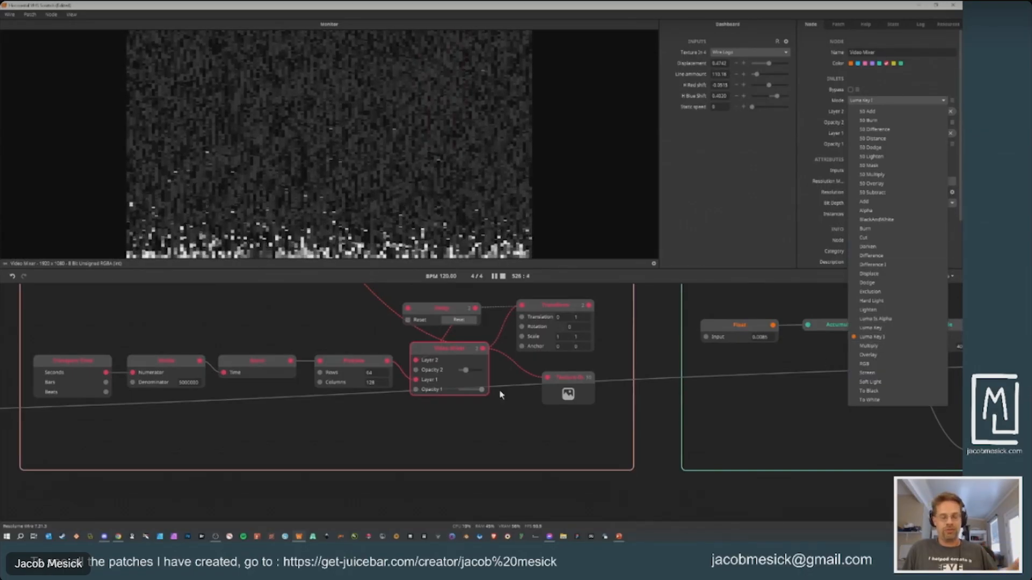
click(451, 356)
drag(465, 371, 476, 375)
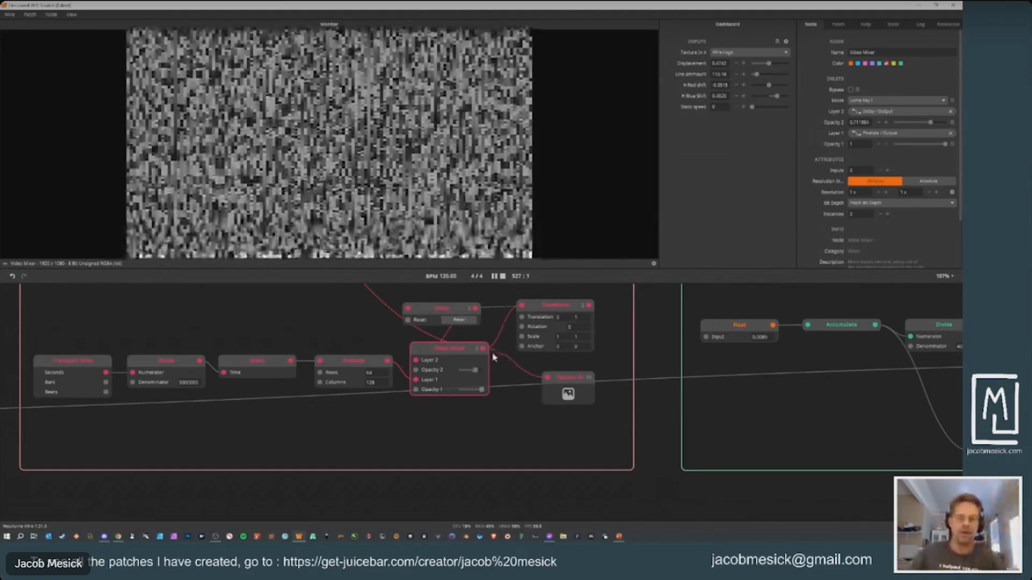
click(564, 379)
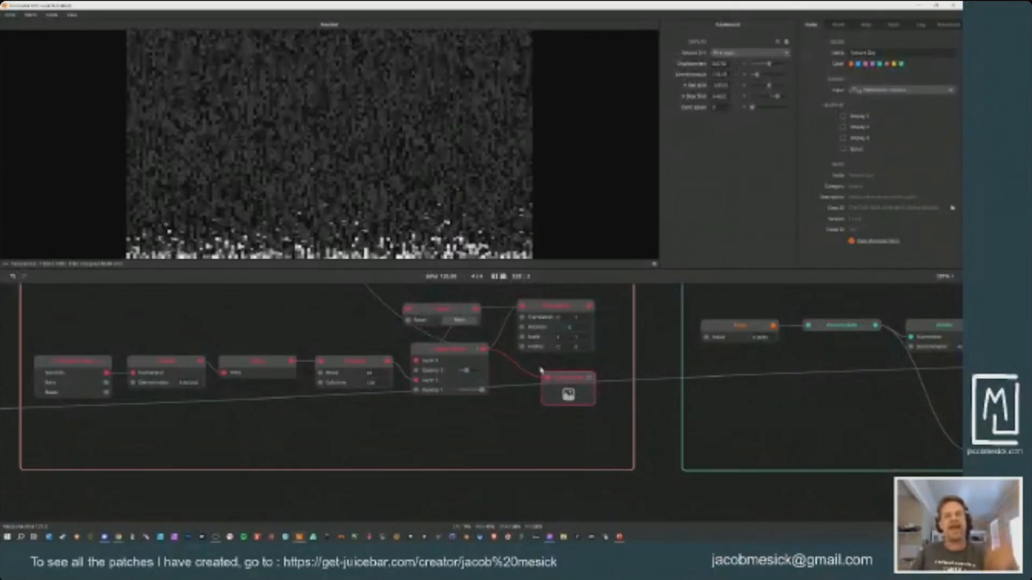
Step: Preview the final Multiply node's output in the FLAMES group
drag(323, 362, 479, 540)
scroll(270, 310, down, 2)
drag(279, 329, 325, 493)
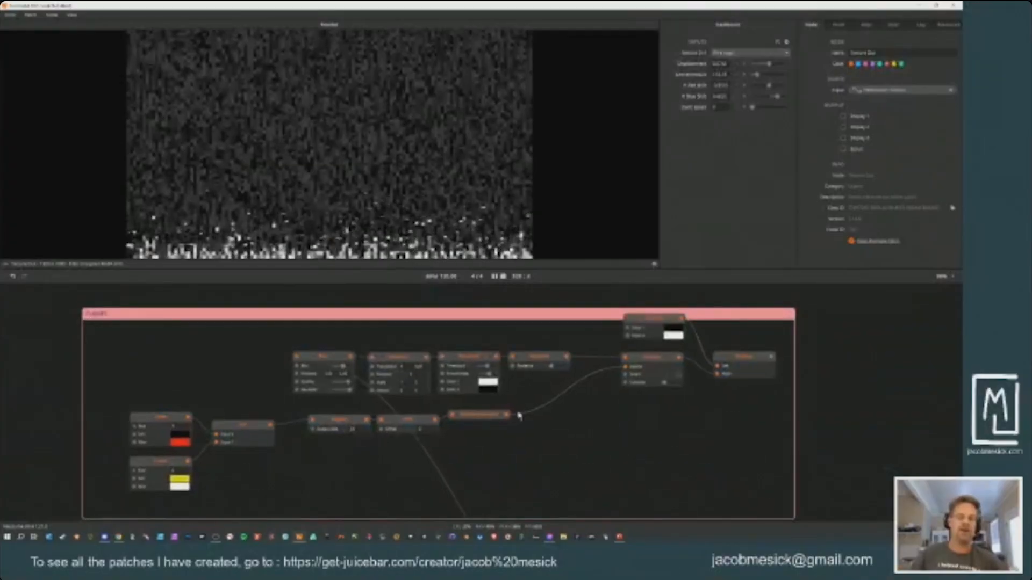
click(737, 364)
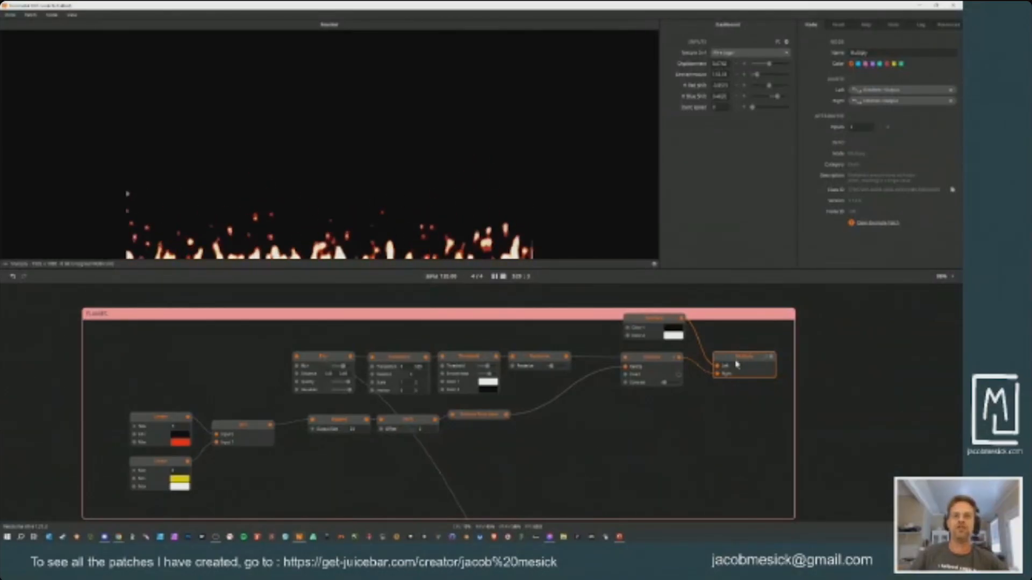
Step: Preview the Video Mixer and Transform outputs in The Basics Delays 3
drag(585, 485, 495, 280)
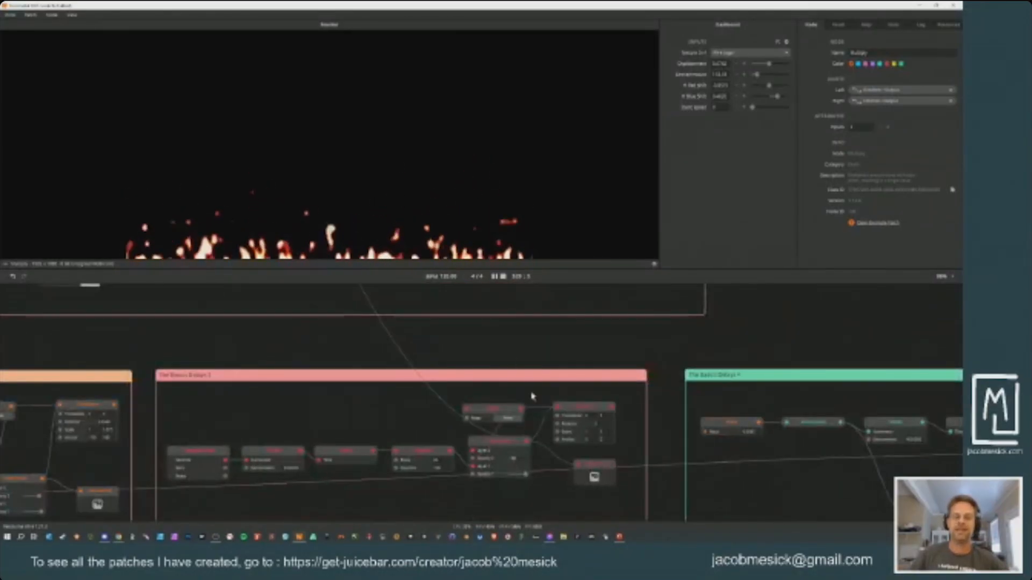
click(496, 440)
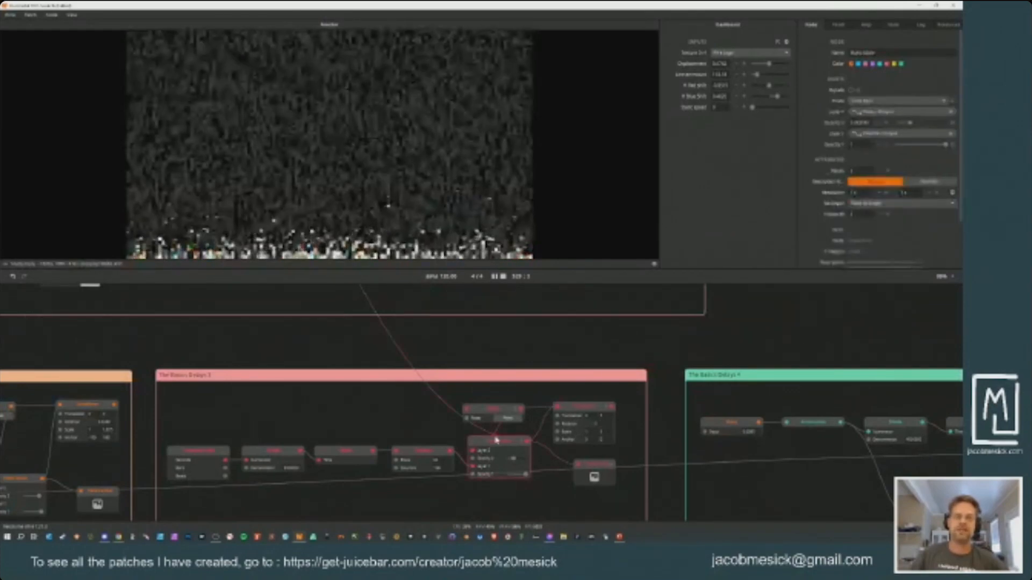
click(591, 406)
Step: Preview each stage of the FLAMES chain in order: Blur, Transform, Threshold, Posterize and the palette-coloring node
drag(237, 359, 307, 433)
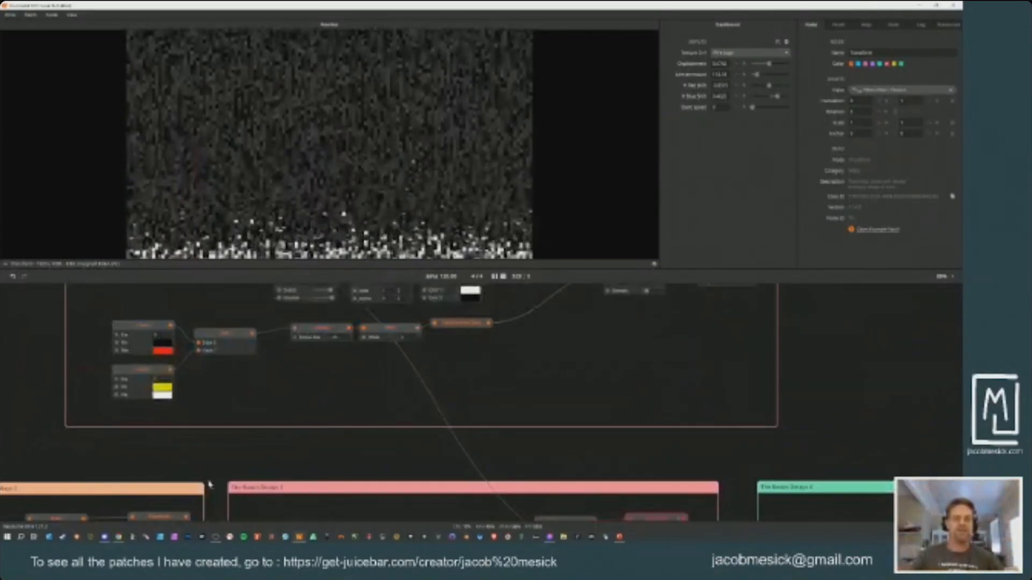
drag(286, 421, 328, 511)
click(345, 367)
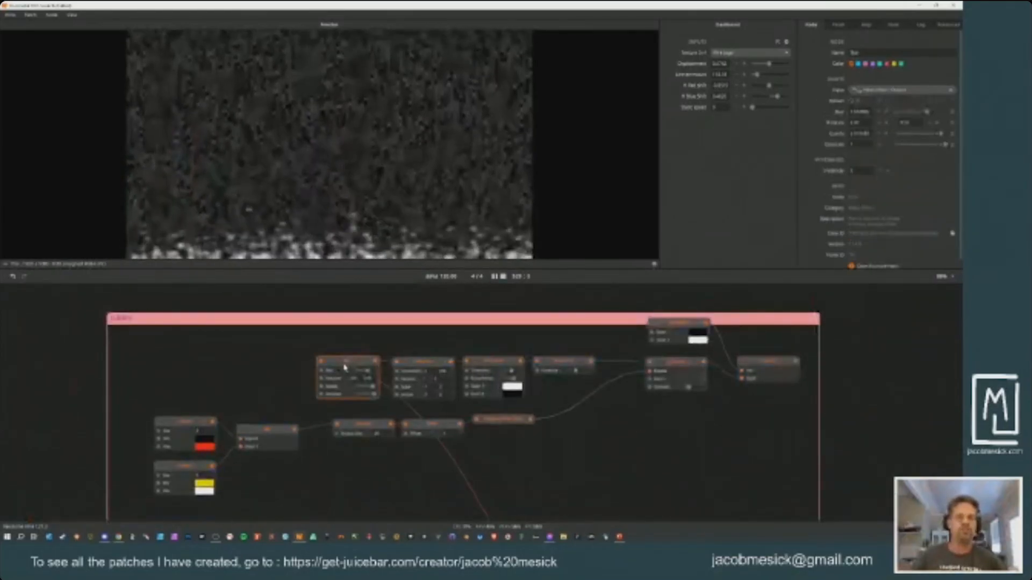
click(423, 368)
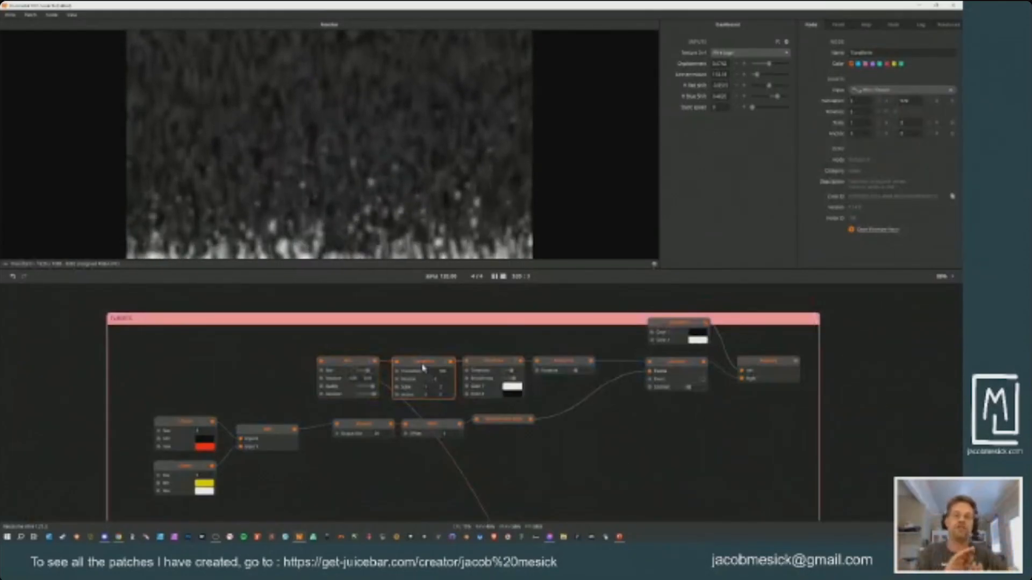
click(488, 361)
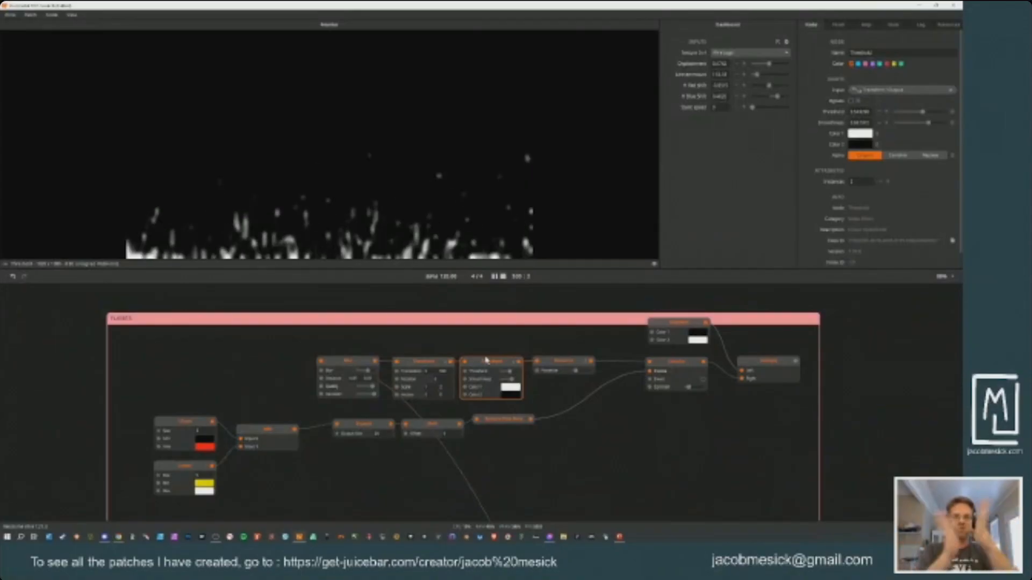
click(557, 366)
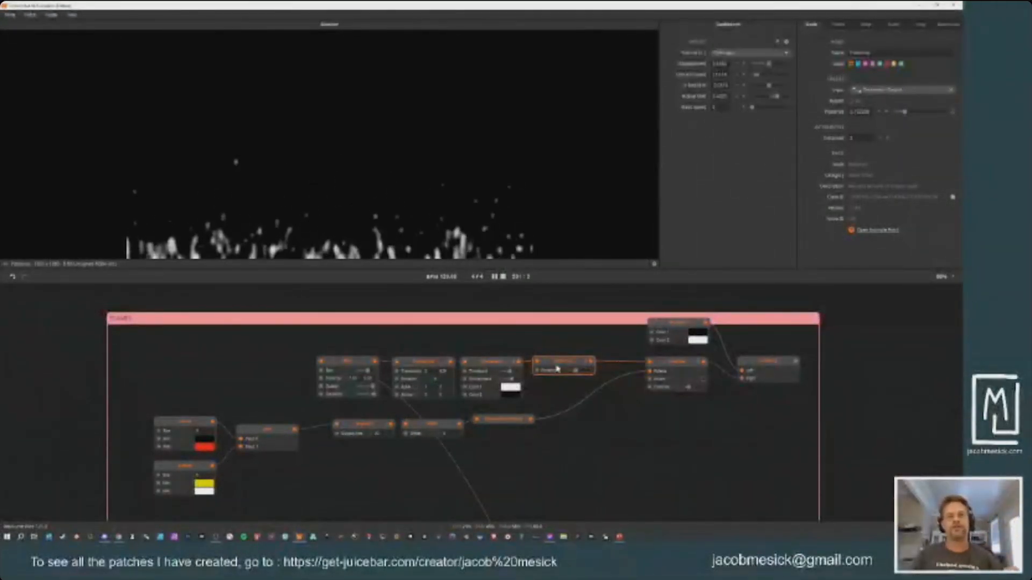
click(660, 366)
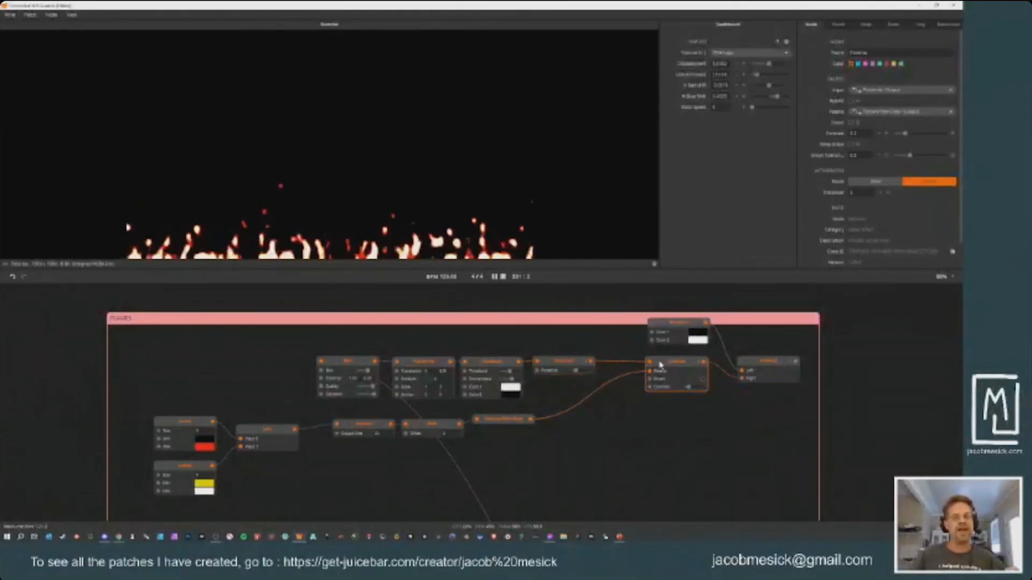
Step: Try removing the Multiply and Gradient nodes from the FLAMES group, preview the palette-coloring node, and undo both deletions
click(780, 367)
key(Delete)
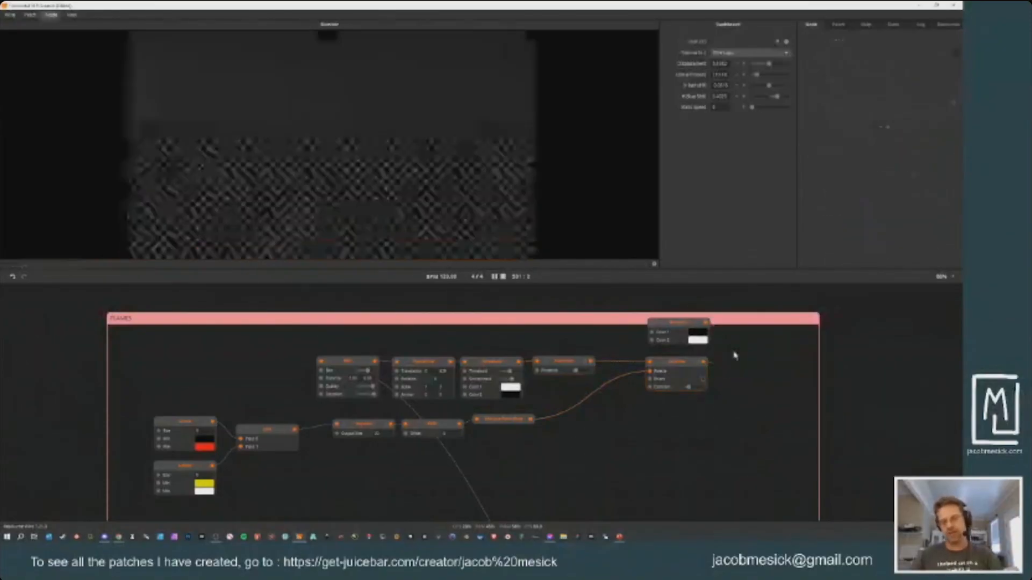
click(668, 328)
key(Delete)
click(674, 366)
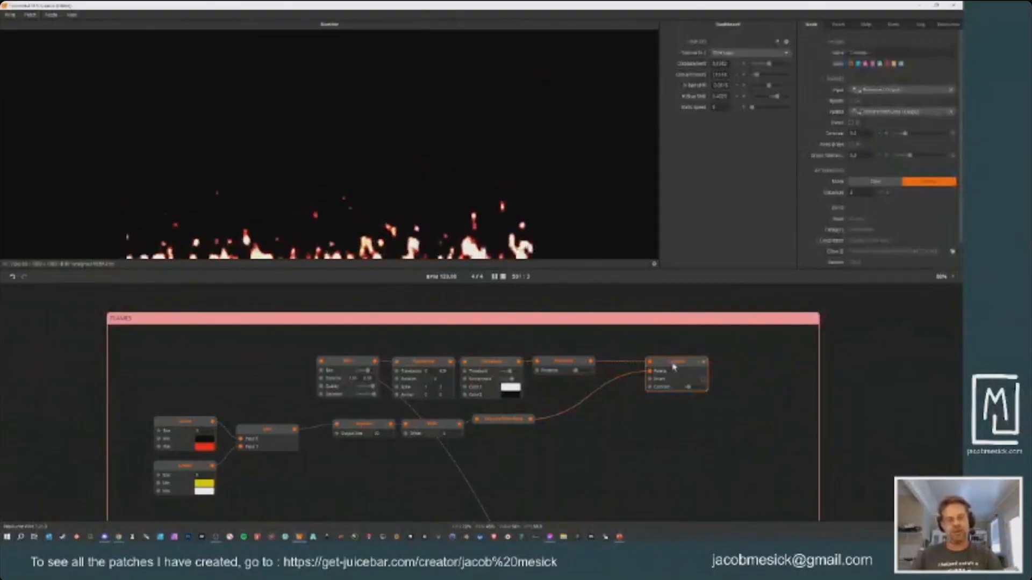
key(ctrl+z)
key(ctrl+z)
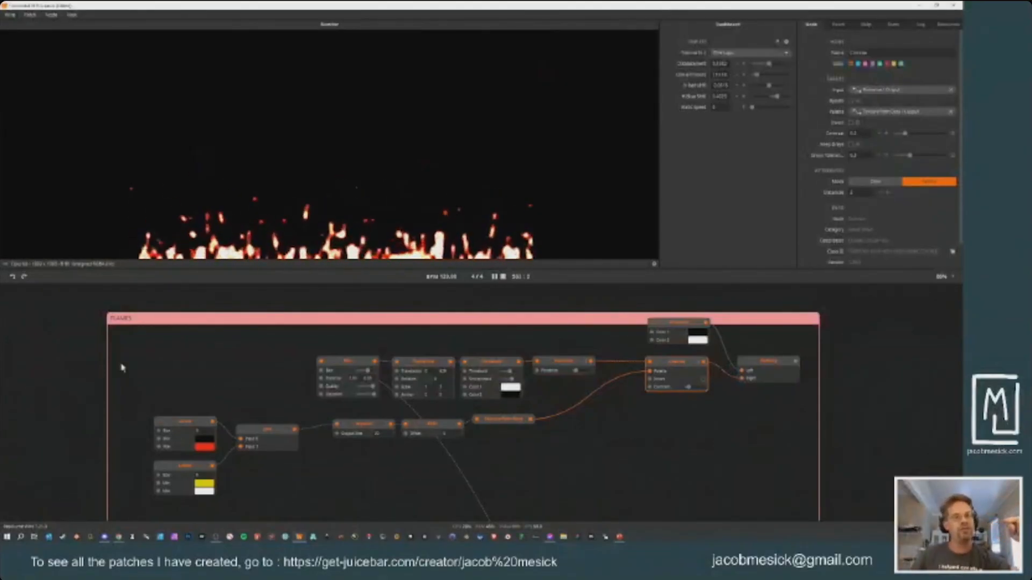
Step: Inspect the settings of the yellow-to-white and black-to-red Linear nodes in the FLAMES group
click(170, 466)
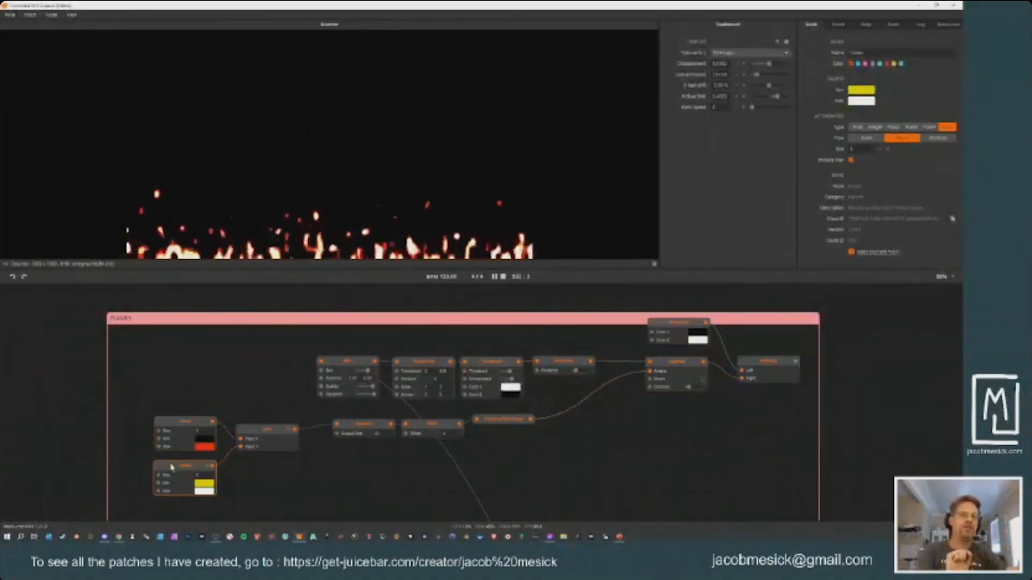
click(187, 423)
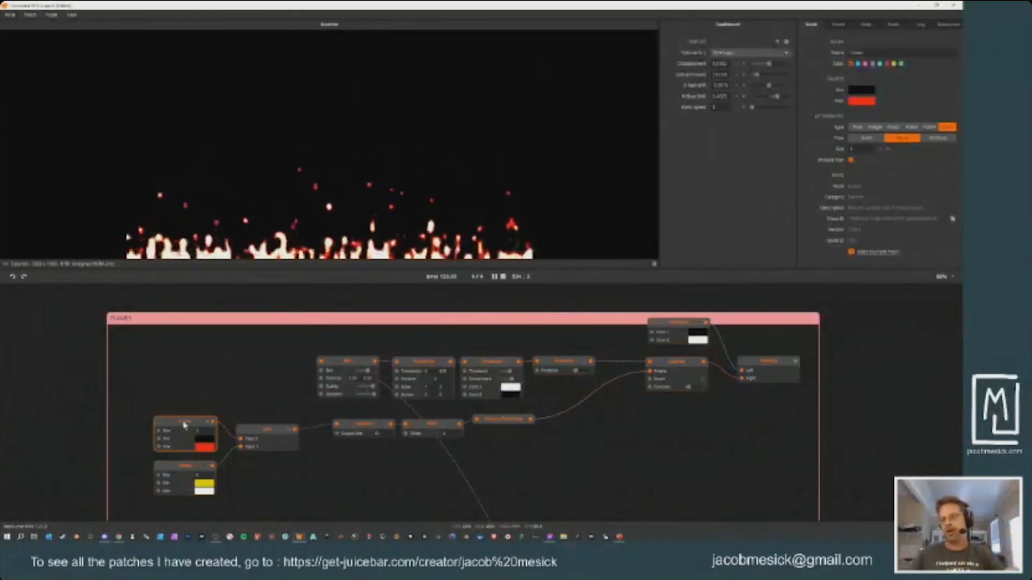
Step: Try adding a Gradient node above the Linear nodes in FLAMES, reposition it, and delete it
right_click(168, 374)
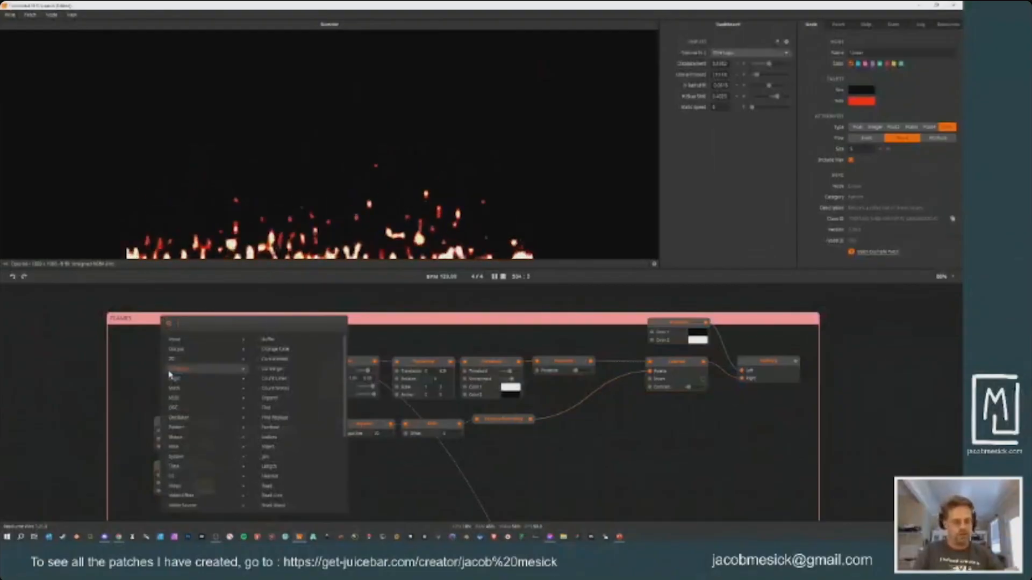
text(gradient)
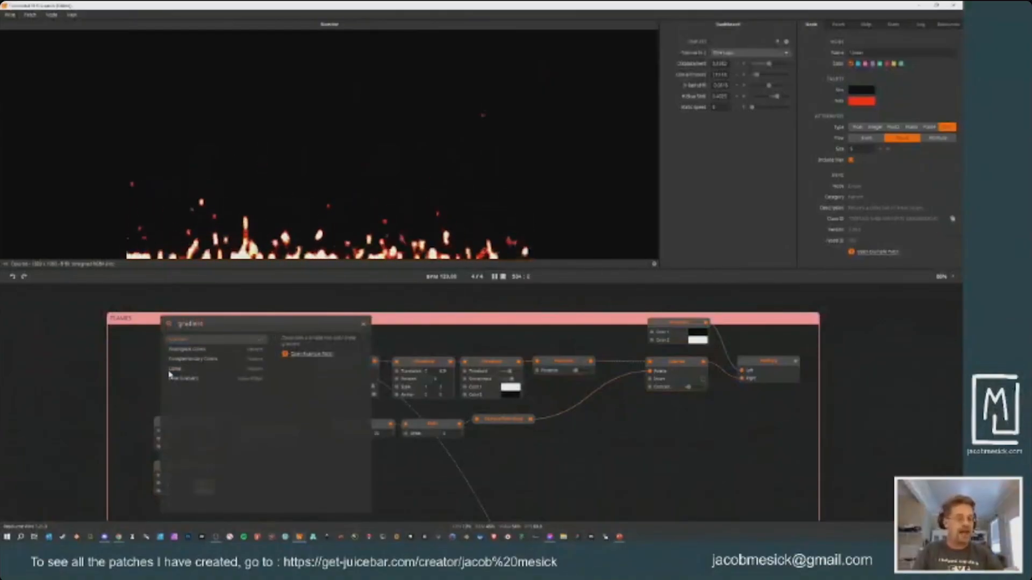
key(Return)
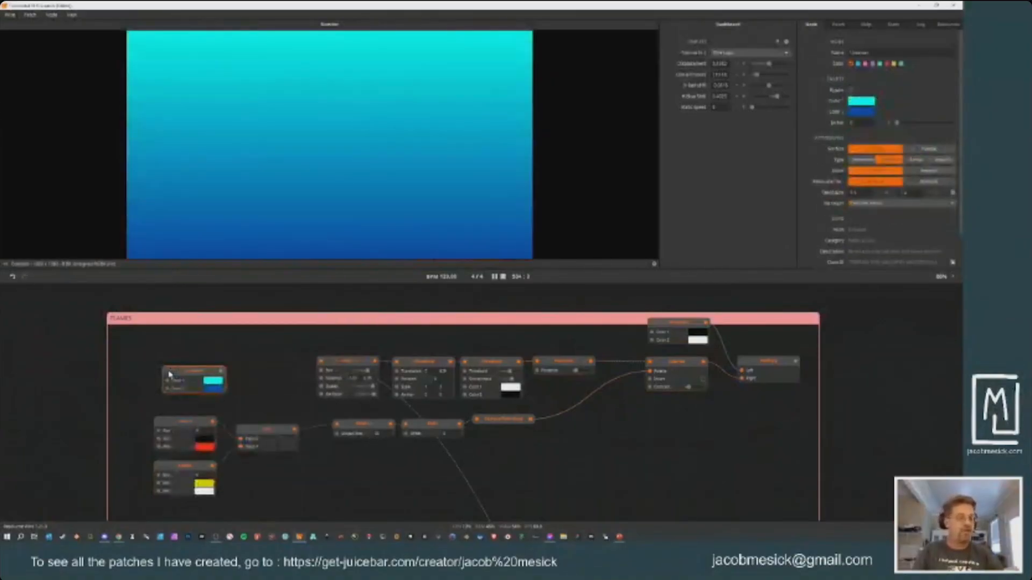
drag(189, 370, 178, 378)
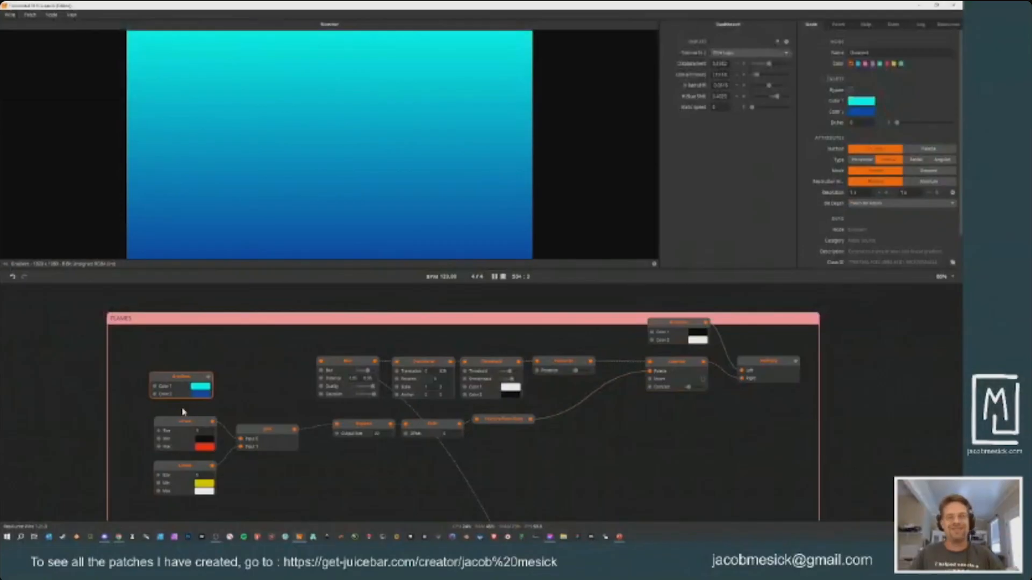
drag(154, 386, 210, 367)
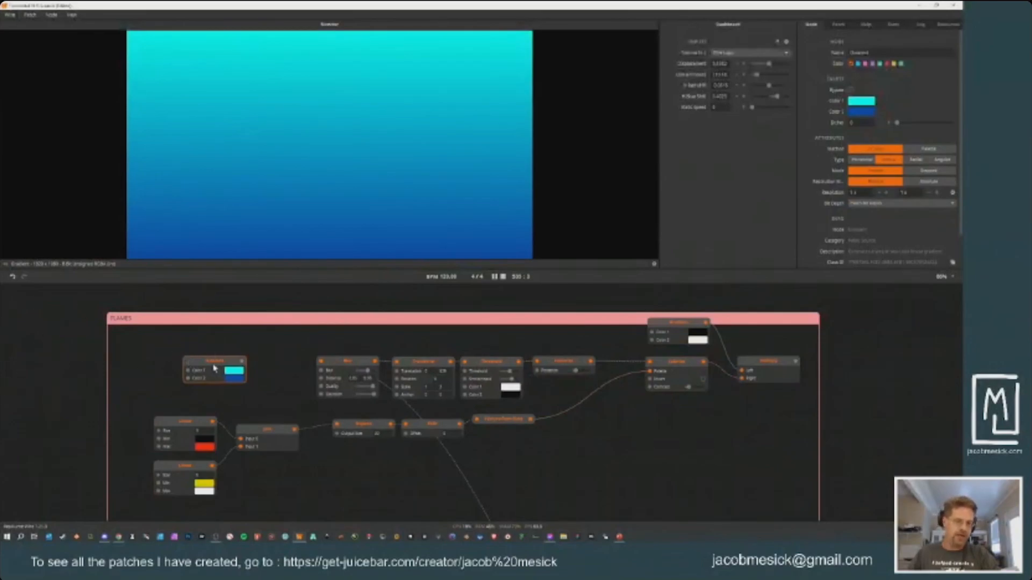
key(Delete)
Step: Inspect the black-to-red Linear node and the Join node that combines both Linear color outputs
click(190, 442)
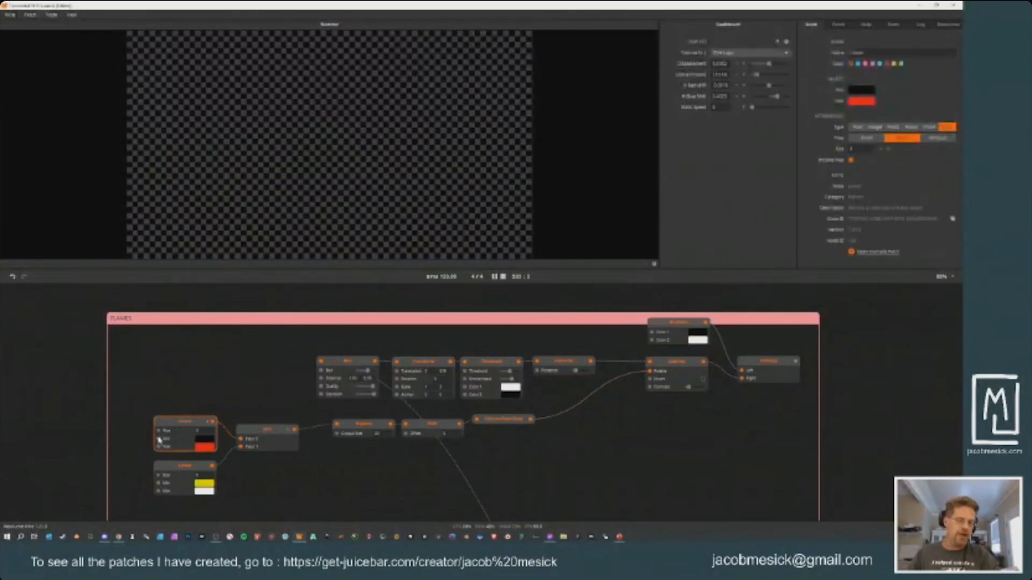
click(276, 435)
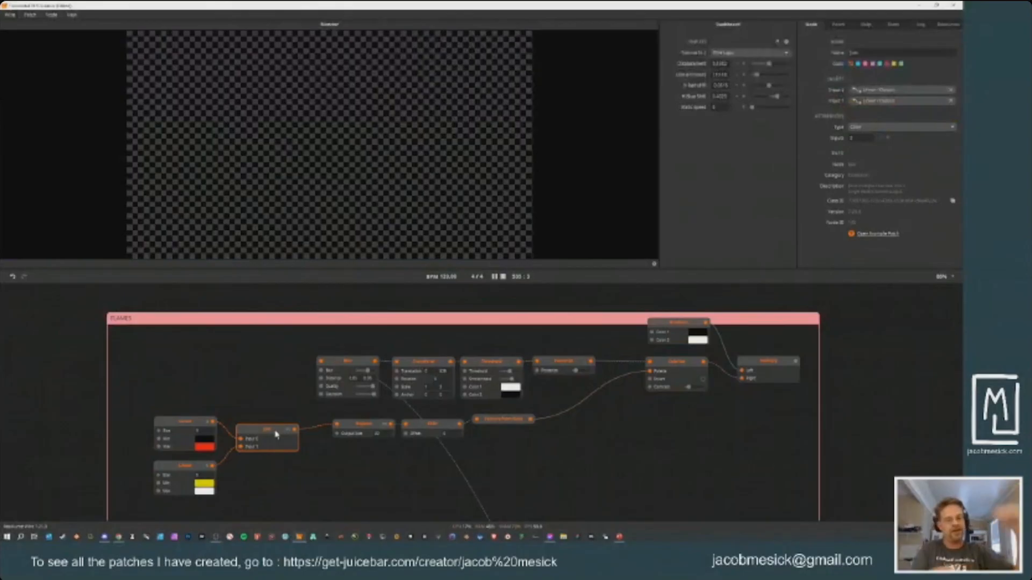
mouse_move(211, 424)
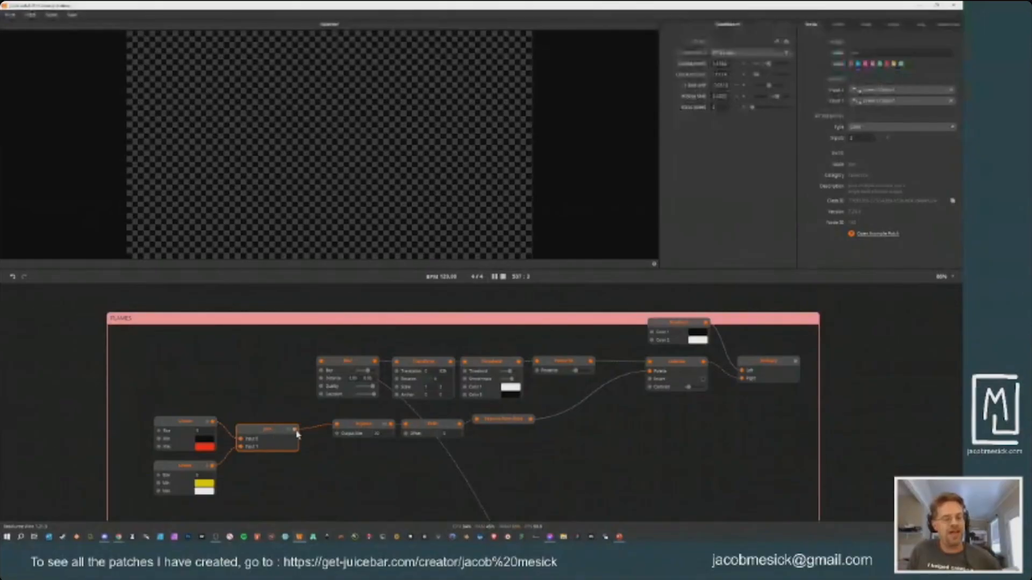
mouse_move(296, 433)
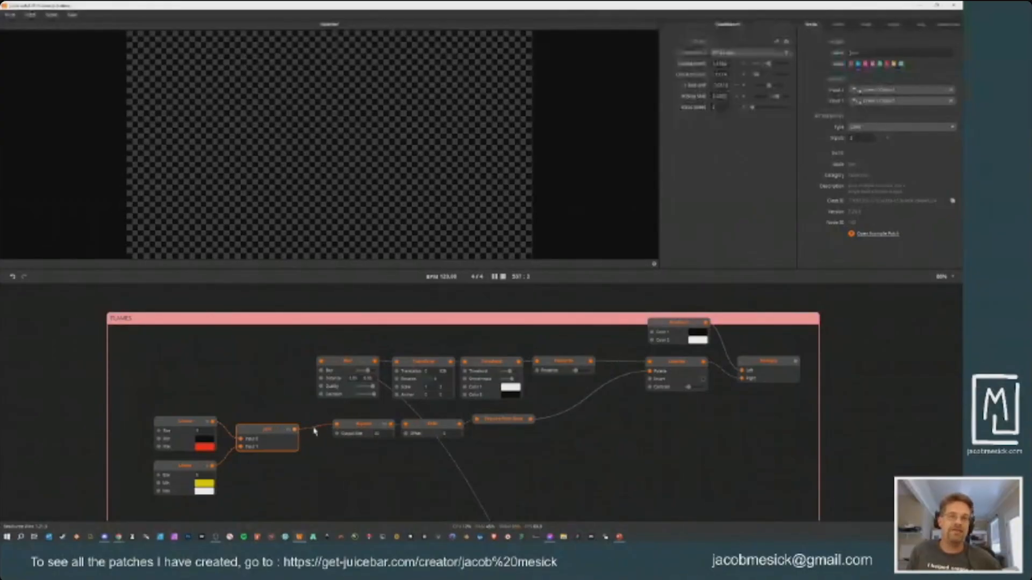
Step: Inspect the Output Size and wrapping settings of the node after the Join, and the following node with the Offset input
click(369, 428)
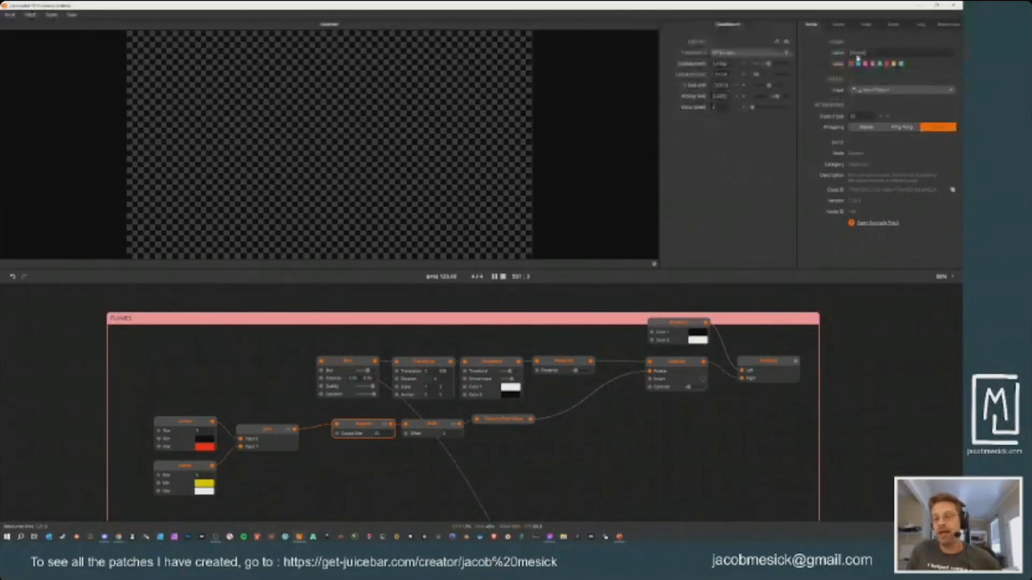
click(838, 25)
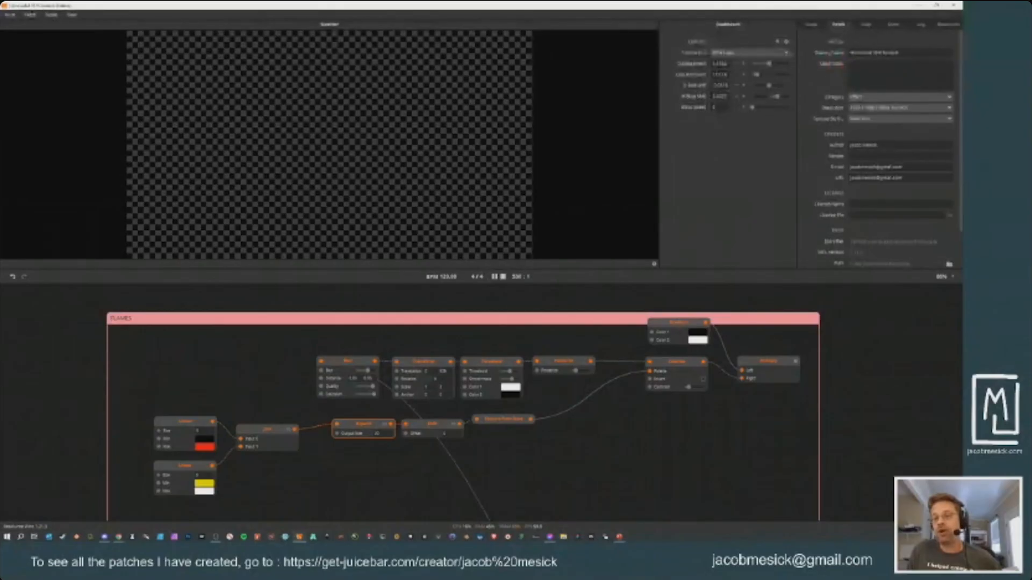
click(802, 26)
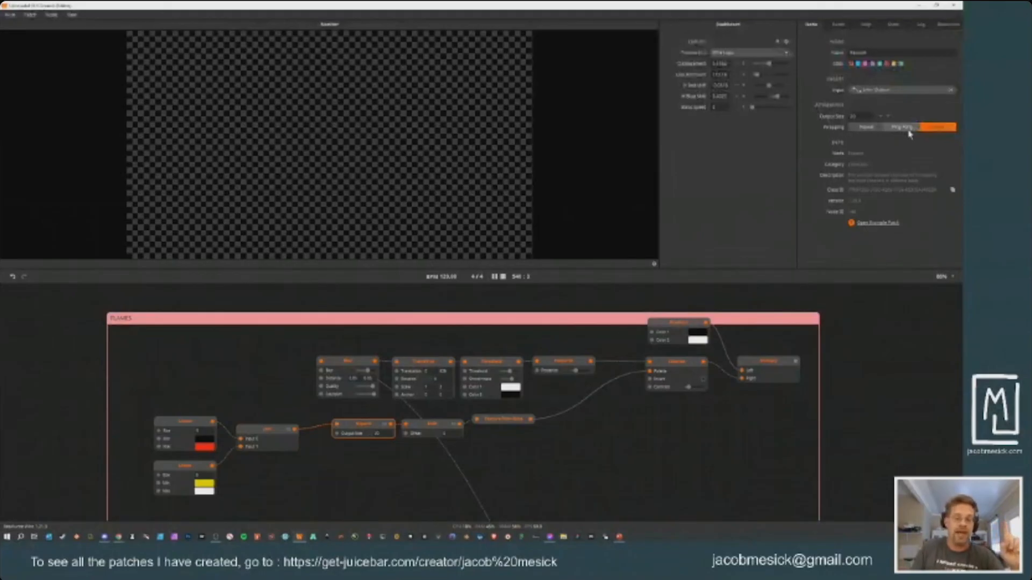
click(430, 434)
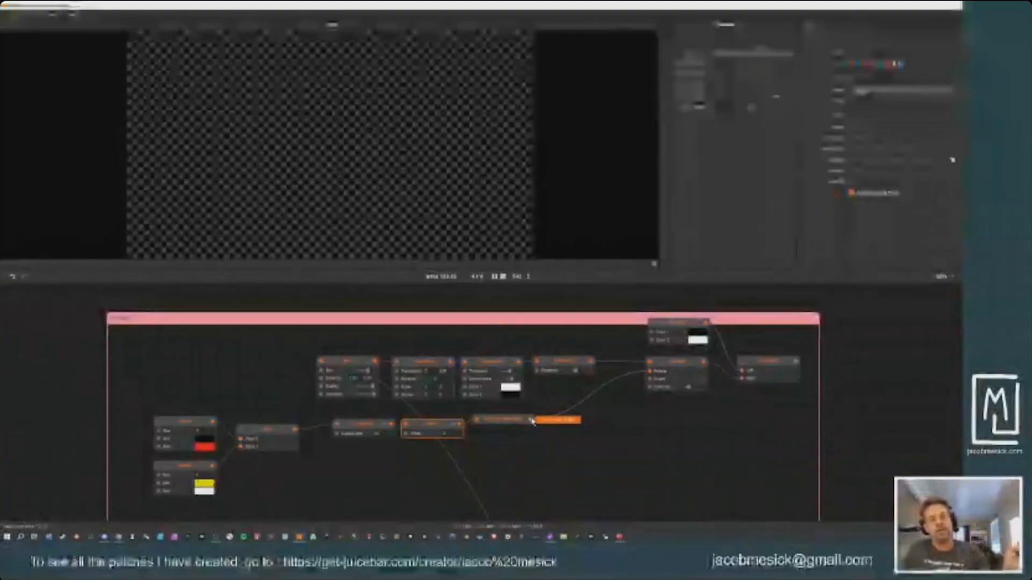
Step: Inspect the node feeding Texture from Data, the latter's output type, and the Colorize node that receives it in FLAMES
click(457, 429)
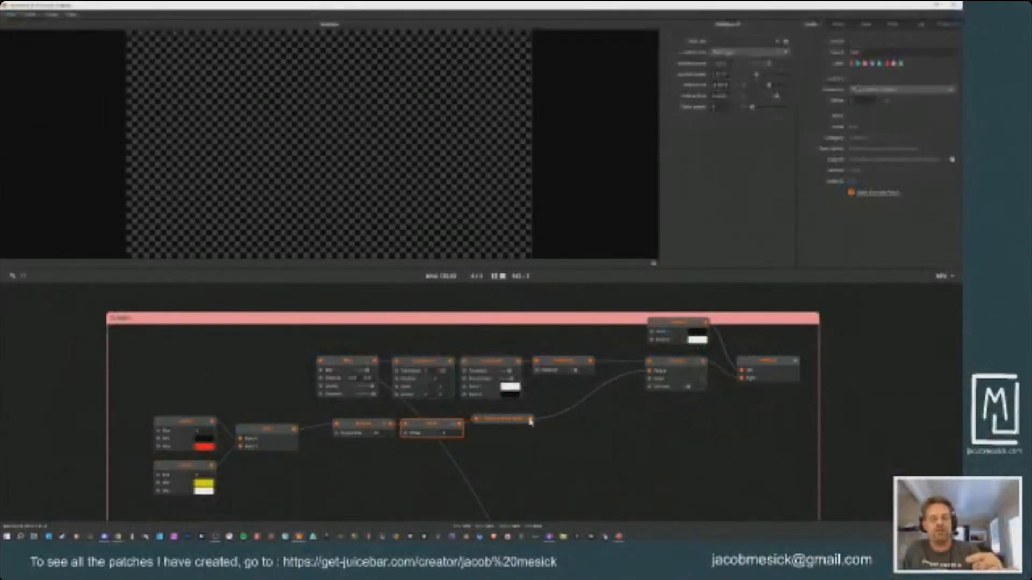
mouse_move(531, 422)
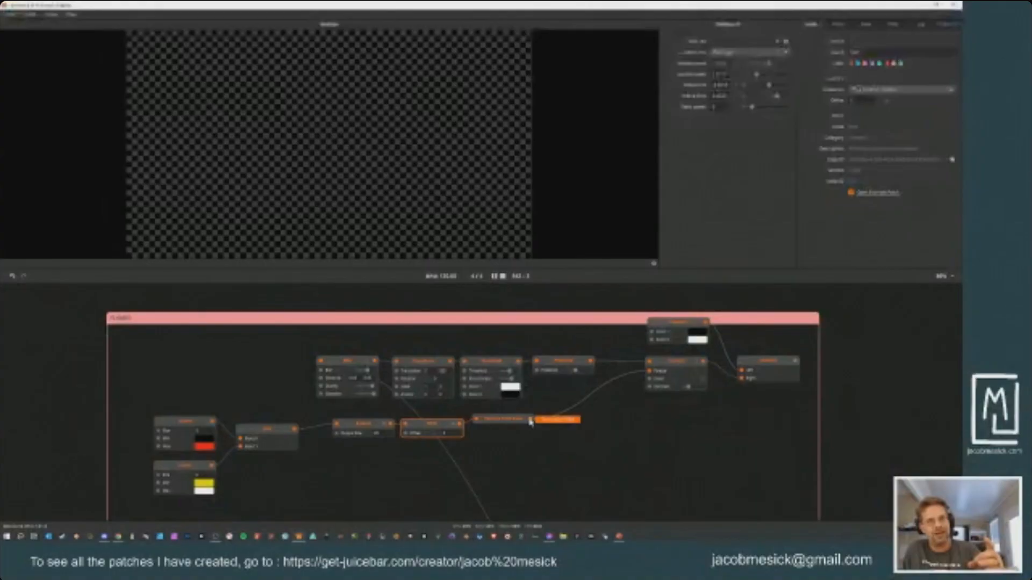
click(667, 365)
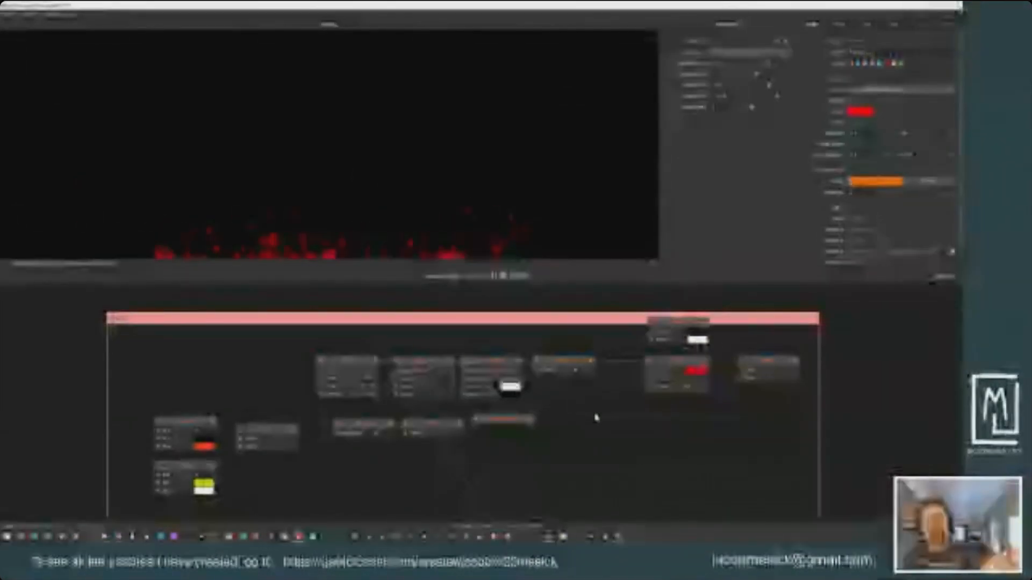
Step: Switch the Colorize node from single-color to palette mode and connect the Texture from Data output to its Palette input
drag(531, 419, 655, 376)
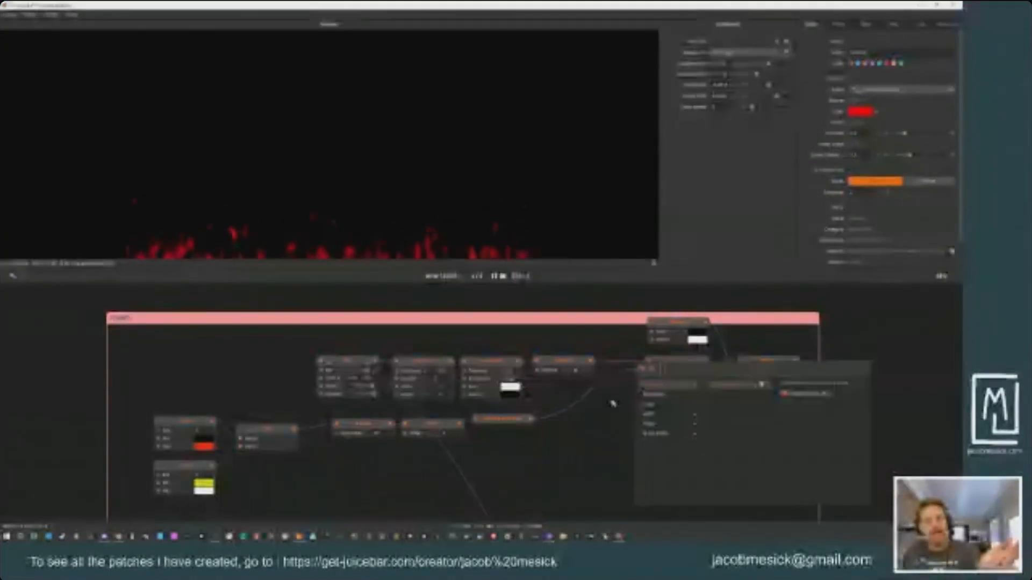
click(588, 431)
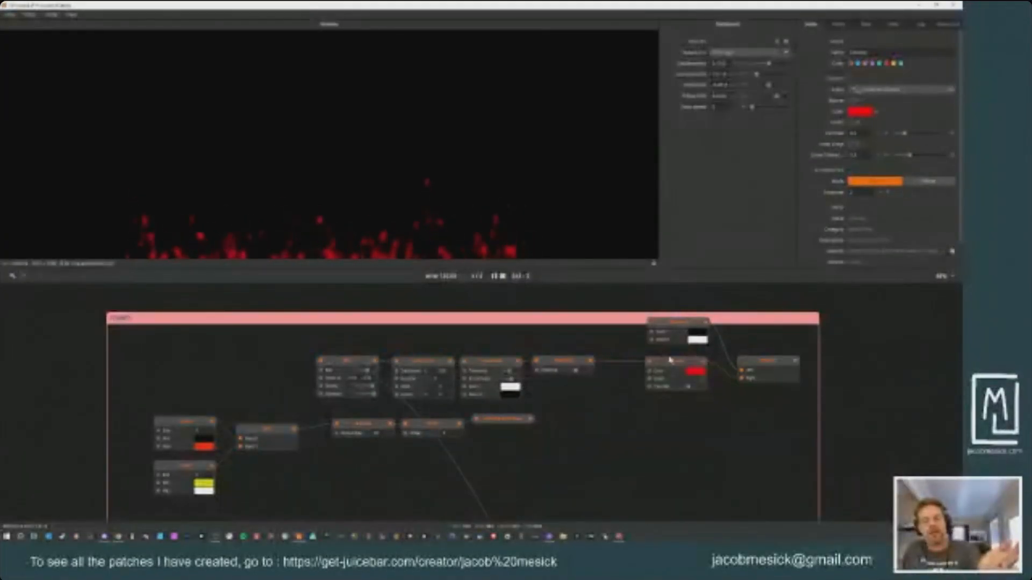
click(922, 182)
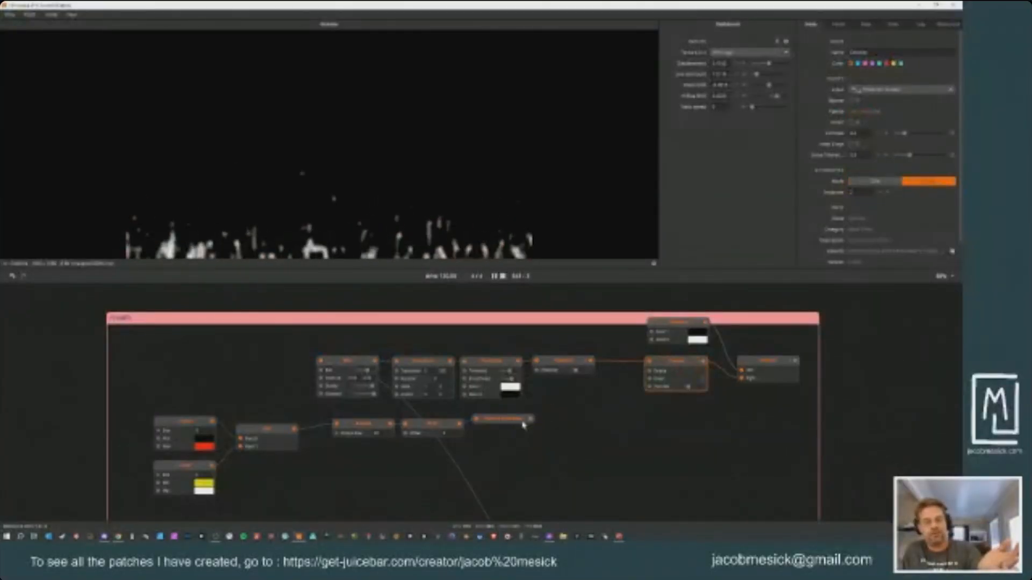
drag(531, 418, 649, 372)
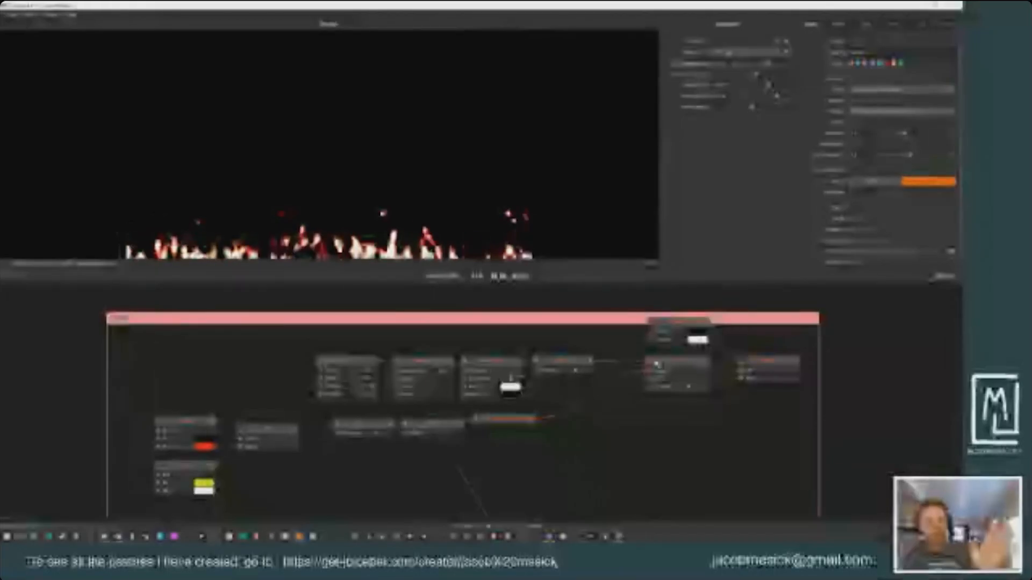
Step: Compare the outputs of the black-to-white Gradient, Colorize and Multiply nodes at the end of the FLAMES chain
click(680, 332)
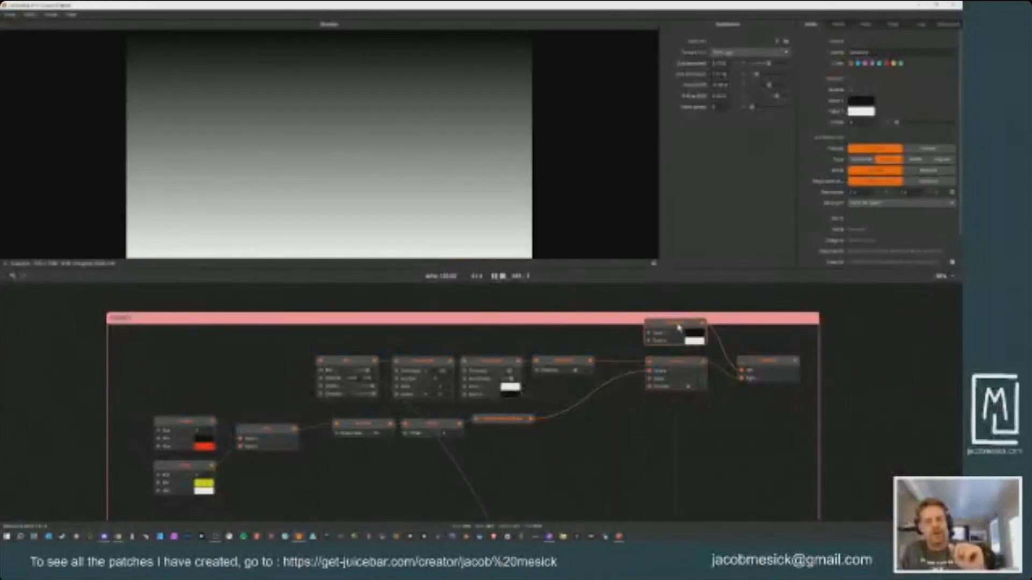
drag(681, 332, 685, 333)
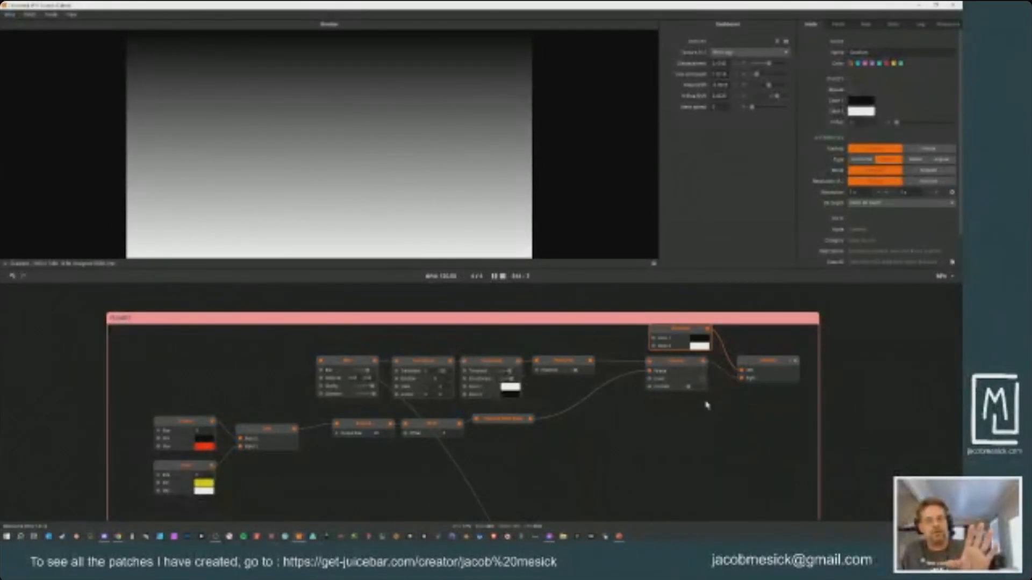
drag(683, 407, 513, 413)
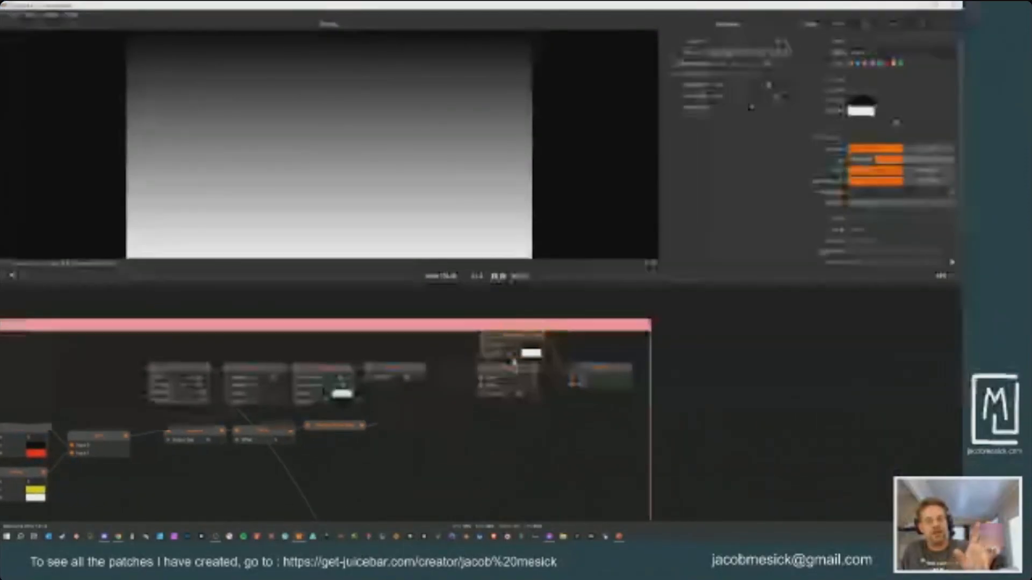
click(606, 371)
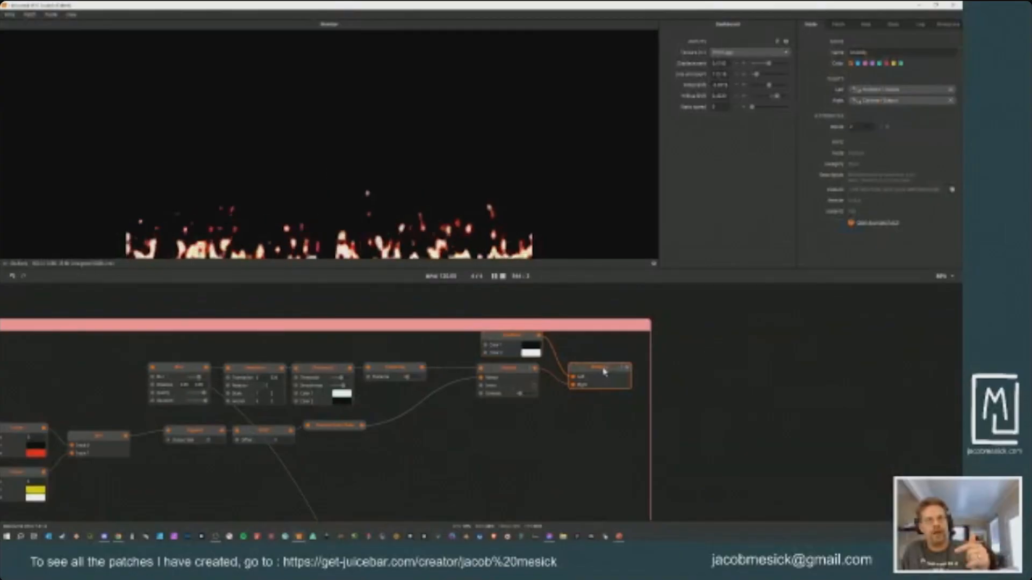
click(505, 372)
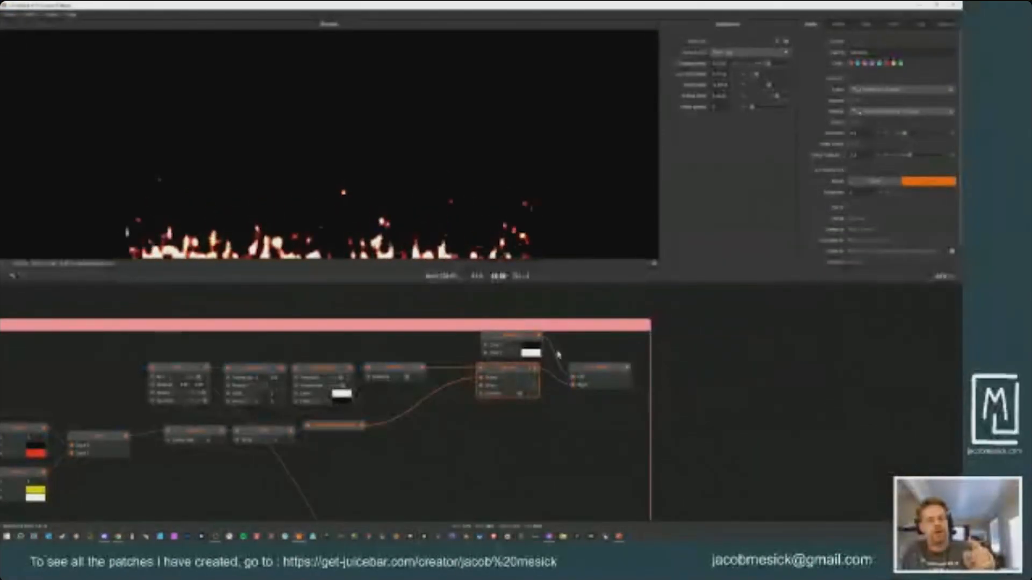
click(598, 367)
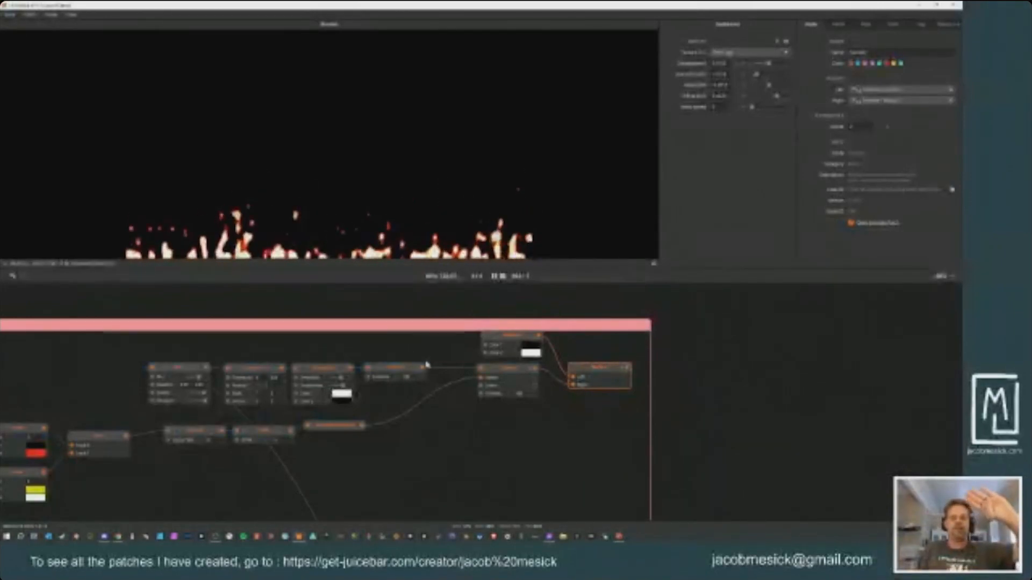
click(494, 343)
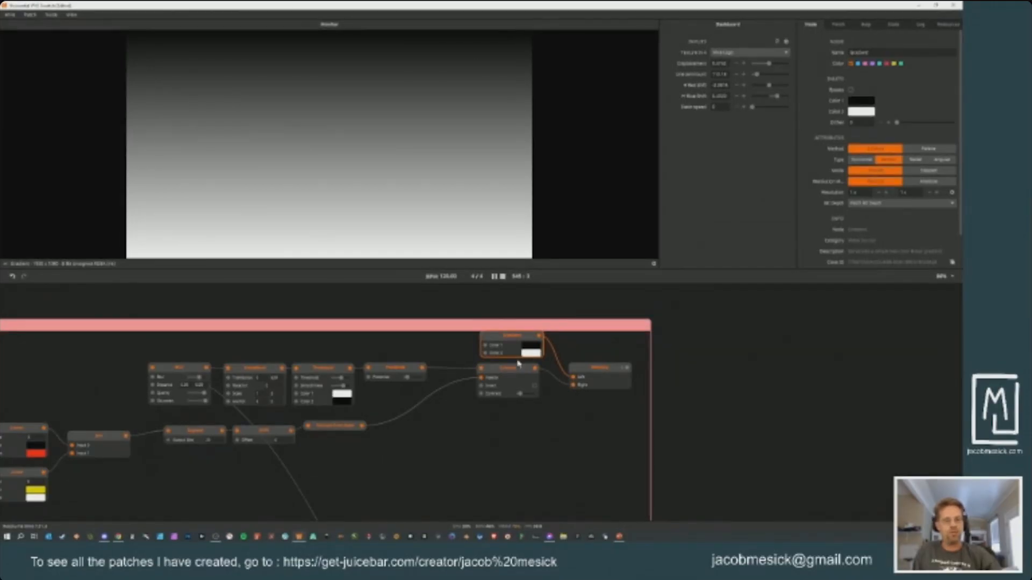
click(498, 379)
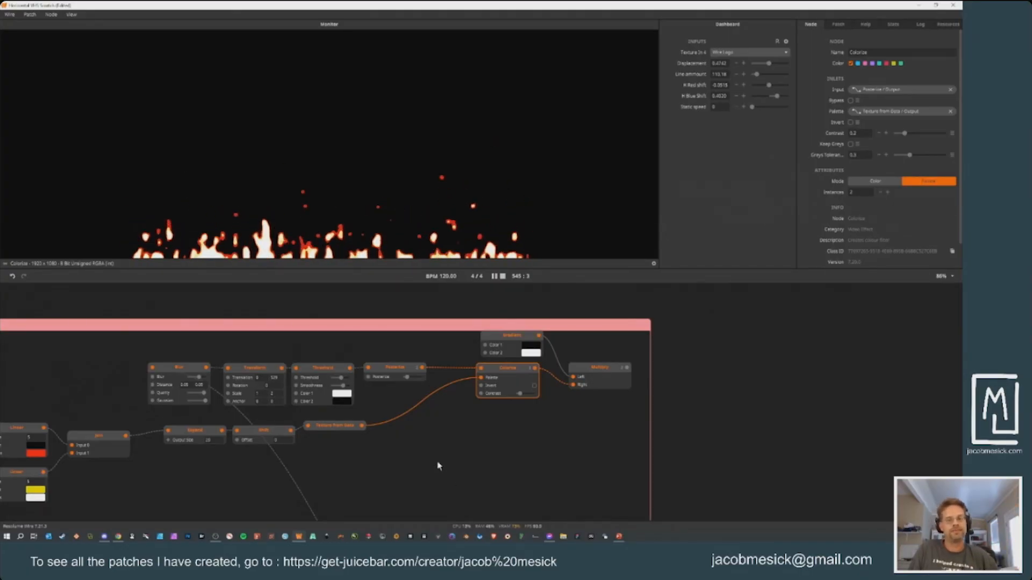
Step: Inspect the Video Mixer, Transform and Texture Out nodes in The Basics Delays 3 group
scroll(438, 466, down, 2)
drag(422, 408, 367, 225)
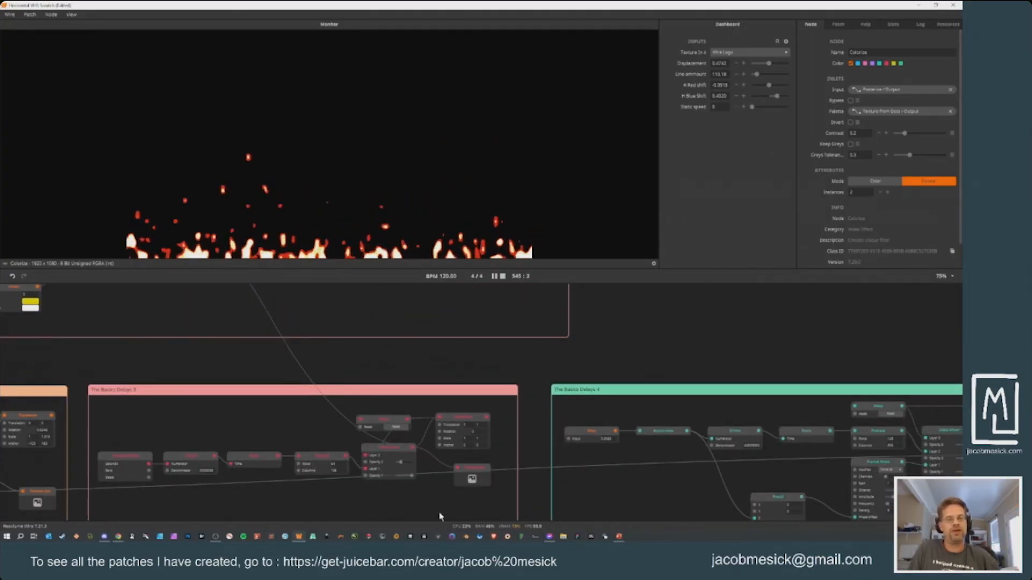
drag(367, 360, 466, 247)
click(501, 344)
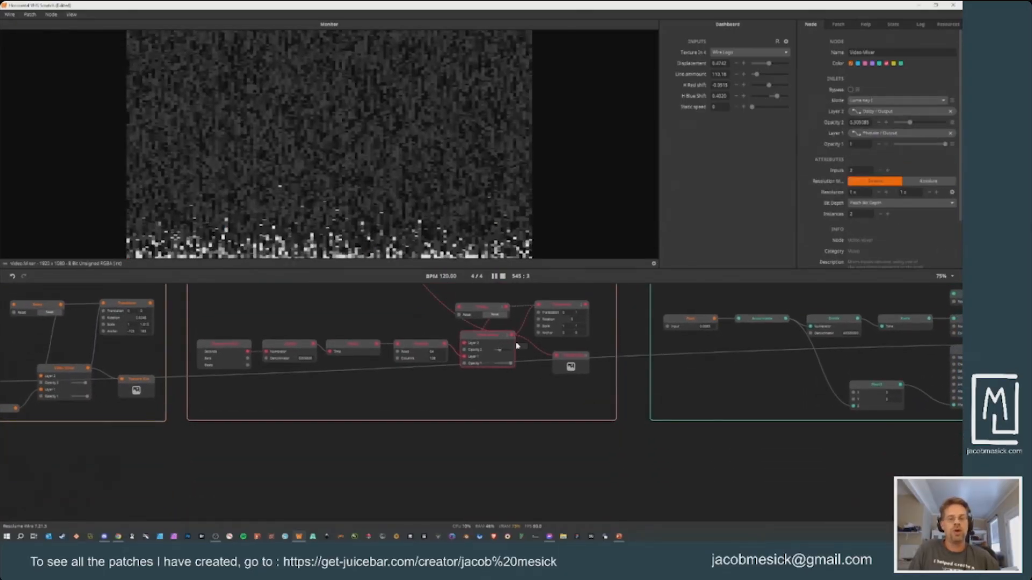
click(579, 367)
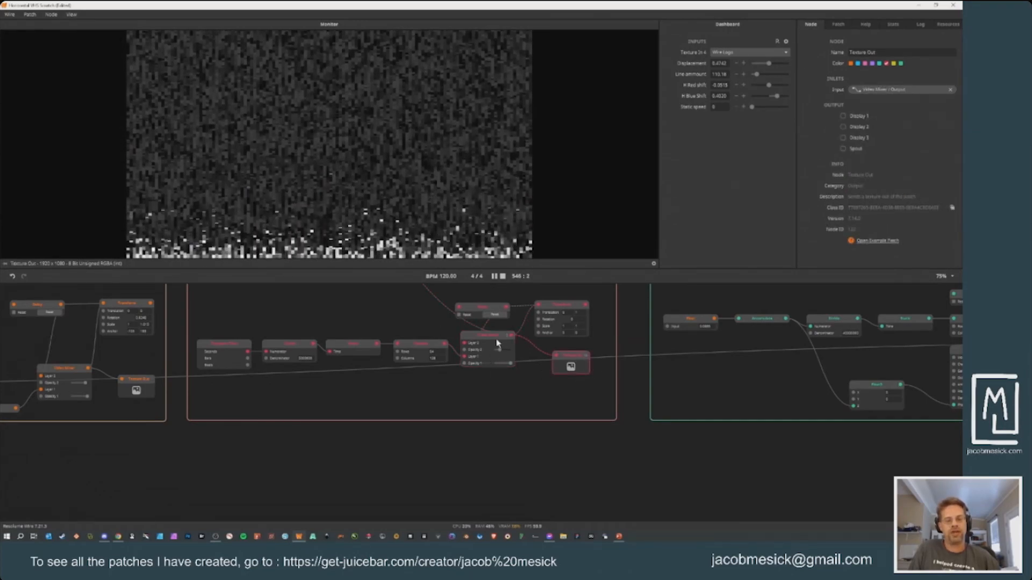
click(562, 306)
click(570, 357)
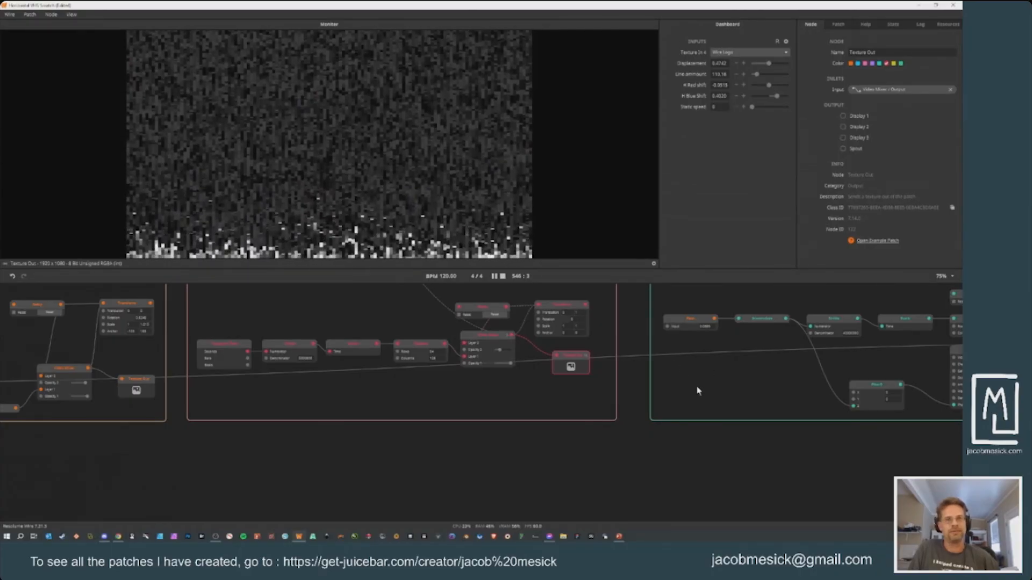
Step: Preview the Texture Out of the first The Basics Delays 4 group and adjust its Float node's Input value
drag(696, 390, 264, 438)
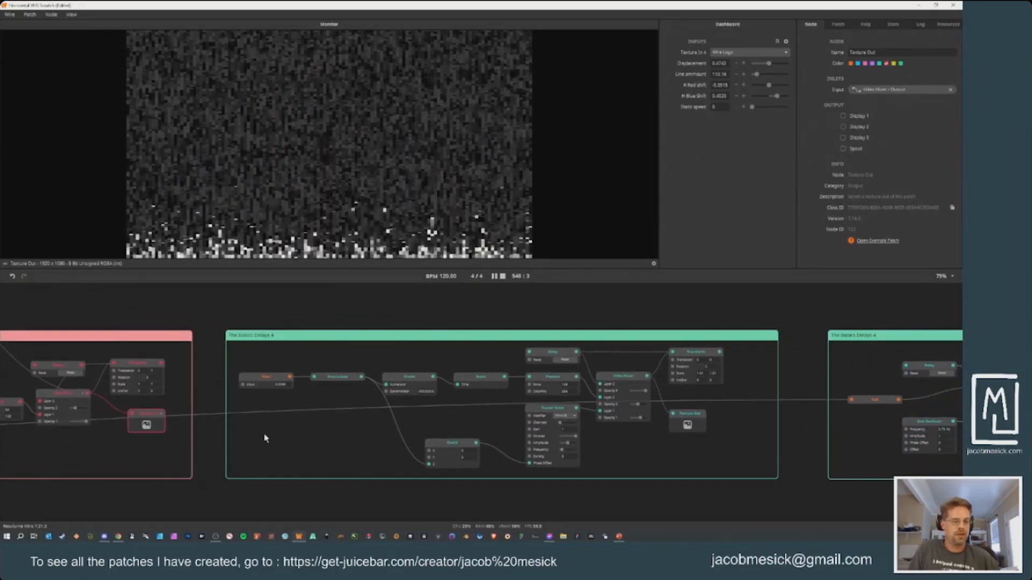
drag(492, 423, 407, 419)
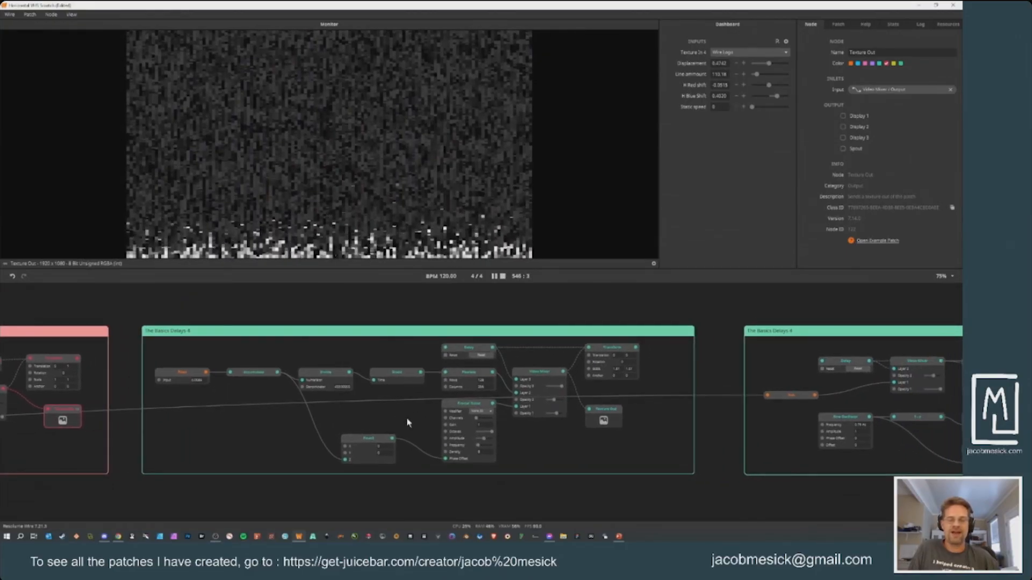
click(599, 415)
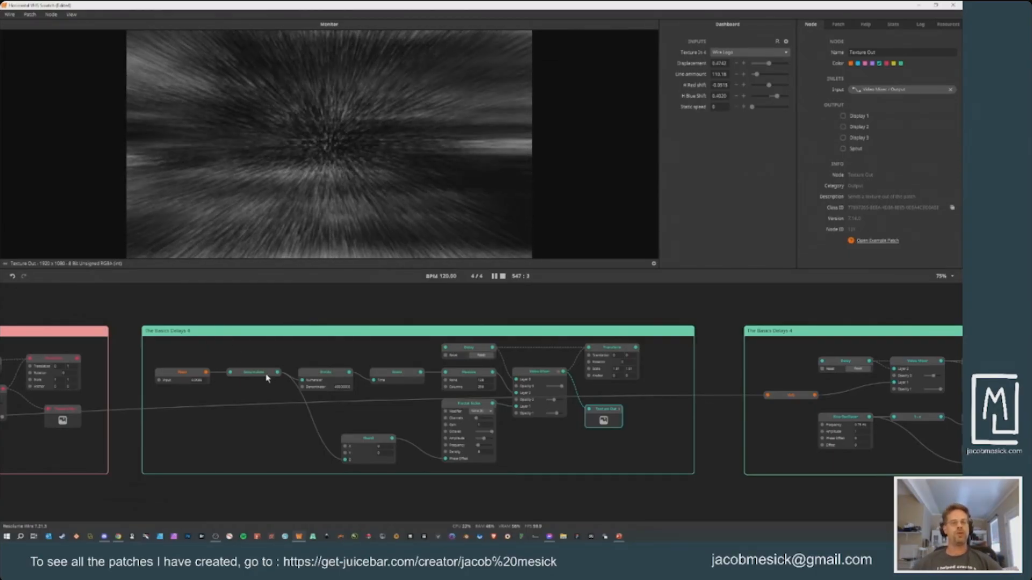
click(190, 374)
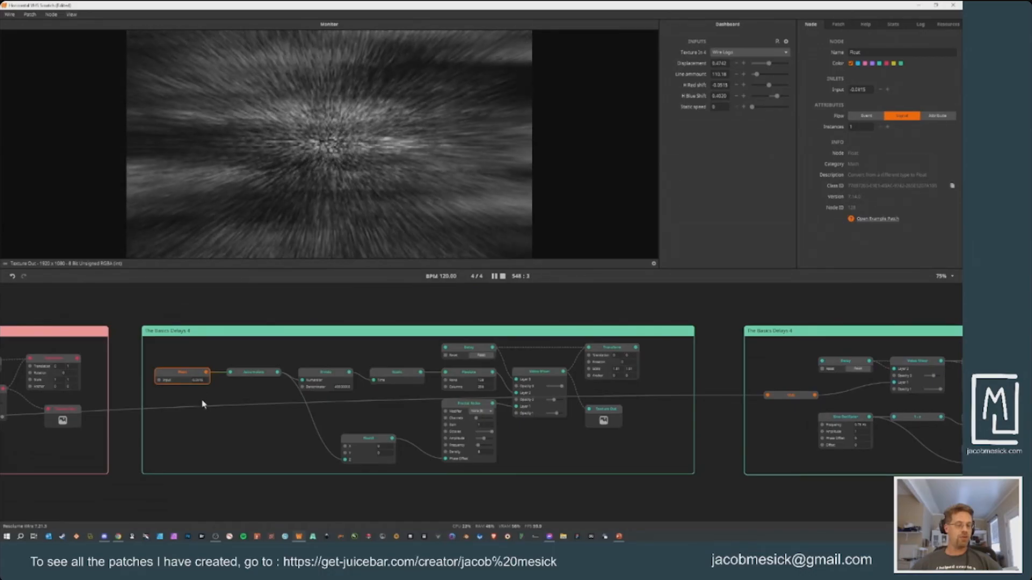
drag(207, 383, 208, 370)
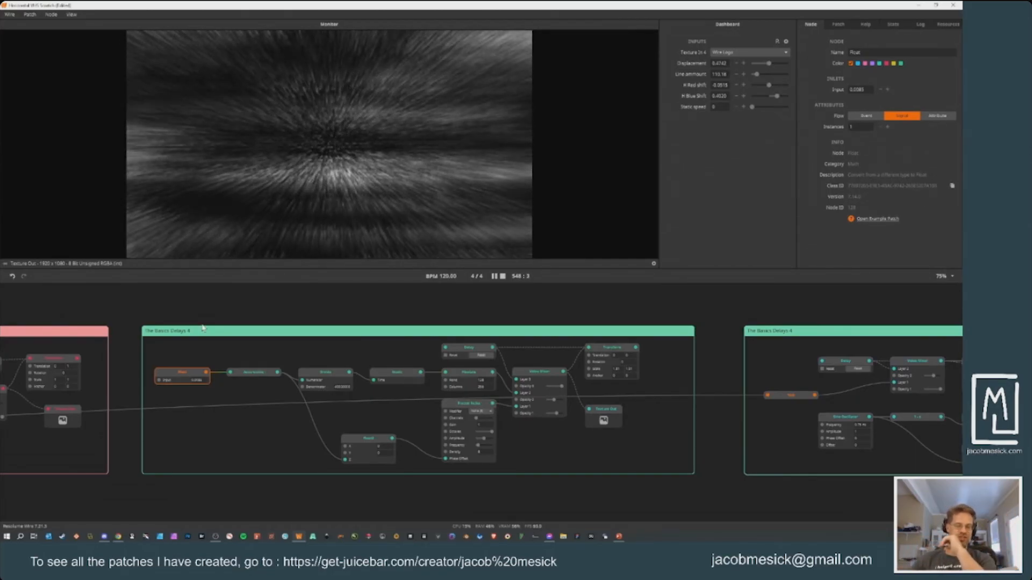
Step: Examine the Transport Time and Divide nodes that drive the static in The Basics Delays 3 group
drag(286, 360, 661, 302)
drag(85, 305, 187, 401)
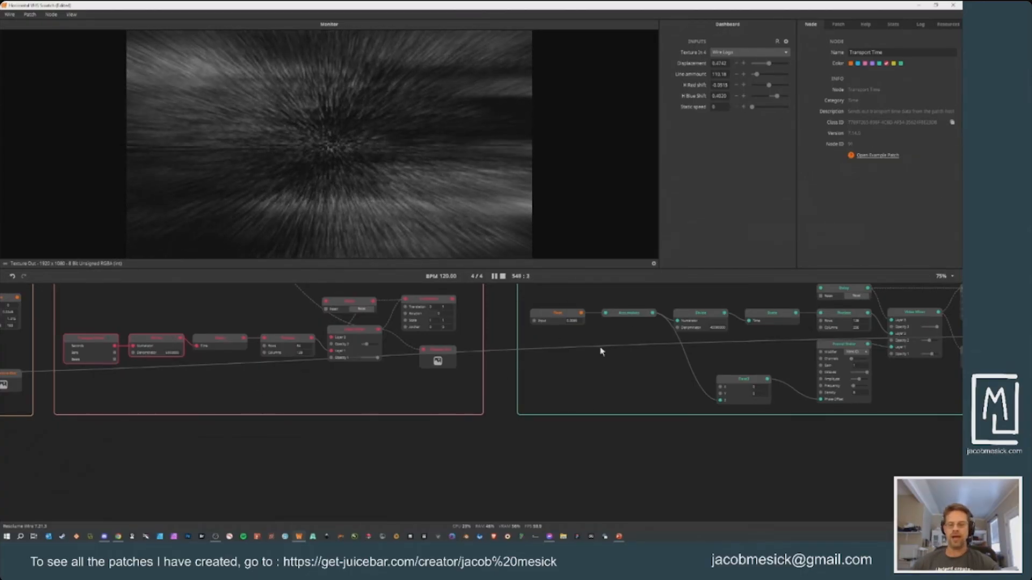
scroll(472, 449, up, 3)
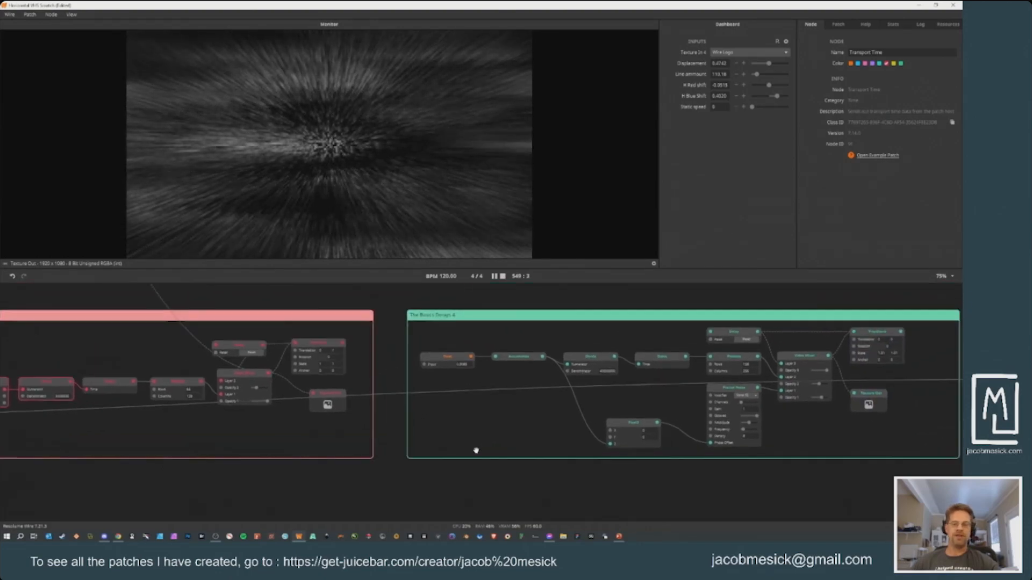
Step: Inspect the Accumulate output connection and the Divide and Static nodes it drives in The Basics Delays 4 group
click(349, 391)
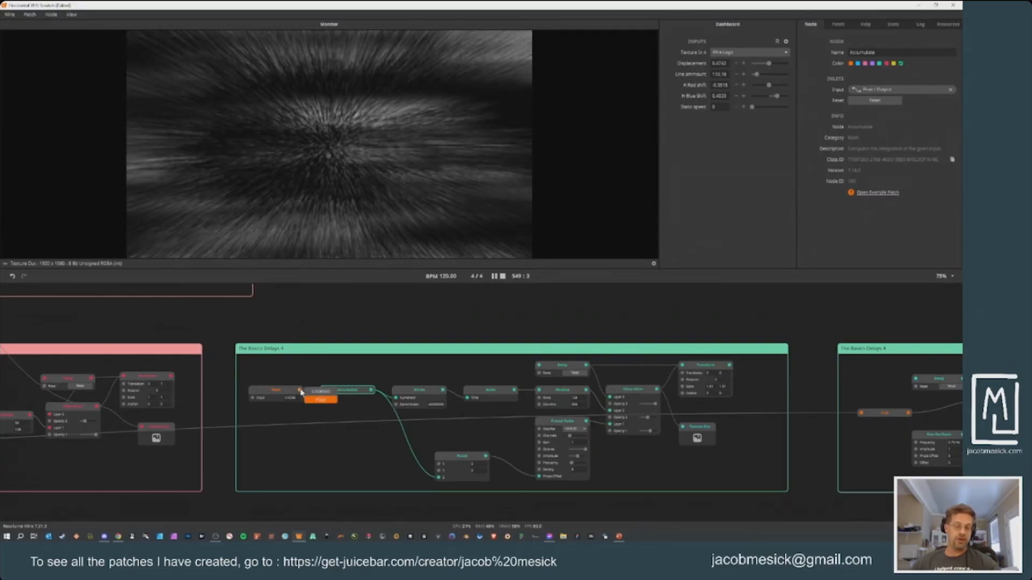
mouse_move(371, 392)
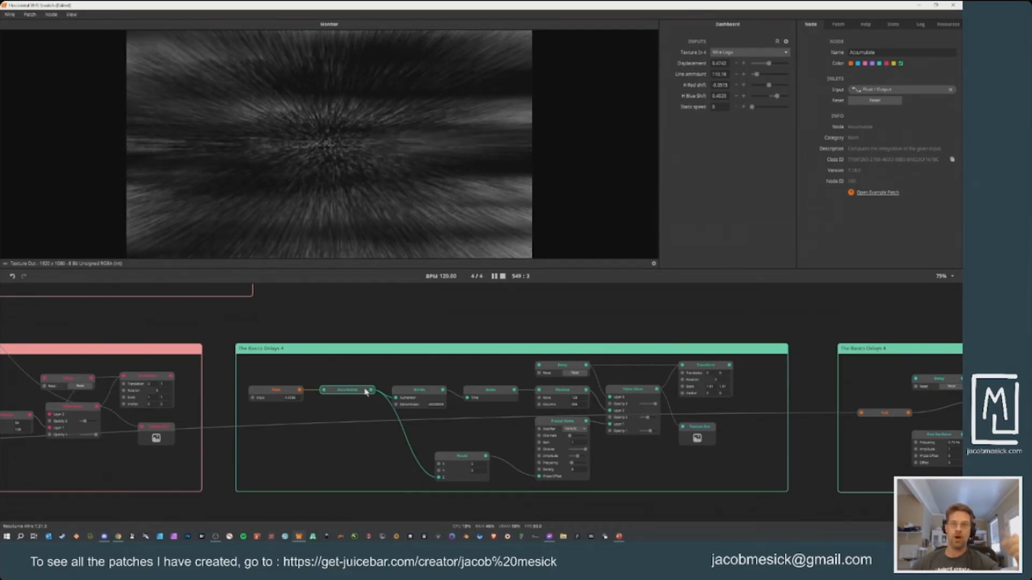
click(413, 398)
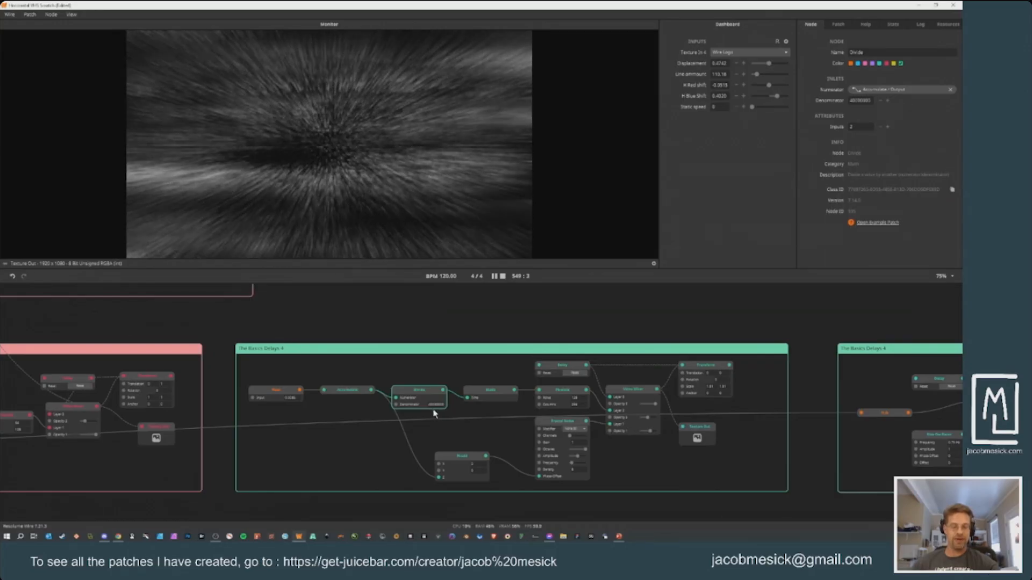
click(486, 396)
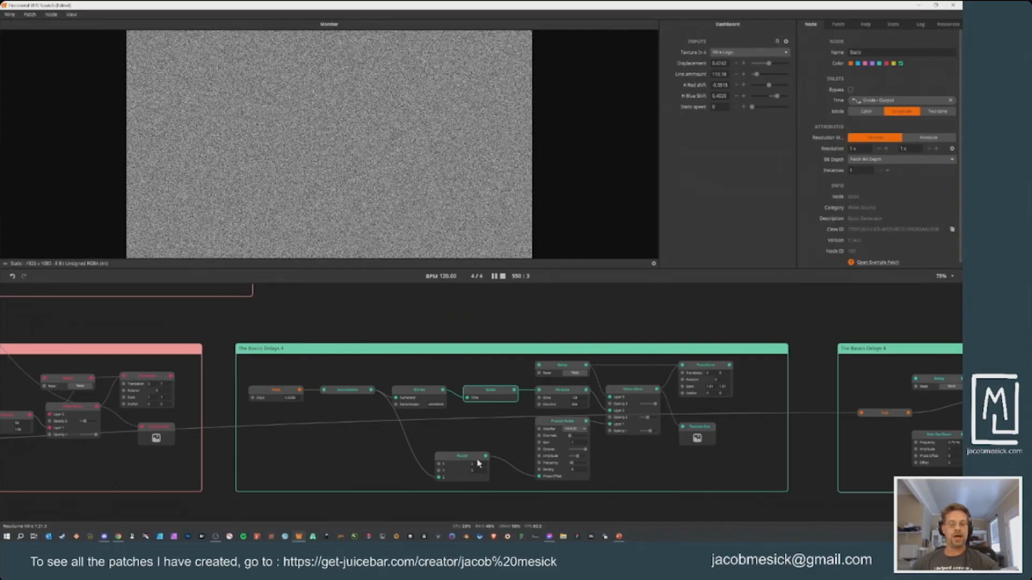
Step: Trace the Accumulate output into the Float3 node's Z input and preview the Fractal Noise node
click(347, 391)
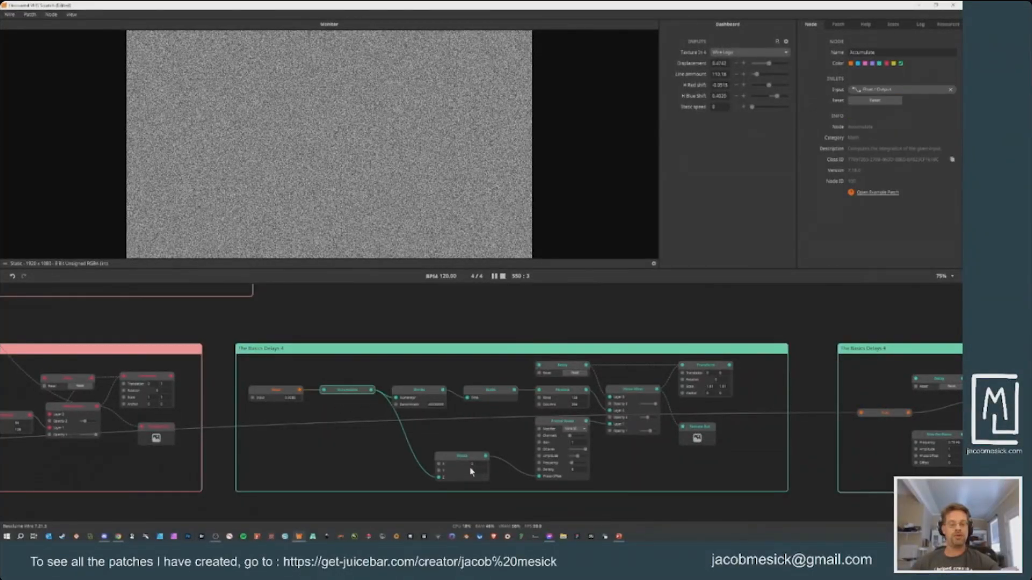
click(554, 423)
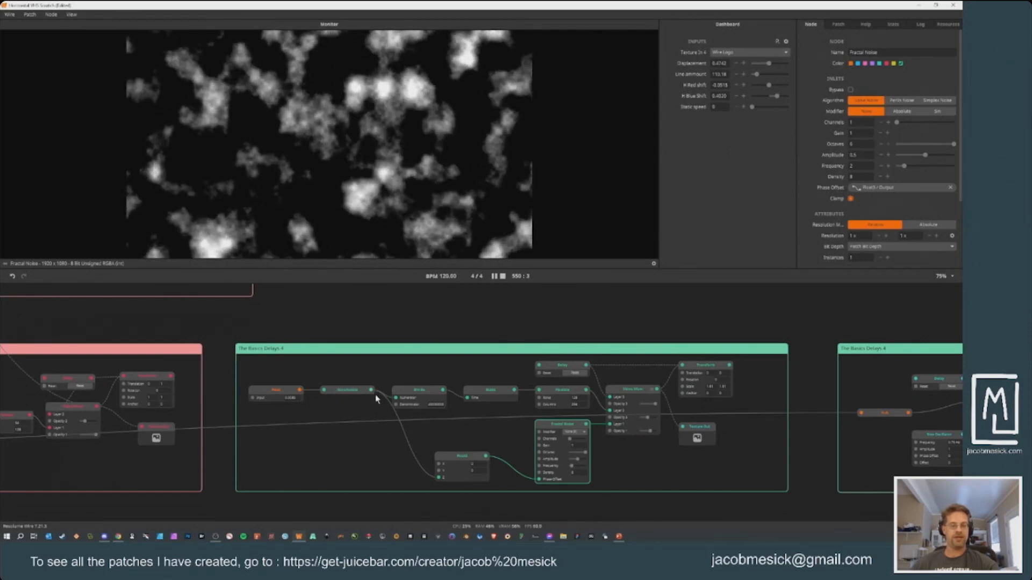
mouse_move(438, 483)
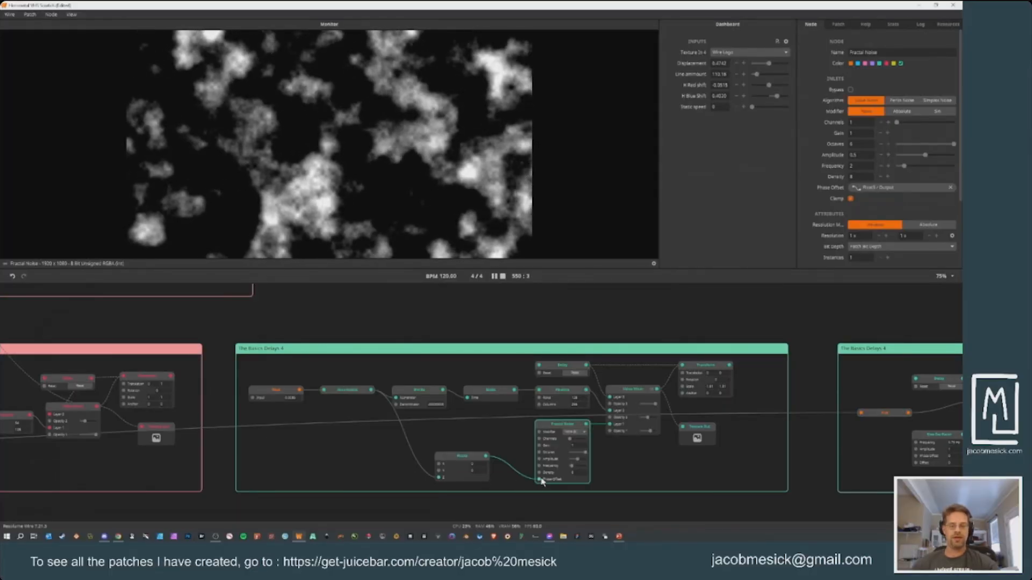
Step: Disconnect Float3 from the Fractal Noise node's Phase Offset and vary the Phase Offset value manually
mouse_move(537, 481)
drag(537, 481, 441, 456)
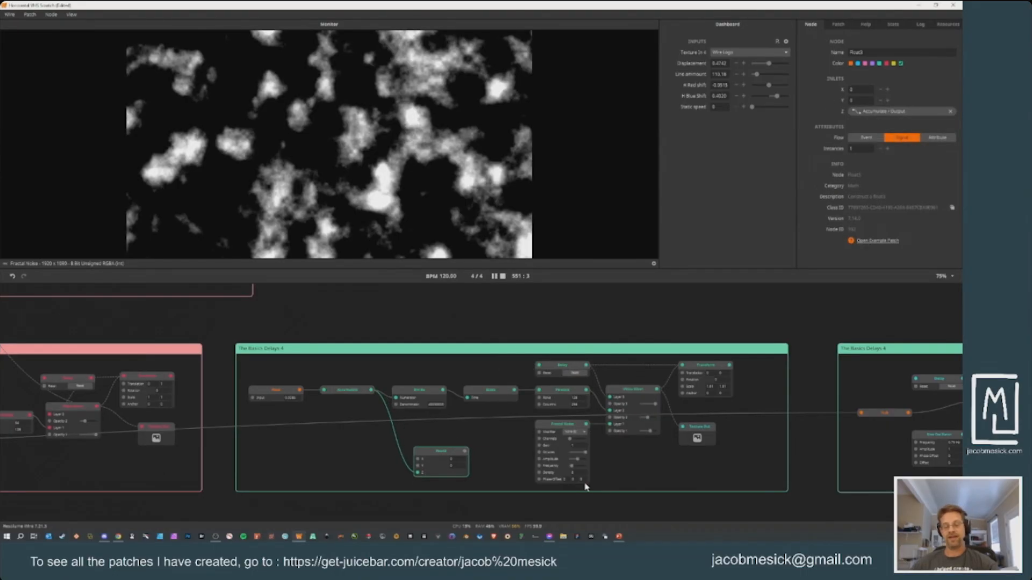
drag(583, 480, 568, 447)
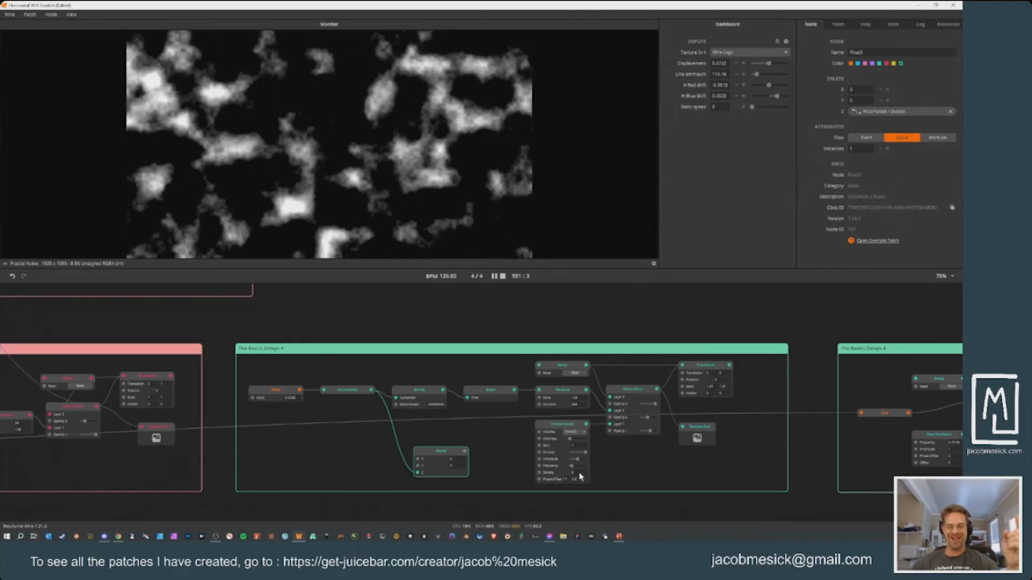
Step: Undo the Phase Offset changes and the disconnection of Float3 from the Fractal Noise node
mouse_move(573, 479)
mouse_down()
mouse_move(575, 511)
mouse_move(571, 500)
mouse_up()
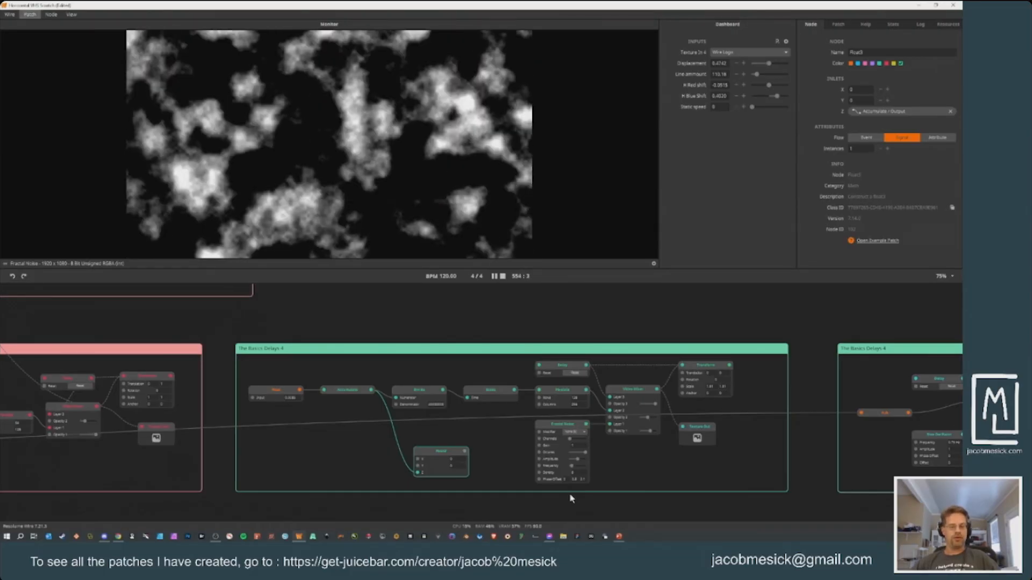
key(ctrl+z)
key(ctrl+z)
key(ctrl+z)
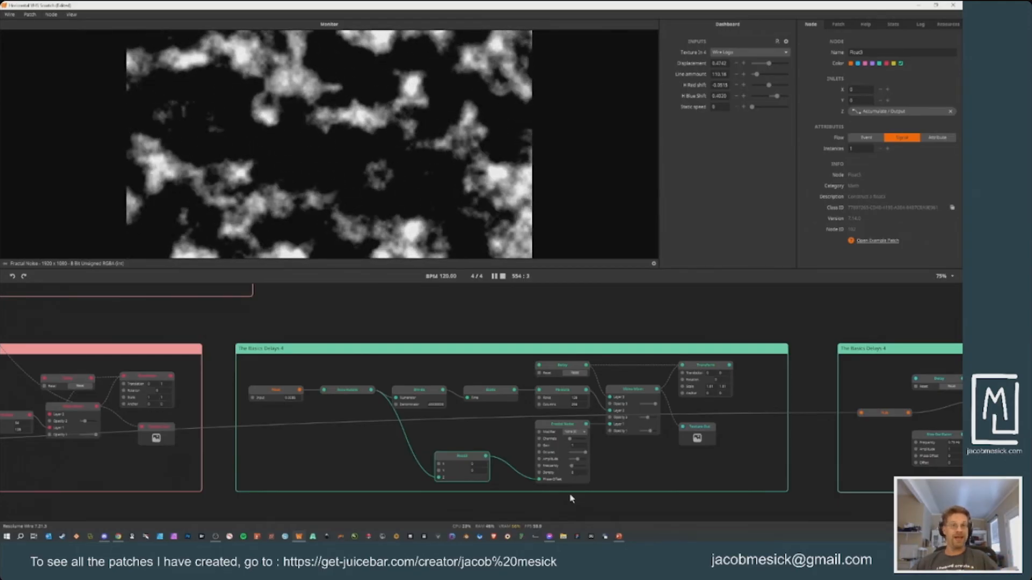
Step: Compare The Basics Delays 3 and 4 groups, then shift the Delays 4 Texture Out node slightly away from the Video Mixer and preview it
click(556, 428)
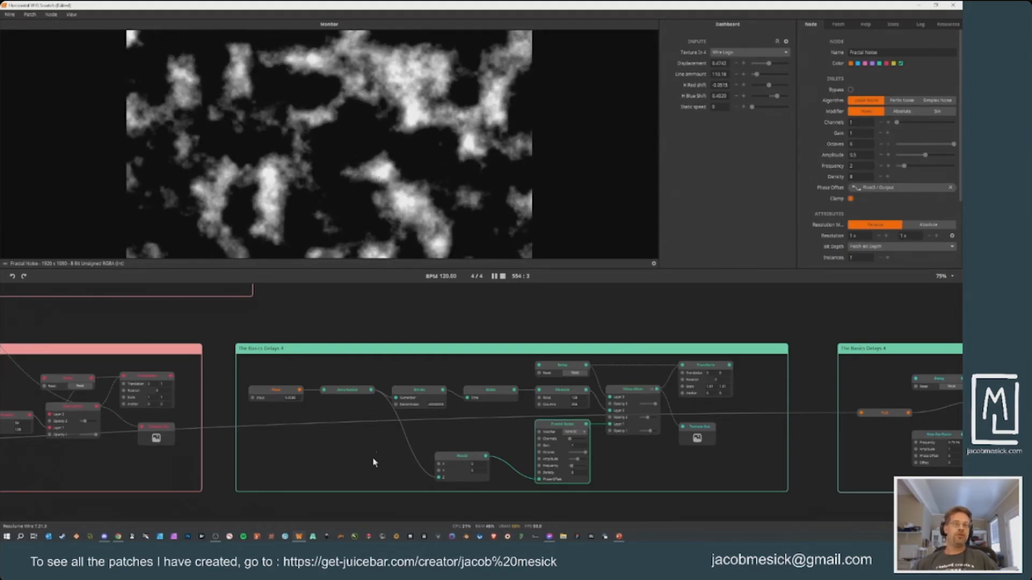
scroll(508, 445, right, 5)
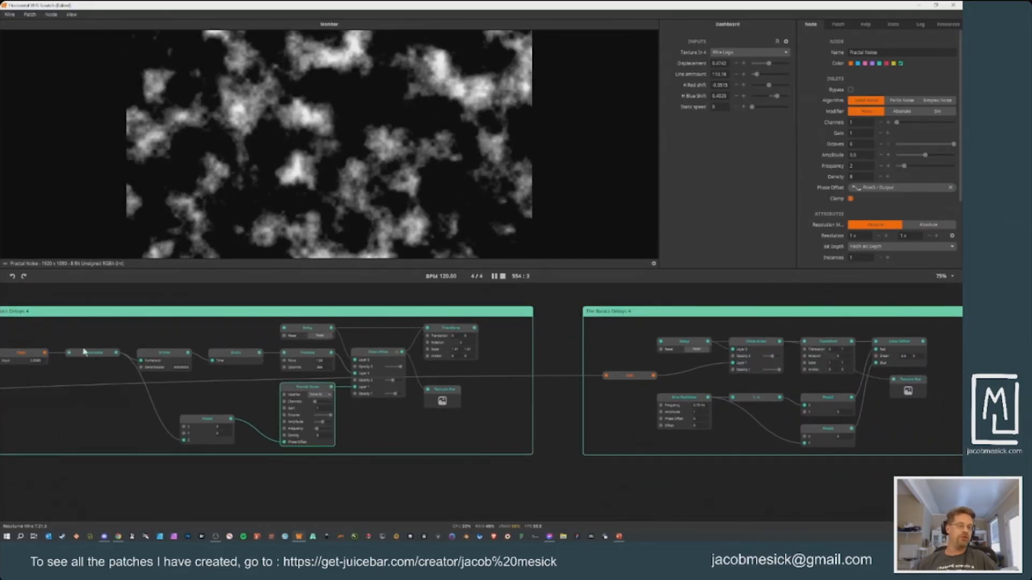
scroll(109, 412, left, 10)
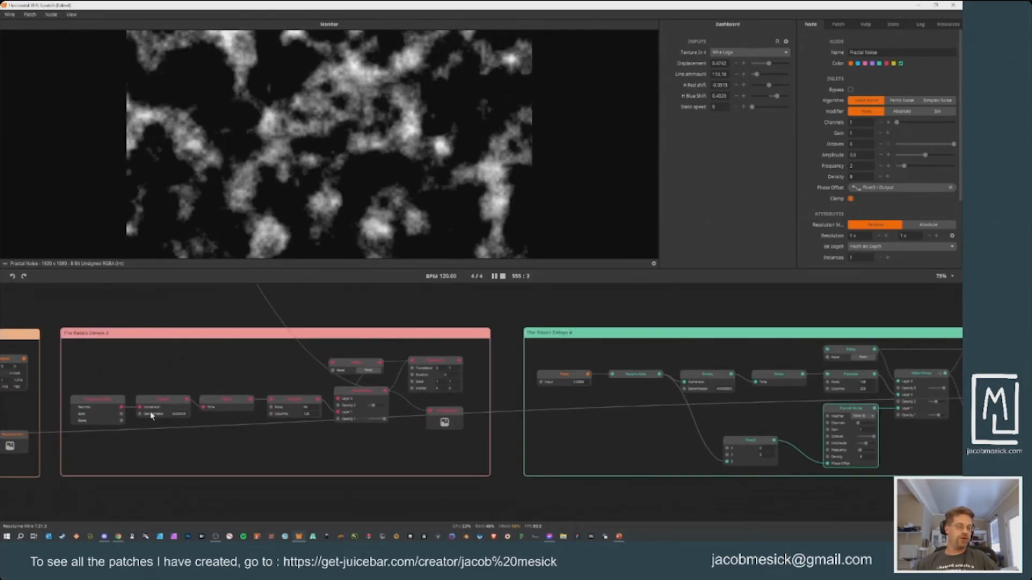
scroll(607, 489, right, 9)
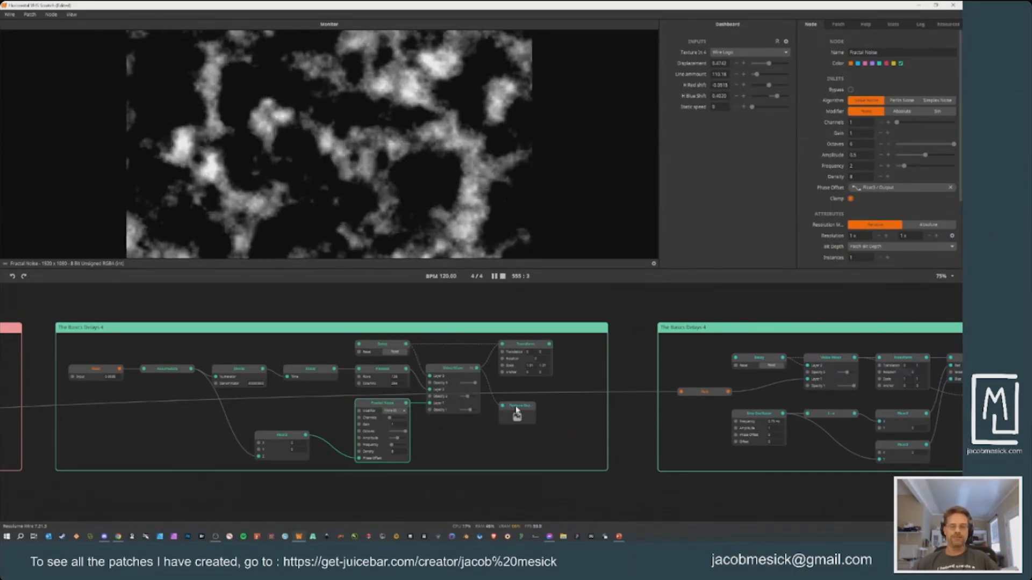
drag(516, 411, 532, 412)
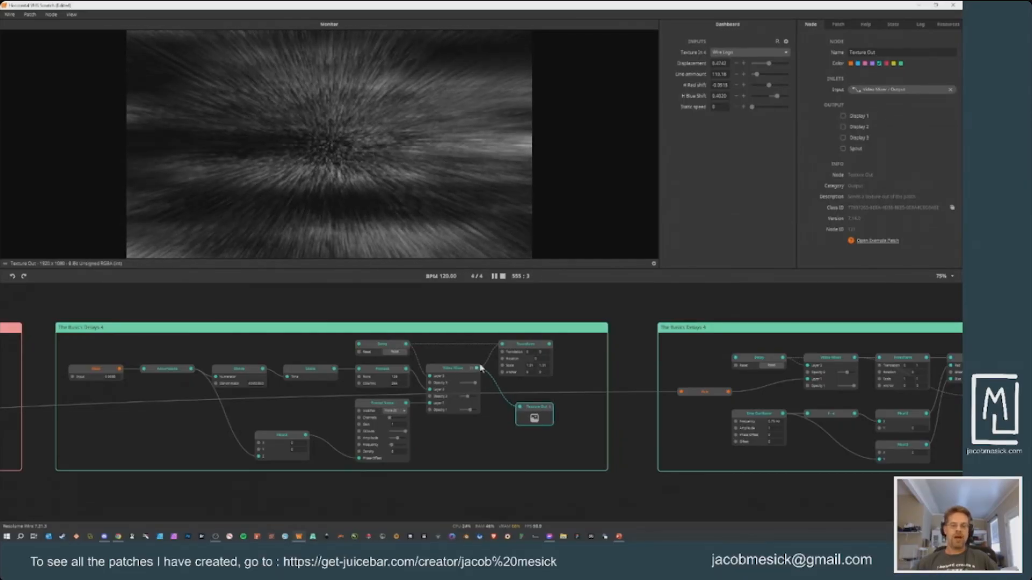
Step: Preview the Pixelate node and set the Video Mixer's Opacity 3 and Opacity 2 to 0 to isolate the fractal noise
click(369, 371)
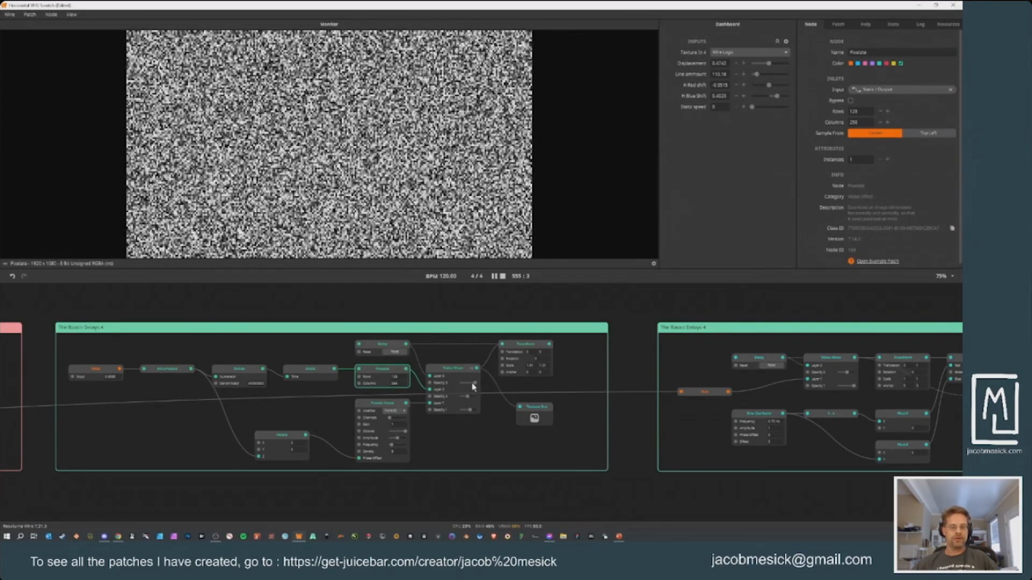
click(426, 370)
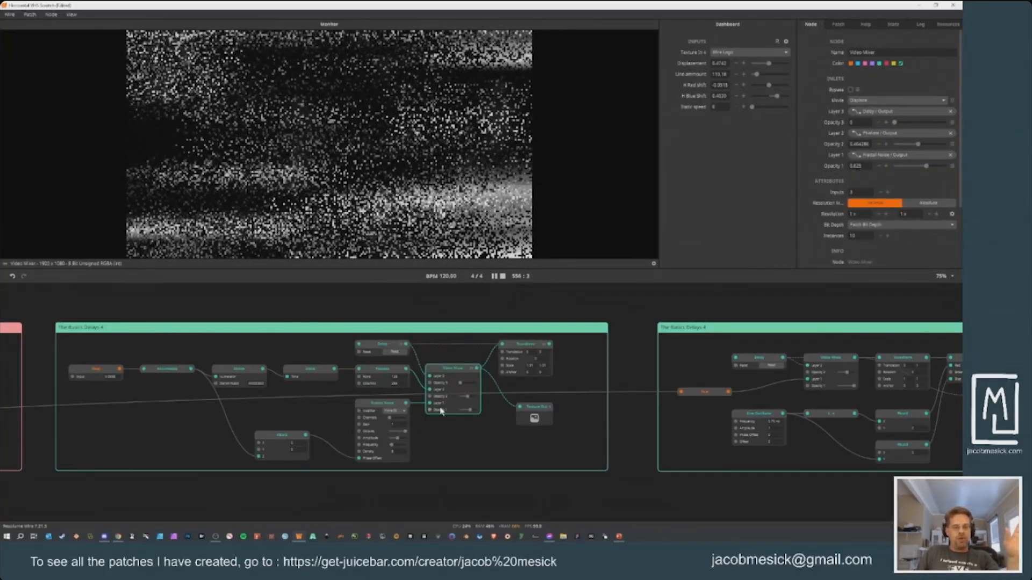
drag(463, 397, 448, 401)
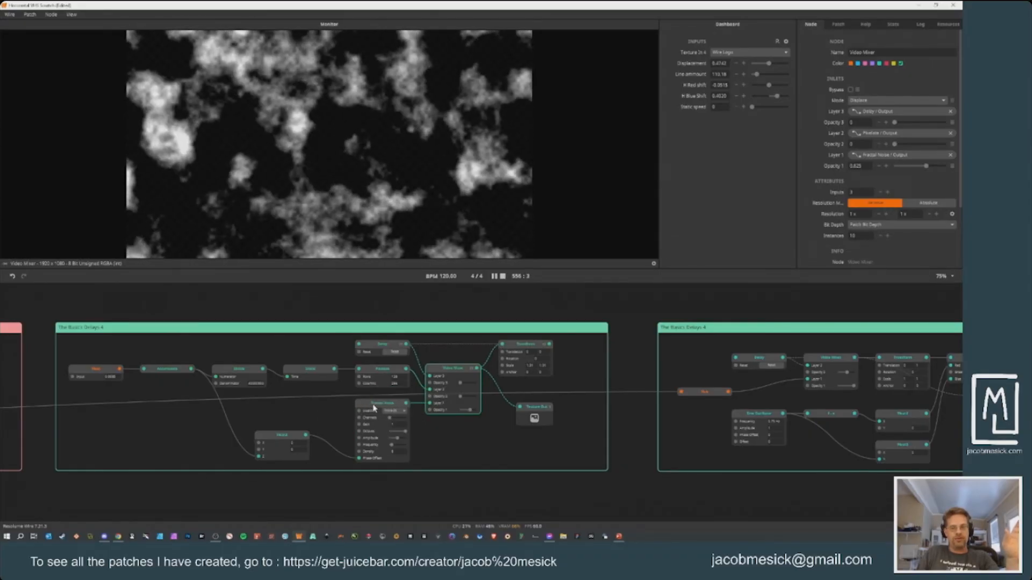
Step: Preview the Pixelate node, then set the Video Mixer's Opacity 2 to about 0.43 and Opacity 3 to 1
click(381, 378)
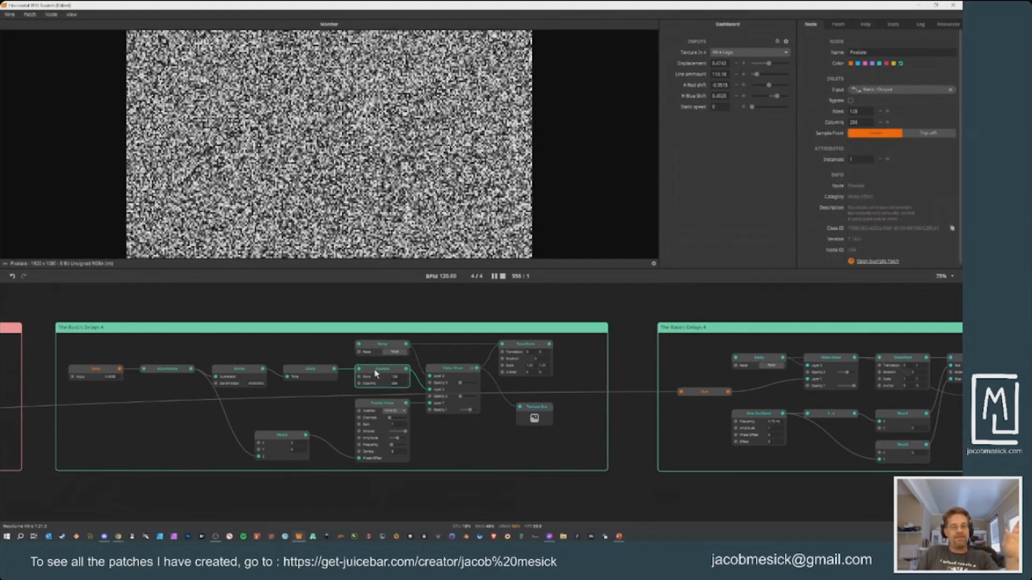
click(445, 376)
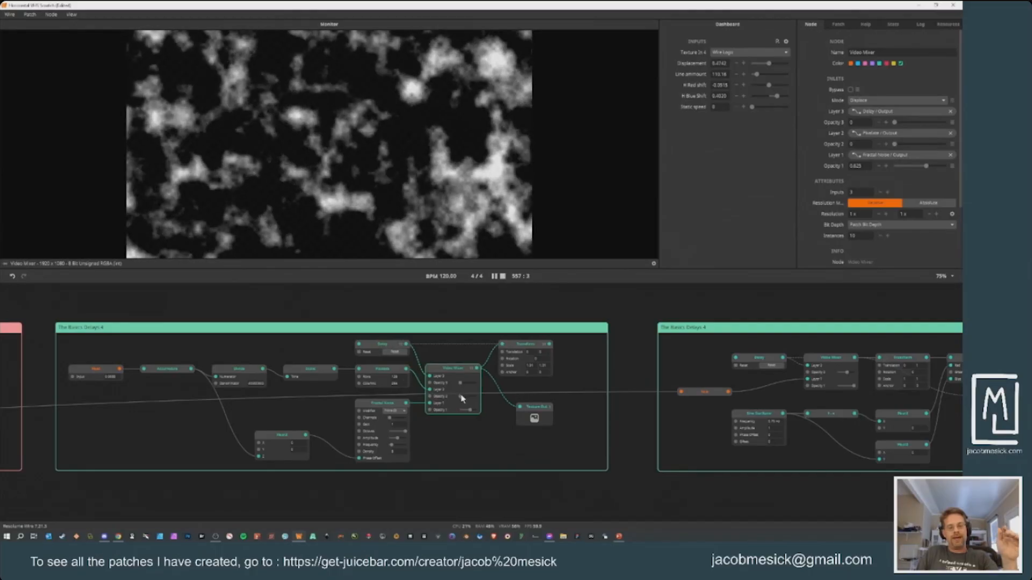
drag(460, 397, 466, 396)
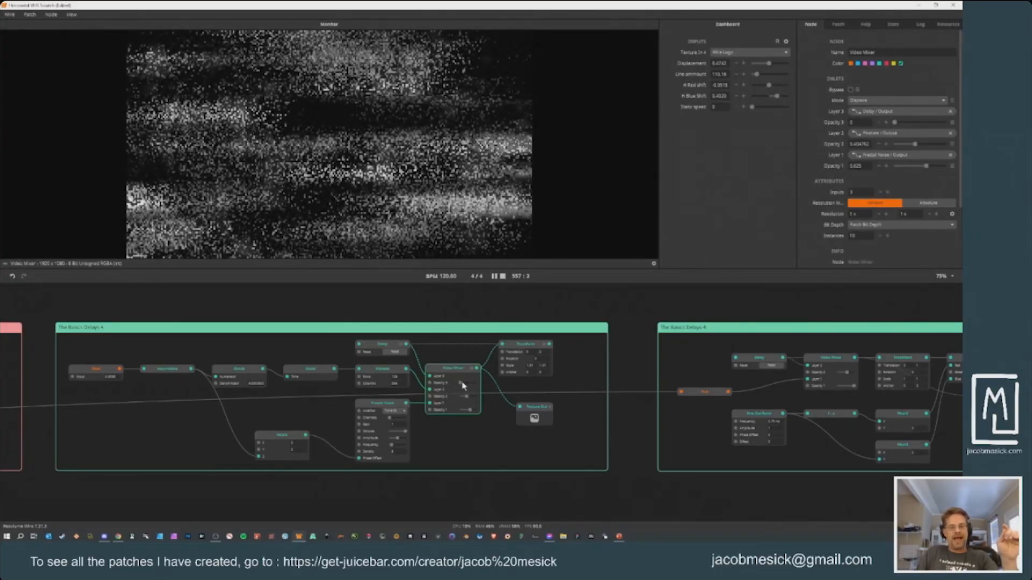
drag(463, 385, 508, 390)
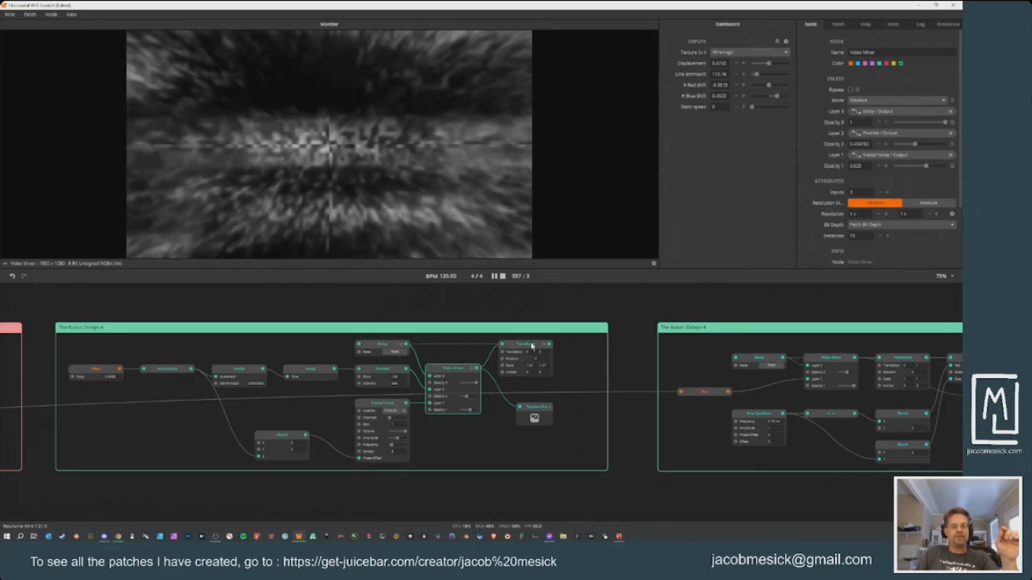
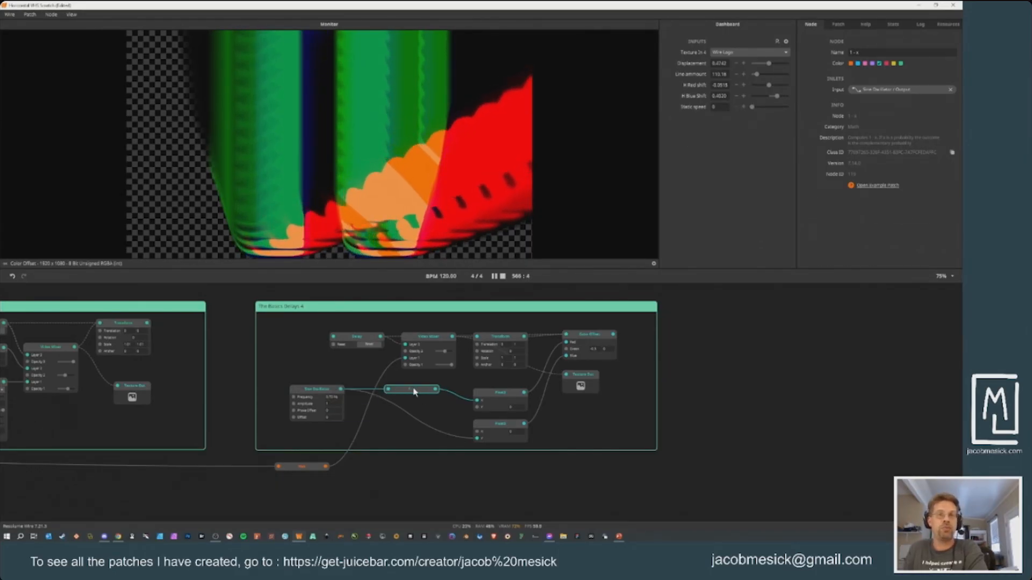
Step: Inspect the Color Offset node's red and blue inputs and move the nearby Texture Out node away from it
mouse_move(436, 391)
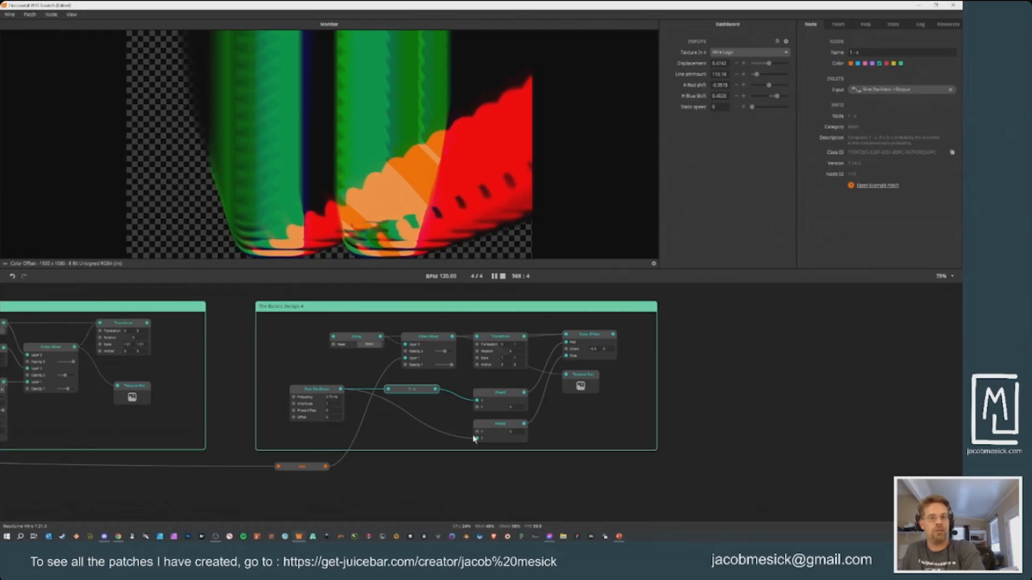
click(579, 341)
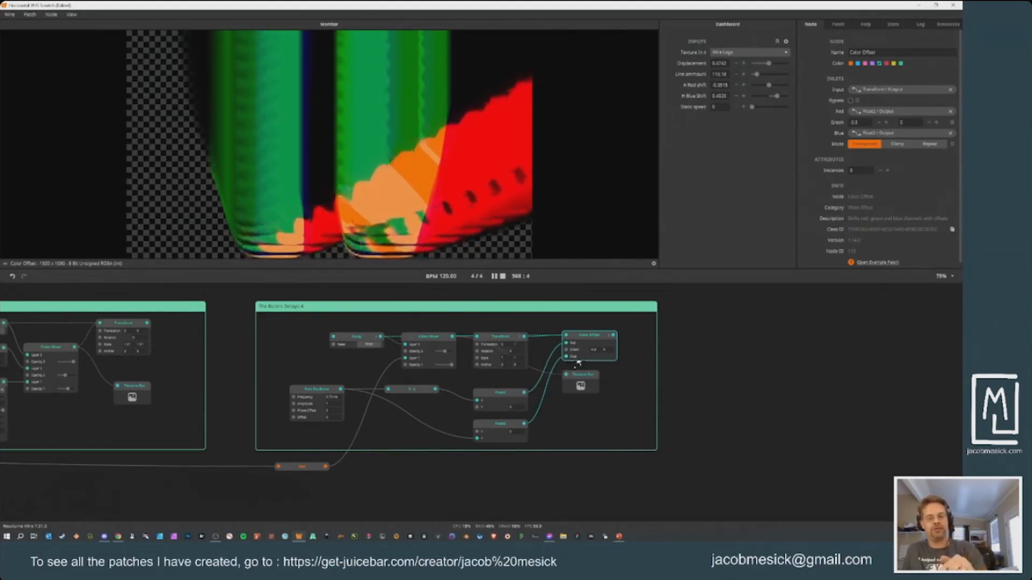
click(587, 380)
drag(587, 381, 633, 386)
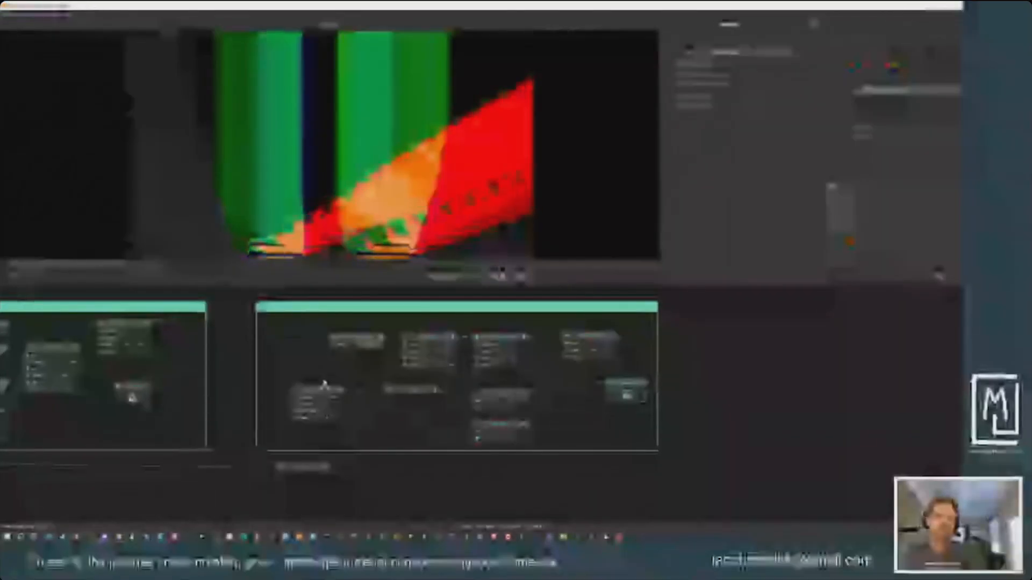
Step: Go to the Horizontal VHS Scratch group, look over its node network and preview the Hub node fed by the texture input
scroll(329, 395, down, 5)
drag(338, 373, 667, 289)
drag(273, 393, 693, 275)
drag(510, 325, 465, 360)
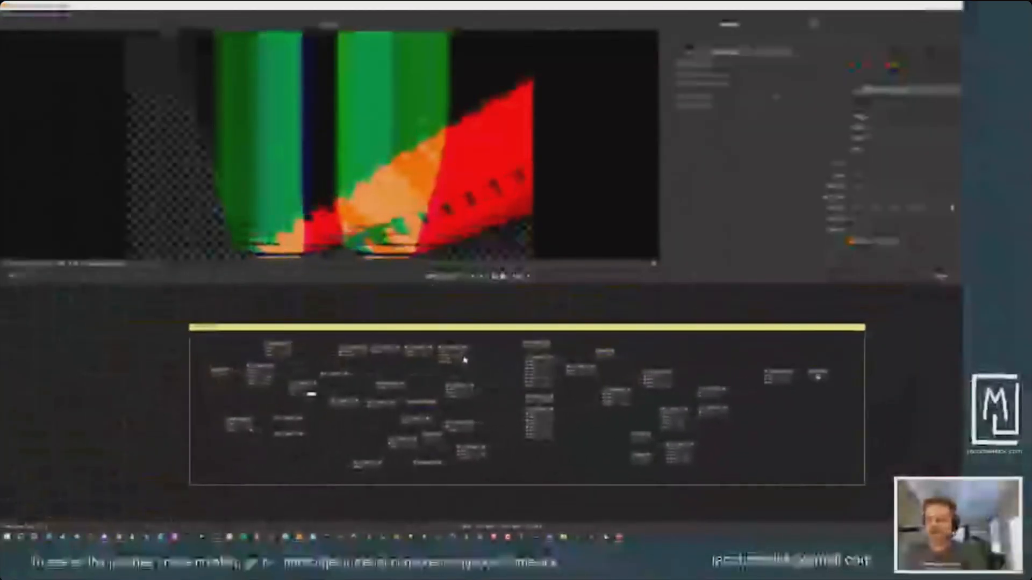
scroll(375, 383, up, 1)
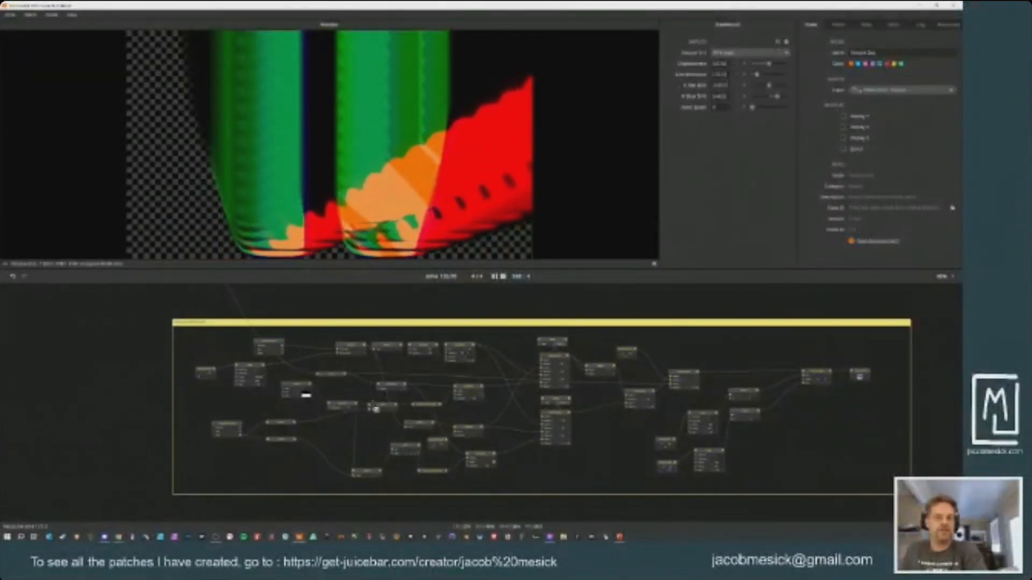
scroll(372, 404, up, 2)
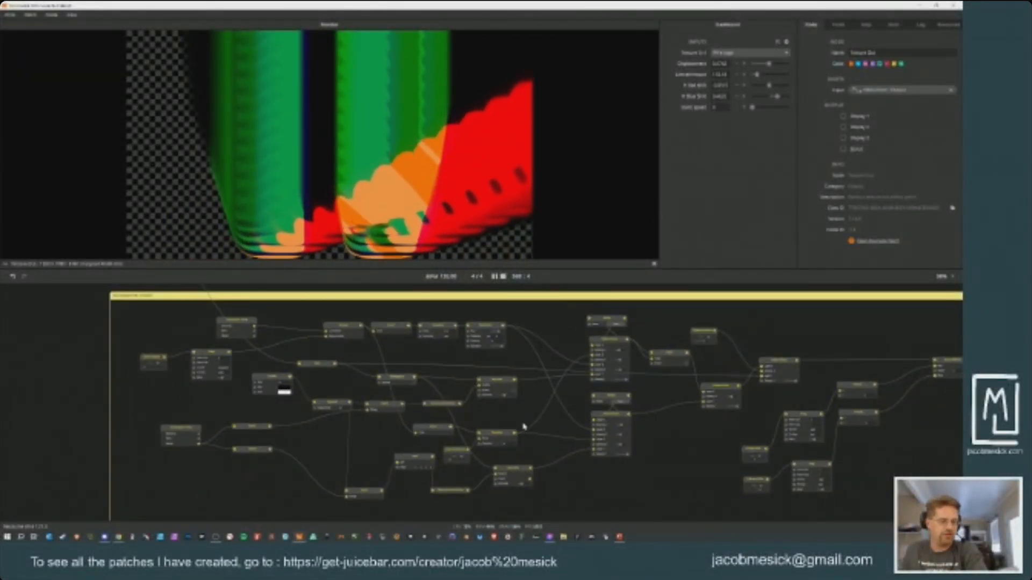
drag(378, 422, 456, 520)
drag(437, 434, 465, 459)
click(734, 444)
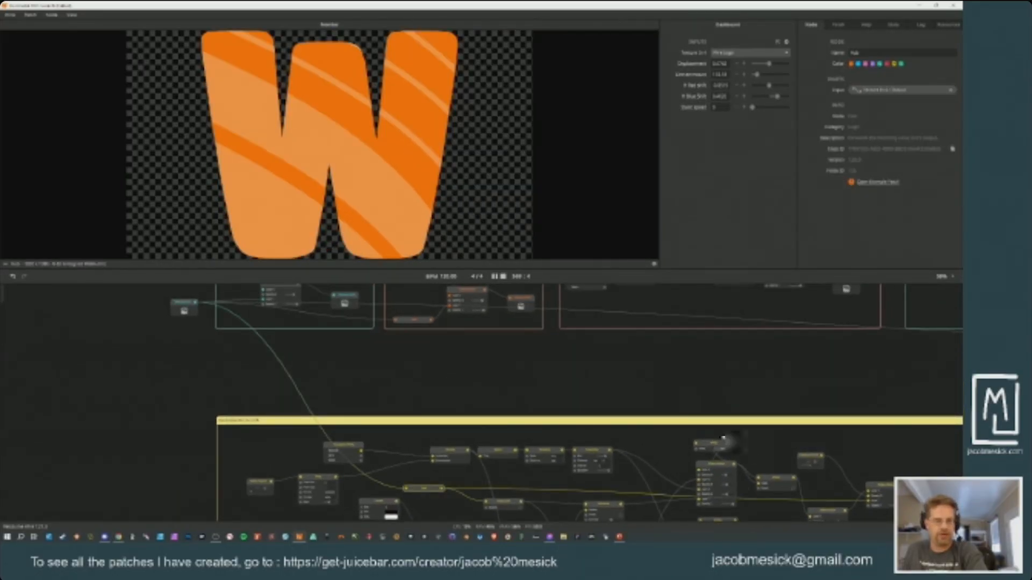
drag(737, 444, 417, 330)
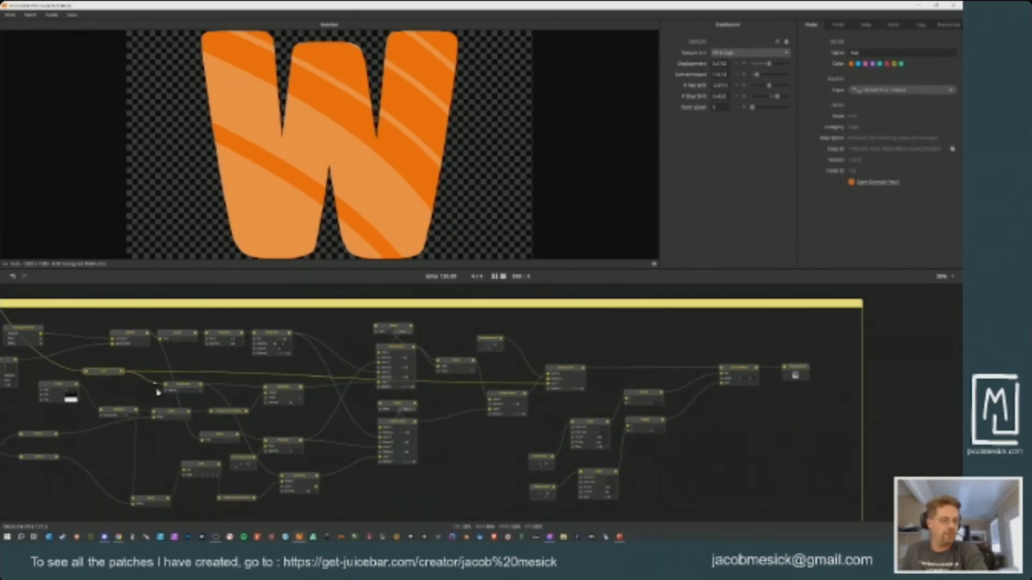
drag(111, 389, 518, 476)
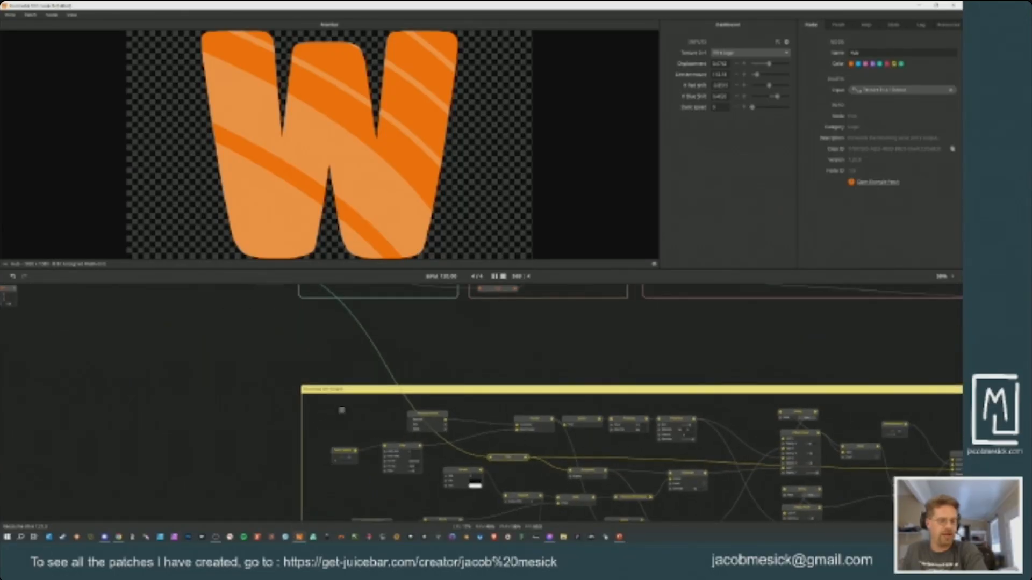
Step: Select the unneeded nodes outside the Horizontal VHS Scratch group and delete them
drag(250, 329, 300, 429)
drag(505, 442, 378, 306)
drag(352, 372, 674, 536)
drag(150, 332, 404, 439)
key(Delete)
Step: Preview the Hub, Greyscale and Colorize nodes in the Horizontal VHS Scratch group
drag(802, 349, 568, 440)
drag(668, 329, 409, 494)
drag(497, 513, 429, 285)
drag(443, 495, 441, 245)
scroll(529, 312, up, 3)
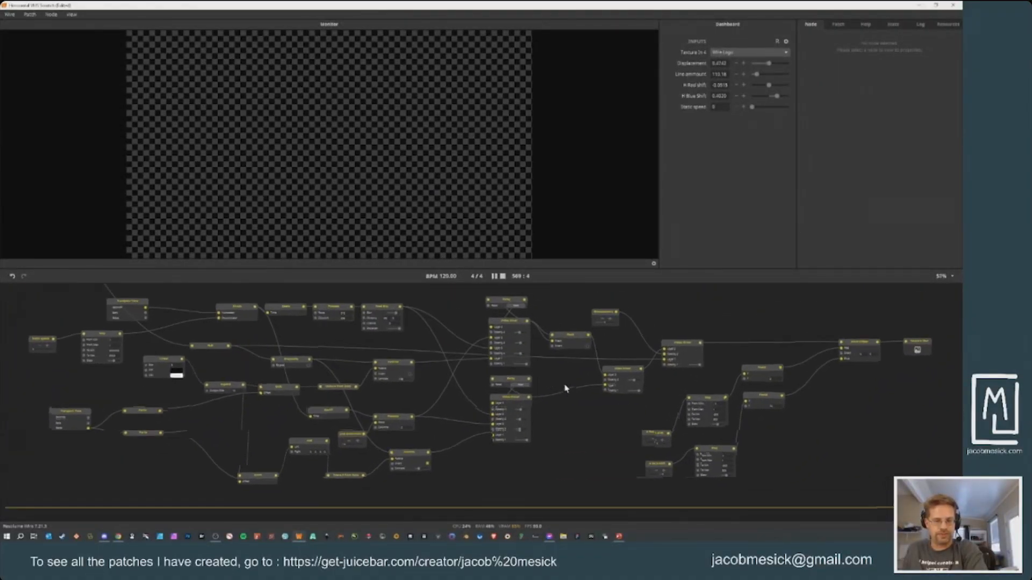
drag(353, 410, 572, 440)
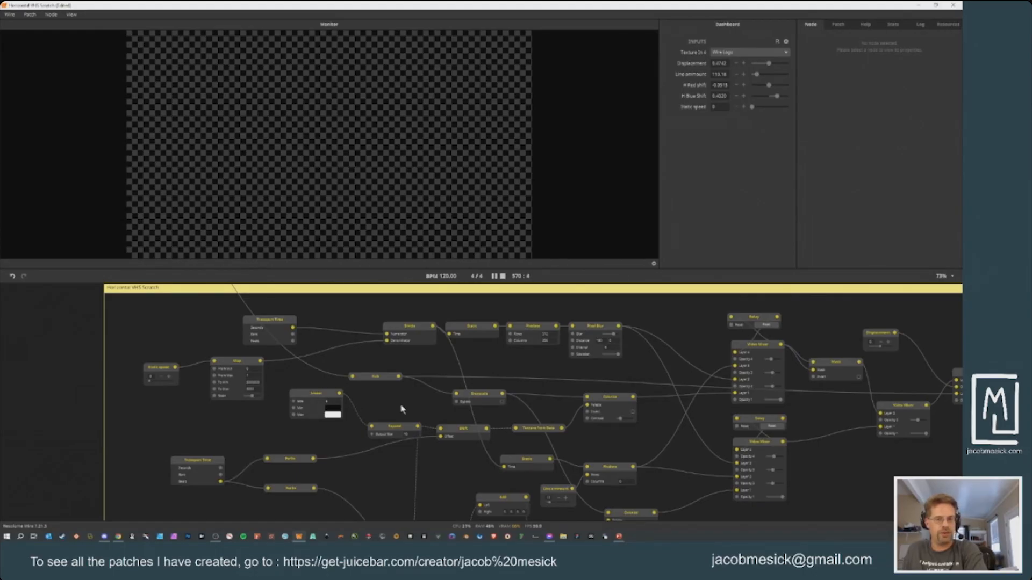
click(376, 378)
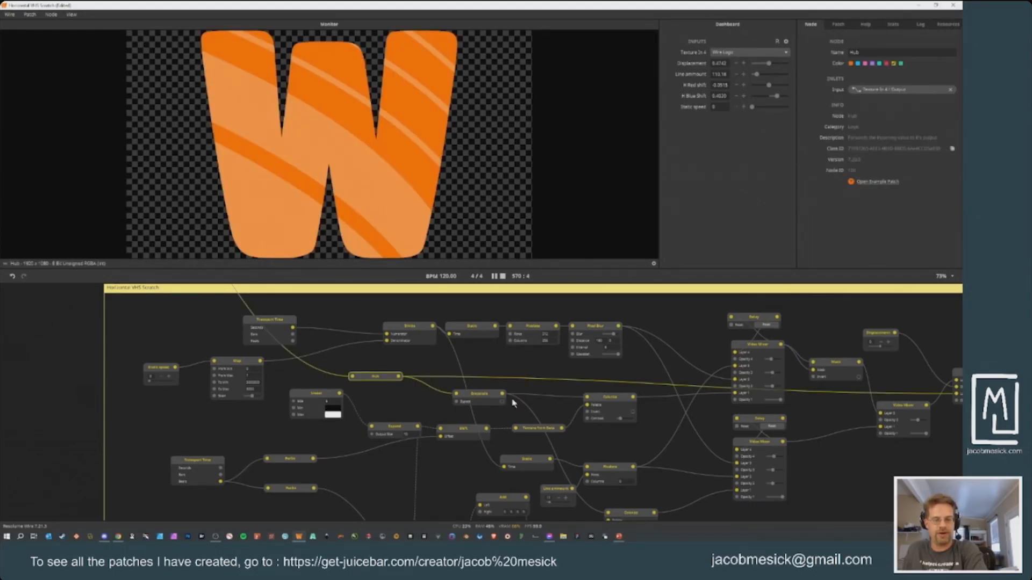
click(478, 396)
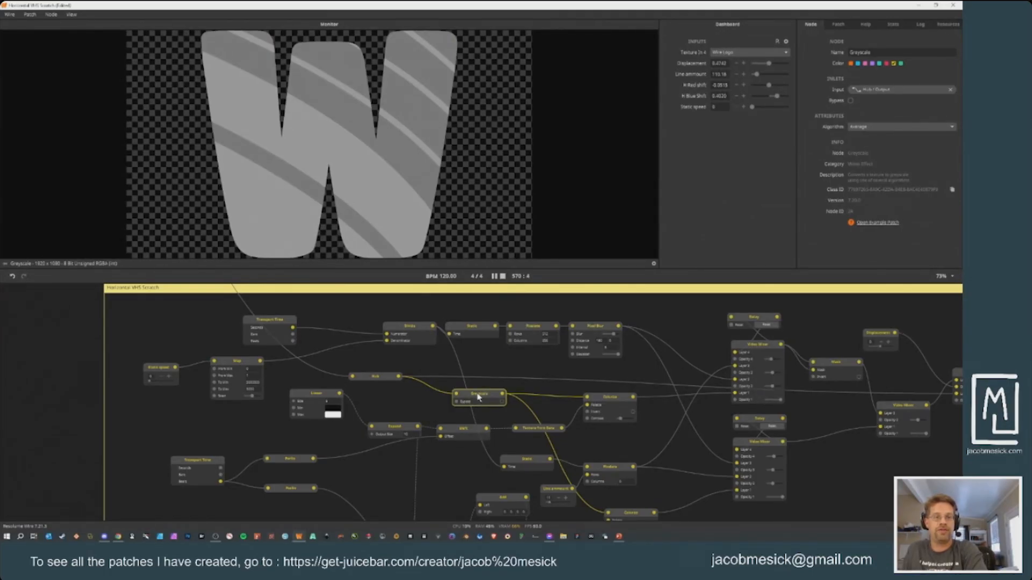
click(616, 400)
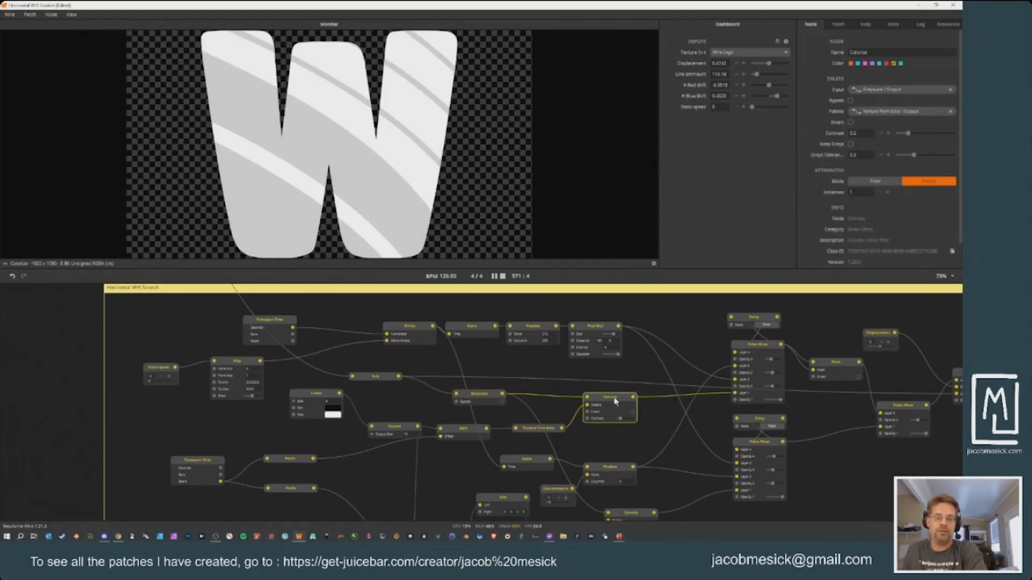
Step: Inspect the Linear and Expand nodes behind the color palette and move the Expand node up, closer to Linear
click(310, 397)
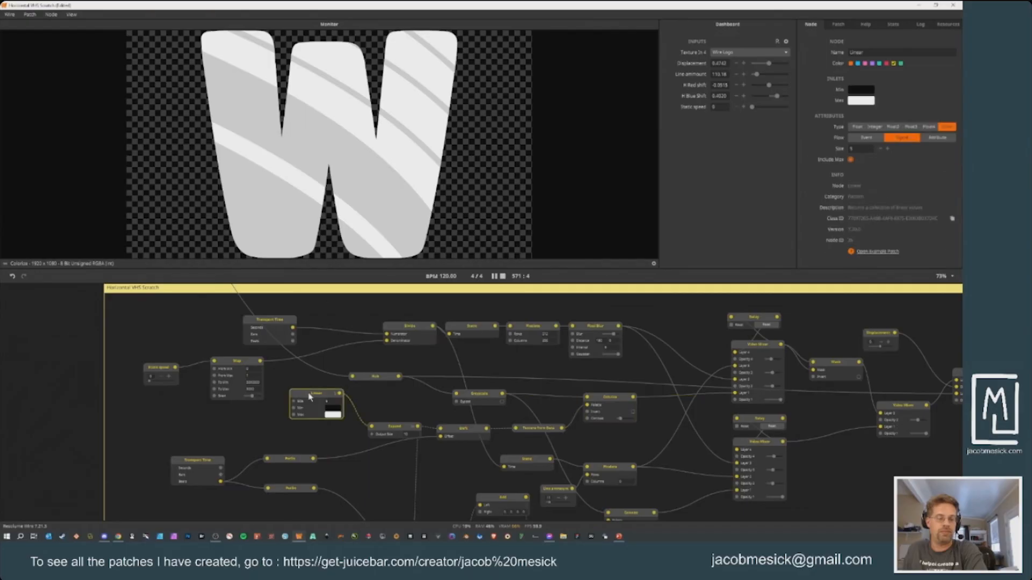
click(394, 432)
scroll(438, 476, down, 3)
drag(402, 354, 397, 434)
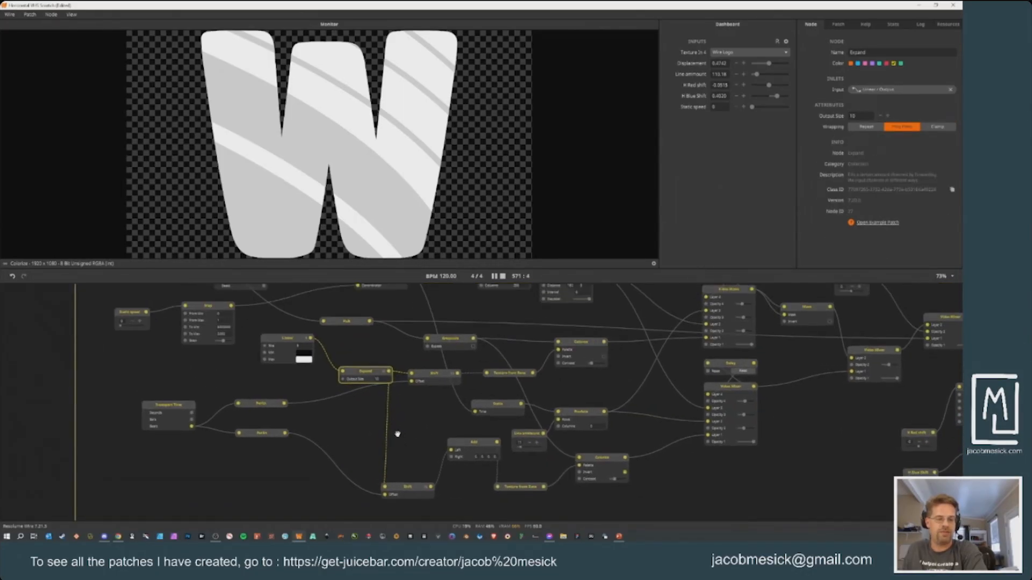
drag(366, 376, 357, 360)
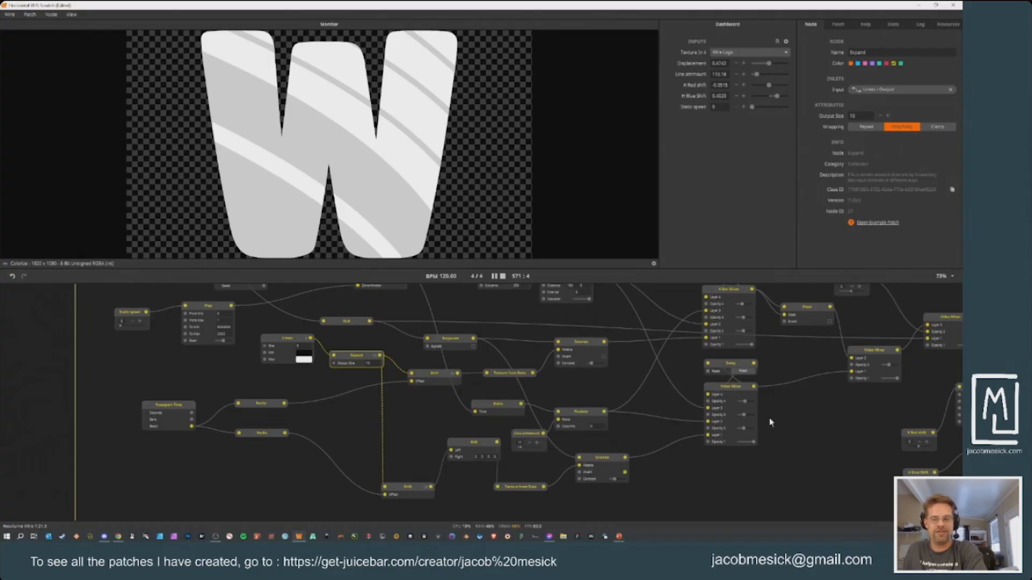
Step: Preview the upper Video Mixer and select the Divide, Static, Pixelate and Pixel Blur chain that feeds it
drag(618, 401, 579, 454)
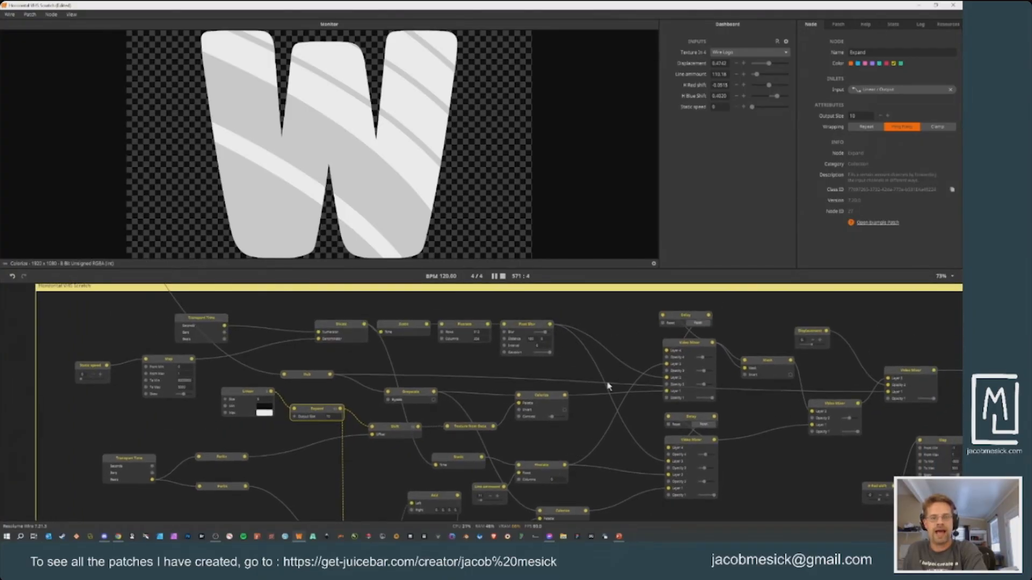
click(691, 343)
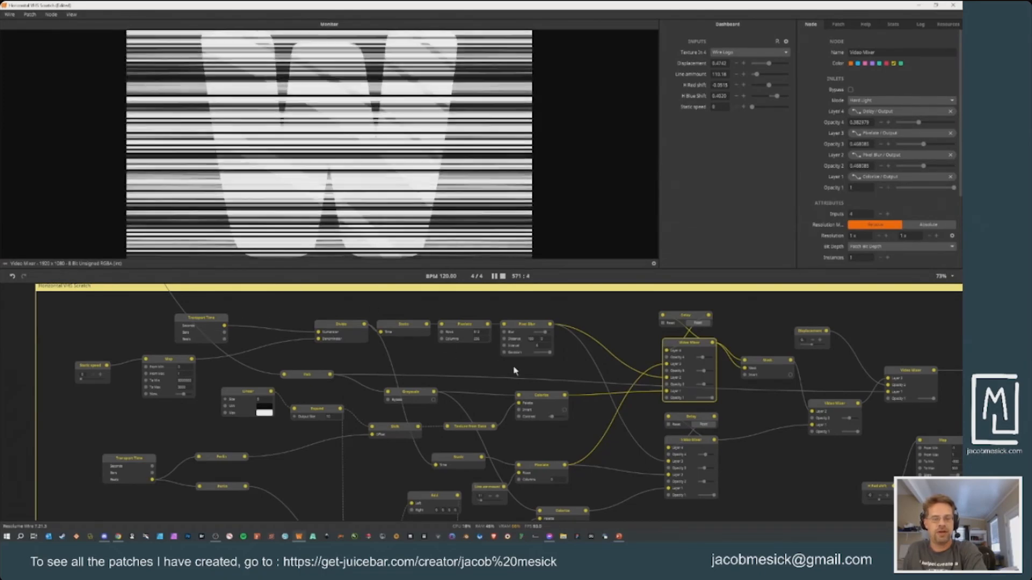
drag(319, 296, 523, 350)
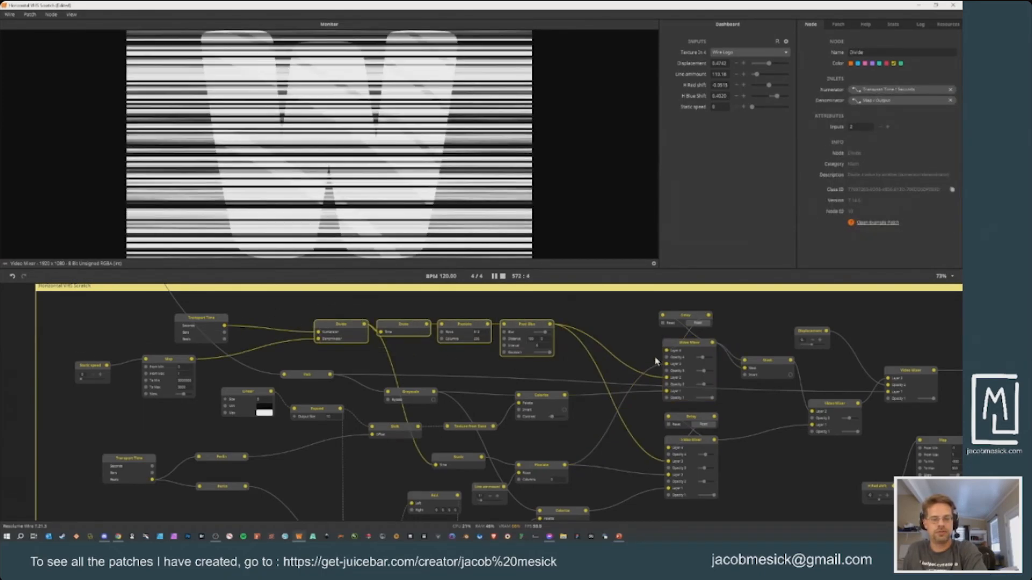
Step: Preview the lower Video Mixer and select the Partix, Shift, Add, Texture From Data and Colorize chain that feeds it
drag(417, 406, 435, 341)
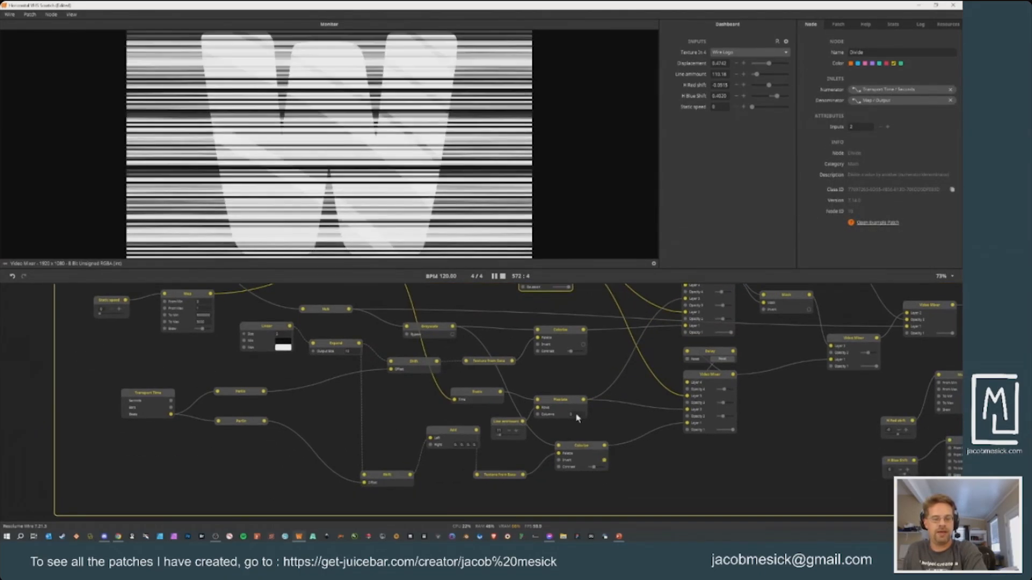
click(697, 377)
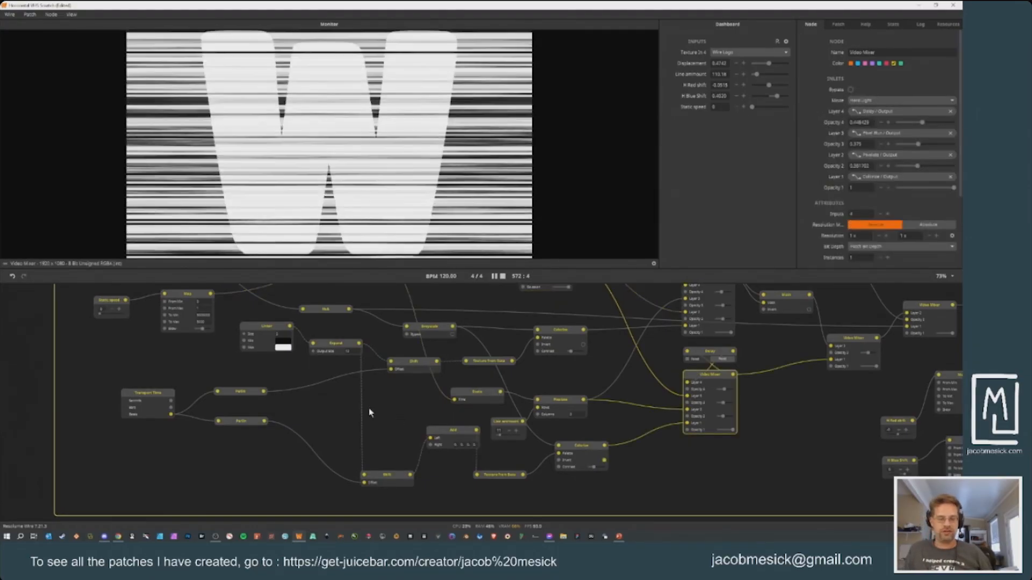
drag(243, 388, 621, 485)
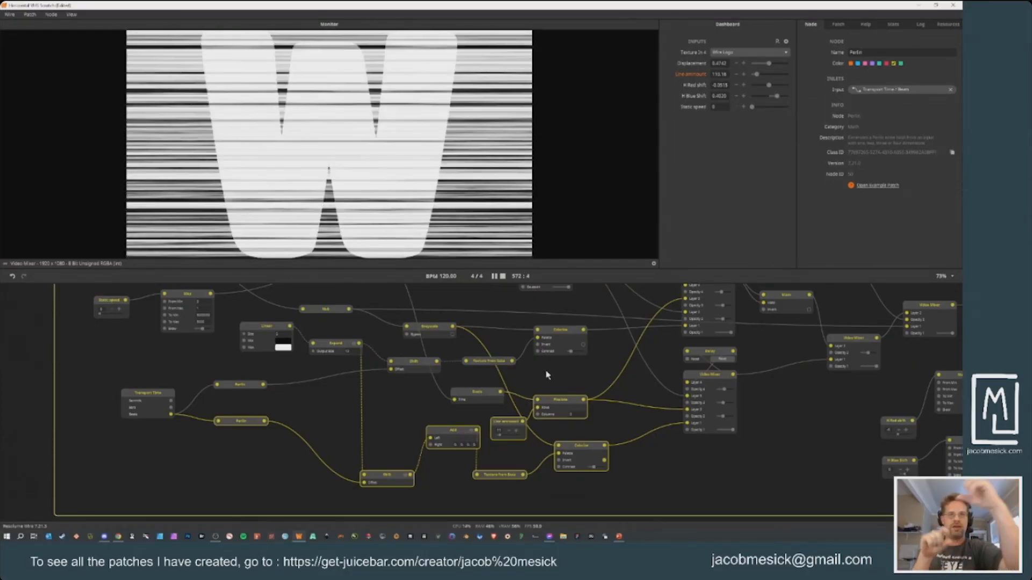
Step: Preview the Pixel Blur output, move the upper Transport Time node closer to Divide and inspect the Divide node's inputs
scroll(515, 310, up, 5)
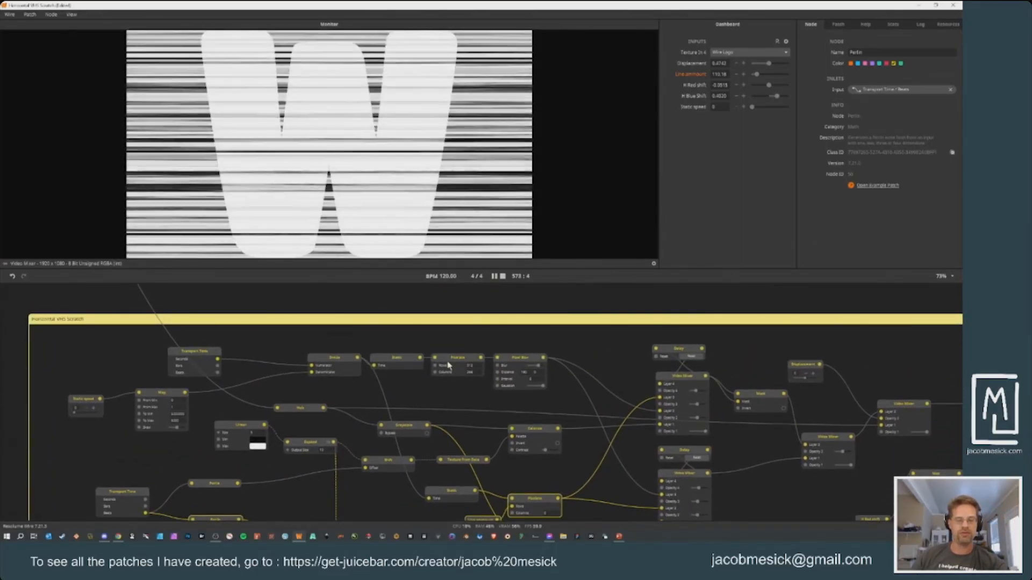
click(520, 358)
click(340, 365)
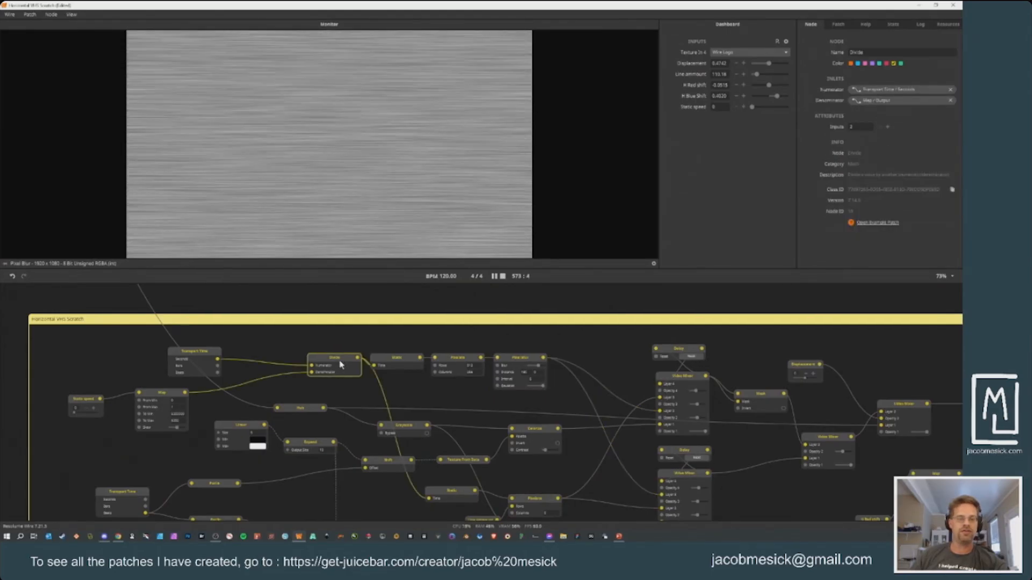
drag(205, 353, 235, 354)
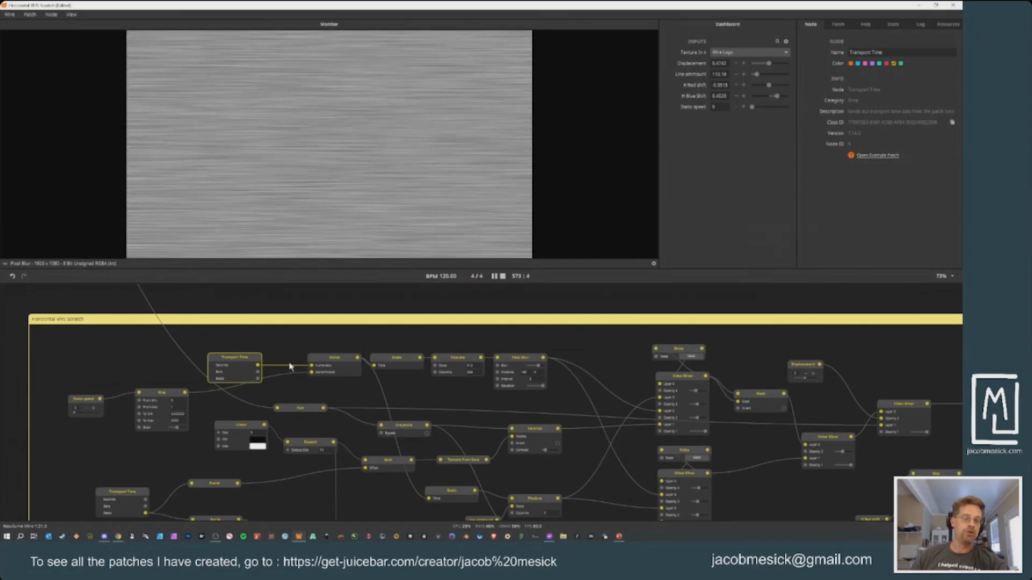
click(338, 367)
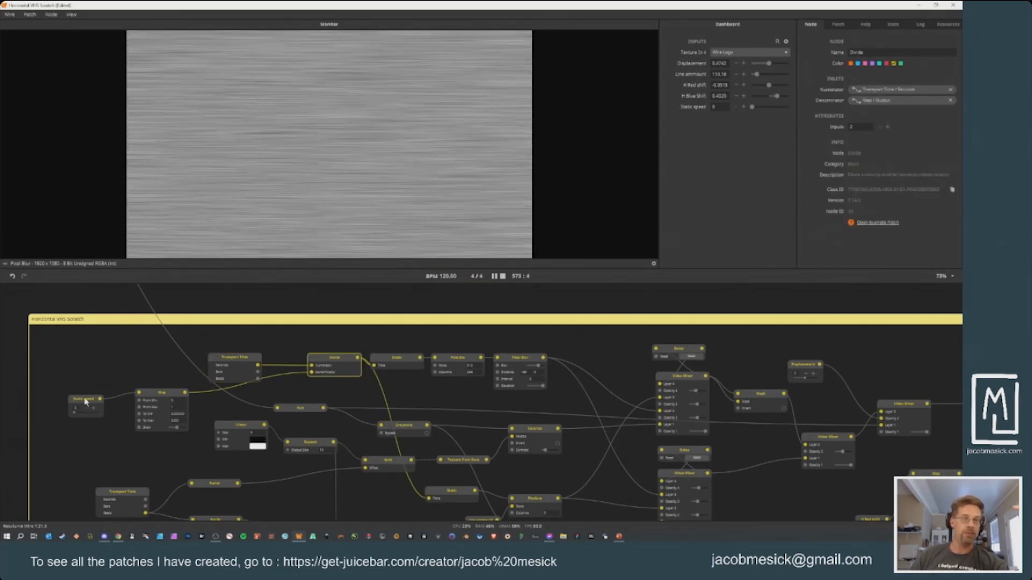
Step: Add a Float In node, place it above the Static speed input and delete it again
drag(106, 344, 333, 340)
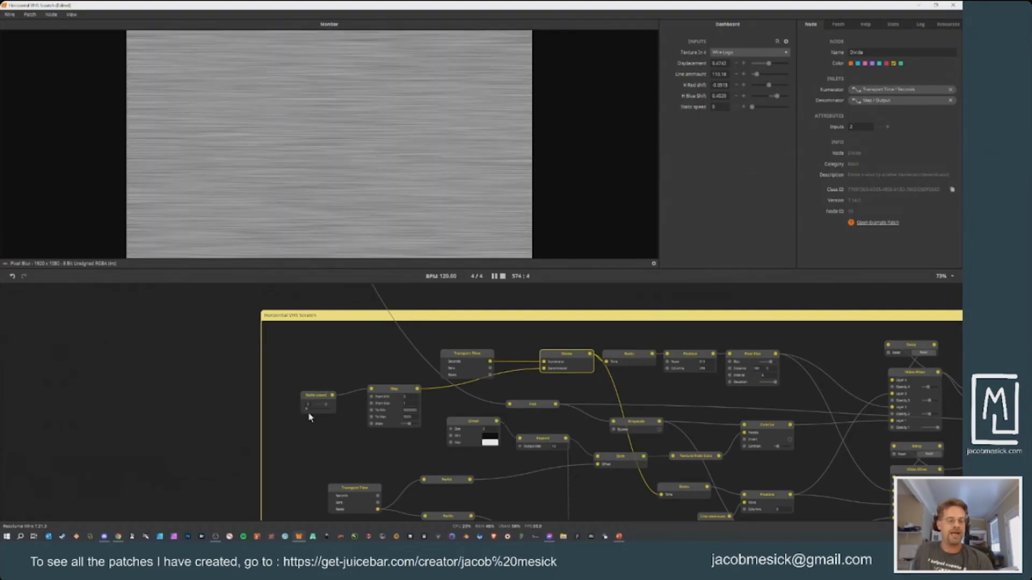
right_click(189, 378)
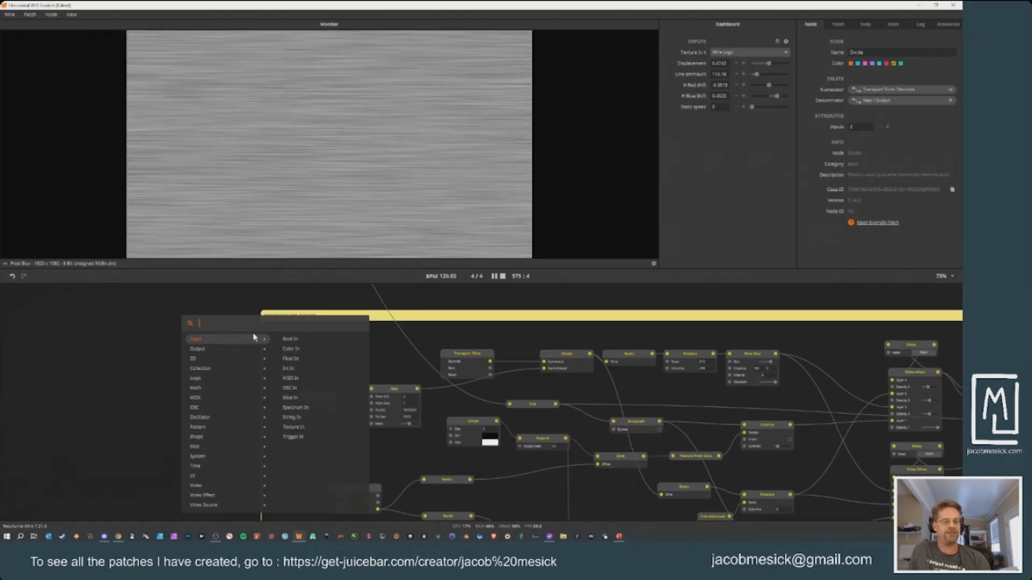
click(293, 359)
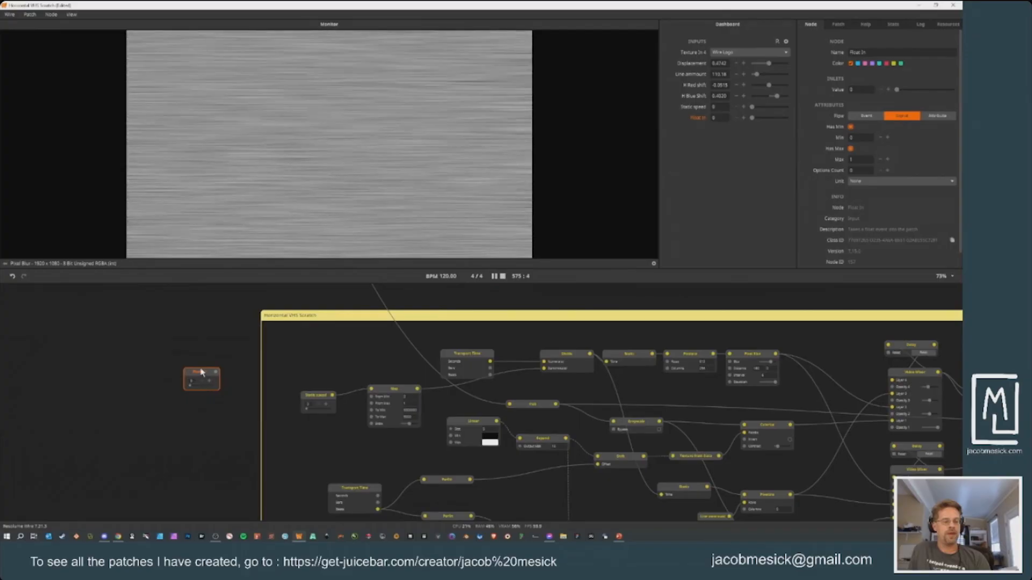
drag(205, 375, 313, 362)
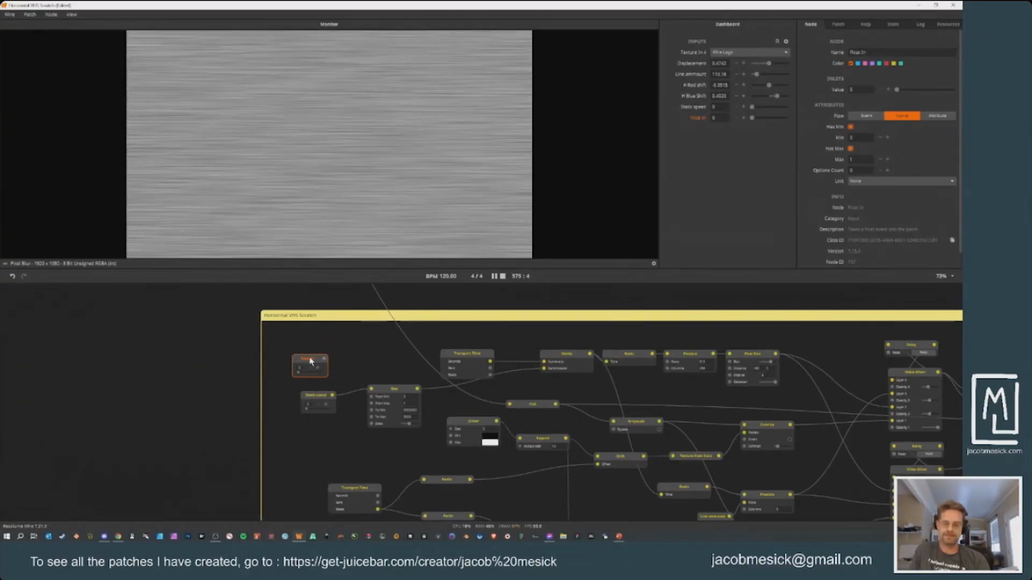
key(Delete)
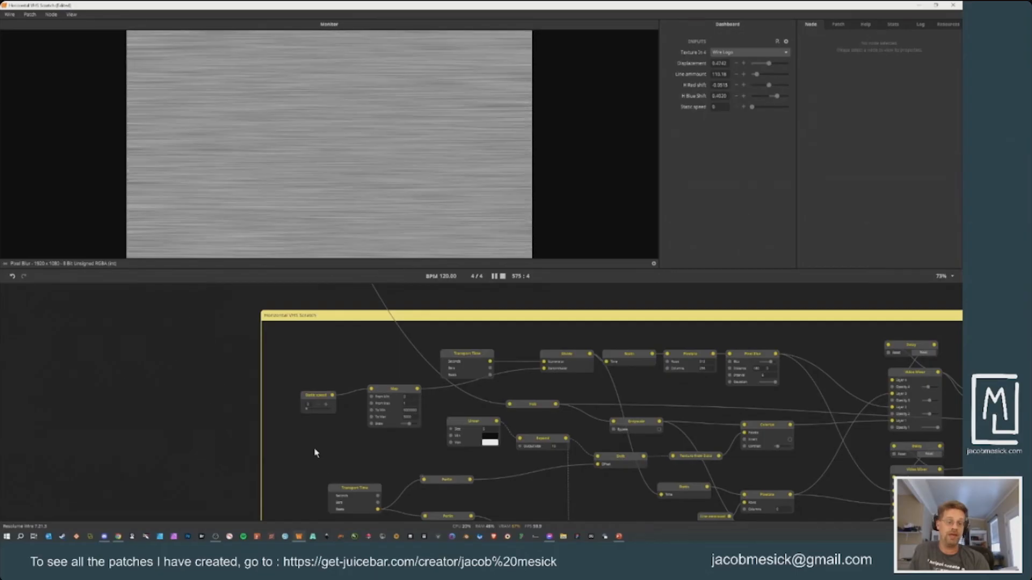
Step: Inspect the Divide node and preview the Static, Pixelate and Pixel Blur nodes that follow it, one after another
mouse_move(306, 410)
mouse_down()
mouse_move(317, 411)
mouse_move(300, 403)
mouse_up()
drag(622, 385, 302, 443)
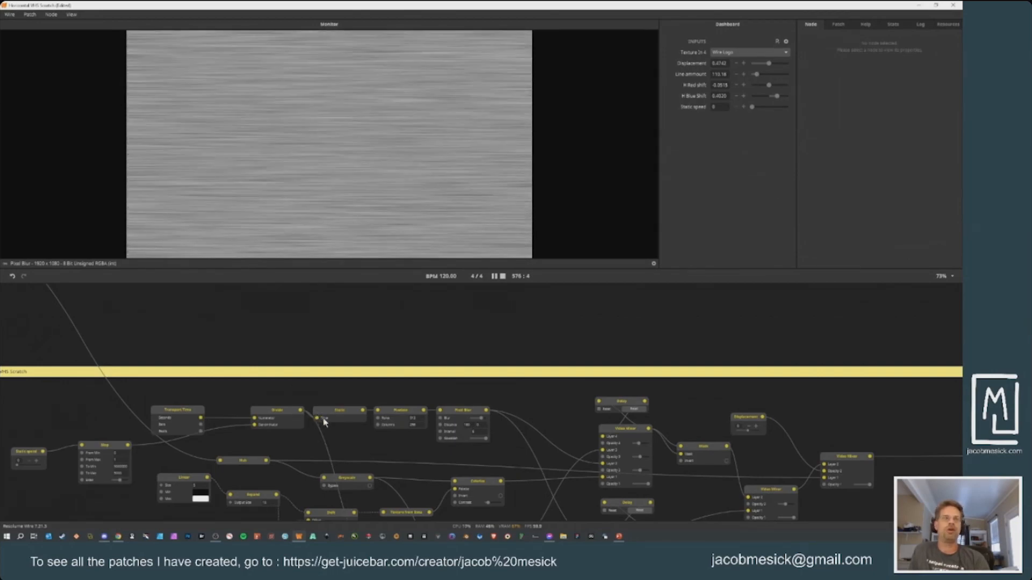
mouse_move(319, 420)
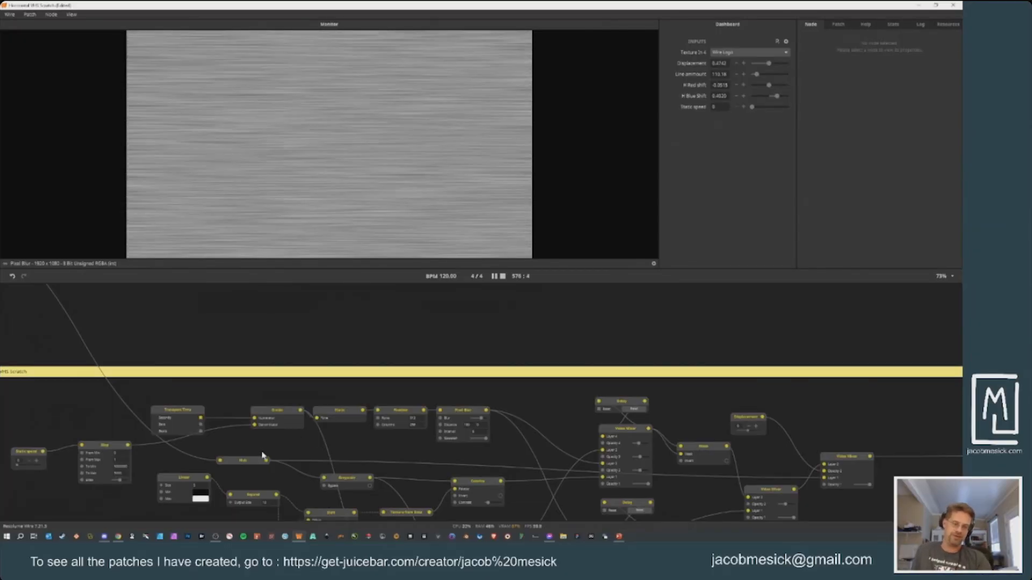
click(287, 423)
click(346, 415)
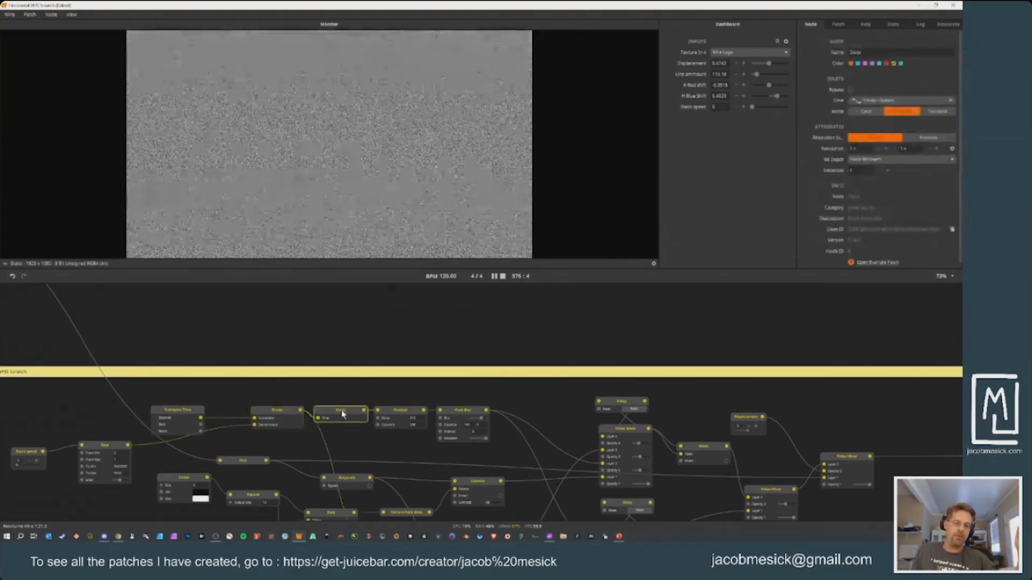
click(401, 414)
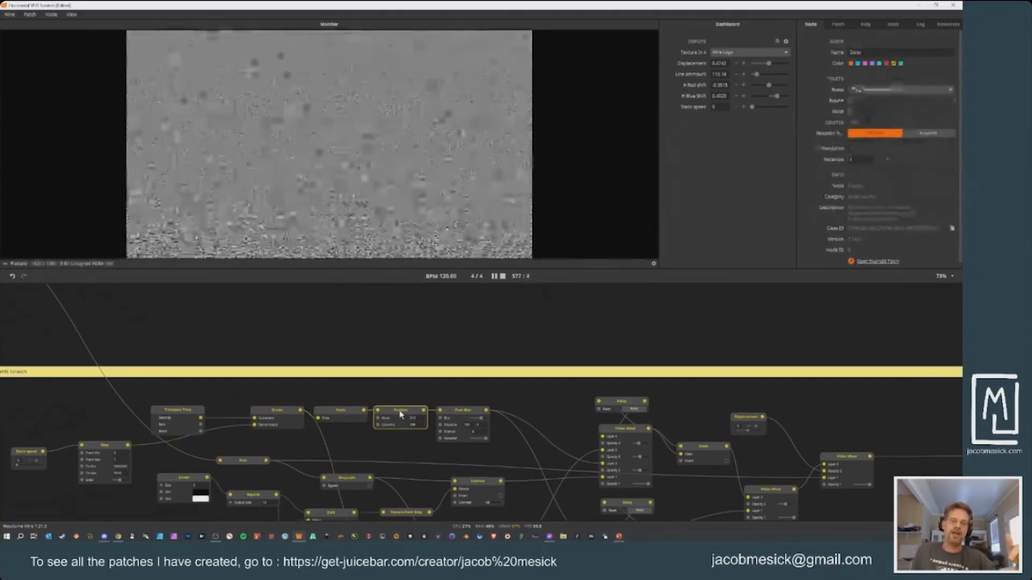
click(460, 409)
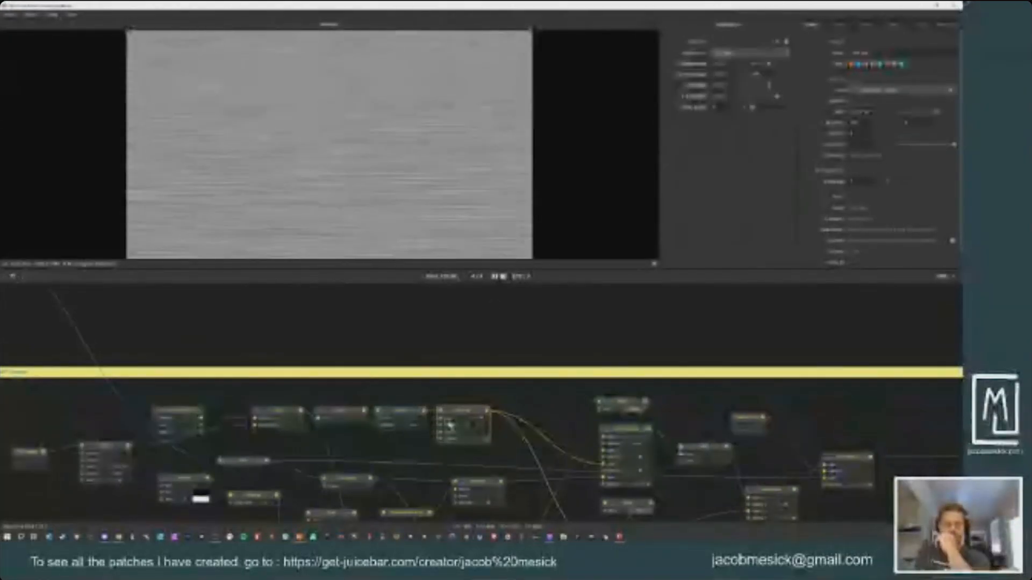
Step: Move the Pixel Blur node slightly farther from Pixelate and open the list of available nodes
drag(450, 410, 465, 410)
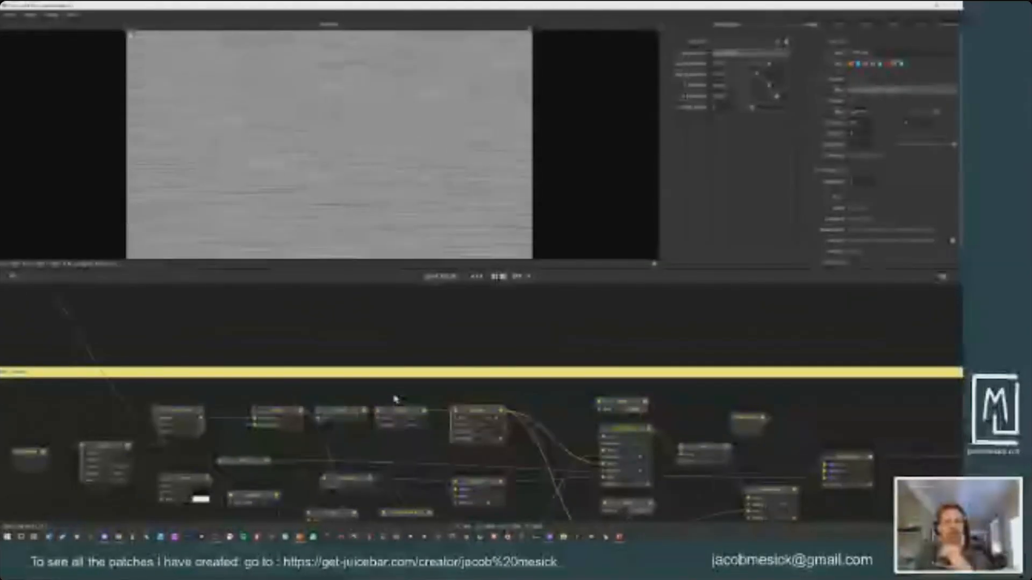
drag(466, 416, 461, 415)
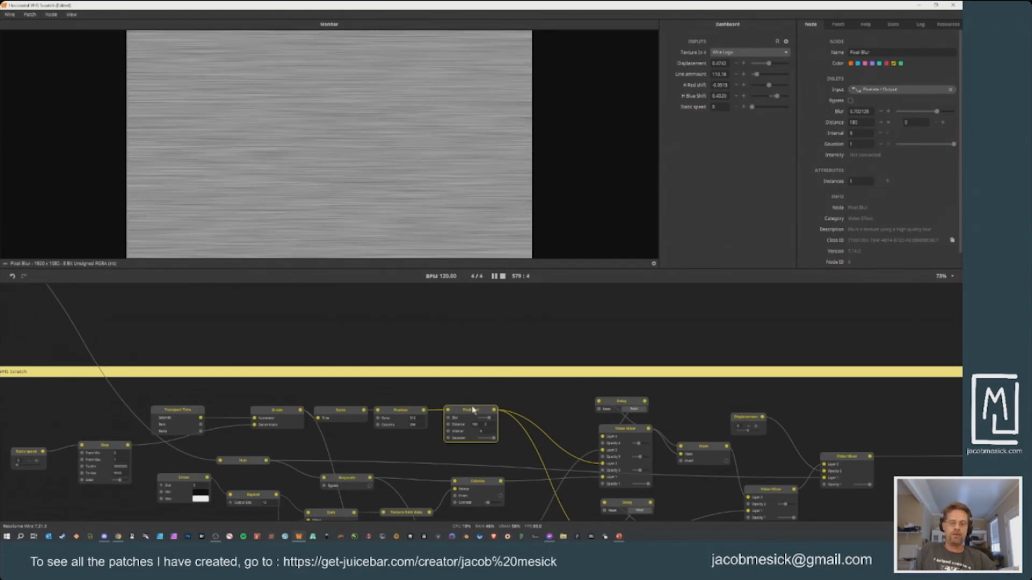
right_click(475, 355)
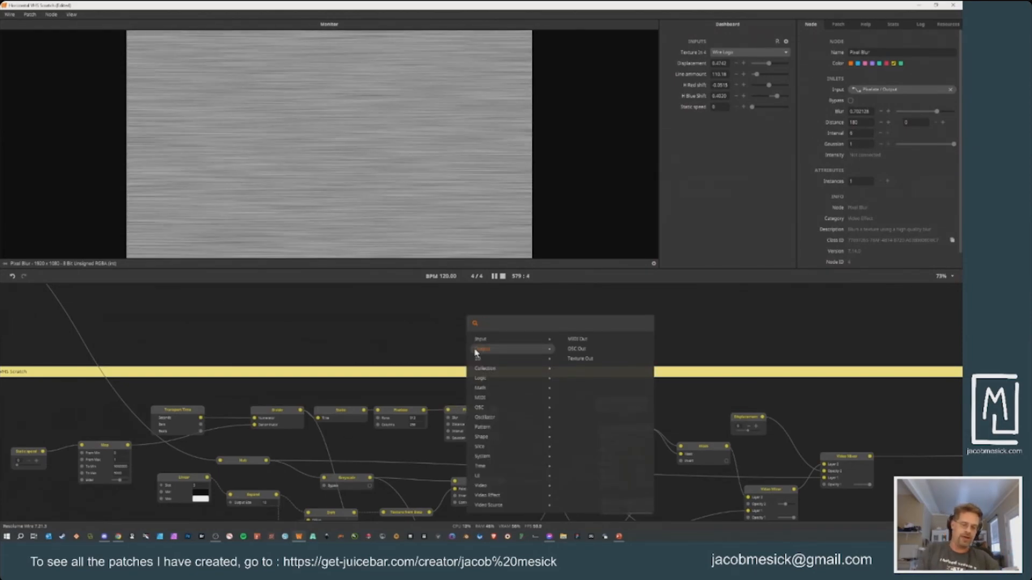
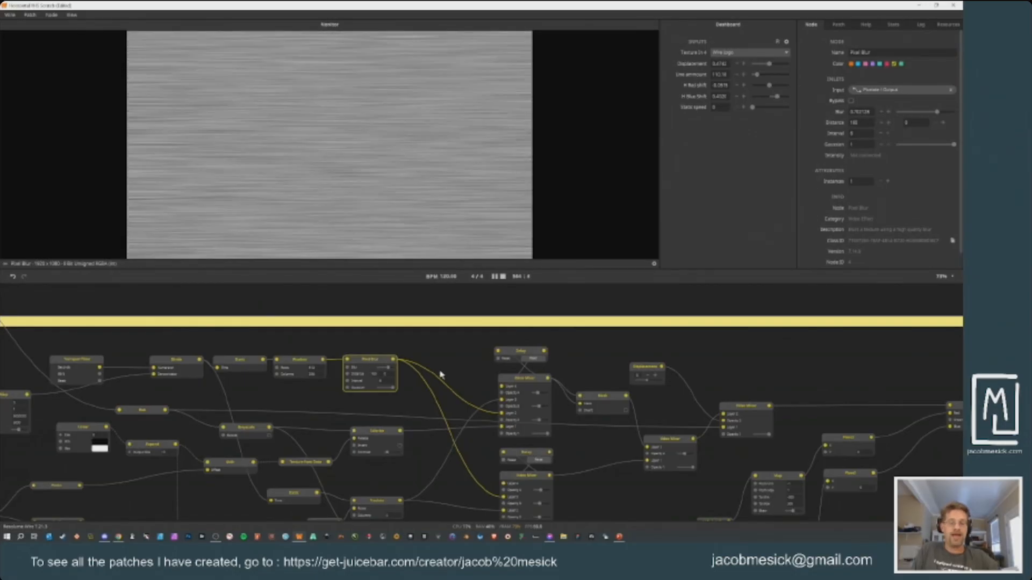
Step: Preview the upper Colorize node and the upper Video Mixer that it feeds
drag(440, 374, 437, 341)
click(364, 398)
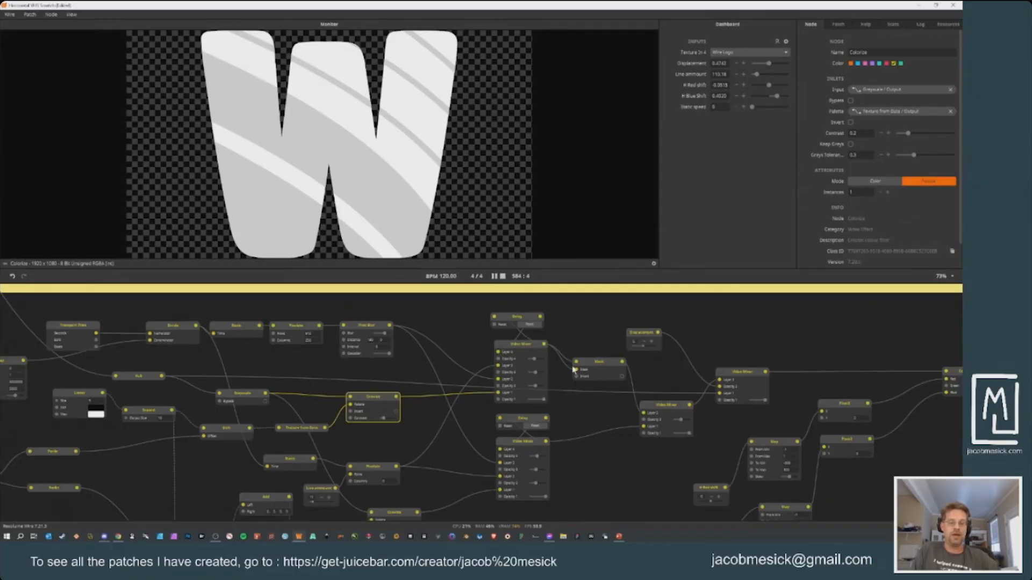
click(506, 347)
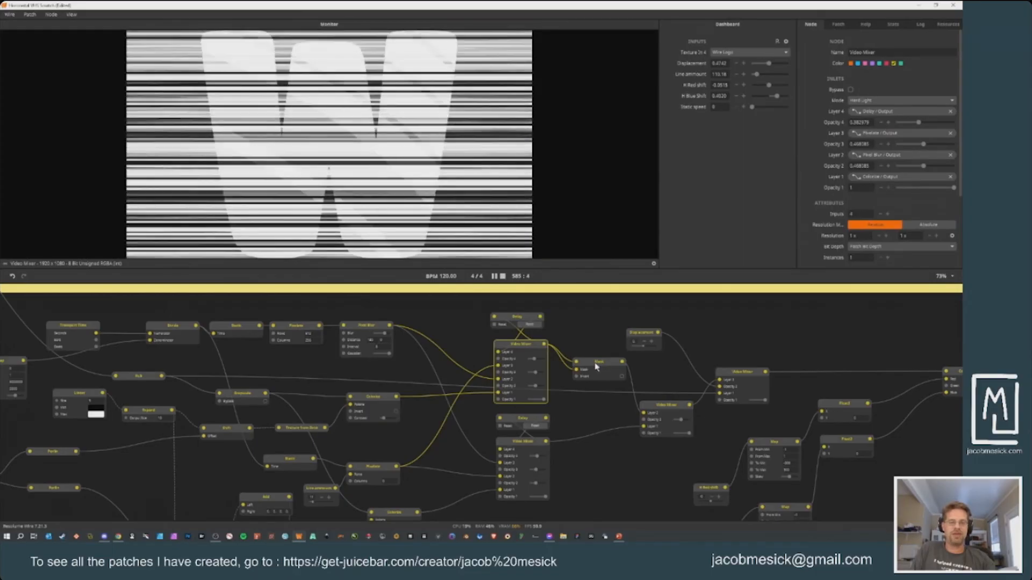
Step: Move the Delay nodes of the upper and lower Video Mixers to the left of their mixers to expose the feedback connections
drag(513, 317, 442, 310)
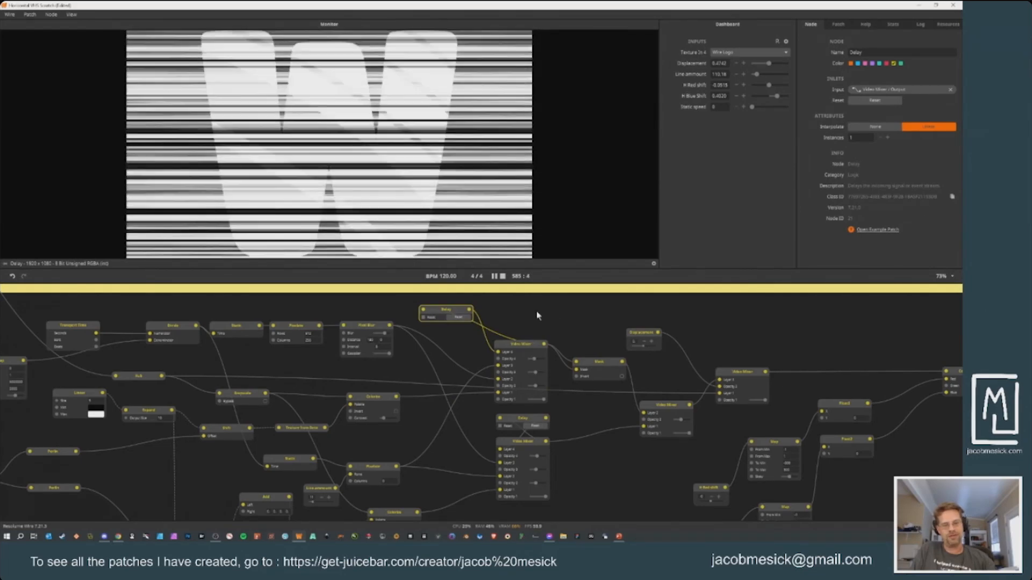
click(526, 347)
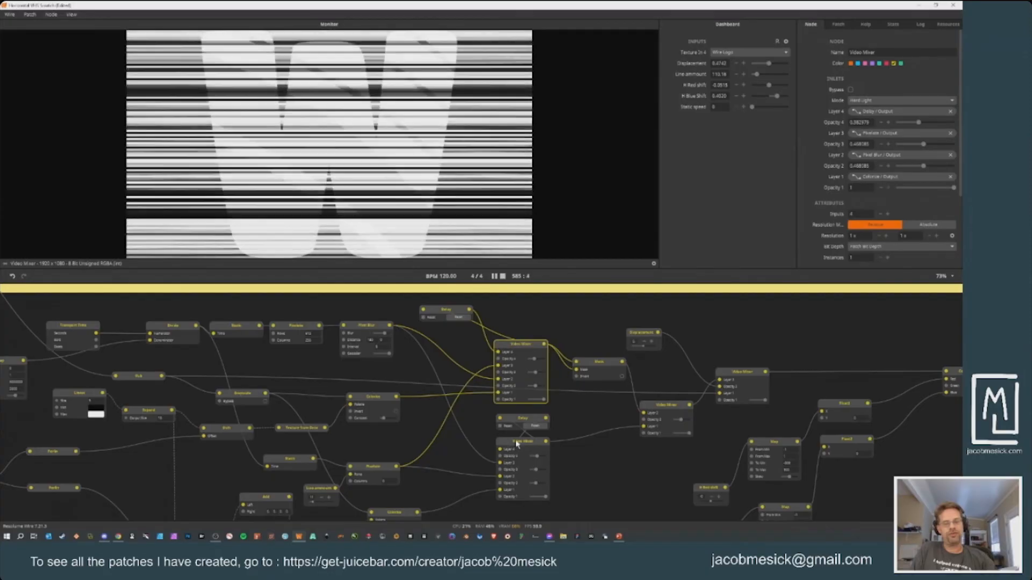
click(517, 441)
drag(514, 419, 452, 421)
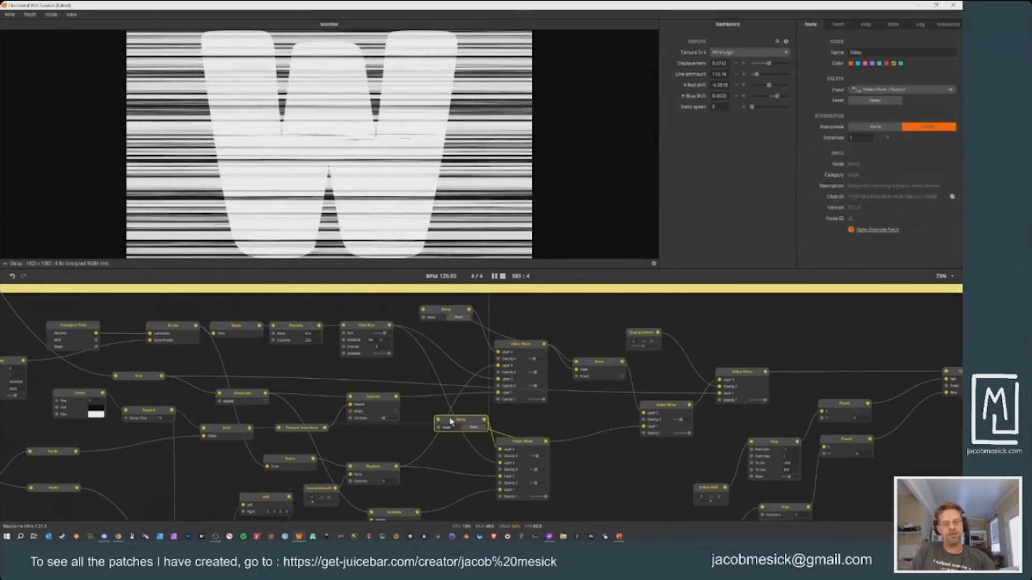
Step: Compare the outputs of the upper and lower Video Mixers and preview the Pixel Blur node that feeds both
click(511, 347)
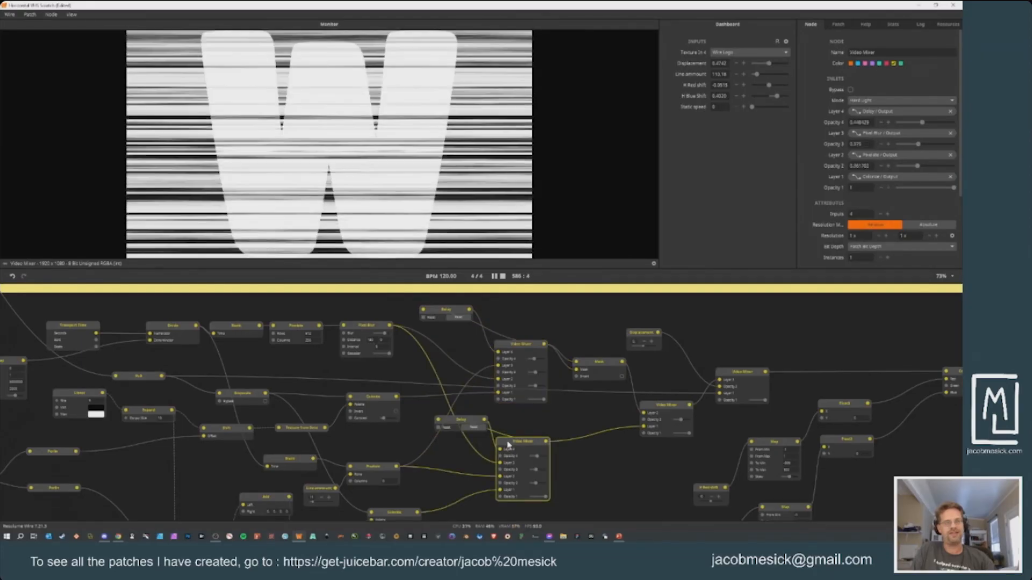
click(519, 444)
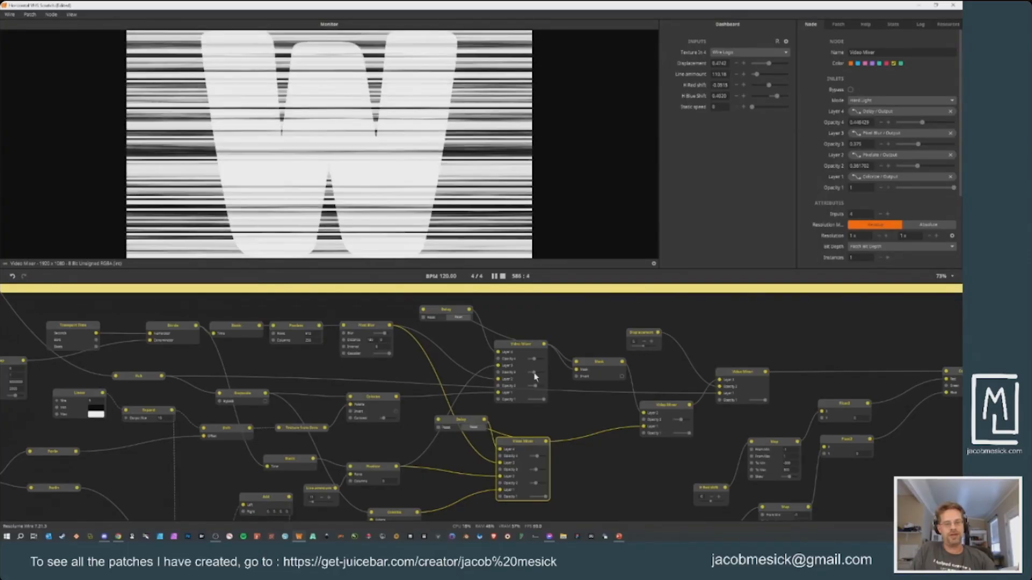
click(375, 335)
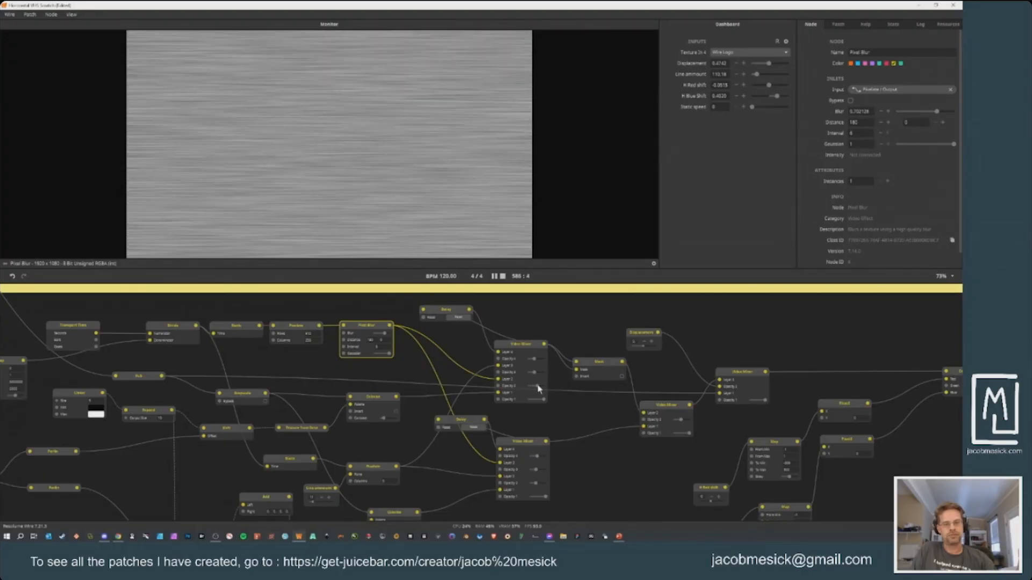
click(528, 346)
click(526, 442)
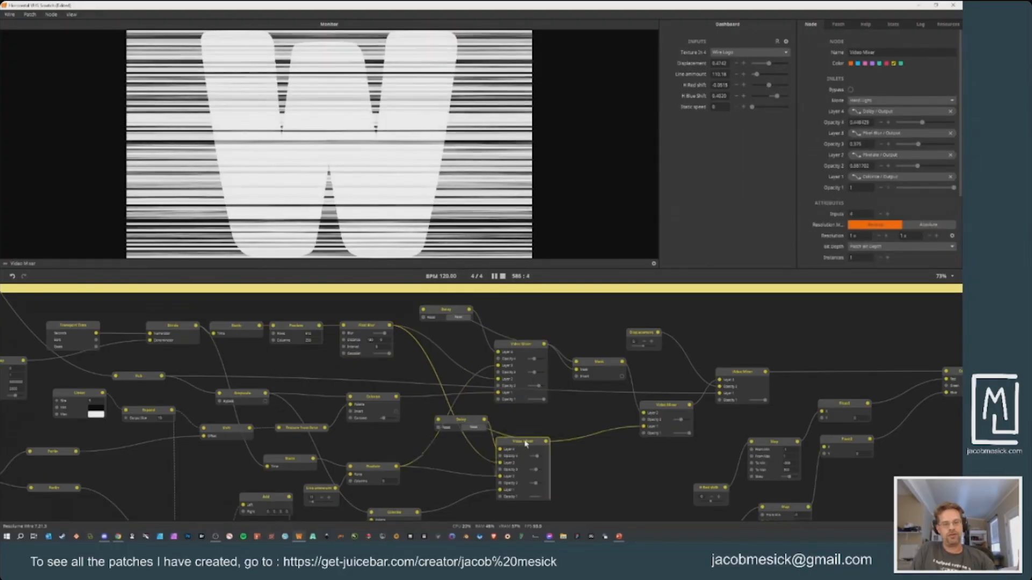
click(519, 347)
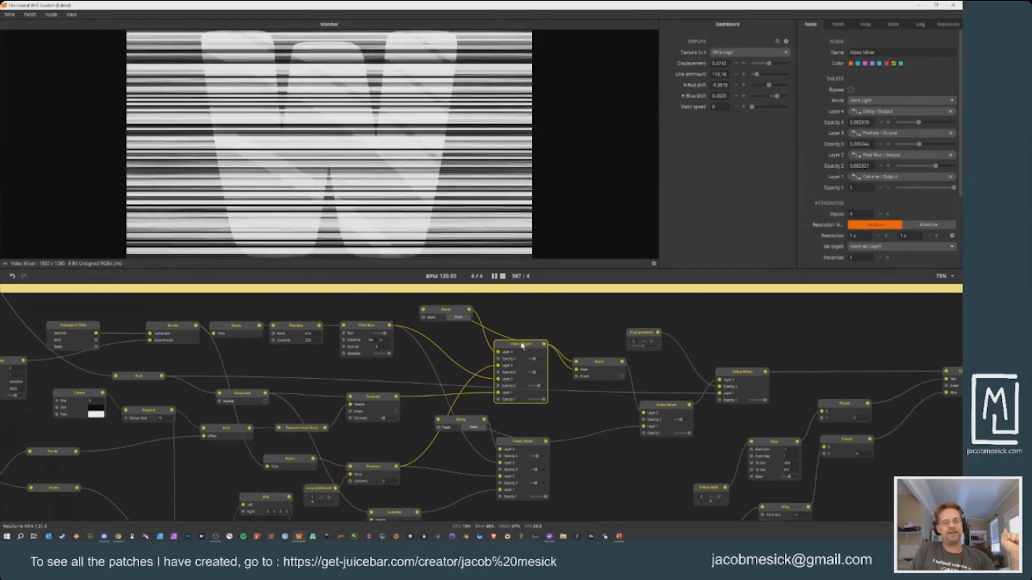
Step: Preview the Mask node and the Video Mixer that its output feeds
click(597, 364)
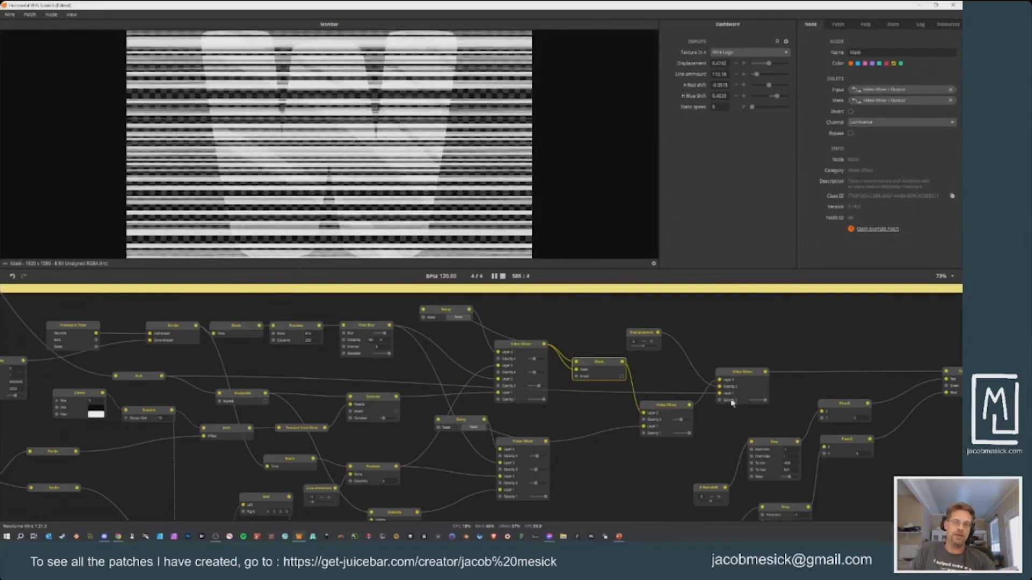
drag(647, 402, 392, 356)
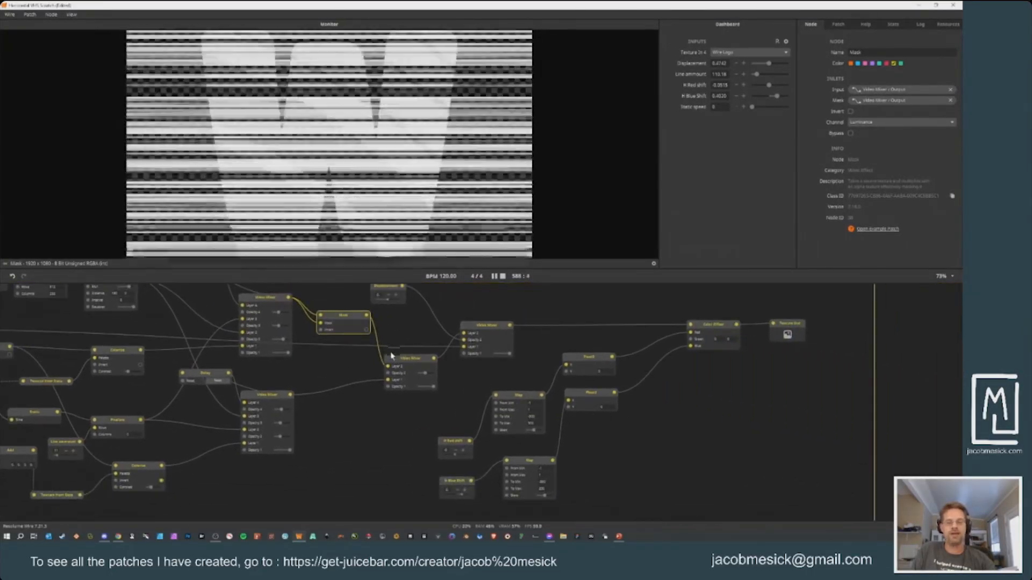
click(393, 358)
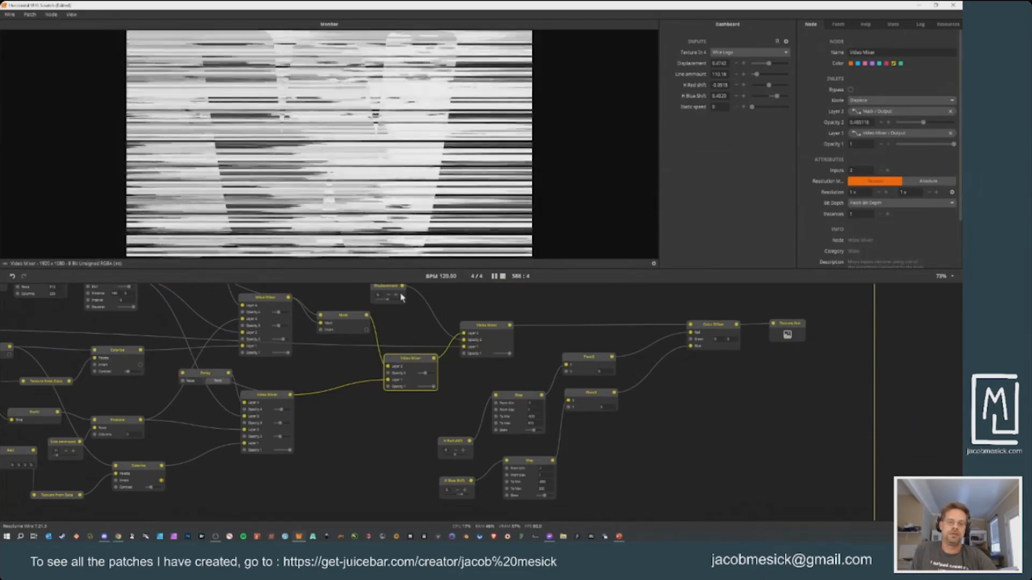
Step: Preview the final Video Mixer before Color Offset and lower the Displacement value to about 0.17
drag(457, 329, 422, 381)
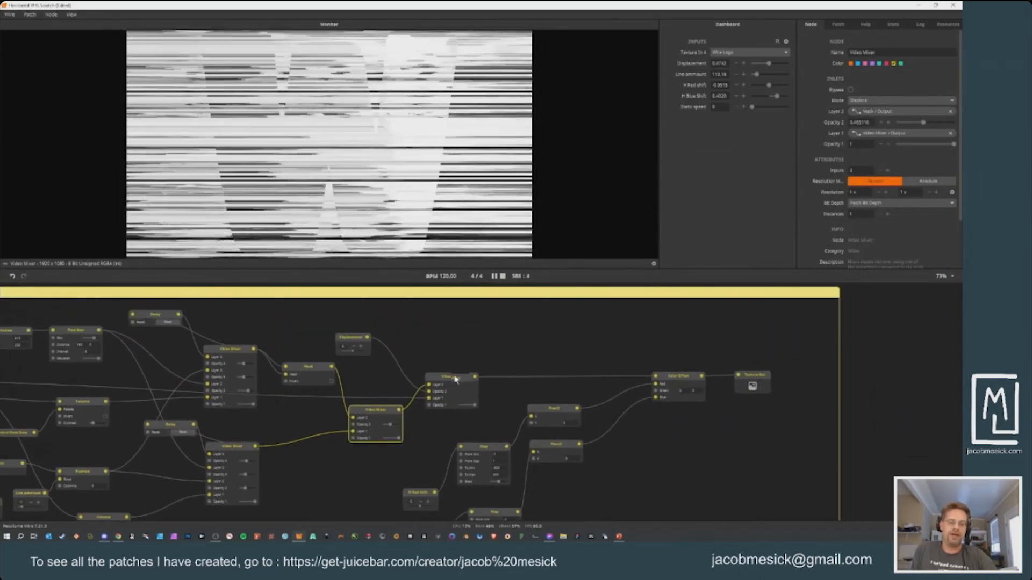
click(454, 380)
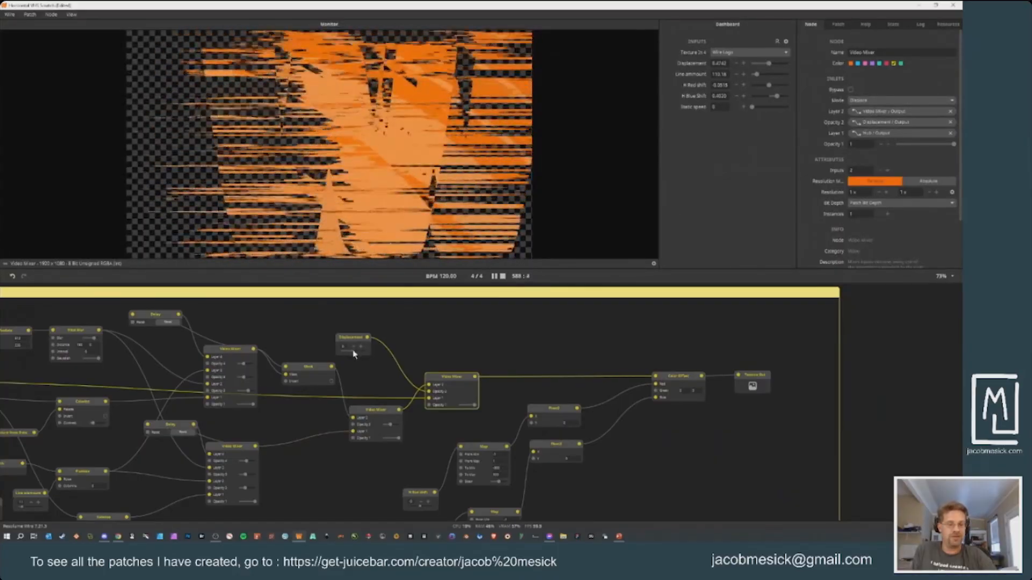
drag(353, 351, 346, 351)
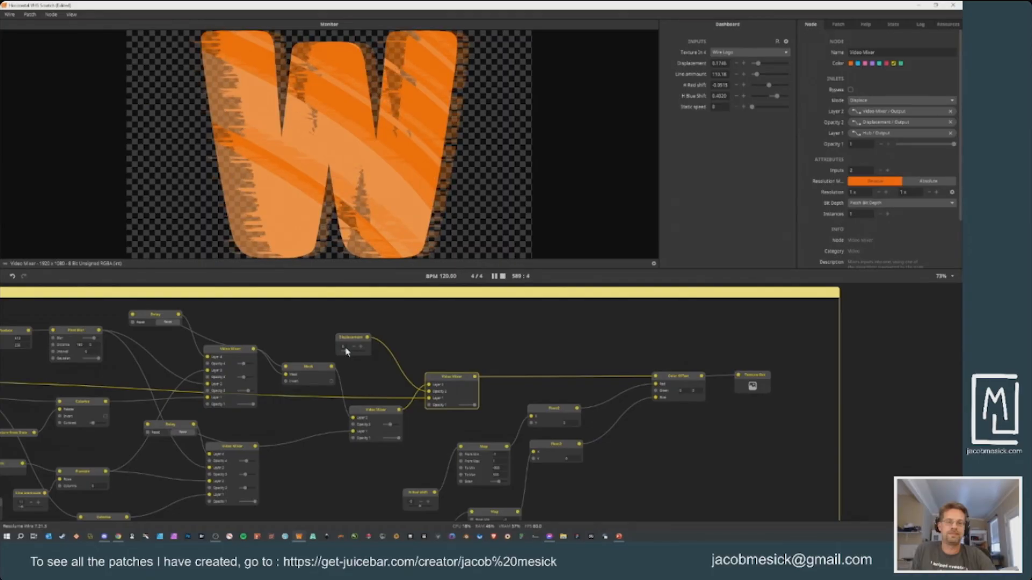
Step: Preview the Color Offset node and set H Red shift to about -0.238
drag(430, 442, 352, 366)
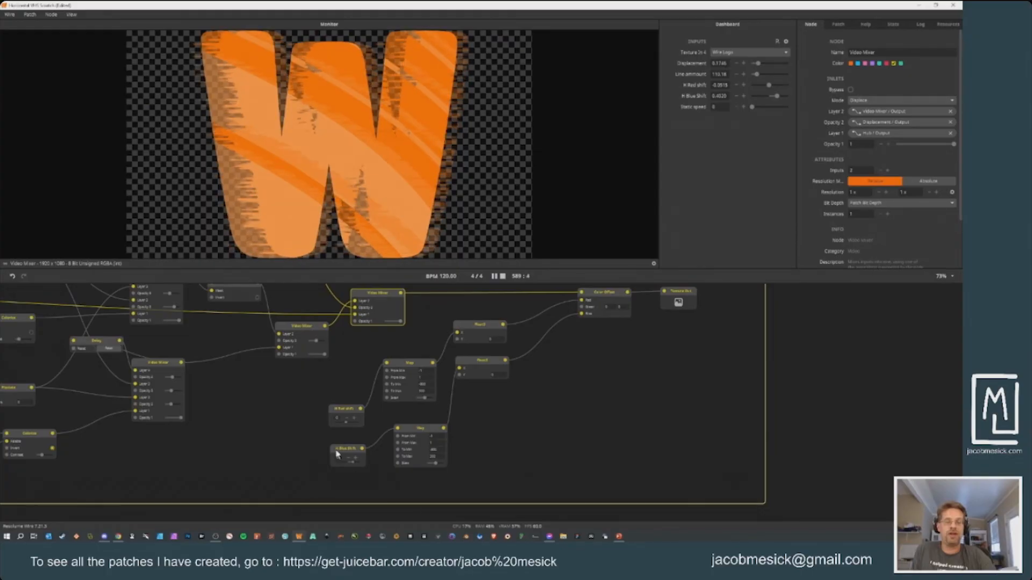
click(606, 298)
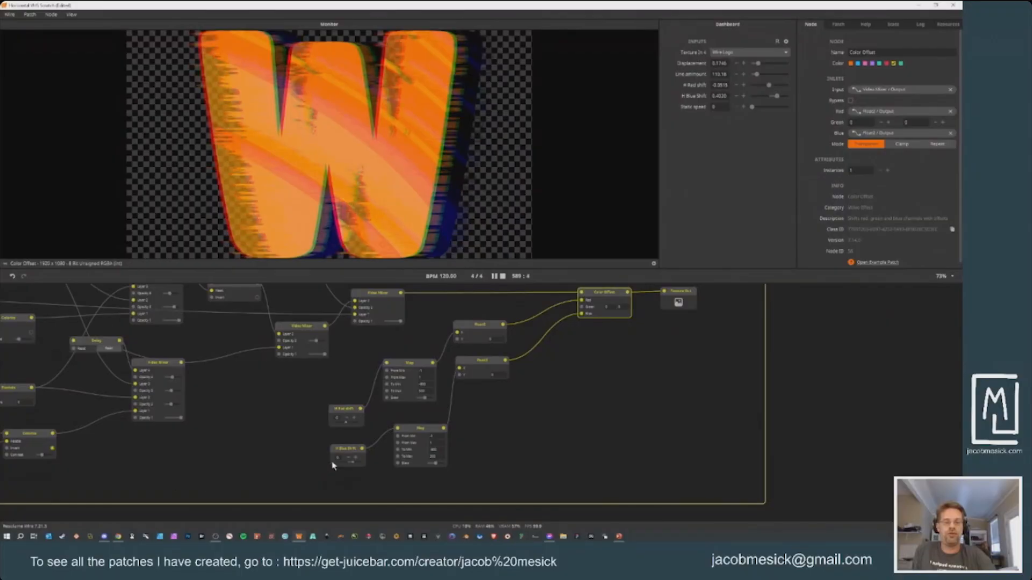
mouse_move(344, 423)
mouse_down()
mouse_move(353, 424)
mouse_move(336, 423)
mouse_move(344, 424)
mouse_up()
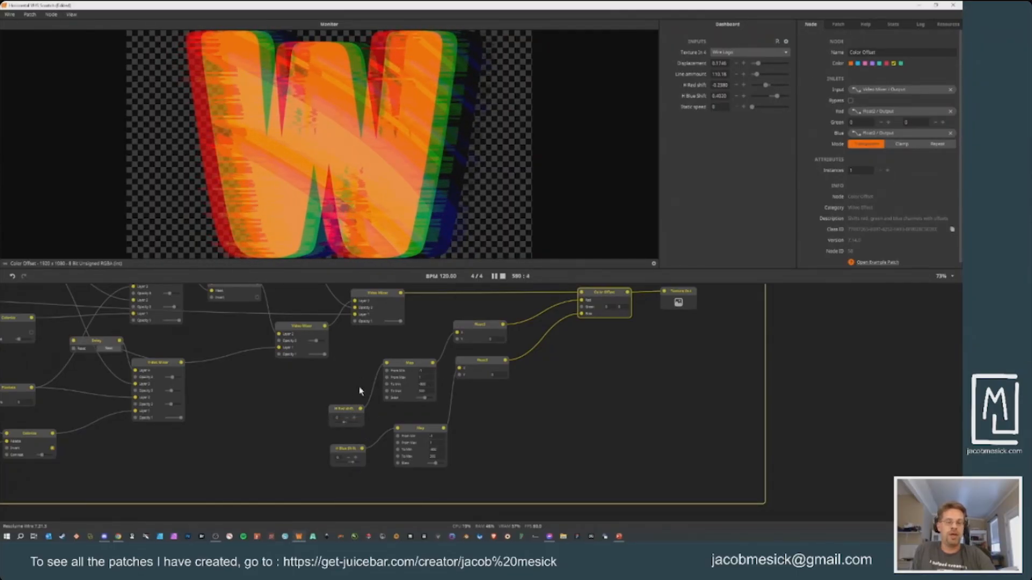
Step: Separate the H Red shift node from its Map node and inspect the Map's input and output ranges
drag(417, 364, 411, 361)
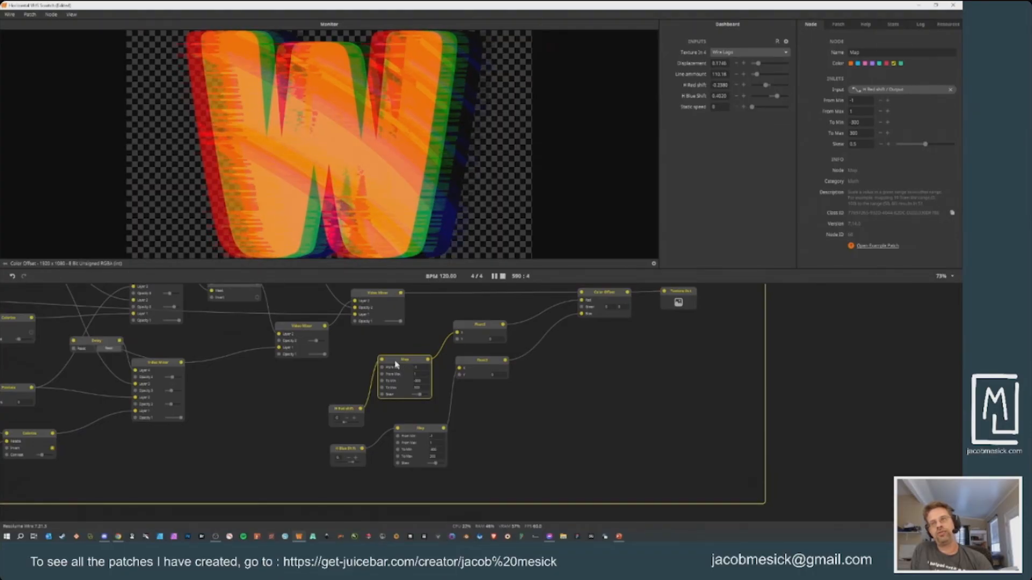
drag(341, 412, 255, 391)
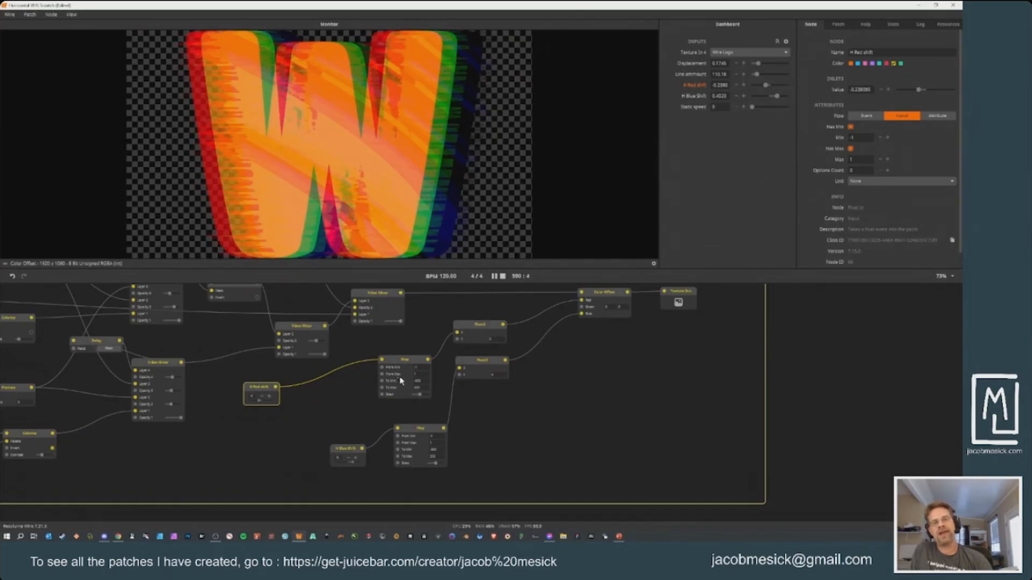
scroll(422, 377, up, 5)
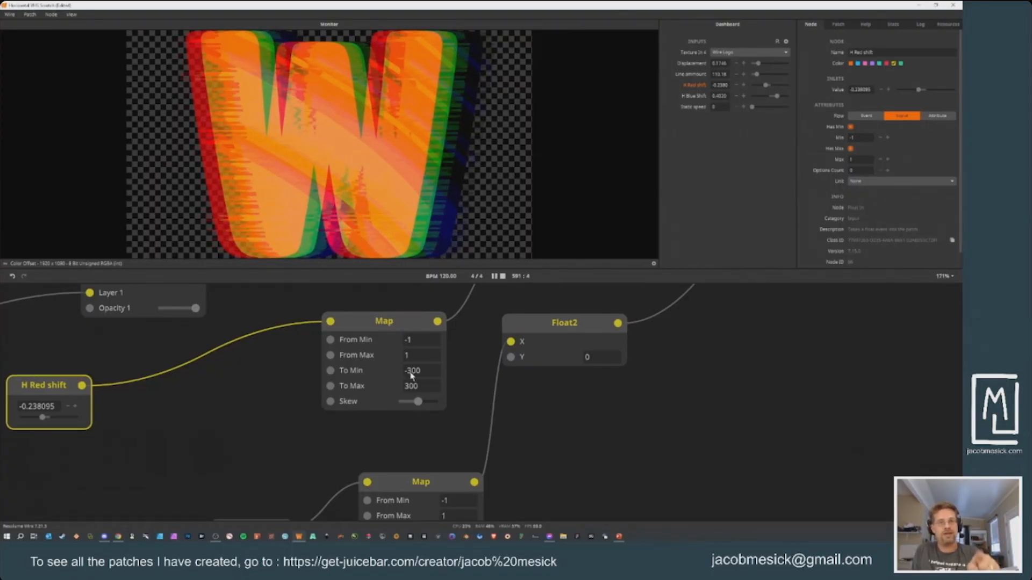
Step: Try a Multiply node with Right set to 300 and H Red shift feeding Left, and delete that node
drag(249, 441, 527, 406)
drag(441, 428, 491, 454)
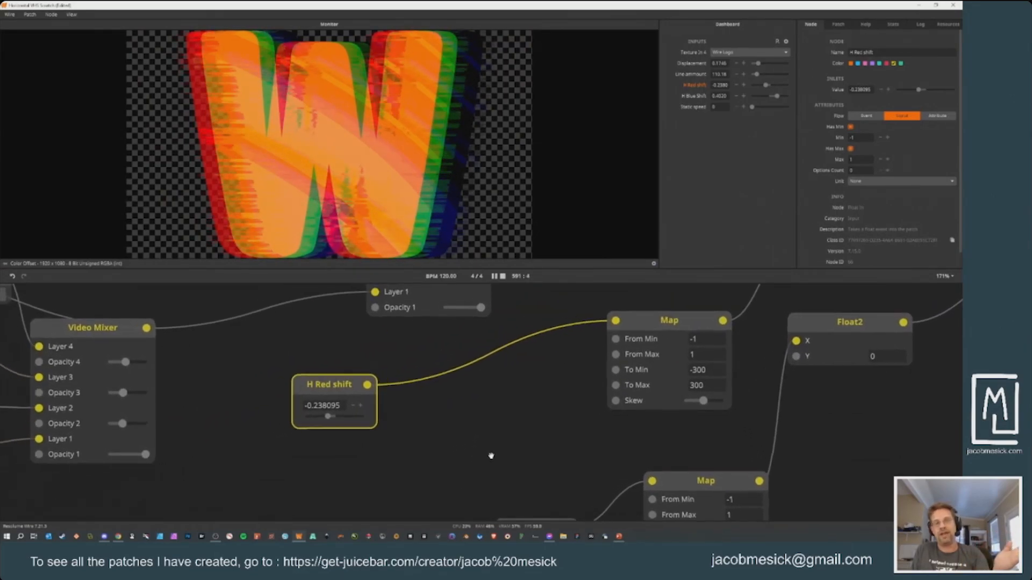
right_click(478, 415)
mouse_move(479, 416)
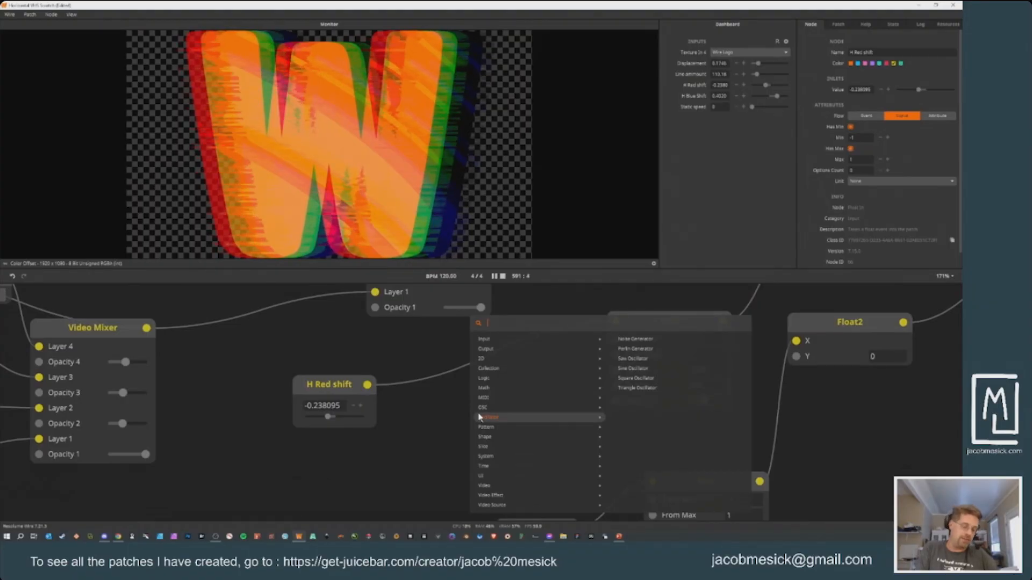
text(multi)
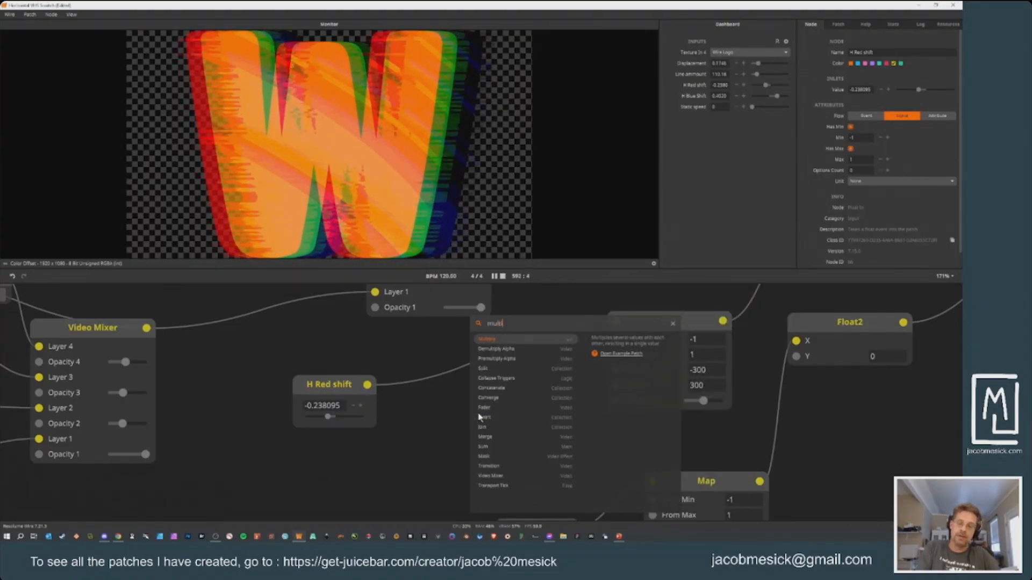
key(Return)
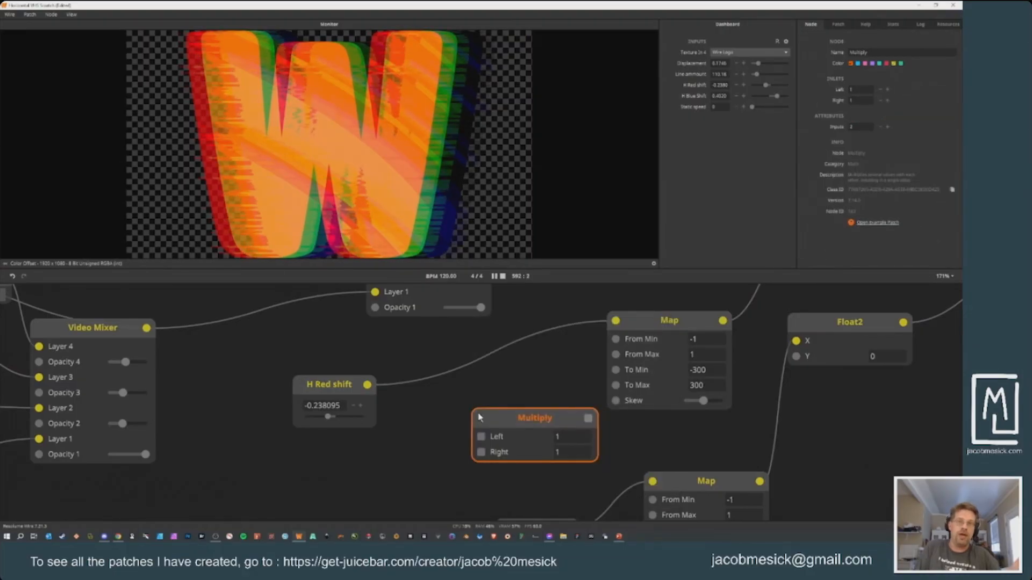
click(571, 456)
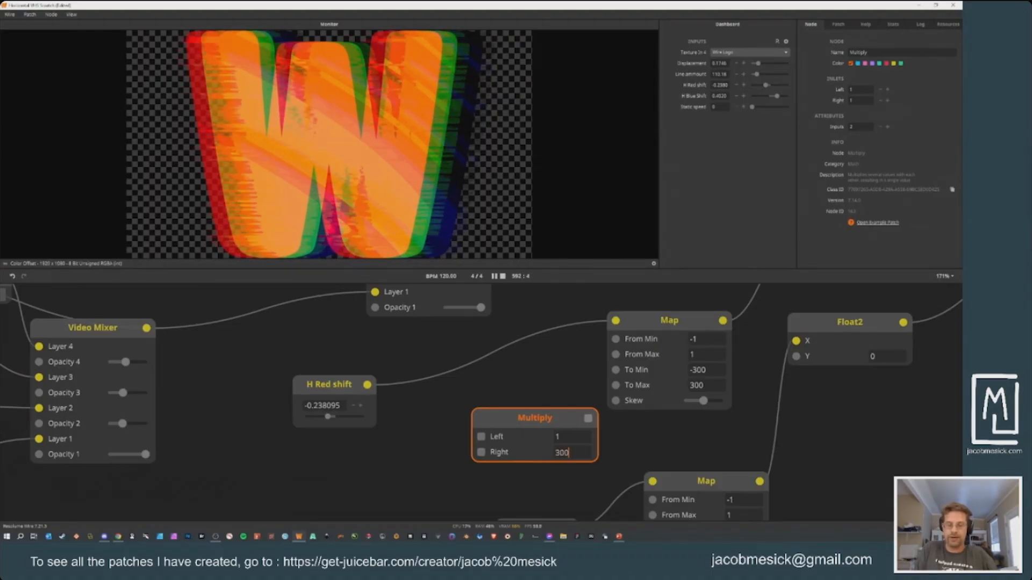
drag(368, 385, 492, 408)
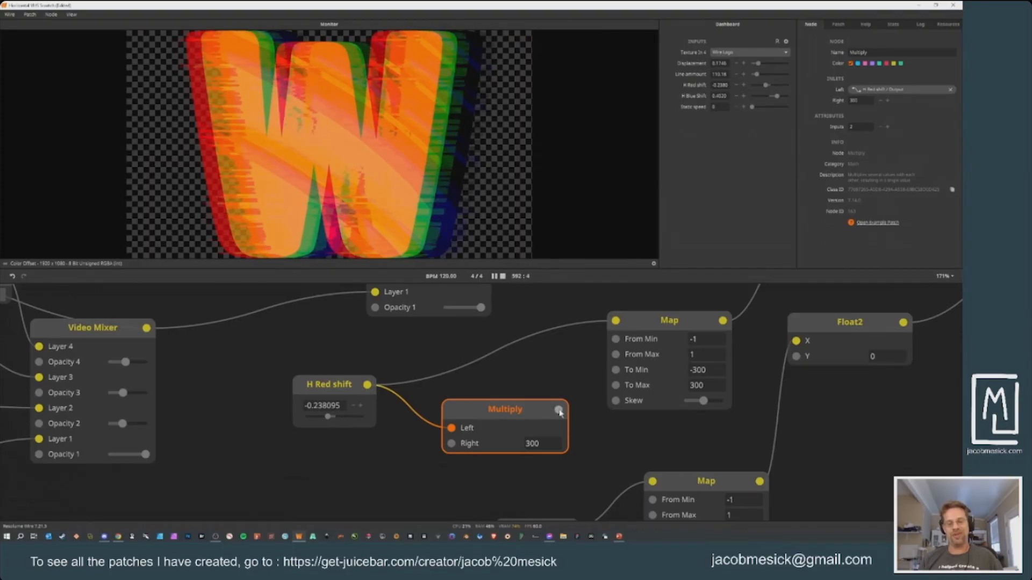
mouse_move(560, 413)
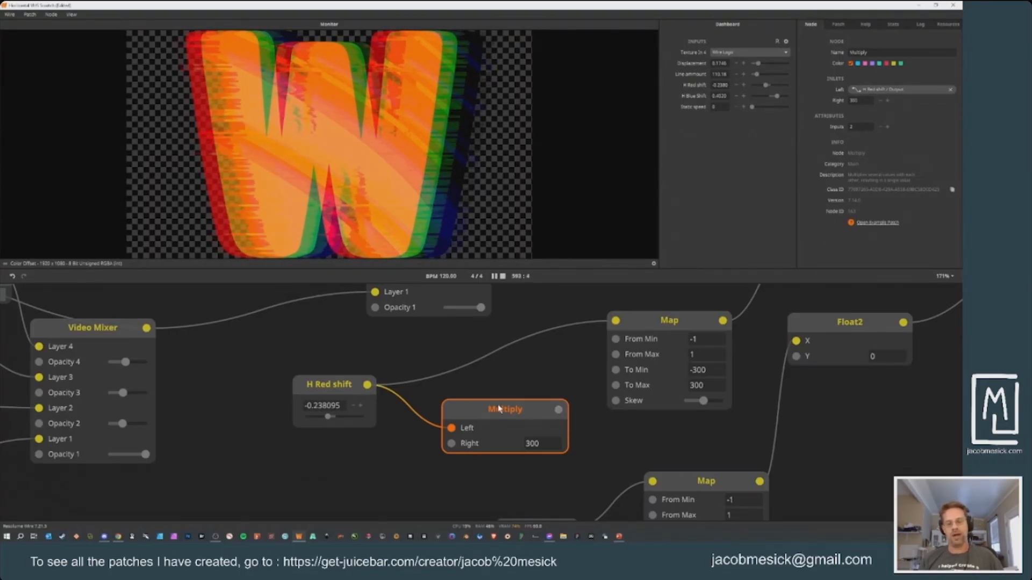
key(Delete)
Step: Move the H Red shift node back beside its Map node, leaving a small gap between them
drag(661, 359, 325, 452)
scroll(322, 359, down, 2)
scroll(322, 356, down, 2)
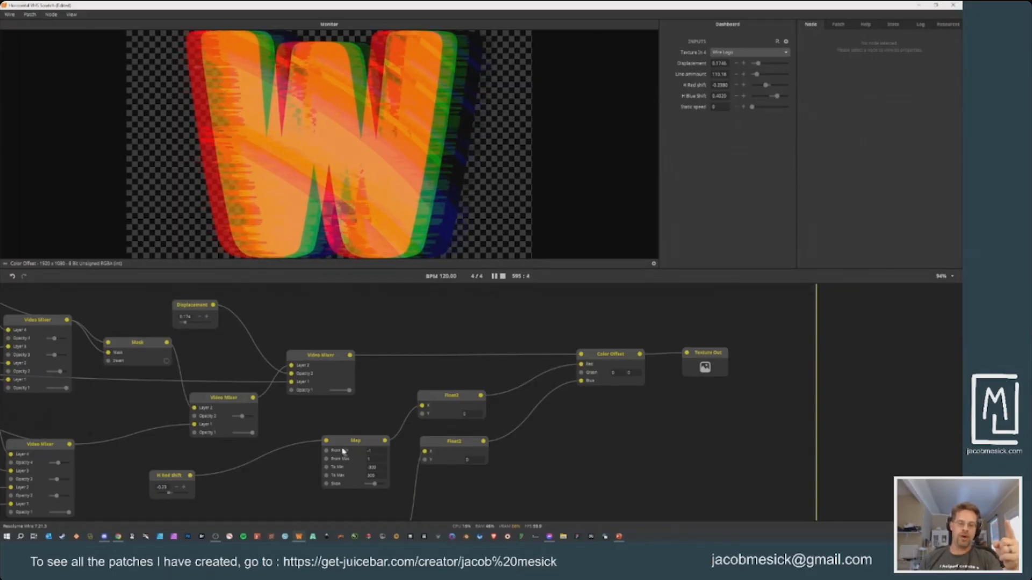
drag(352, 455, 326, 355)
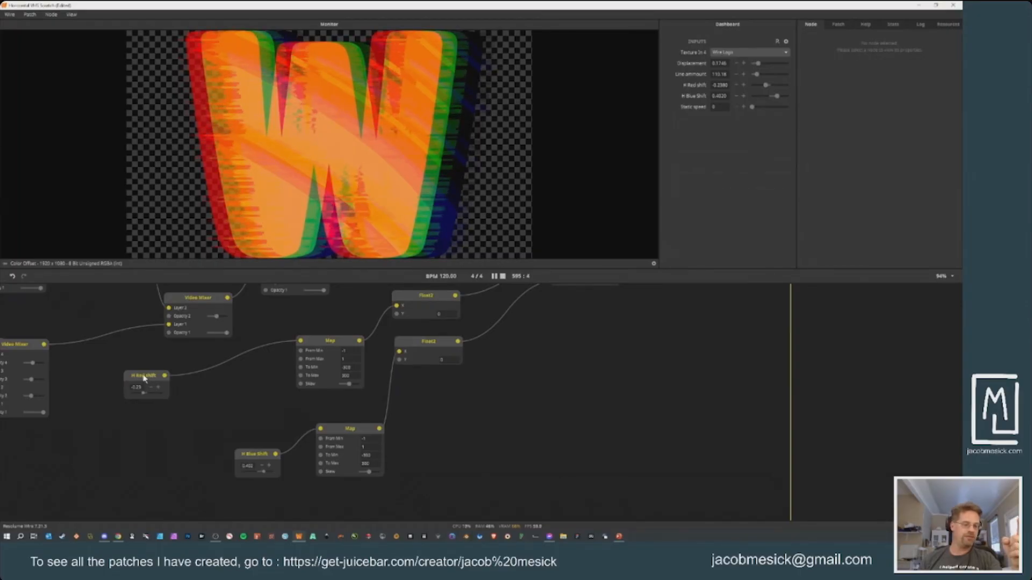
drag(144, 379, 261, 375)
drag(456, 316, 285, 433)
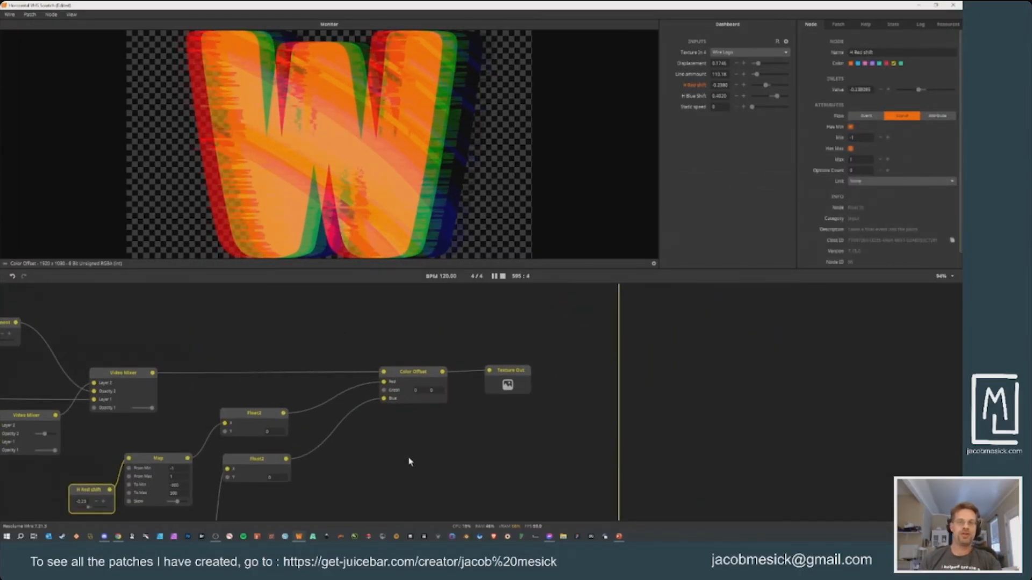
drag(417, 454, 614, 405)
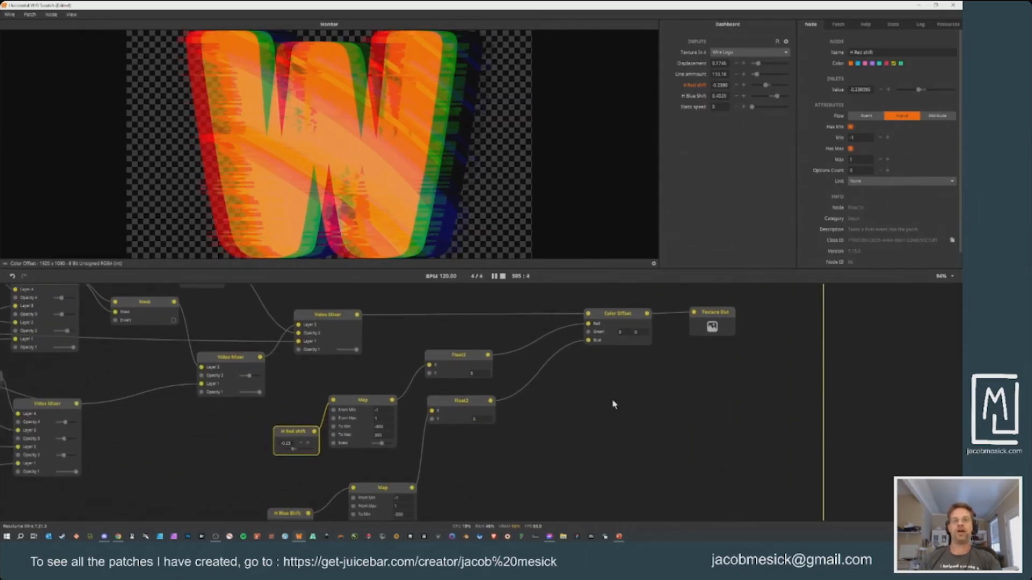
drag(293, 431, 267, 427)
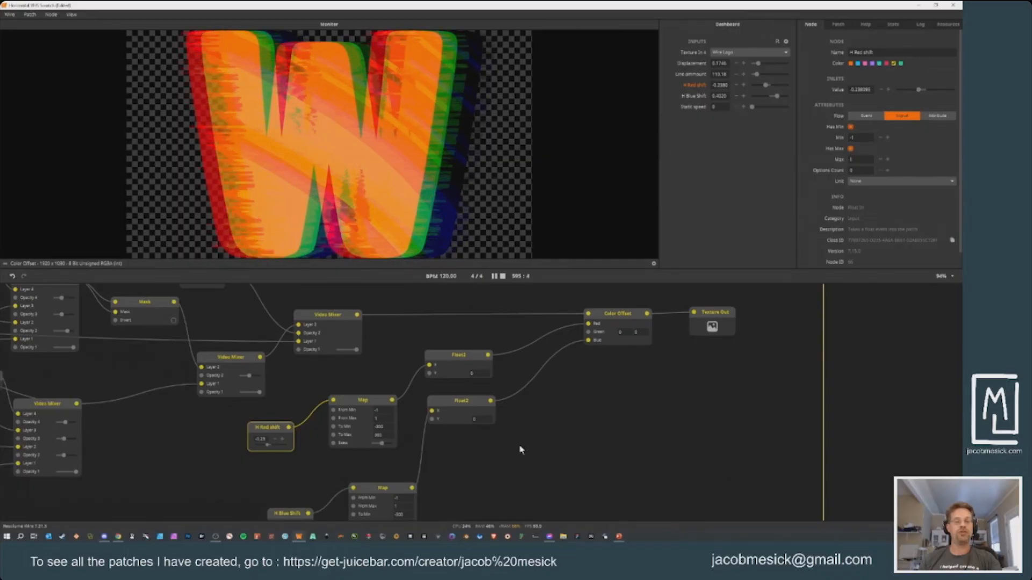
Step: Duplicate the H Blue Shift, Map and Float2 chain and place the copy to the right of the original
drag(457, 461, 439, 374)
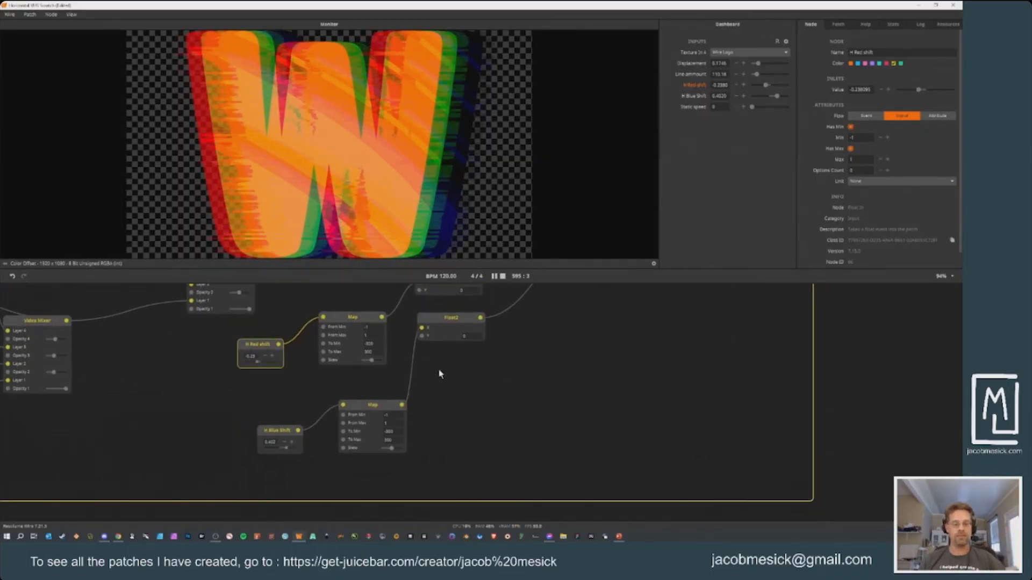
click(269, 437)
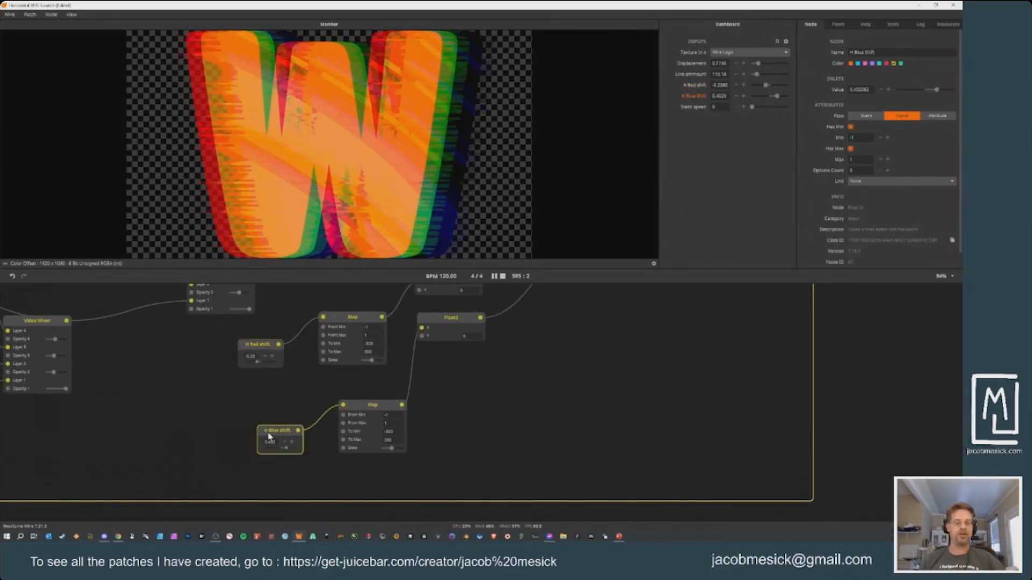
click(364, 412)
click(445, 330)
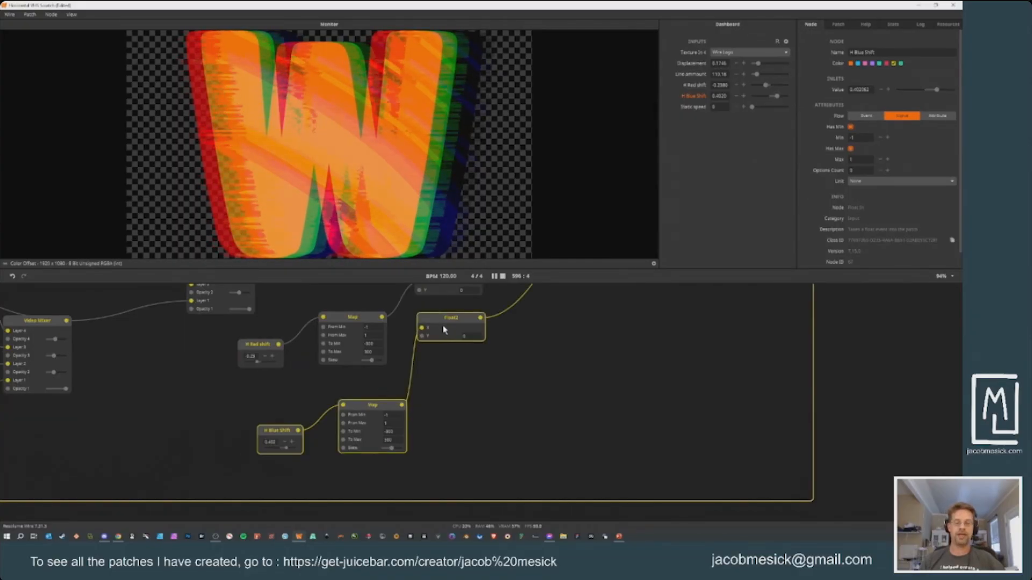
drag(524, 349, 388, 470)
drag(315, 453, 470, 460)
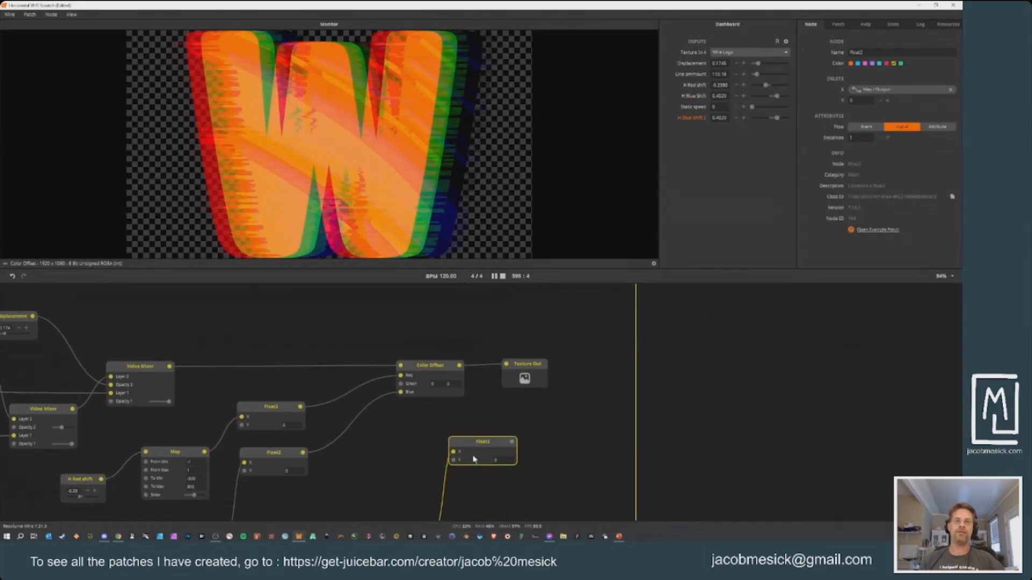
Step: Move Color Offset and Texture Out farther right and connect the duplicated Float2 to Color Offset's Green input
drag(422, 327, 538, 406)
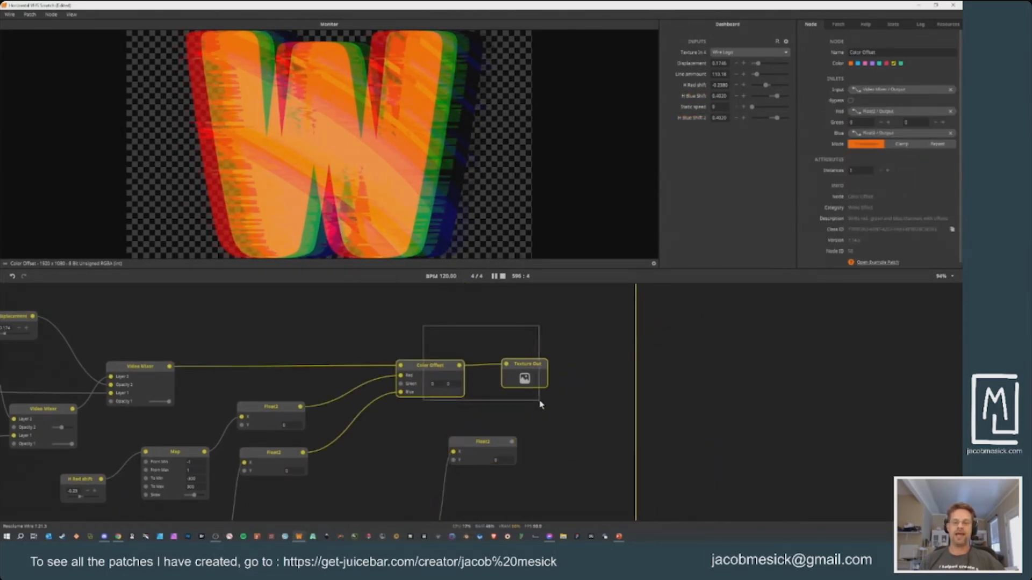
drag(540, 369, 673, 371)
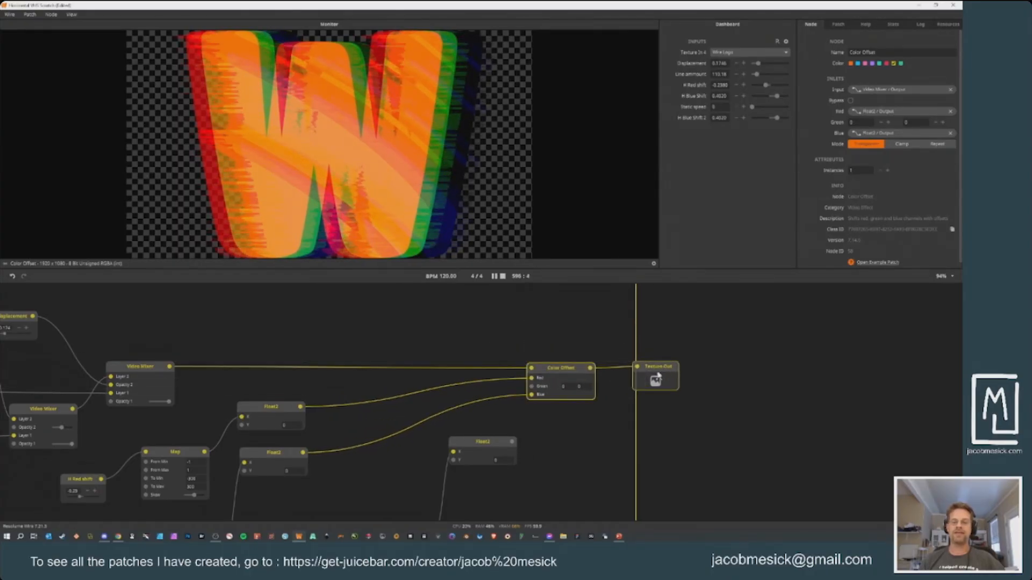
drag(608, 440, 652, 413)
drag(556, 414, 575, 358)
drag(523, 447, 538, 365)
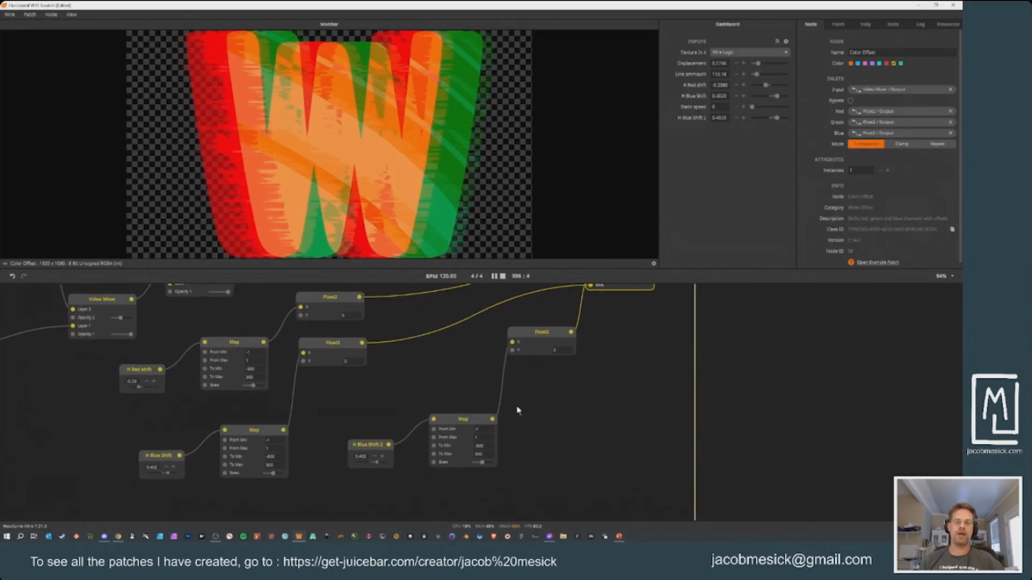
Step: Rename the duplicated H Blue Shift 2 input node as H Green Shift 2
click(371, 448)
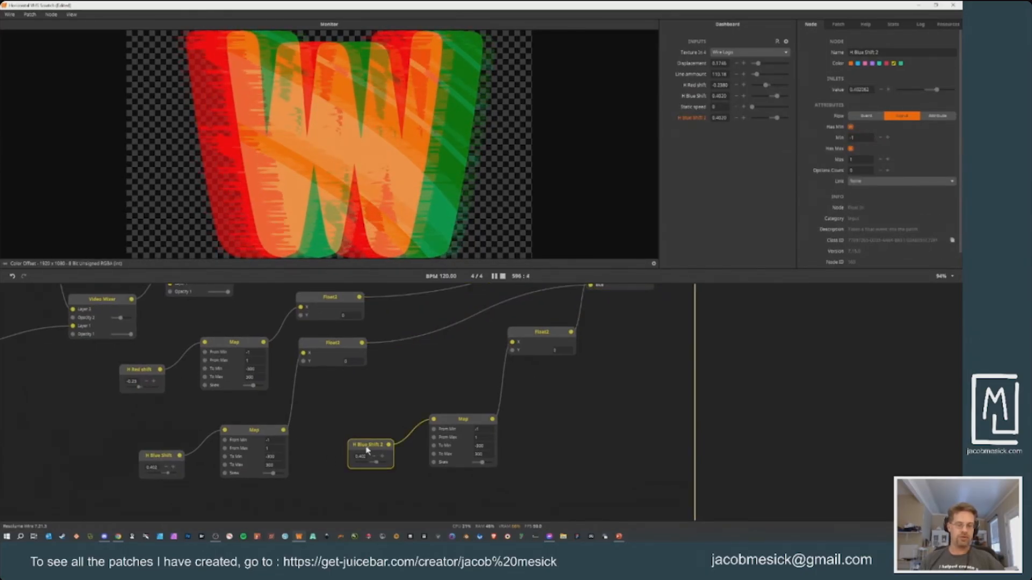
double_click(369, 448)
click(369, 446)
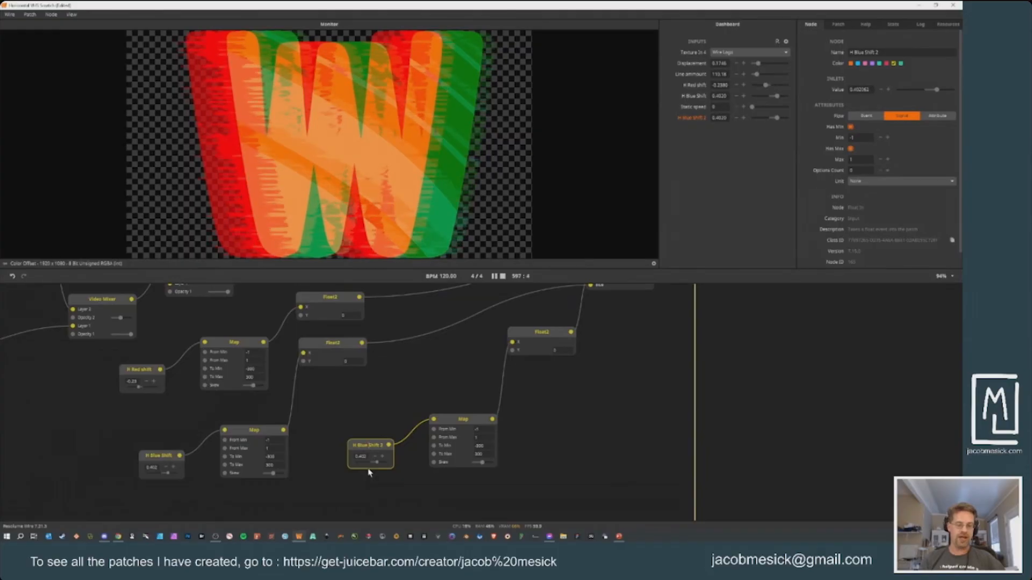
key(BackSpace)
key(BackSpace)
key(BackSpace)
key(BackSpace)
key(BackSpace)
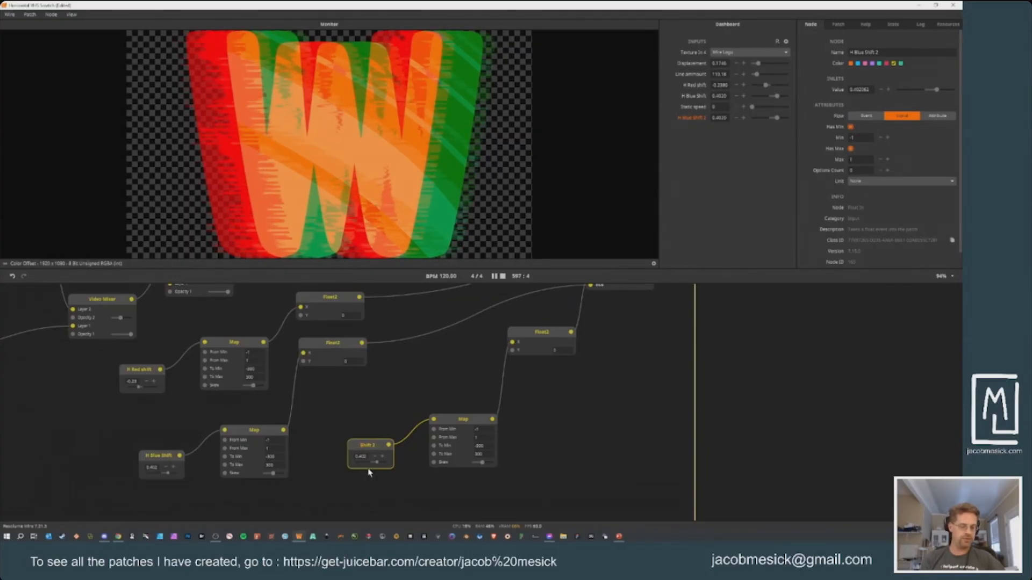
text(Gre)
key(BackSpace)
key(BackSpace)
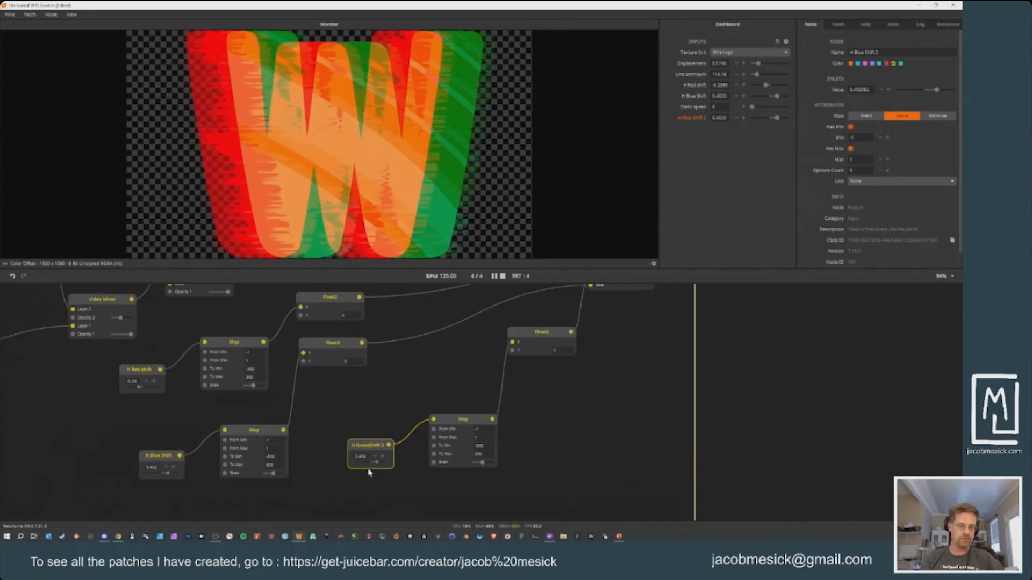
click(349, 501)
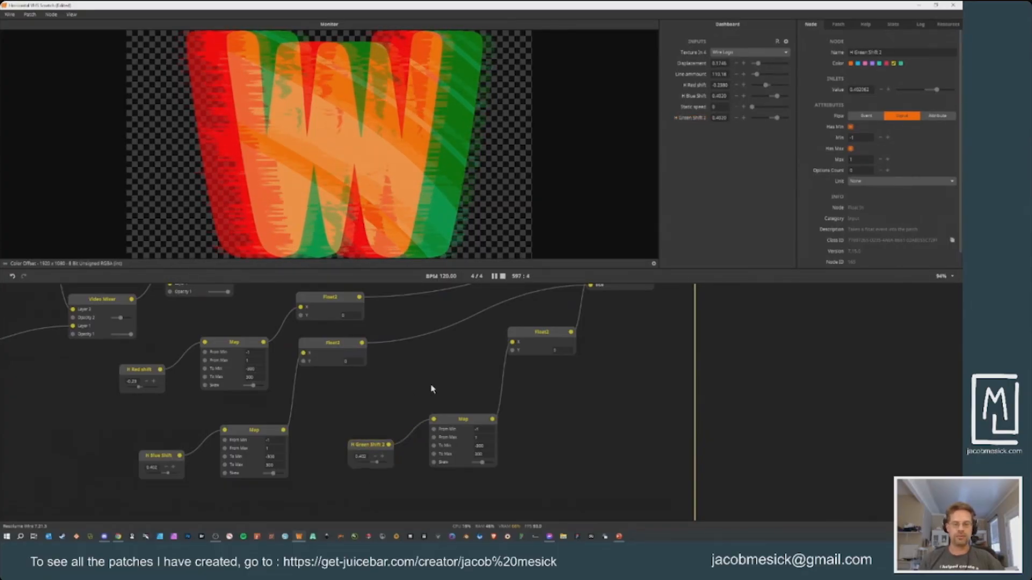
Step: Lower the H Green Shift 2 value to about 0.17
drag(486, 371, 198, 509)
drag(382, 391, 530, 296)
mouse_move(243, 508)
mouse_down()
mouse_move(226, 504)
mouse_move(242, 500)
mouse_move(235, 493)
mouse_up()
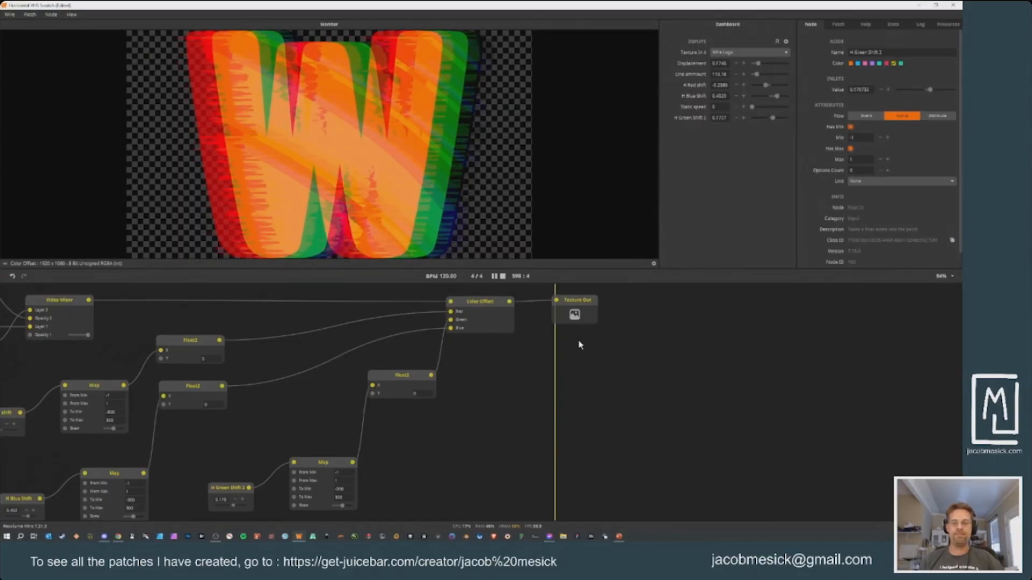
Step: Shift the H Green Shift 2 and Map nodes slightly left and bring their Float2 node down closer to them
drag(546, 405, 745, 343)
drag(417, 386, 519, 480)
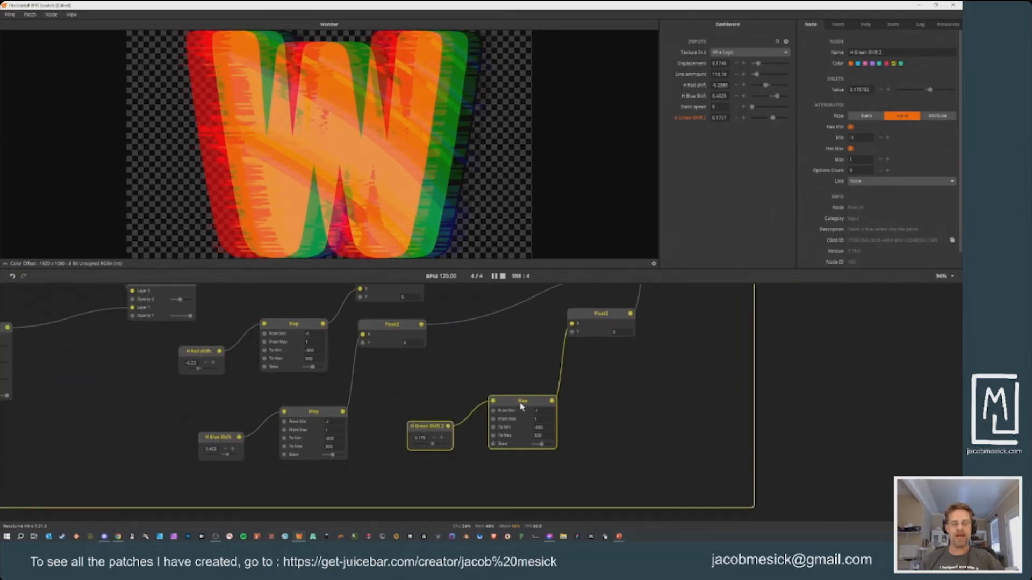
drag(521, 404, 490, 405)
drag(624, 312, 613, 382)
Step: Move the Color Offset node slightly down and place Texture Out close beside it
drag(674, 378, 549, 520)
click(549, 398)
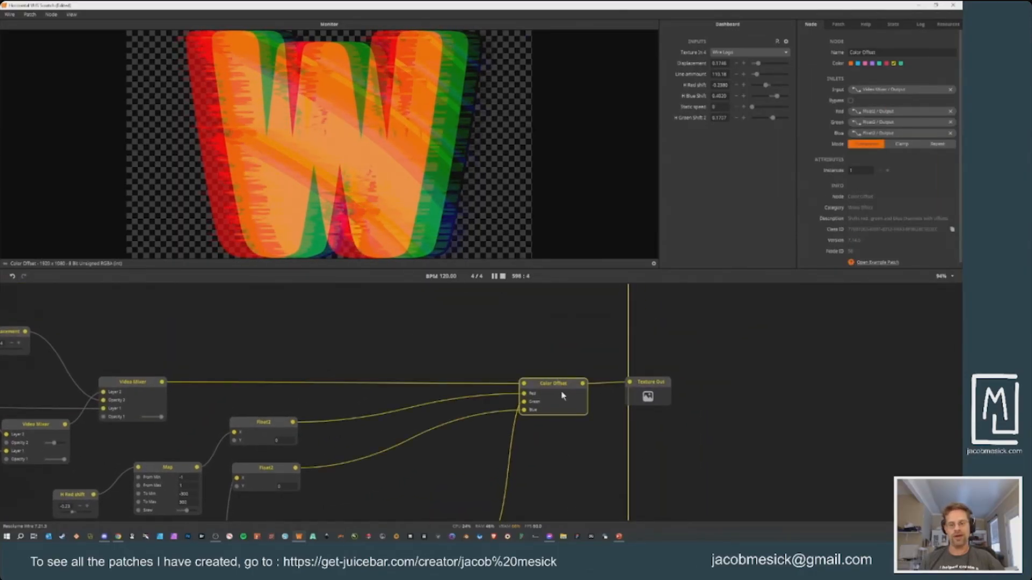
drag(560, 392, 547, 427)
drag(657, 387, 634, 427)
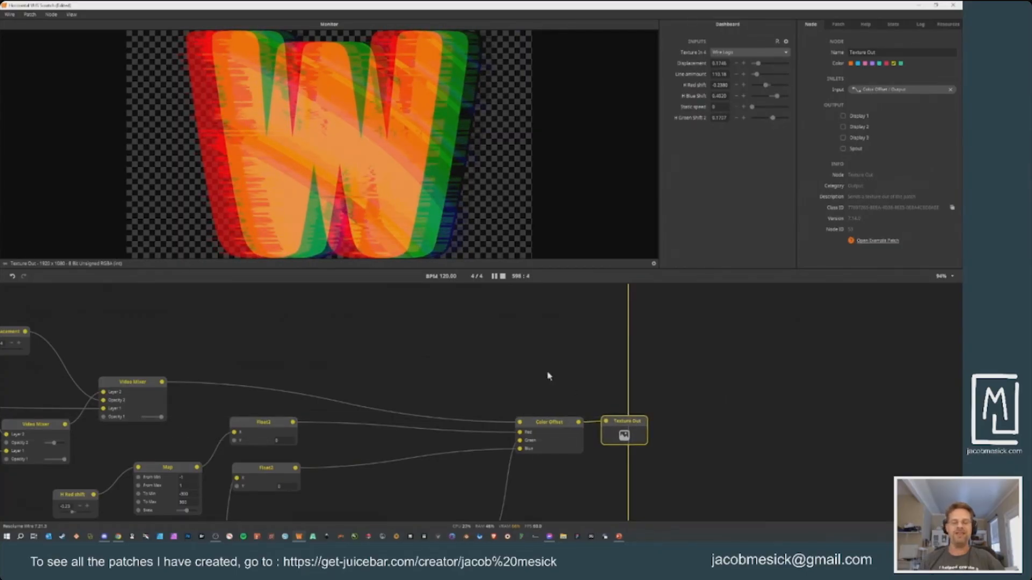
Step: Raise the Displacement input to about 0.33 to strengthen the horizontal scratch effect
drag(522, 369, 823, 304)
scroll(489, 364, down, 2)
scroll(489, 364, down, 3)
drag(525, 401, 637, 367)
scroll(621, 409, down, 1)
scroll(646, 396, down, 1)
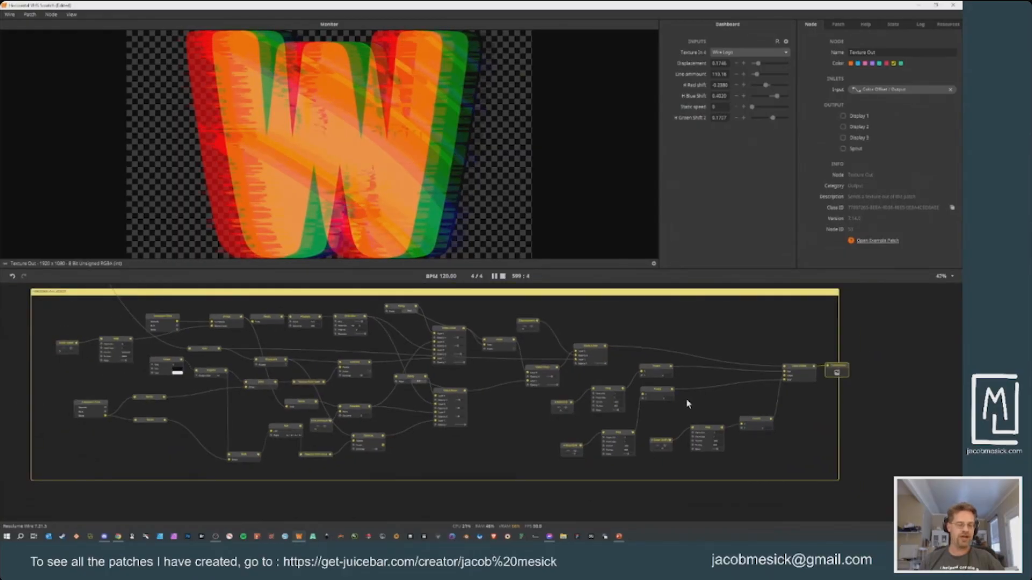
drag(686, 402, 646, 428)
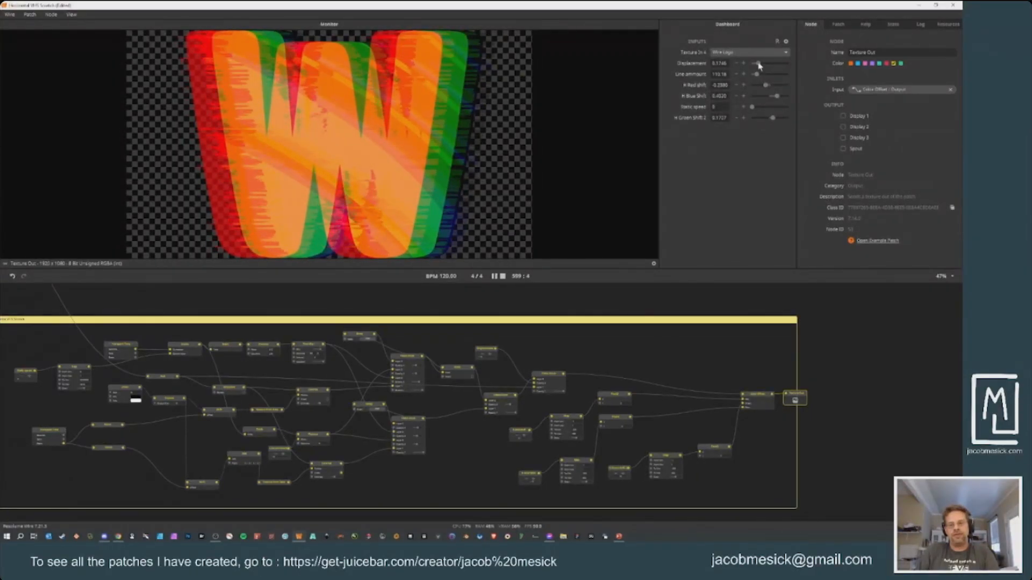
drag(761, 65, 765, 68)
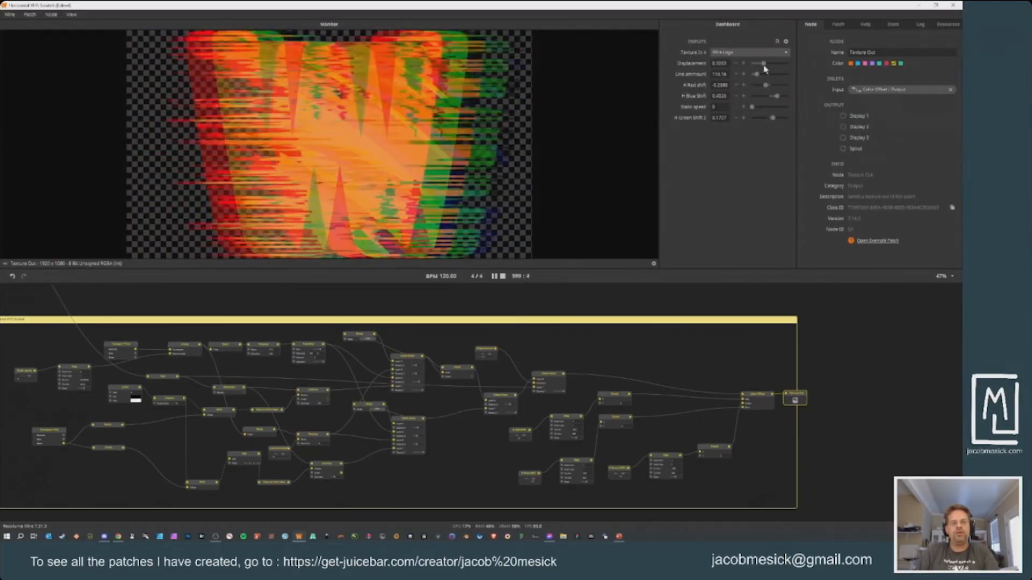
double_click(854, 342)
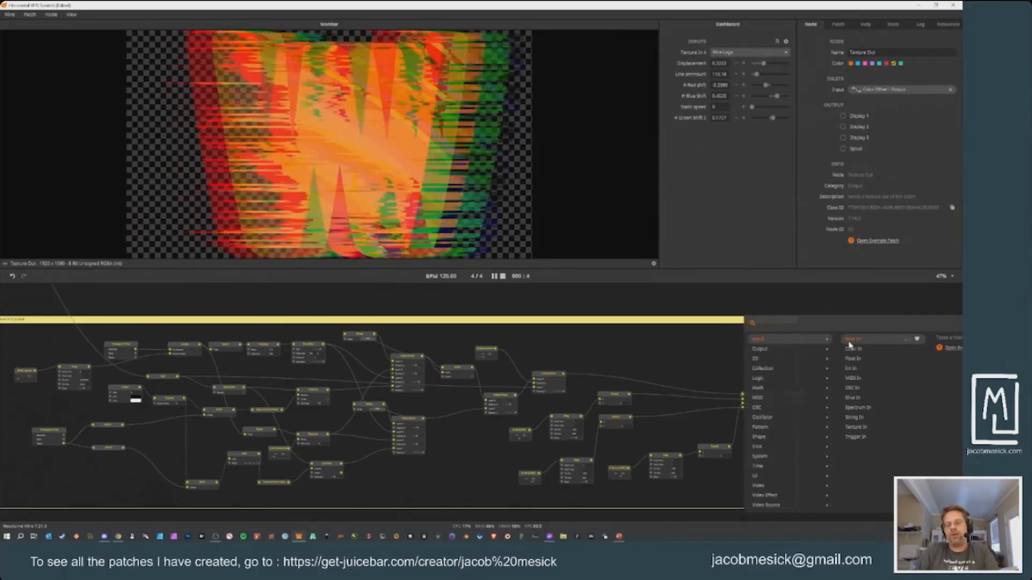
click(850, 341)
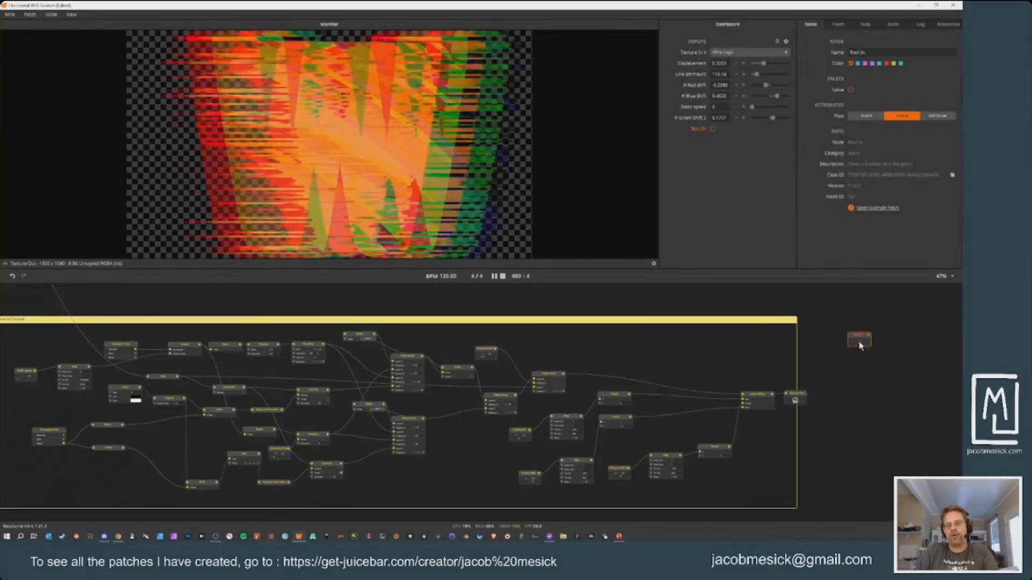
key(Delete)
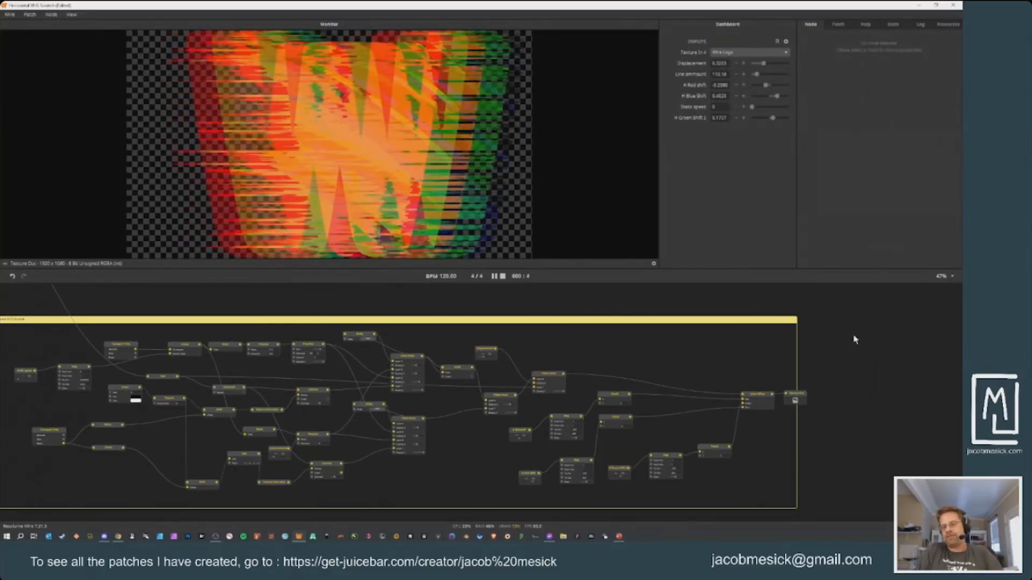
double_click(855, 339)
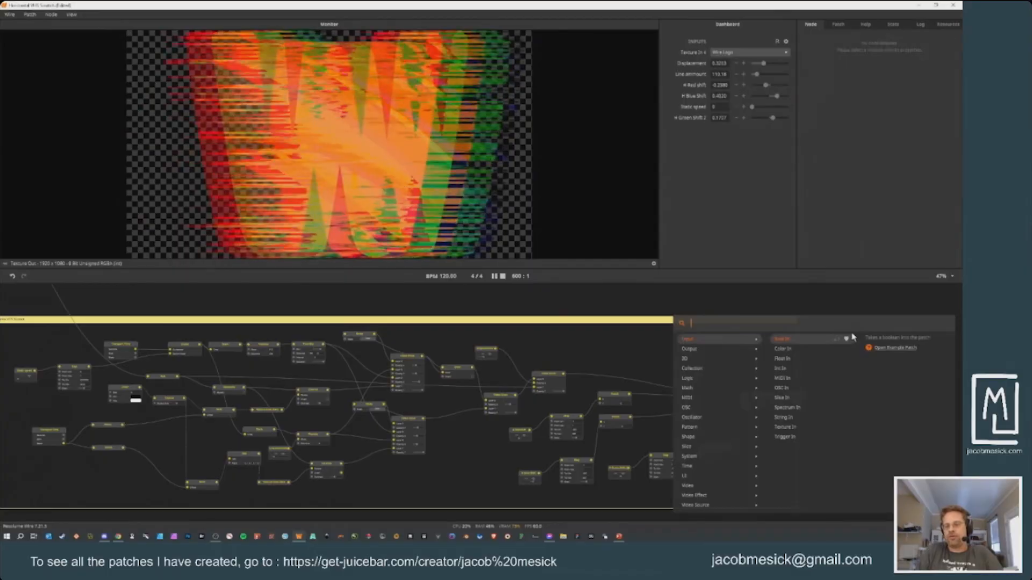
click(784, 350)
drag(852, 336, 275, 299)
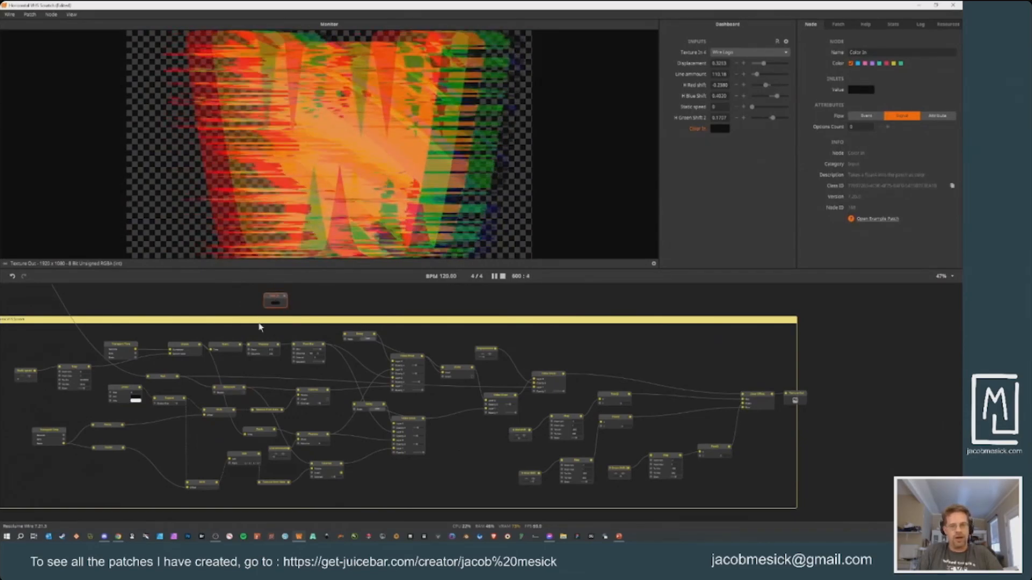
key(Delete)
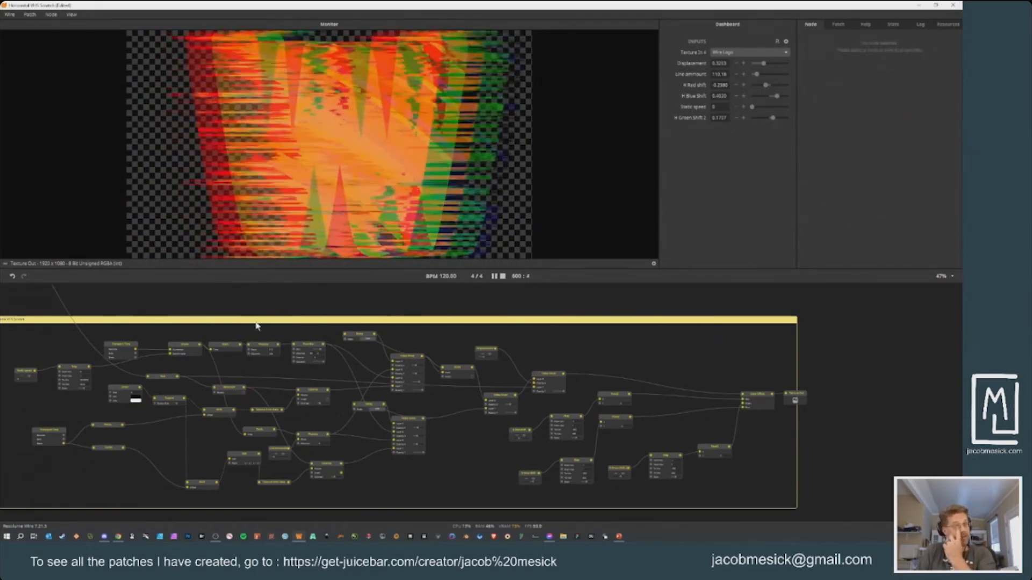
double_click(273, 299)
mouse_move(306, 314)
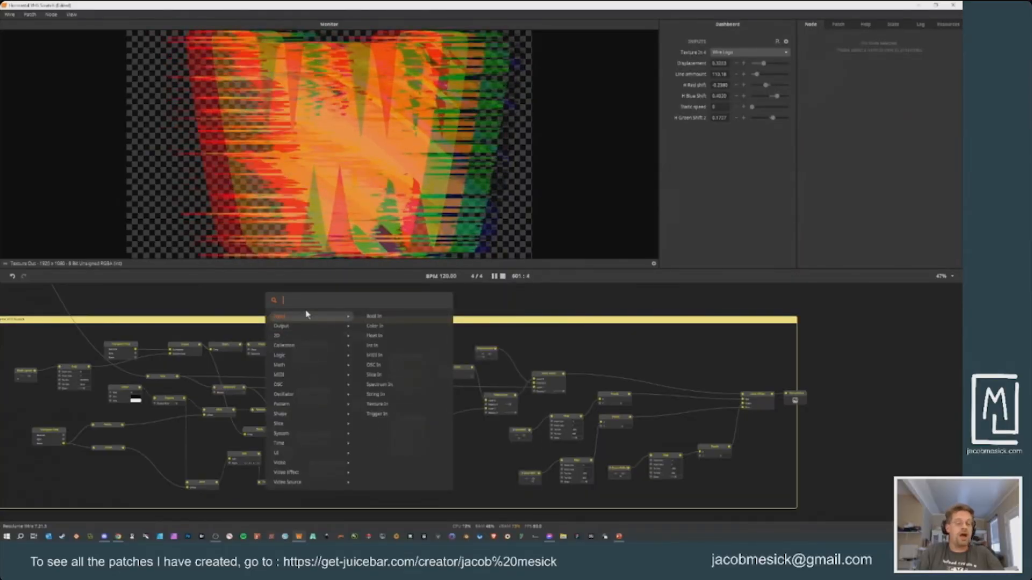
click(198, 305)
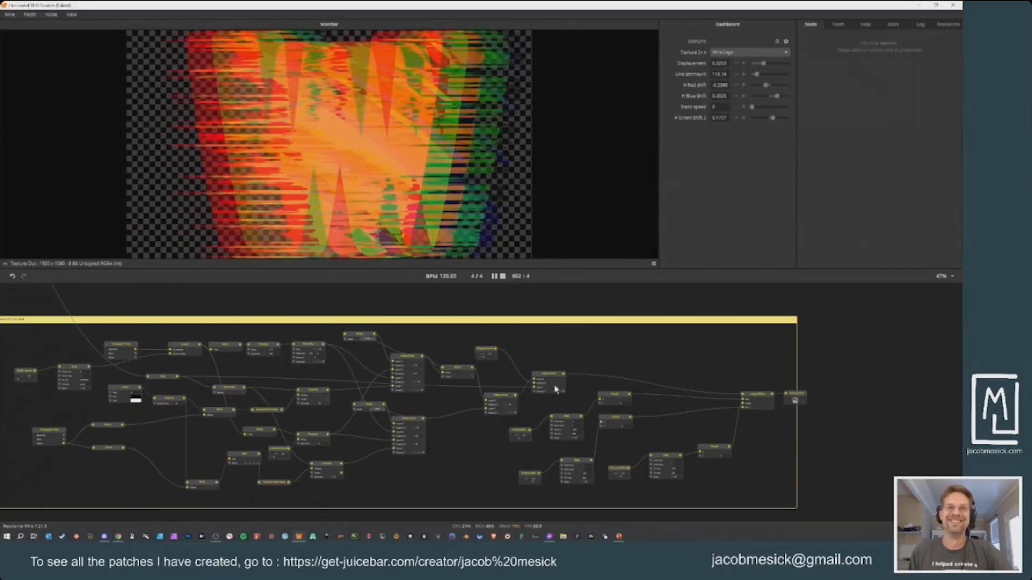
drag(599, 354, 650, 342)
scroll(711, 356, down, 1)
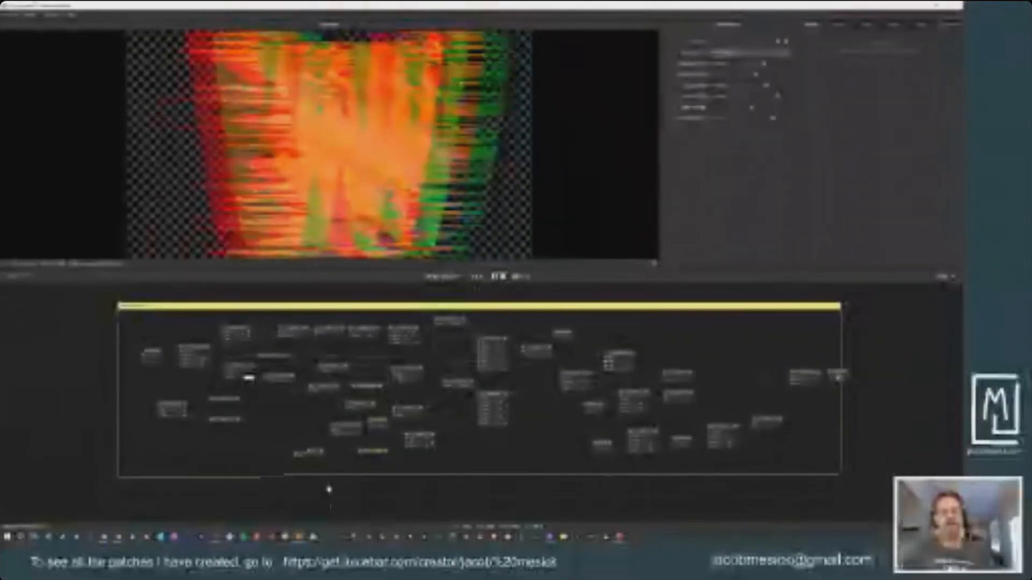
drag(326, 488, 320, 385)
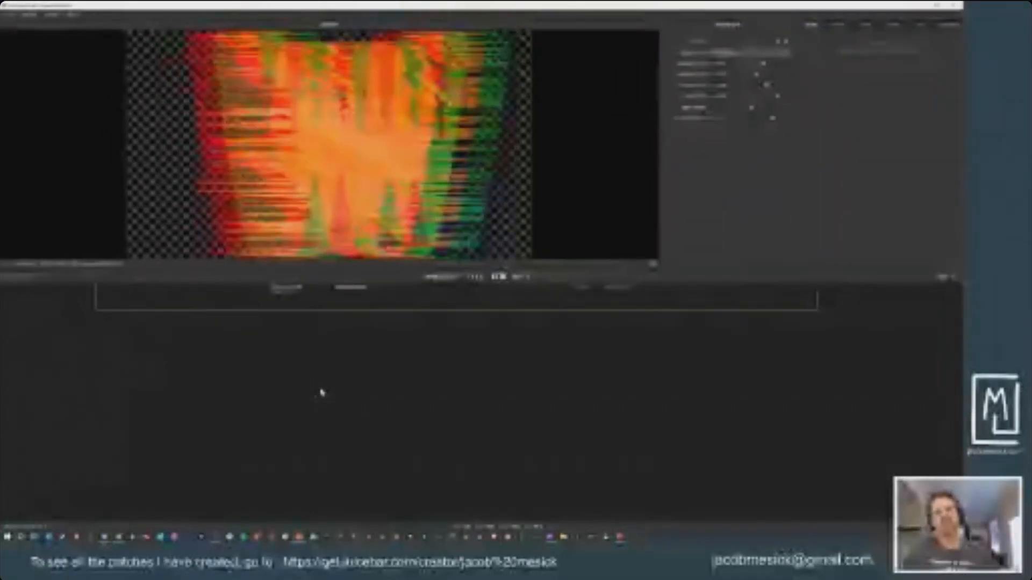
drag(321, 391, 344, 494)
drag(349, 457, 403, 485)
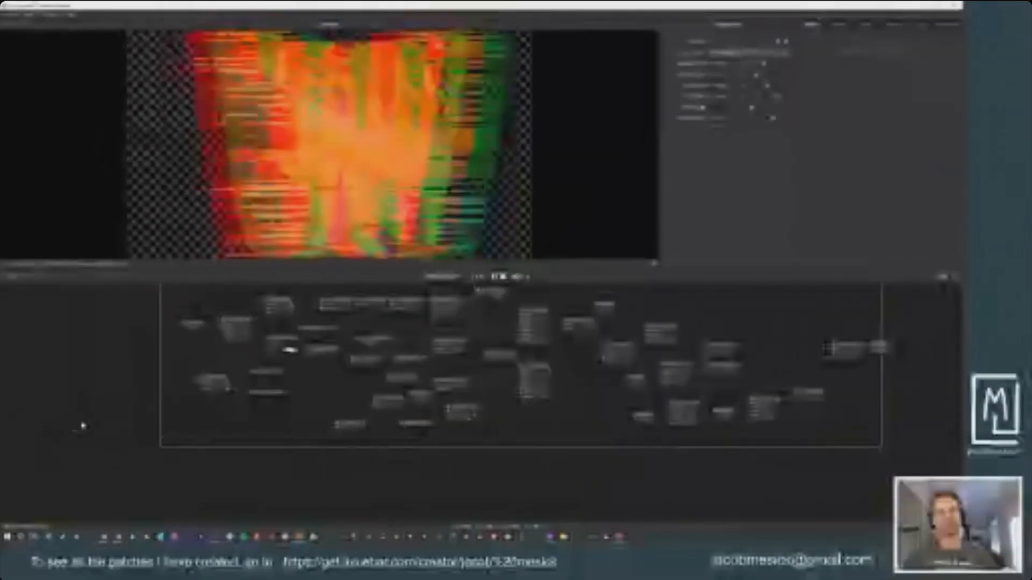
Step: Add a Color In node to the patch and bring it next to the VHS effect nodes
double_click(82, 422)
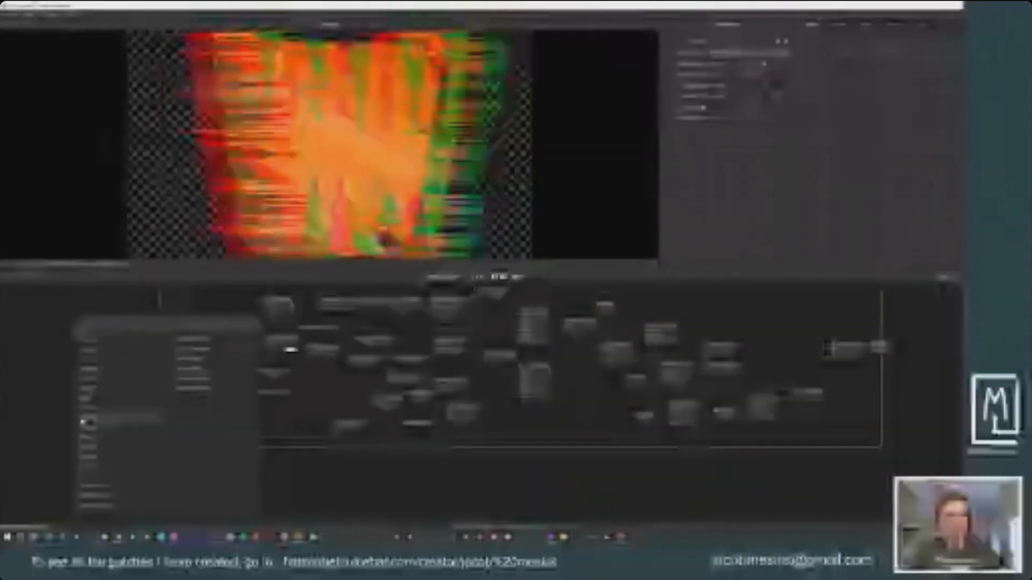
text(add)
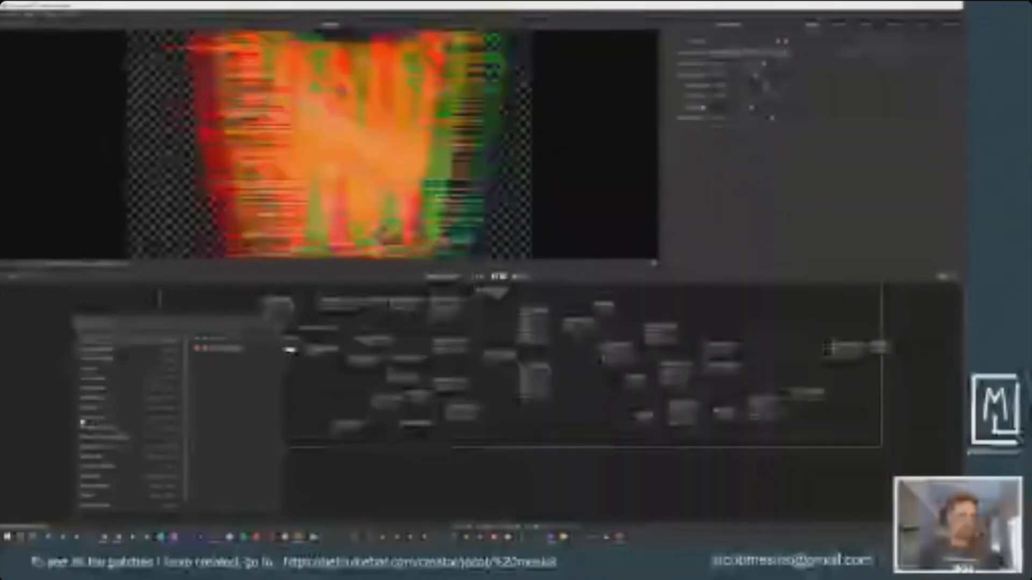
click(84, 421)
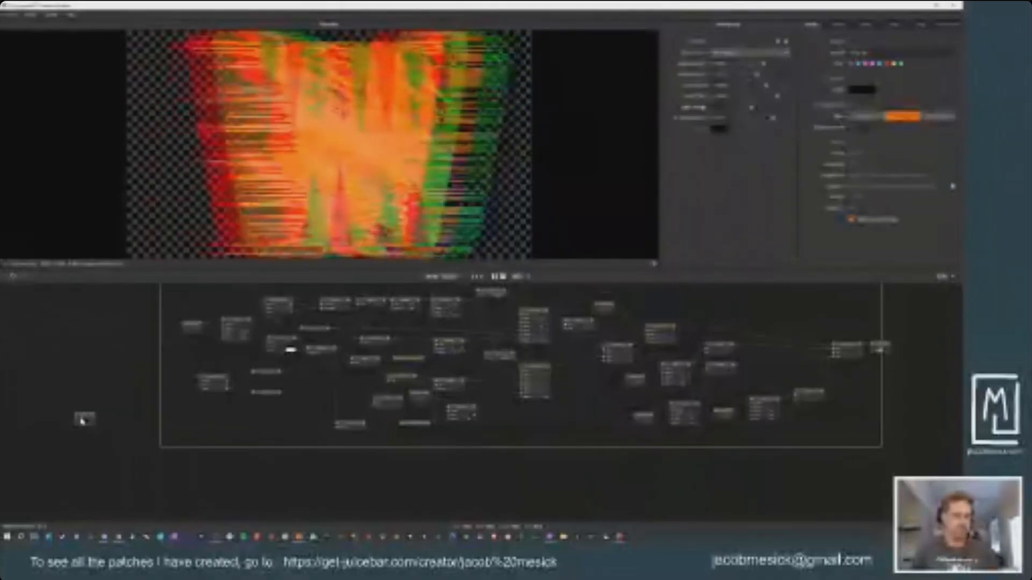
drag(83, 421, 524, 422)
Step: Show the Color In input's color picker, and move the Color In node below the yellow group frame
click(721, 129)
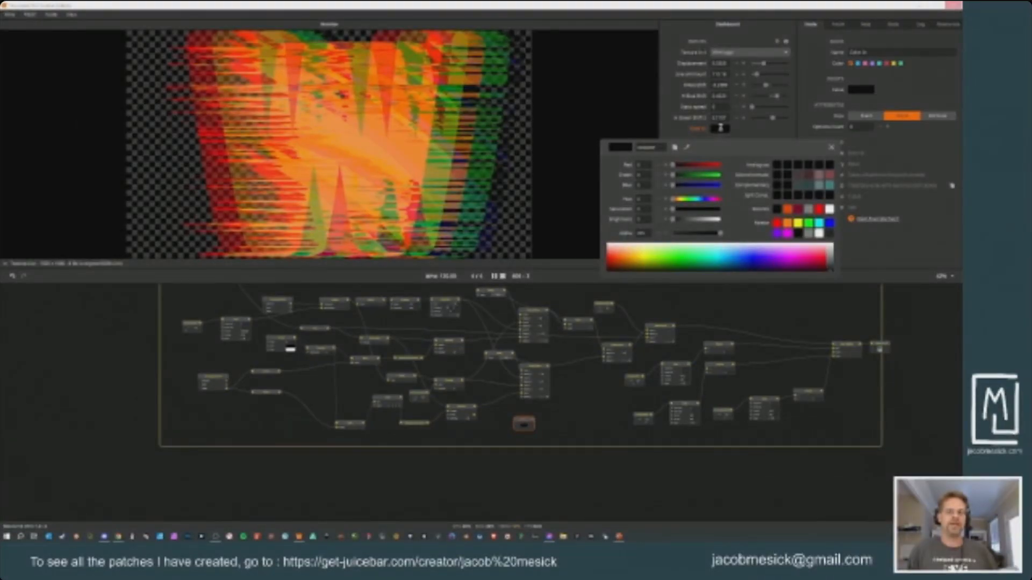
click(720, 129)
click(720, 129)
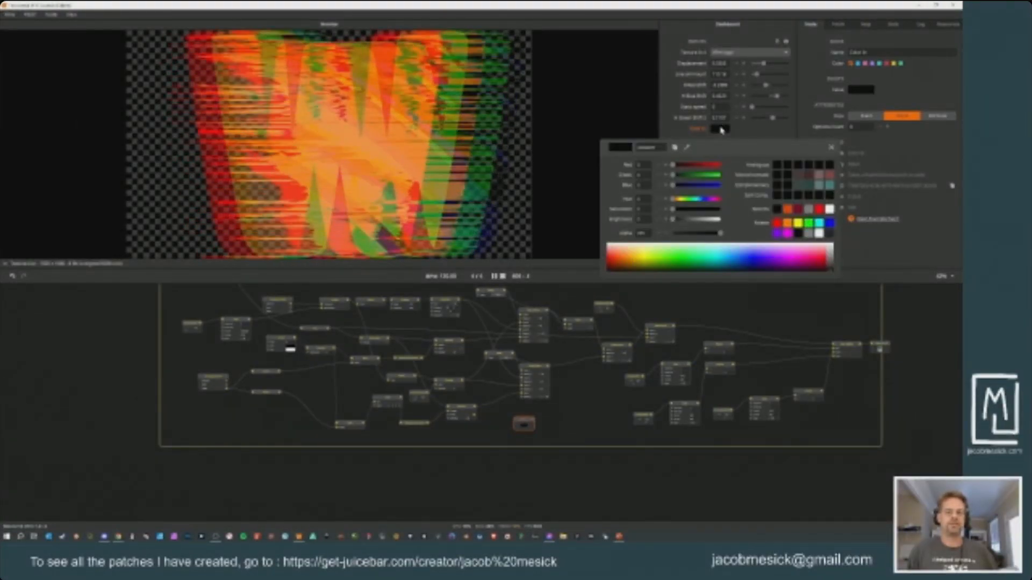
click(517, 422)
drag(517, 422, 264, 479)
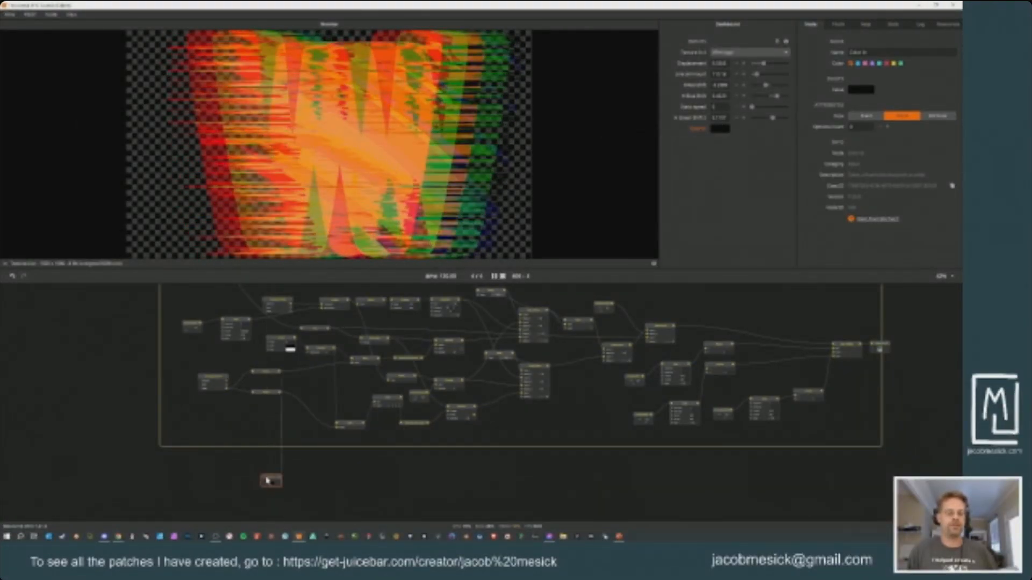
Step: Duplicate the Hub node from the yellow group and place the copy below the frame near Color In
click(391, 477)
drag(281, 416, 397, 530)
scroll(275, 340, down, 1)
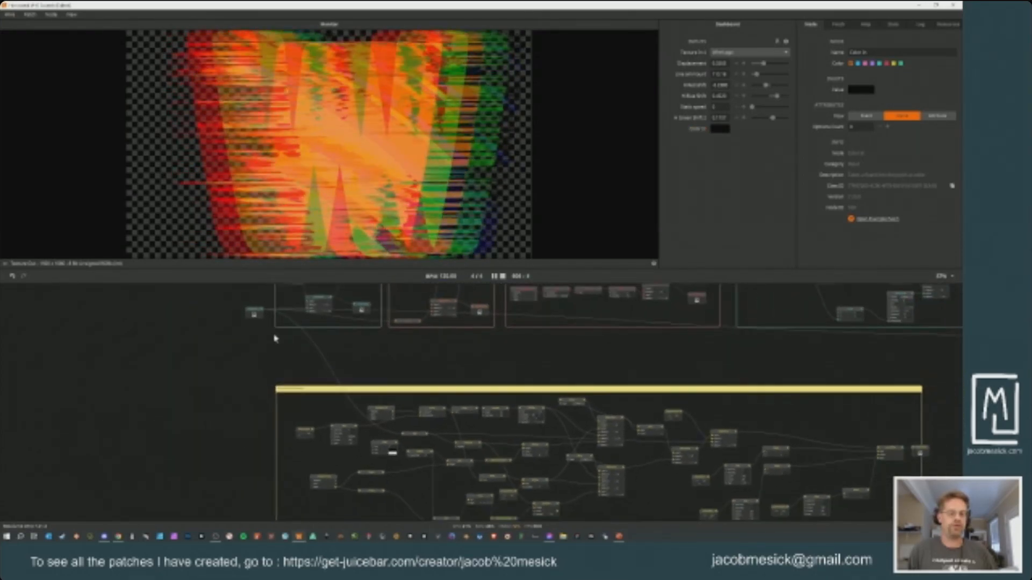
drag(407, 334, 382, 262)
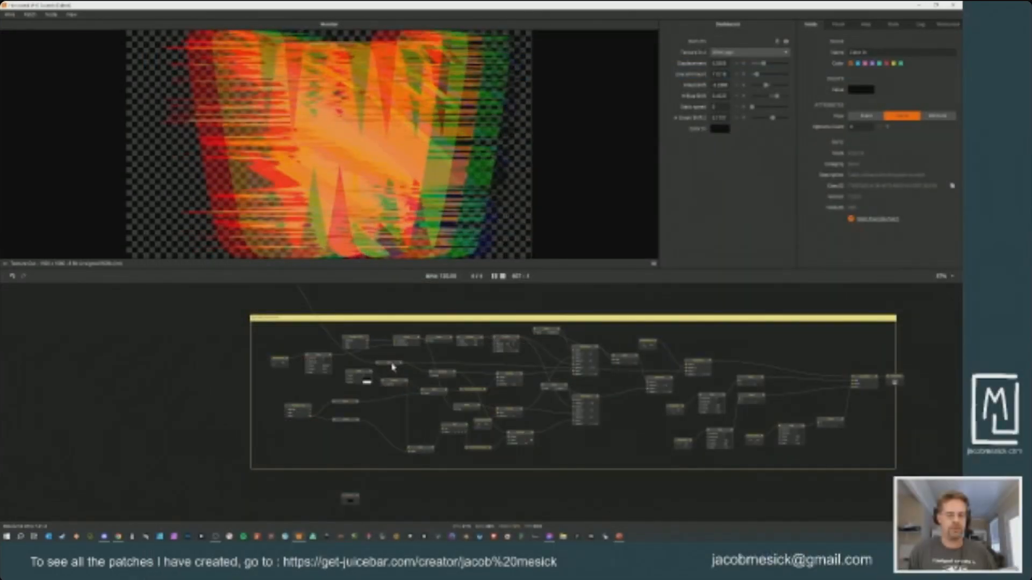
drag(393, 365, 413, 496)
drag(265, 323, 391, 373)
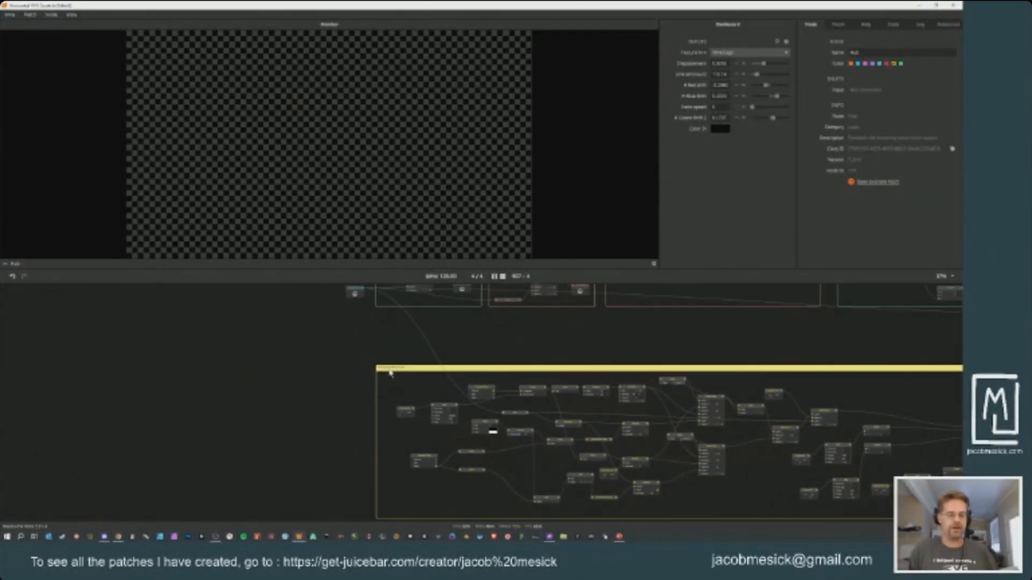
drag(466, 415, 424, 313)
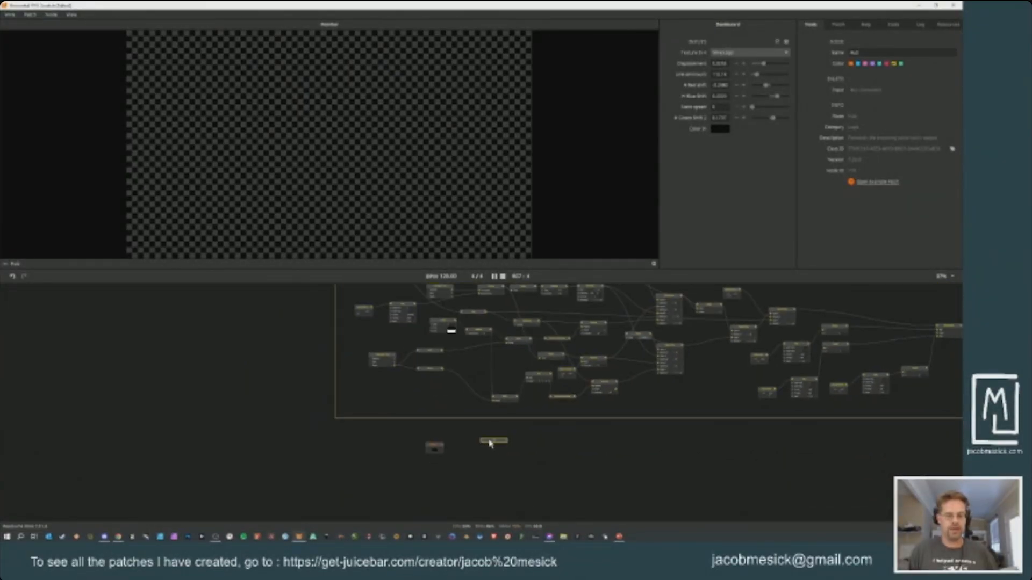
Step: Connect the Texture In 4 output to the Hub copy's input and keep the Hub just above Color In
drag(489, 442, 243, 303)
drag(289, 350, 376, 510)
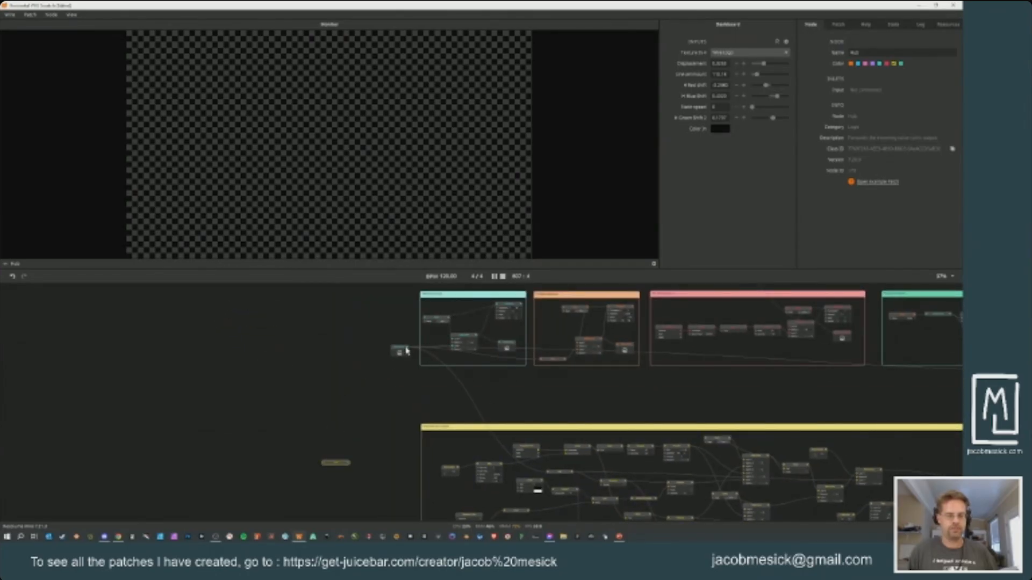
drag(365, 417, 504, 372)
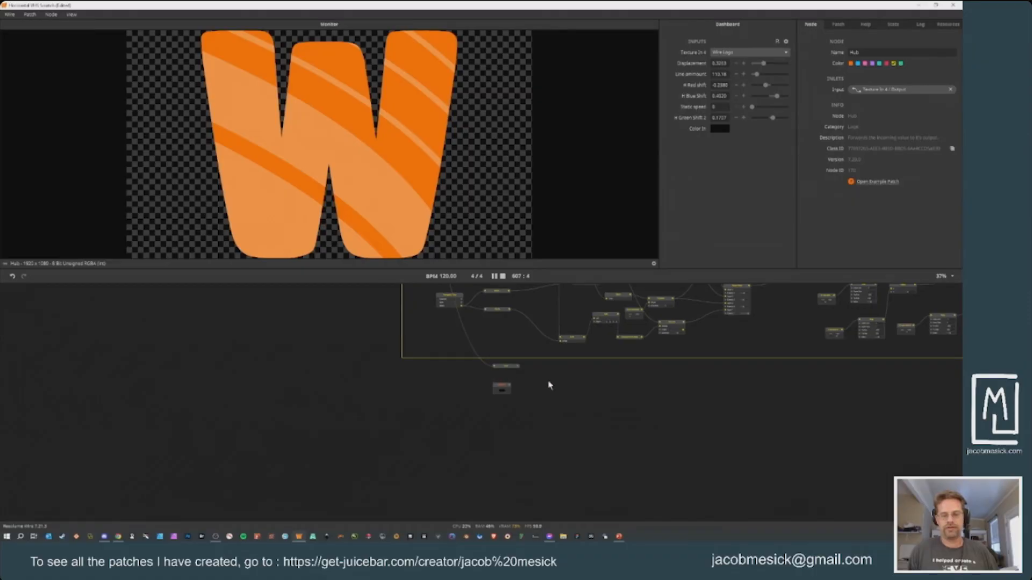
Step: Add a Colorize node and connect Color In to its Color inlet and the Hub copy to its Input
double_click(595, 380)
text(color)
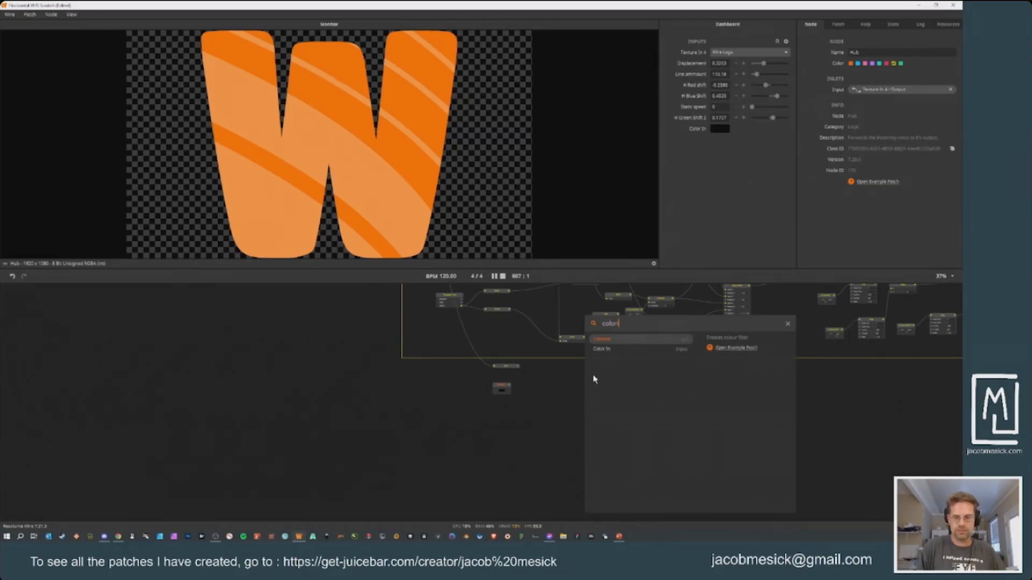
key(Return)
scroll(596, 387, up, 4)
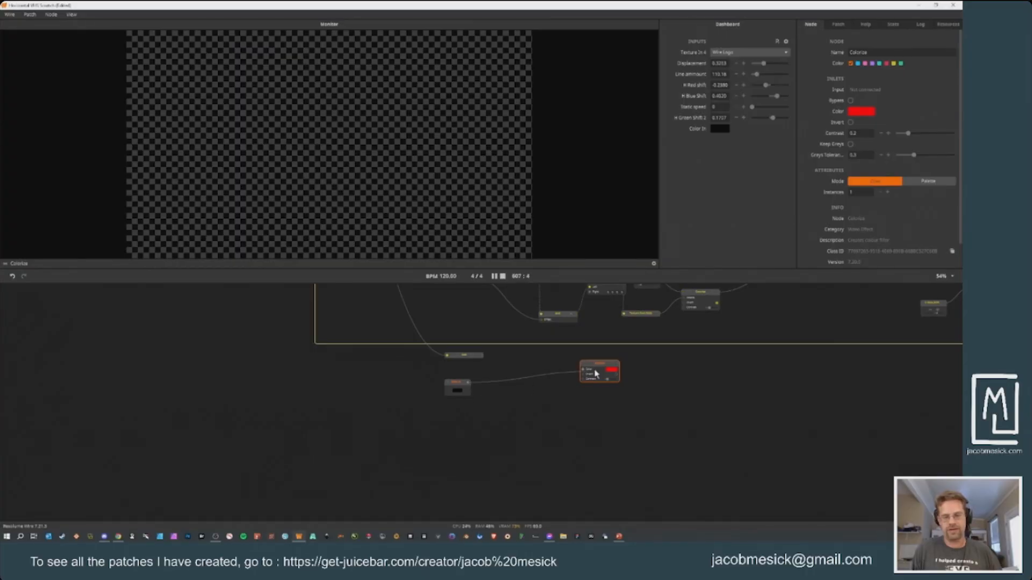
drag(586, 372, 583, 370)
drag(480, 359, 512, 363)
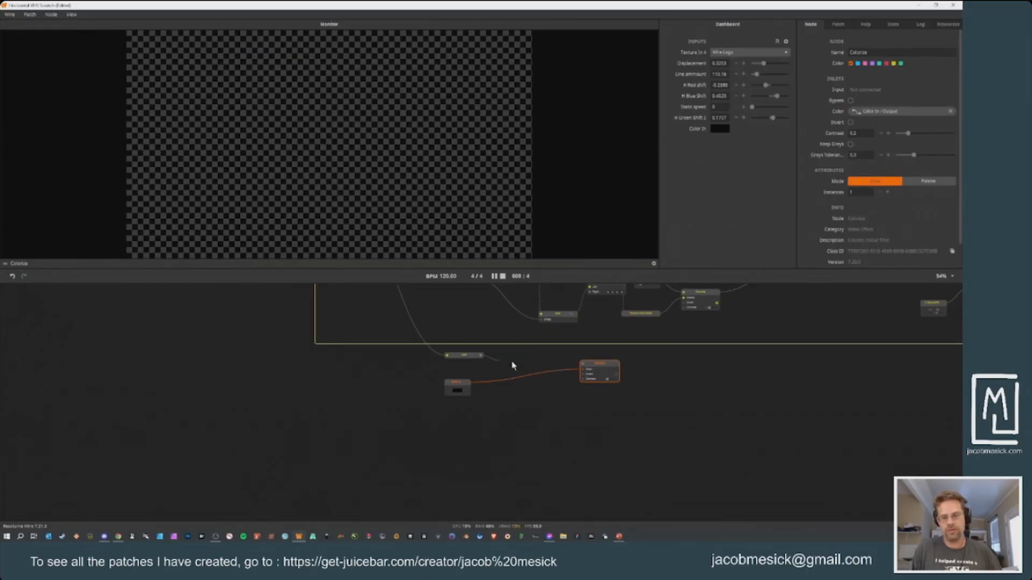
drag(580, 367, 585, 367)
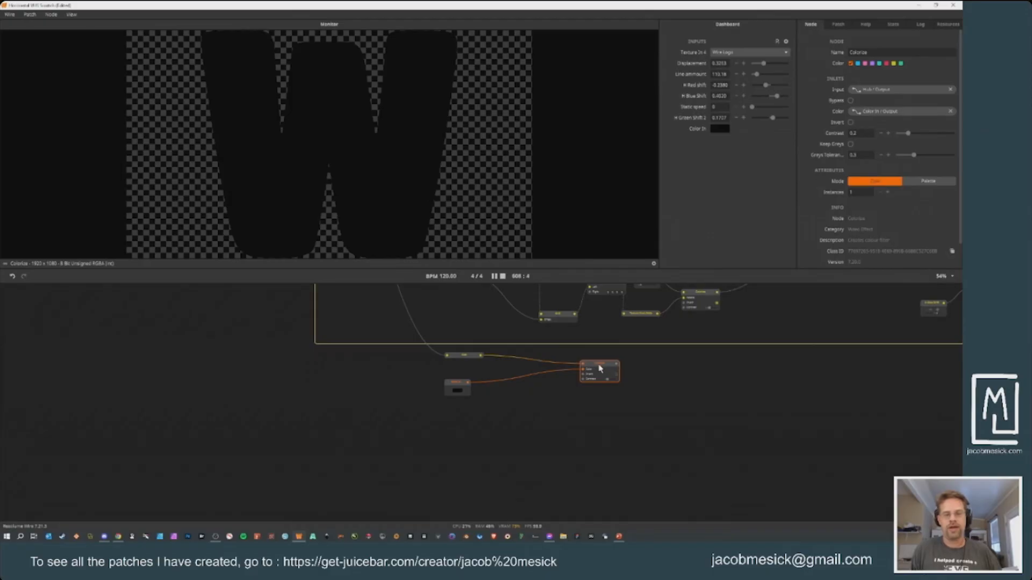
Step: Open the color picker of the Color In node
click(457, 392)
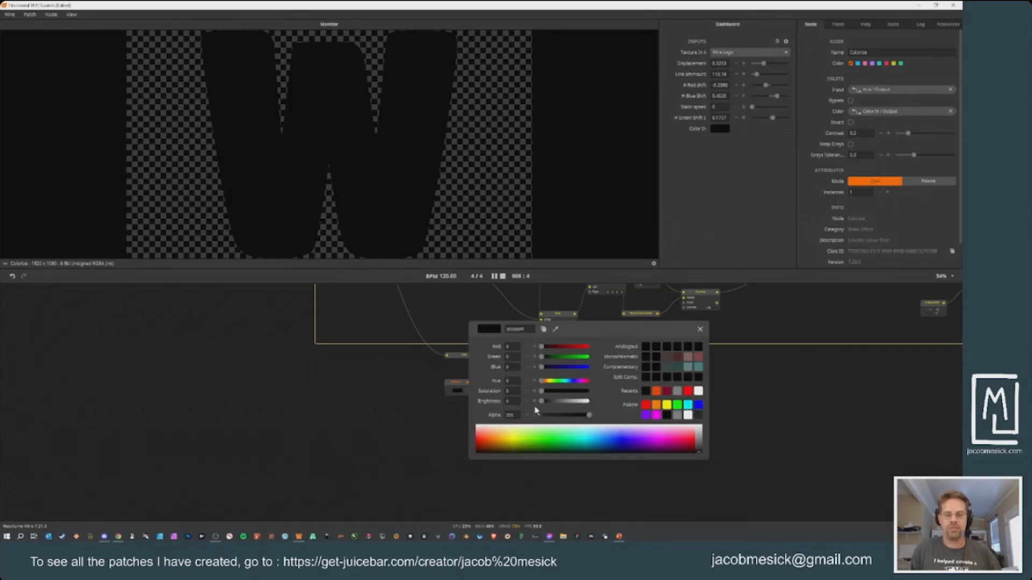